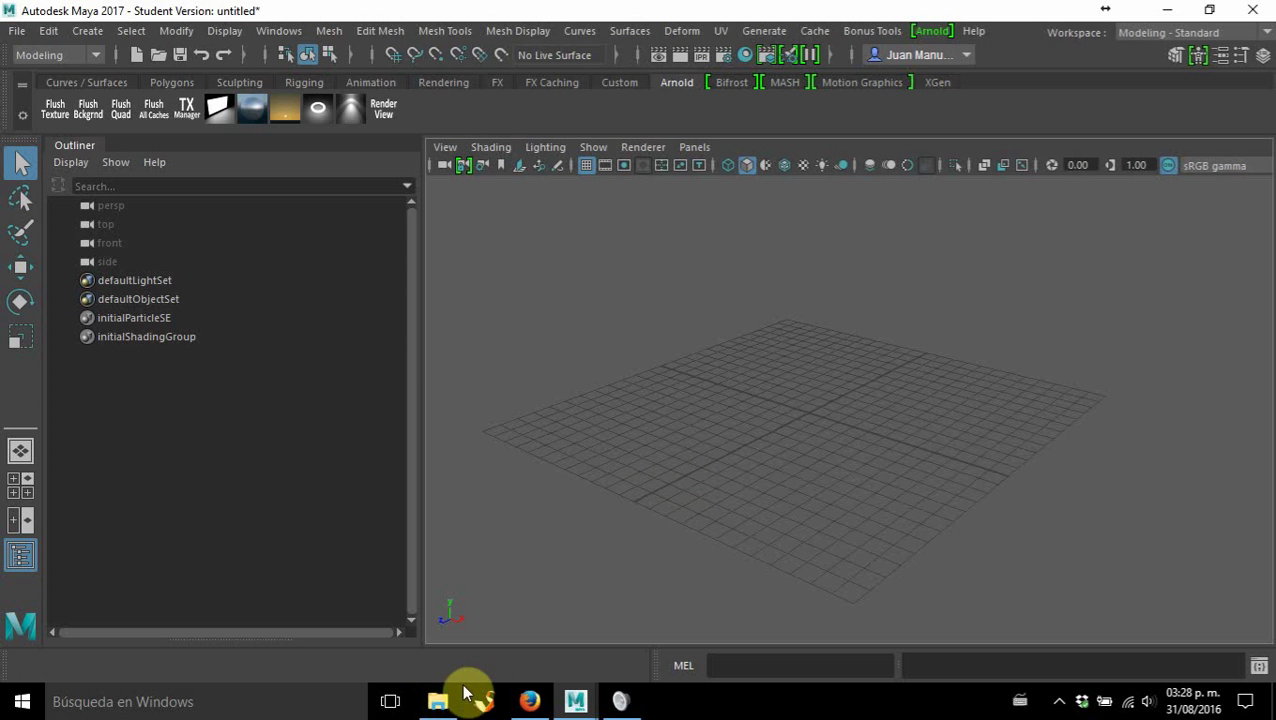
Import mesh.obj from the LataComex folder into the empty Maya scene.
{"action": "mouse_move", "coordinate": [436, 701]}
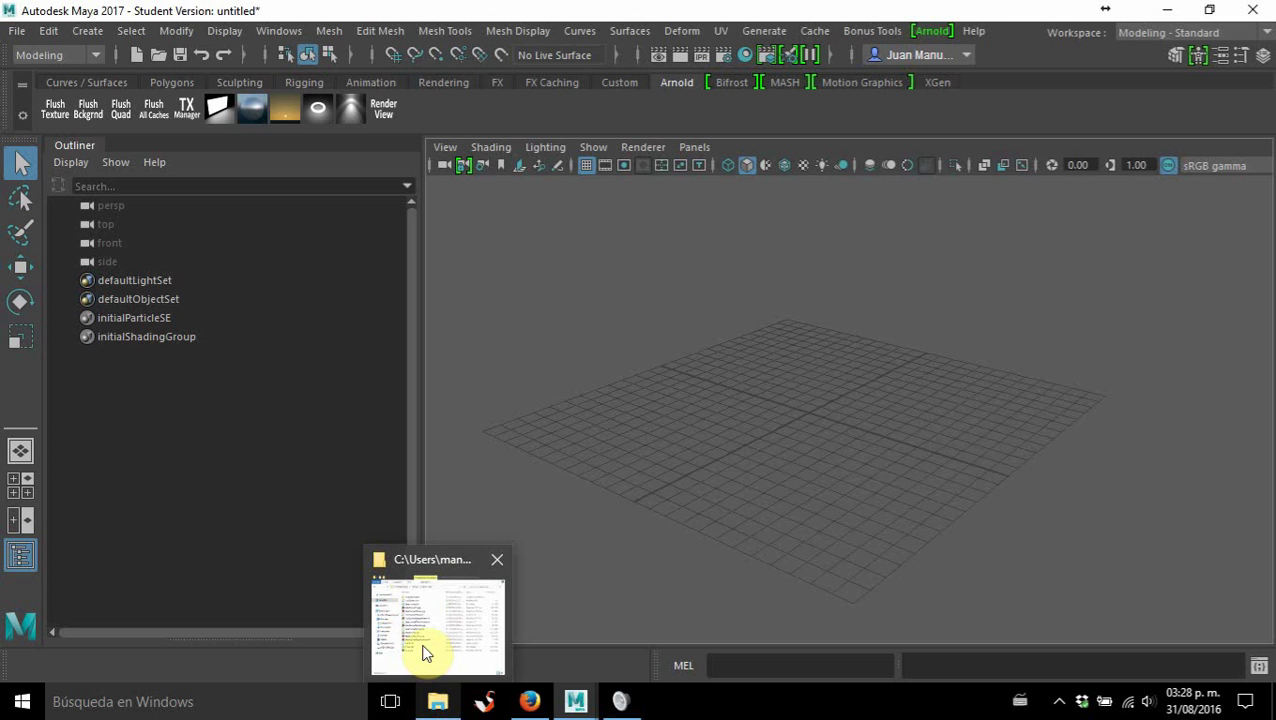
{"action": "mouse_move", "coordinate": [423, 652]}
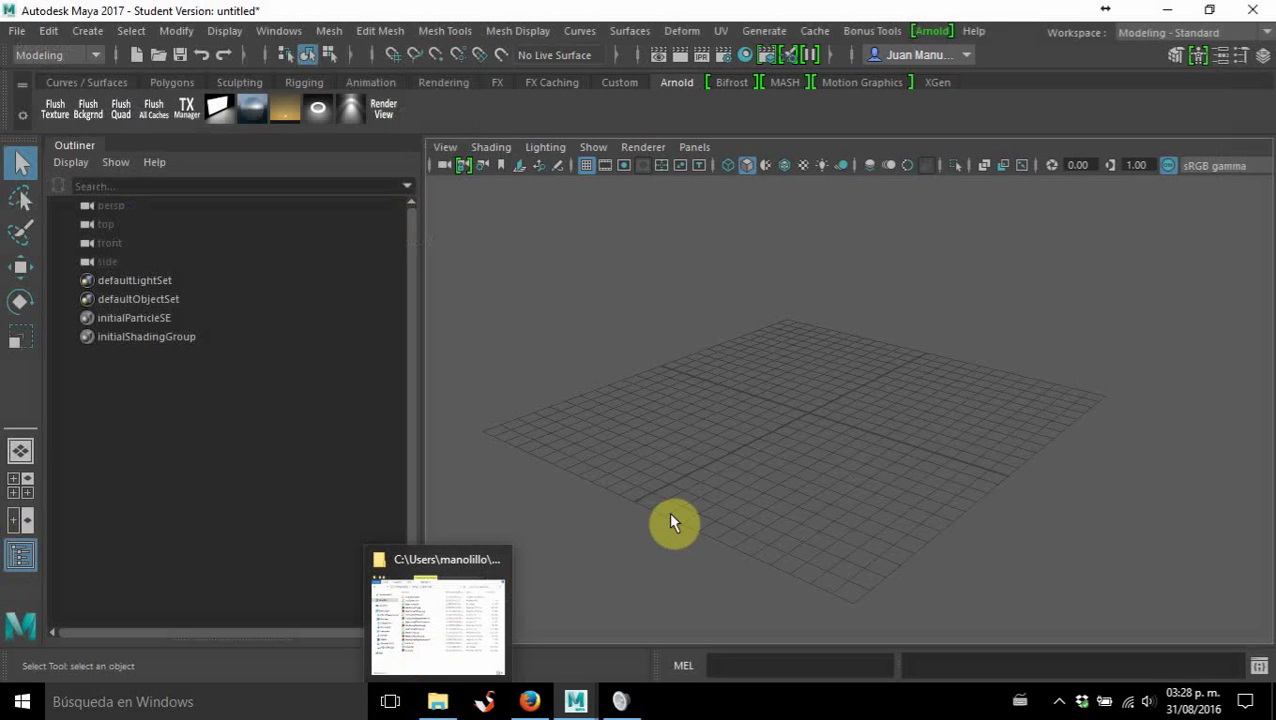
{"action": "left_click", "coordinate": [436, 701]}
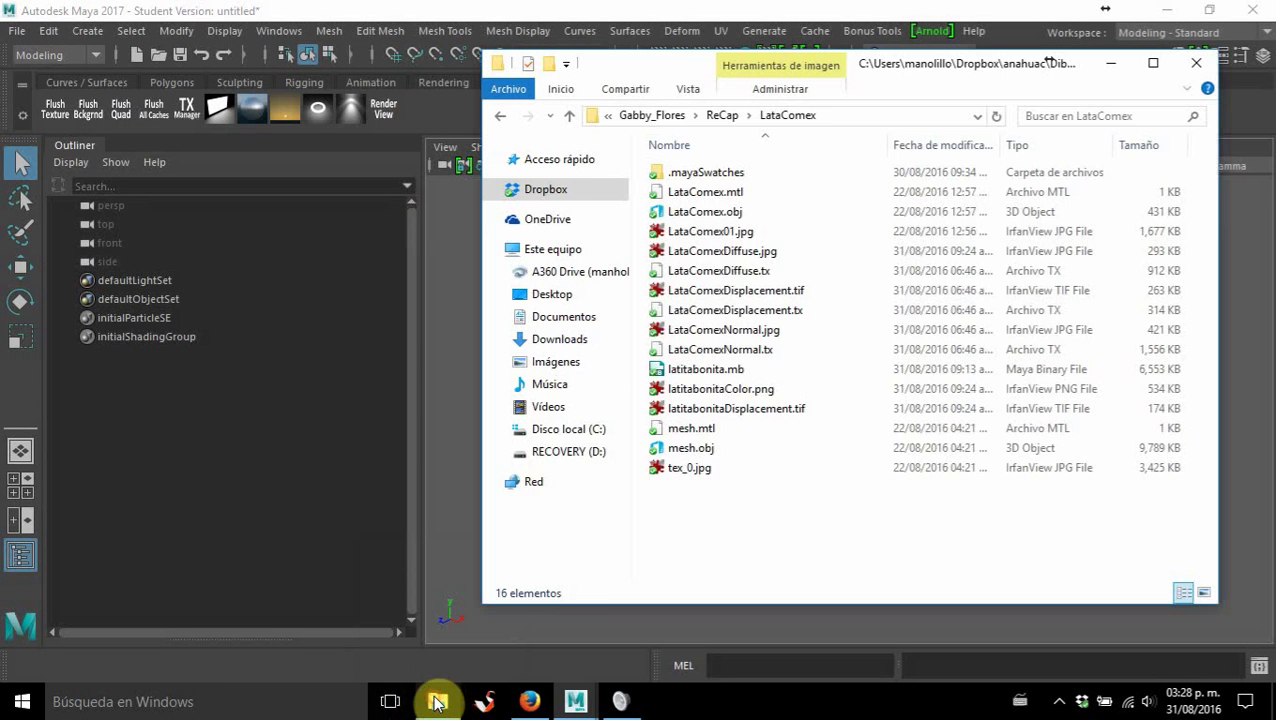
{"action": "left_click", "coordinate": [706, 449]}
{"action": "left_click_drag", "start_coordinate": [706, 452], "coordinate": [819, 420]}
{"action": "key", "text": "alt+Tab"}
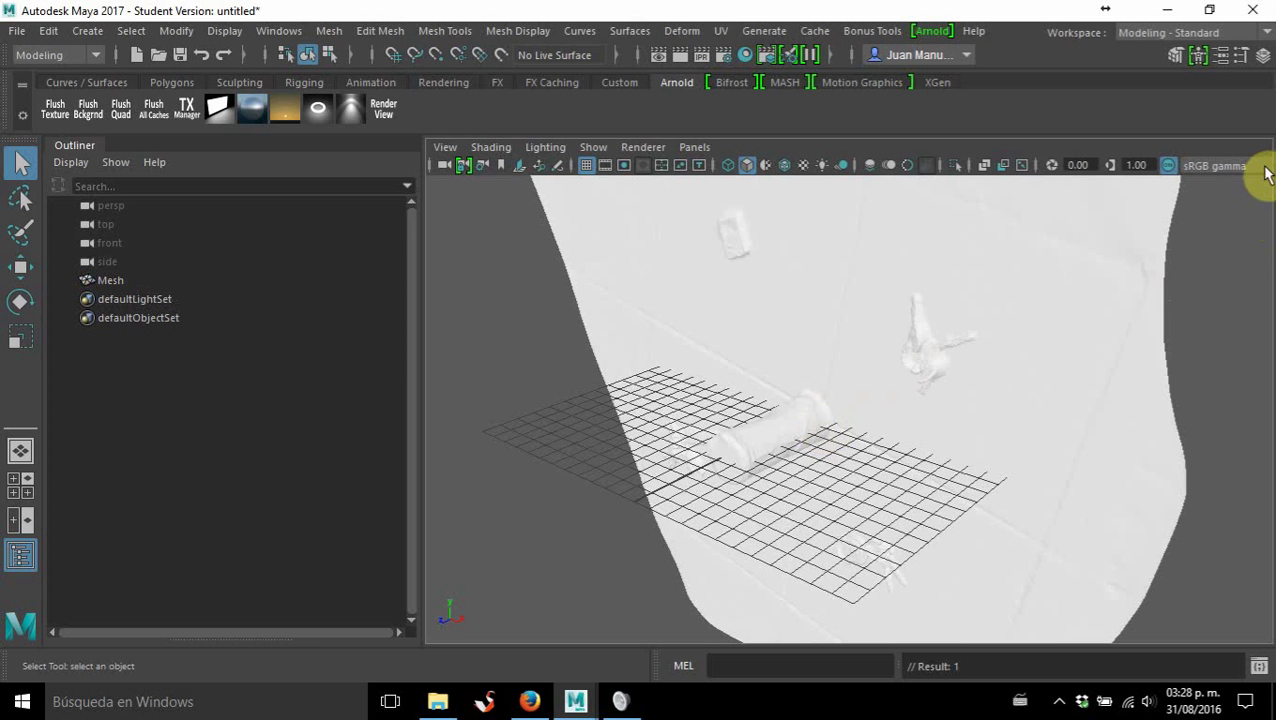
Show the Attribute Editor with the transform attributes of the imported mesh.
{"action": "left_click", "coordinate": [1222, 55]}
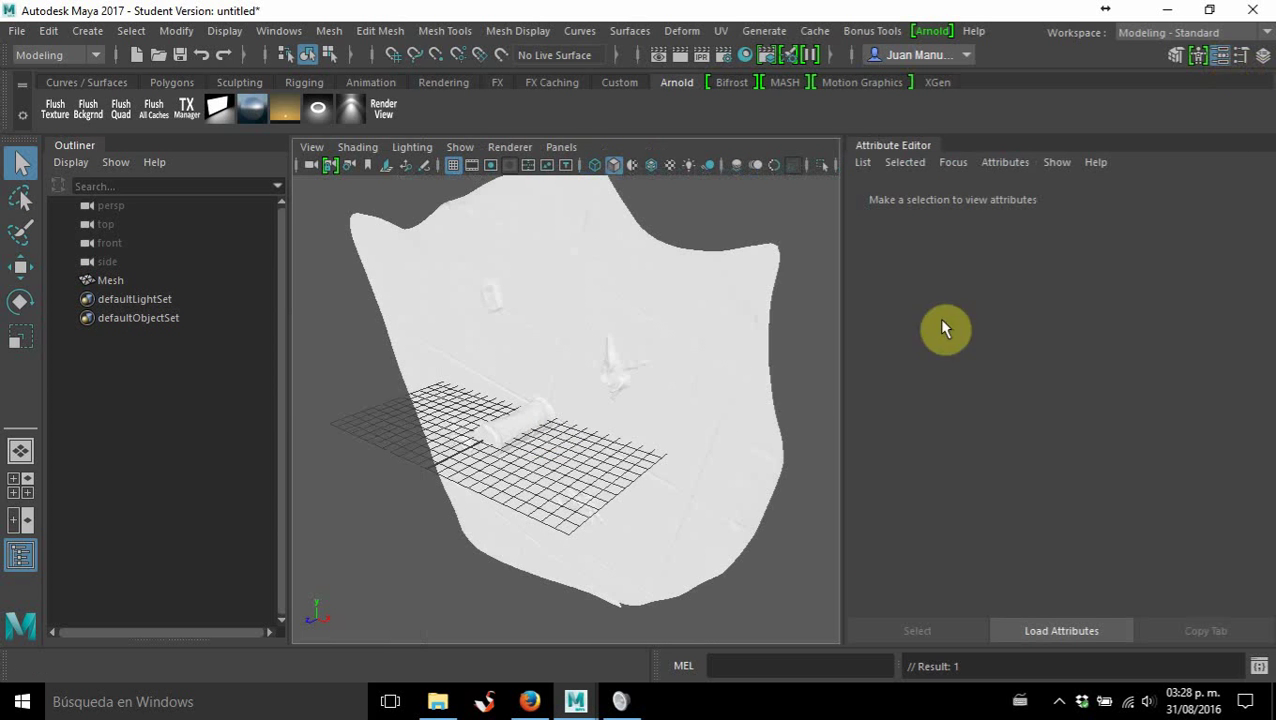
{"action": "left_click", "coordinate": [693, 348]}
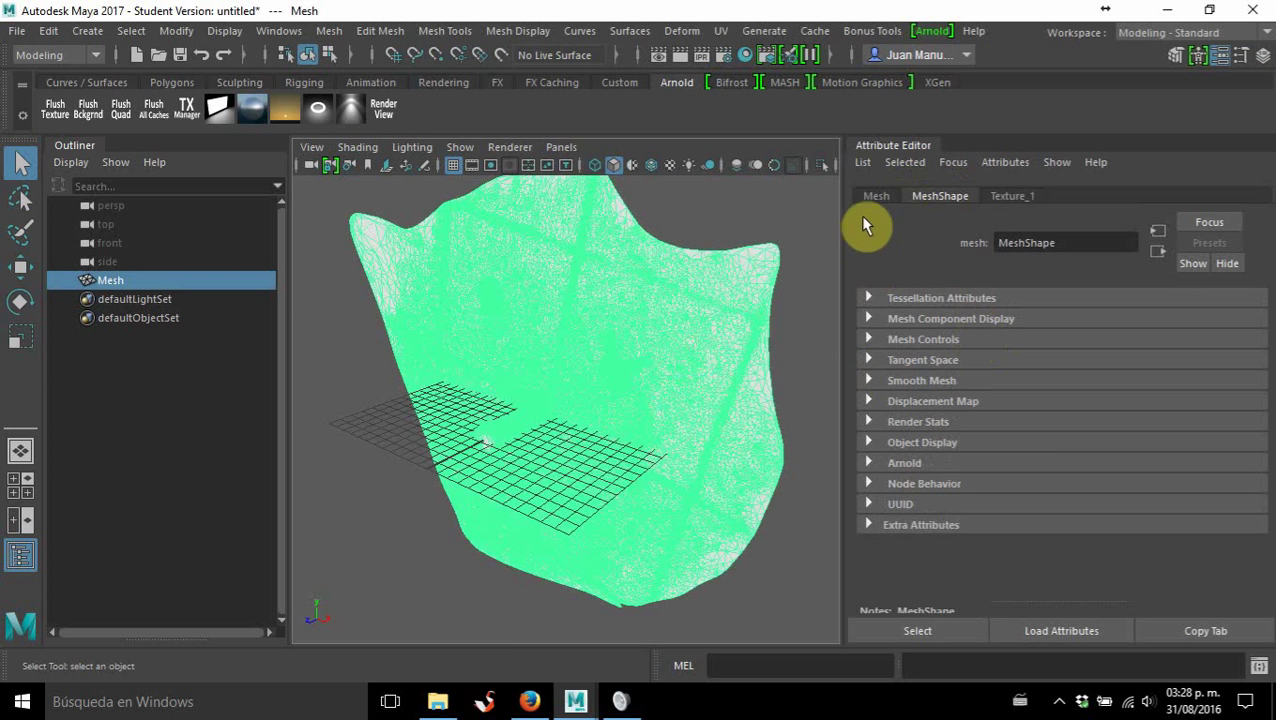
{"action": "left_click", "coordinate": [877, 196]}
Examine the scanned mesh's orientation relative to the grid in the perspective and orthographic views.
{"action": "left_click_drag", "start_coordinate": [561, 427], "coordinate": [652, 262], "text": "alt"}
{"action": "scroll", "coordinate": [550, 356], "scroll_direction": "down", "scroll_amount": 5}
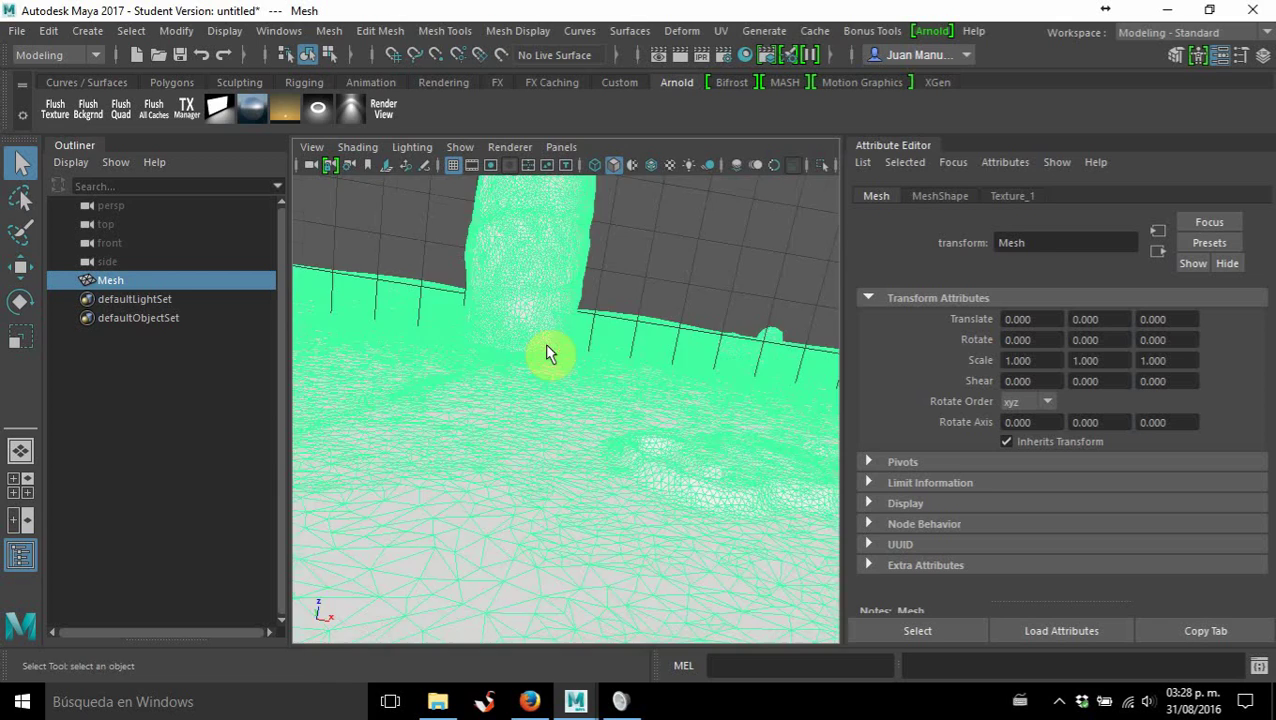
{"action": "scroll", "coordinate": [540, 368], "scroll_direction": "up", "scroll_amount": 2}
{"action": "left_click_drag", "start_coordinate": [537, 368], "coordinate": [577, 436], "text": "alt"}
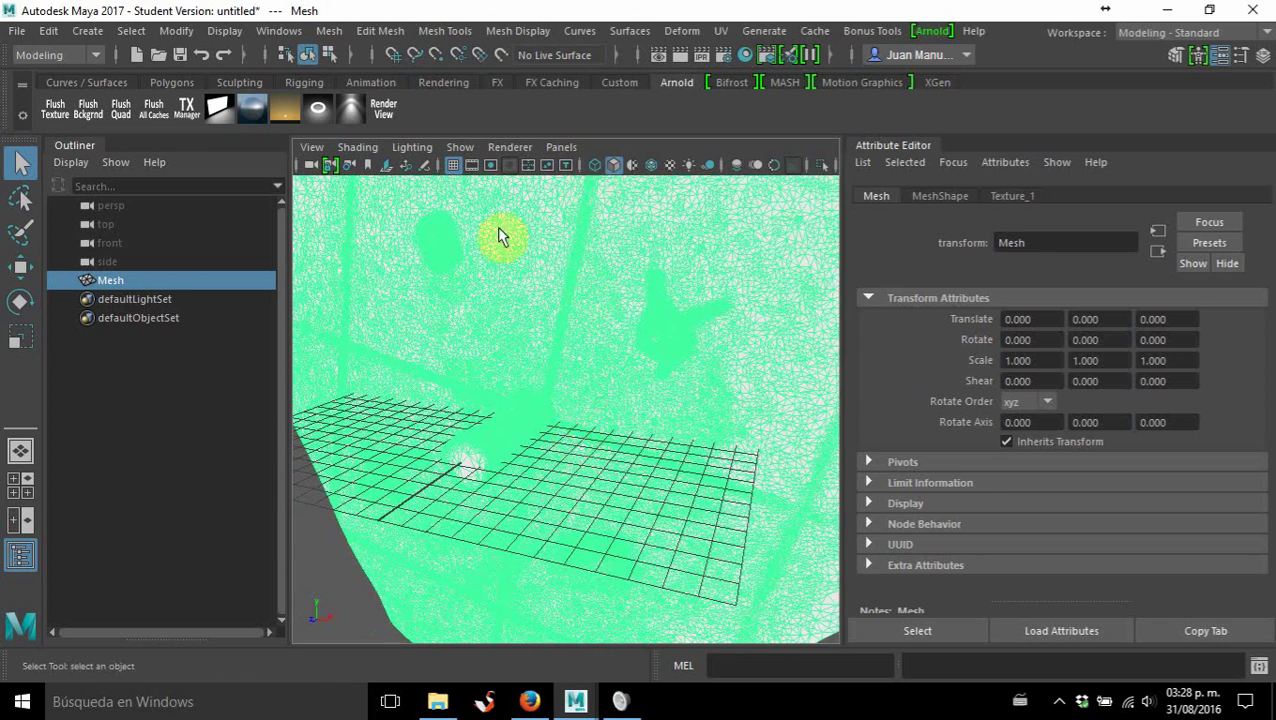
{"action": "key", "text": "space"}
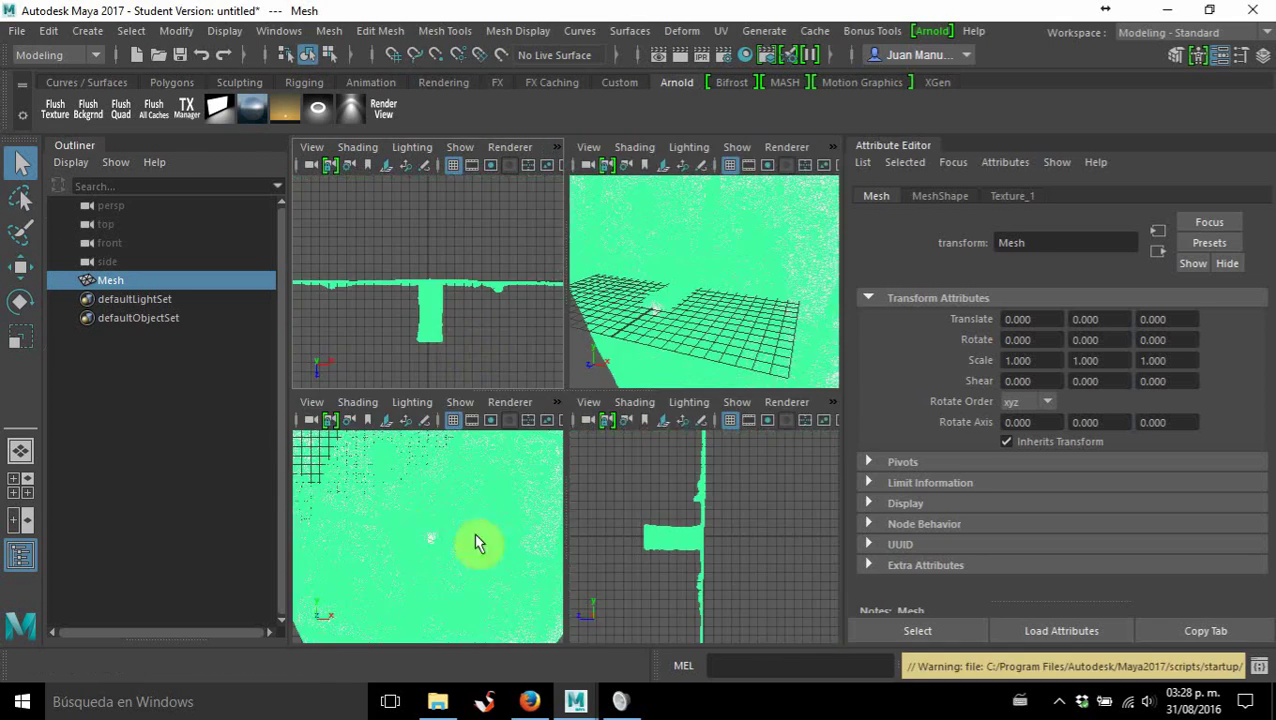
{"action": "scroll", "coordinate": [686, 540], "scroll_direction": "up", "scroll_amount": 5}
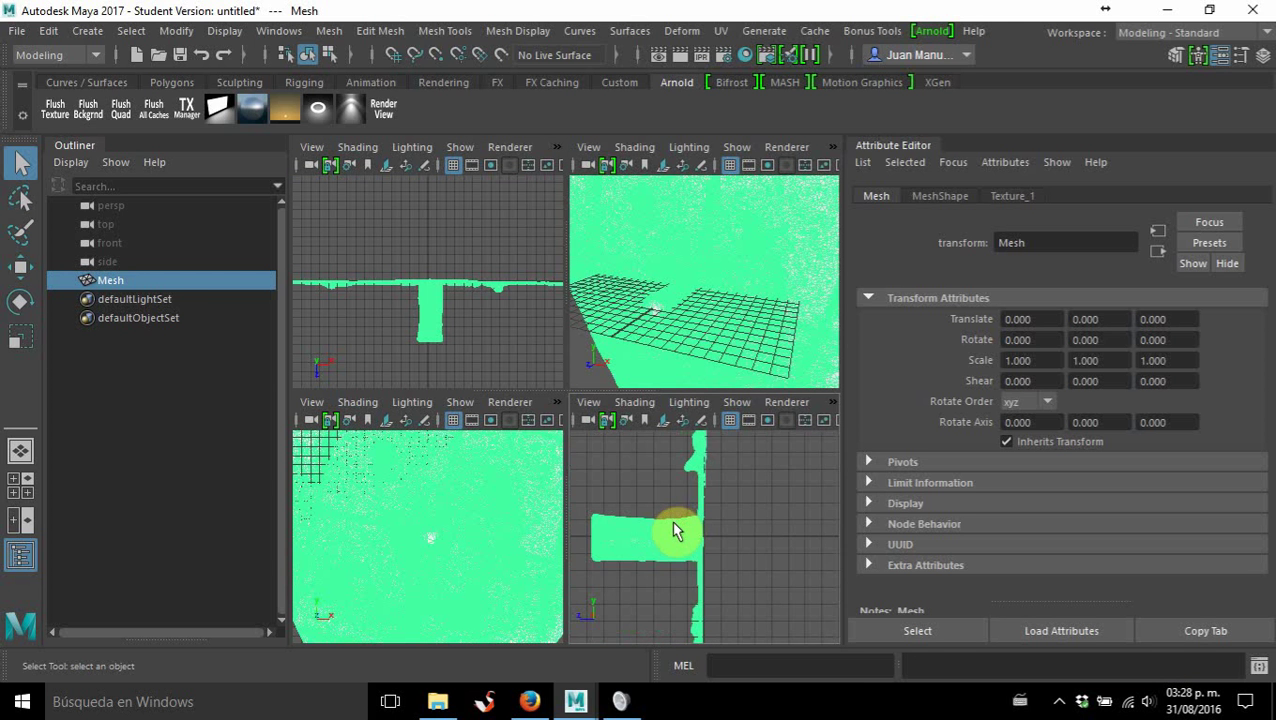
{"action": "scroll", "coordinate": [675, 530], "scroll_direction": "down", "scroll_amount": 2}
{"action": "mouse_move", "coordinate": [675, 535]}
{"action": "middle_mouse_down", "text": "alt"}
{"action": "mouse_move", "coordinate": [655, 464]}
{"action": "mouse_move", "coordinate": [660, 507]}
{"action": "mouse_move", "coordinate": [678, 521]}
{"action": "middle_mouse_up", "text": "alt"}
{"action": "scroll", "coordinate": [660, 507], "scroll_direction": "up", "scroll_amount": 4}
{"action": "mouse_move", "coordinate": [410, 540]}
{"action": "left_mouse_down", "text": "alt"}
{"action": "mouse_move", "coordinate": [403, 519]}
{"action": "mouse_move", "coordinate": [407, 529]}
{"action": "left_mouse_up", "text": "alt"}
{"action": "left_click", "coordinate": [641, 521], "text": "alt"}
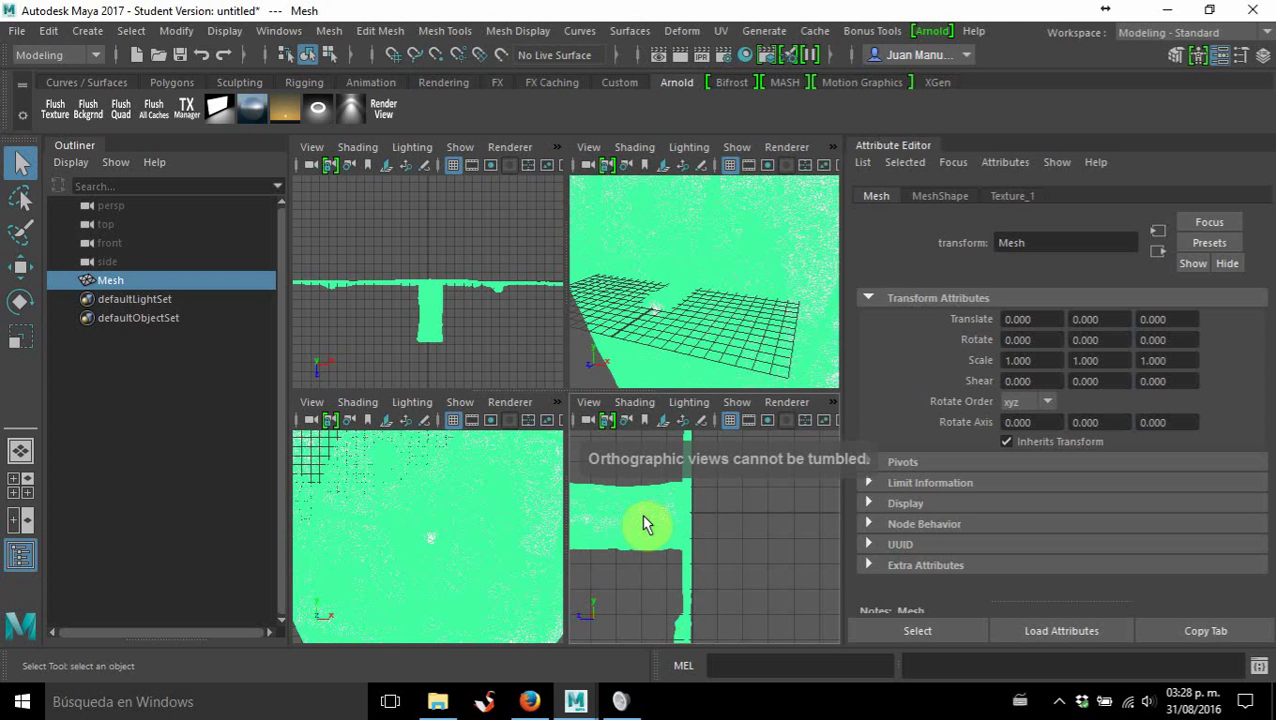
{"action": "middle_click_drag", "start_coordinate": [645, 524], "coordinate": [661, 660], "text": "alt"}
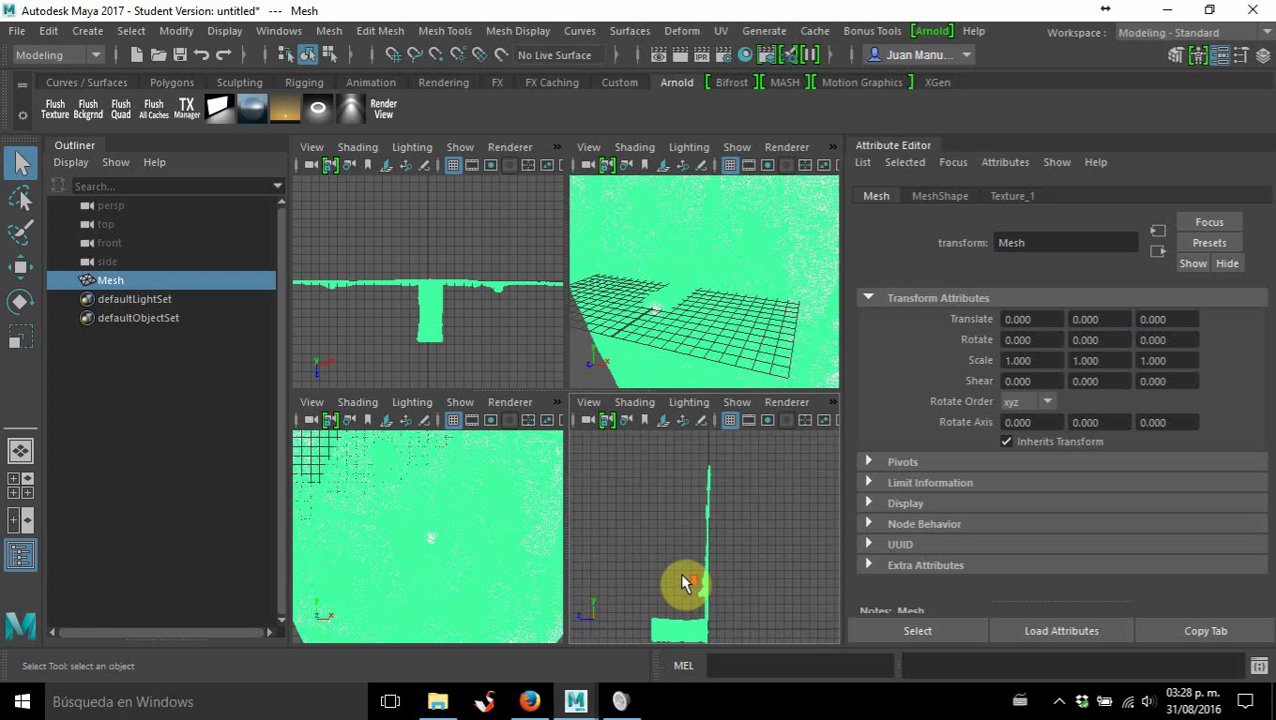
{"action": "middle_click_drag", "start_coordinate": [683, 583], "coordinate": [725, 376], "text": "alt"}
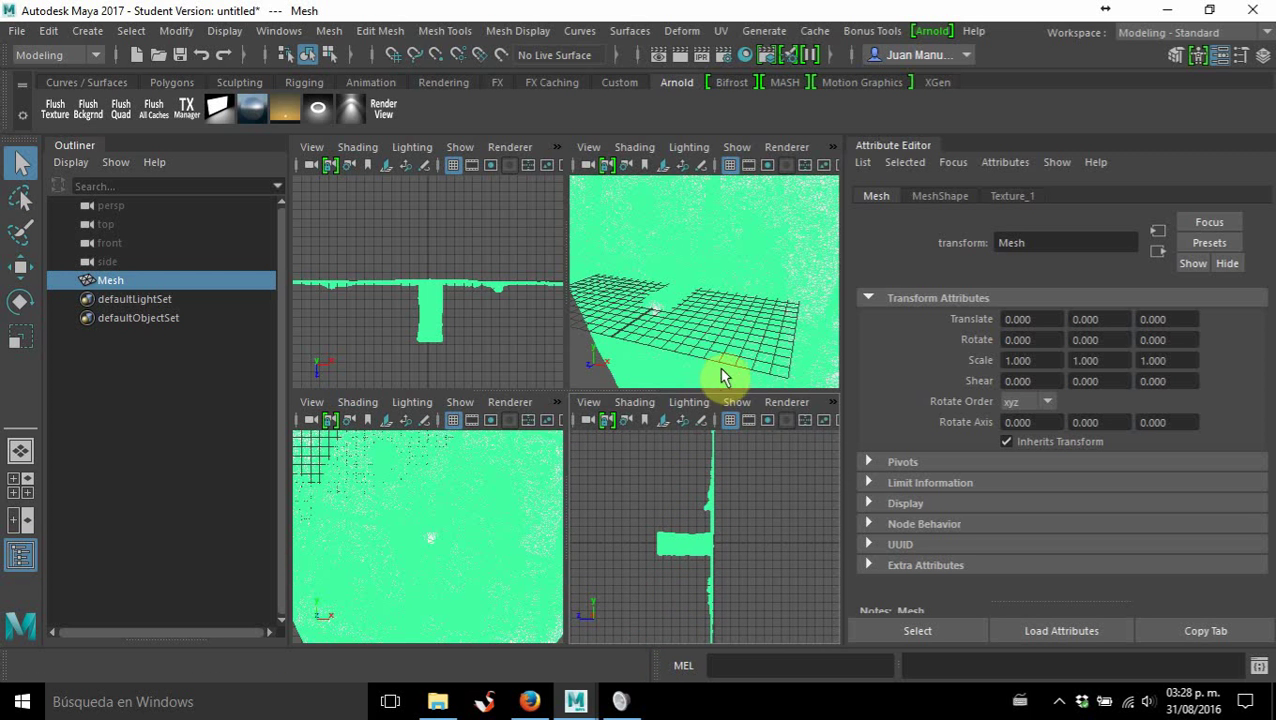
{"action": "left_click", "coordinate": [699, 312]}
{"action": "key", "text": "space"}
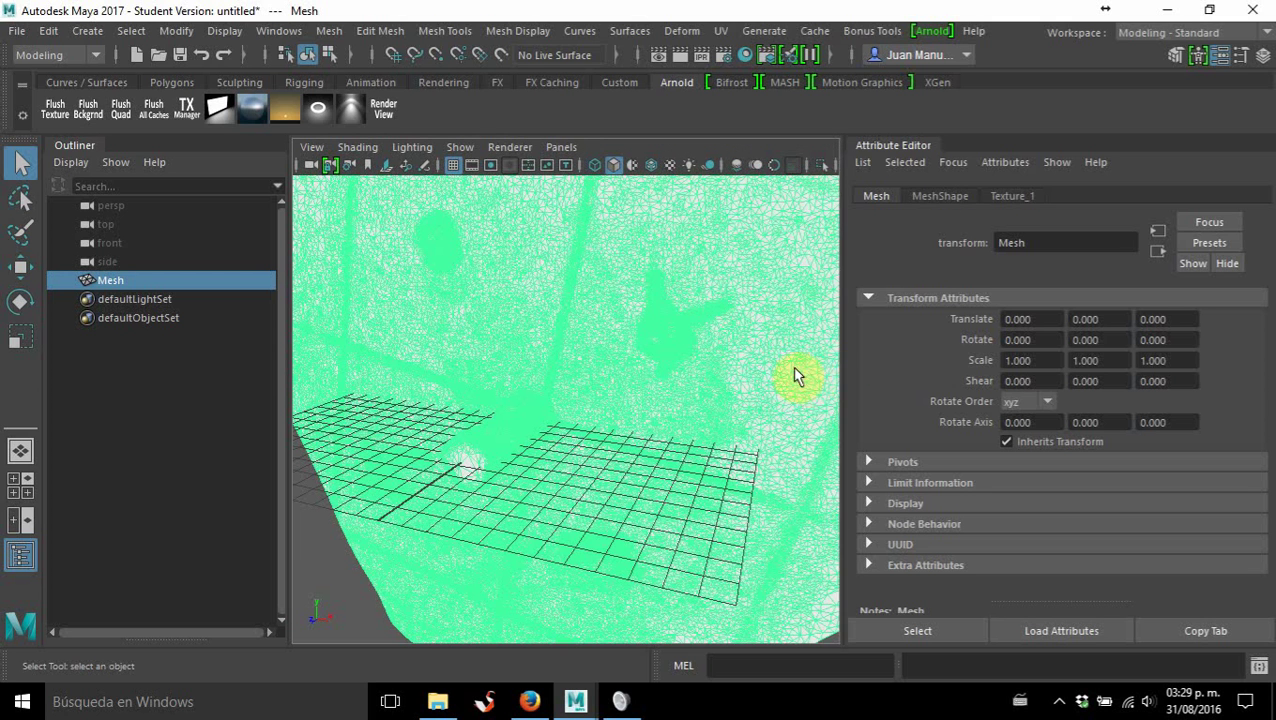
Display the scanned mesh with its texture maps in the perspective view.
{"action": "left_click_drag", "start_coordinate": [508, 504], "coordinate": [473, 496], "text": "alt"}
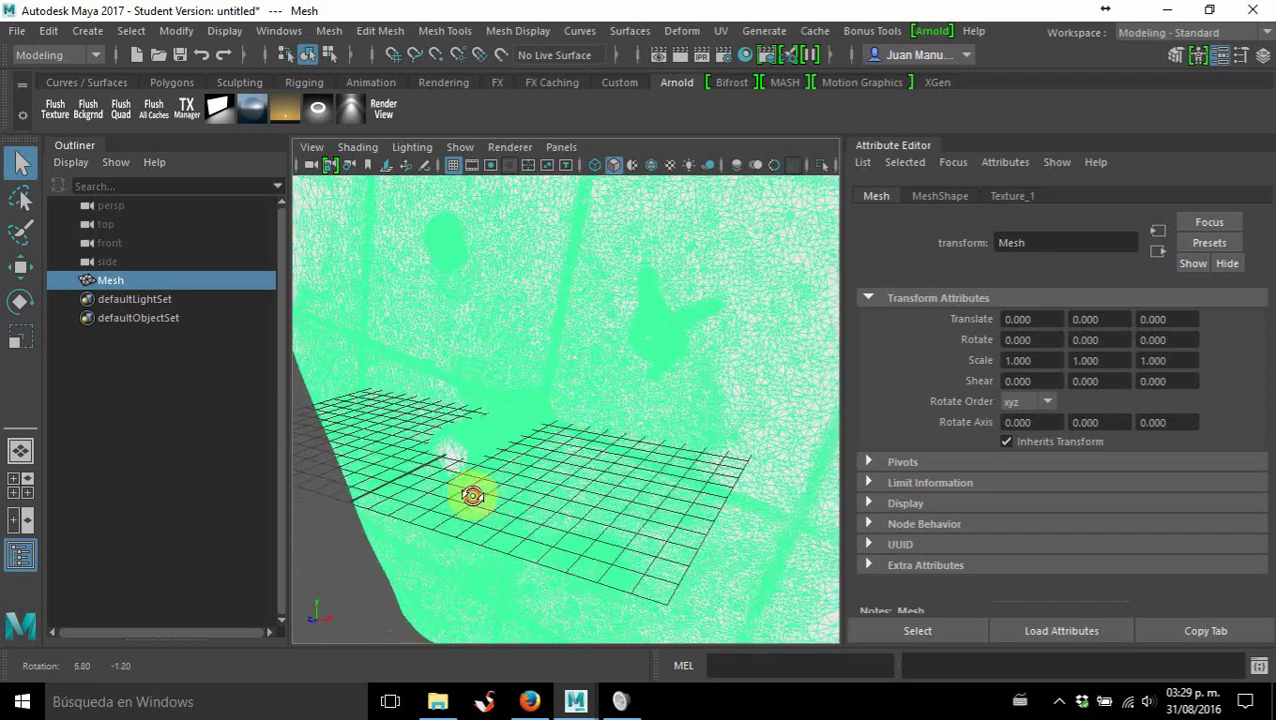
{"action": "middle_click_drag", "start_coordinate": [473, 496], "coordinate": [541, 450], "text": "alt"}
{"action": "scroll", "coordinate": [549, 463], "scroll_direction": "up", "scroll_amount": 2}
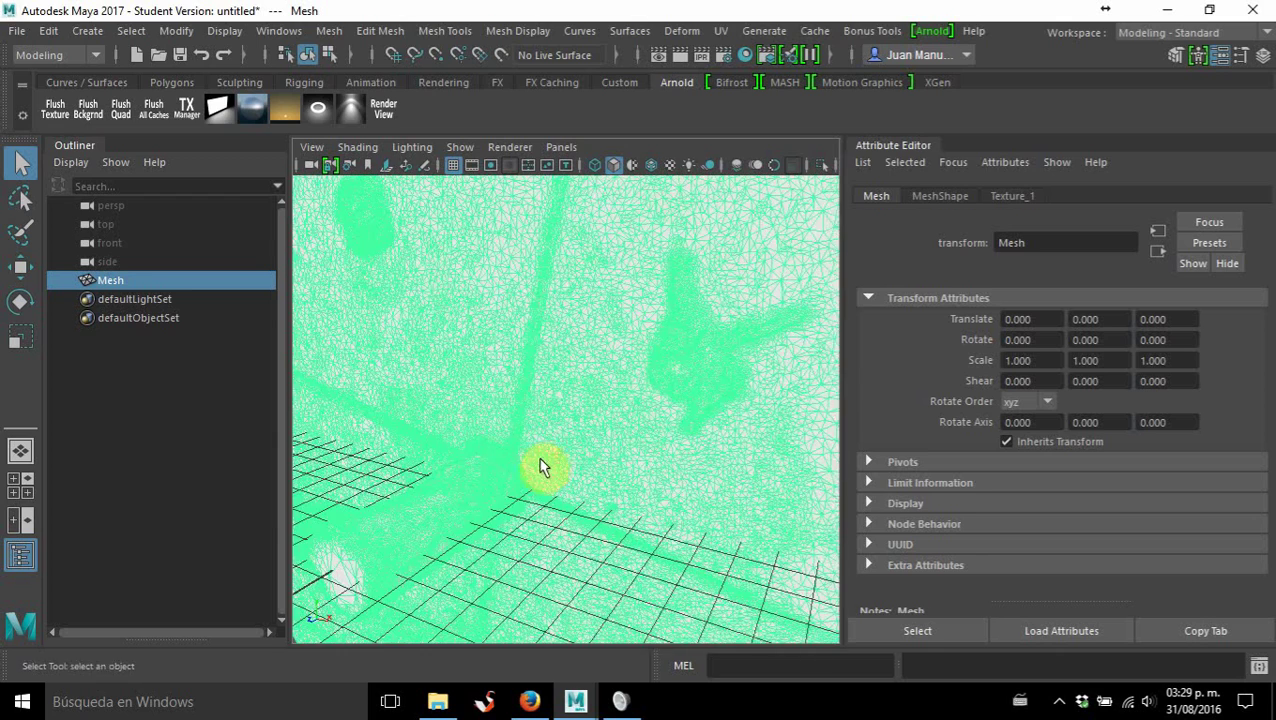
{"action": "left_click_drag", "start_coordinate": [498, 507], "coordinate": [556, 474], "text": "alt"}
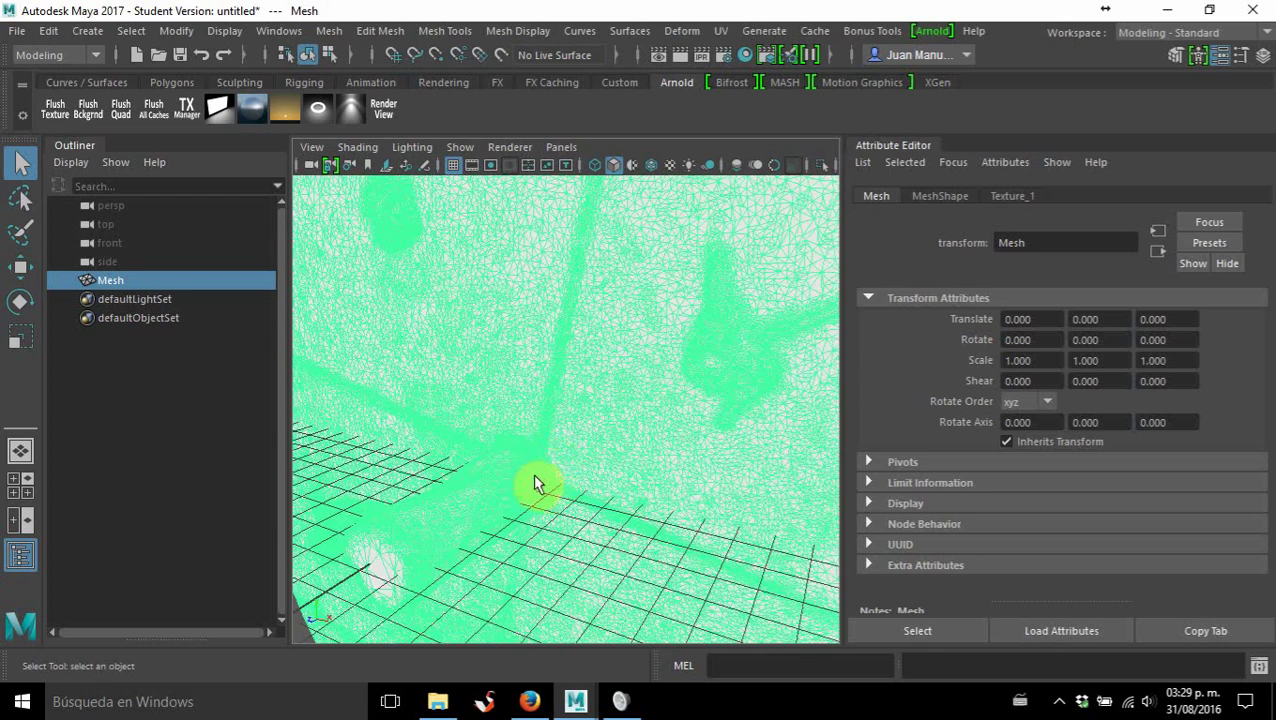
{"action": "key", "text": "6"}
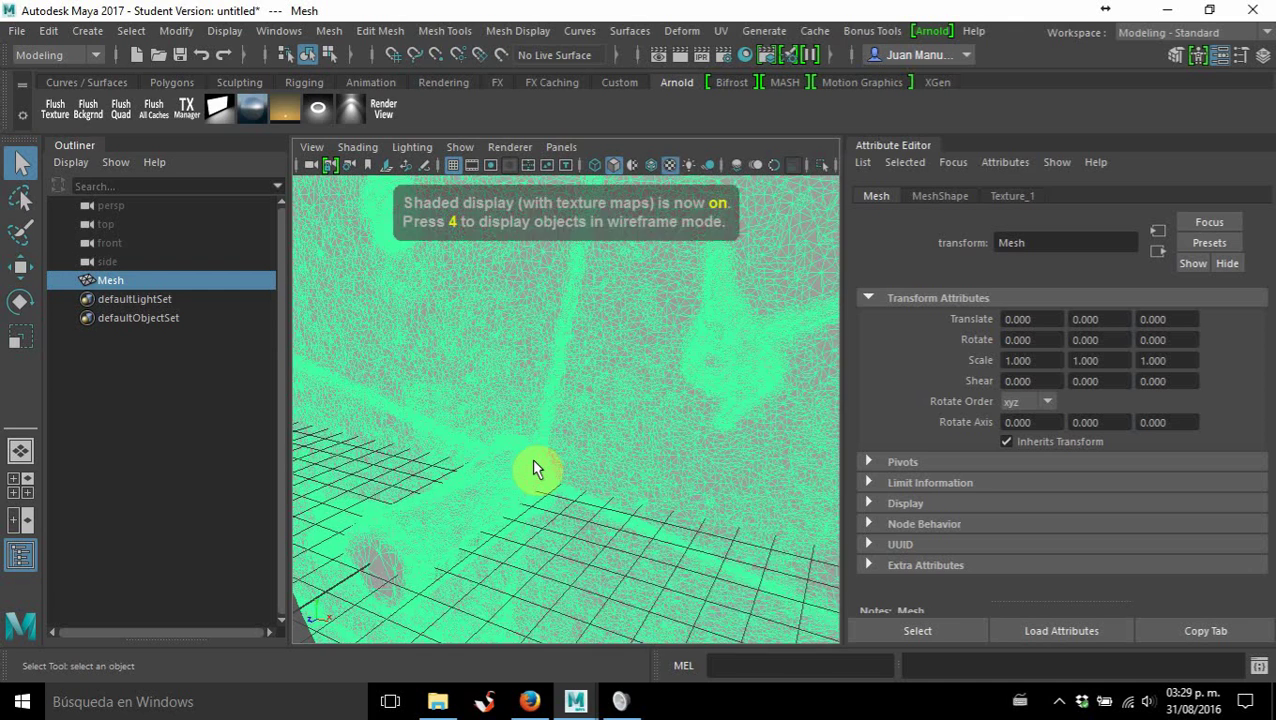
{"action": "middle_click_drag", "start_coordinate": [516, 470], "coordinate": [547, 447], "text": "alt"}
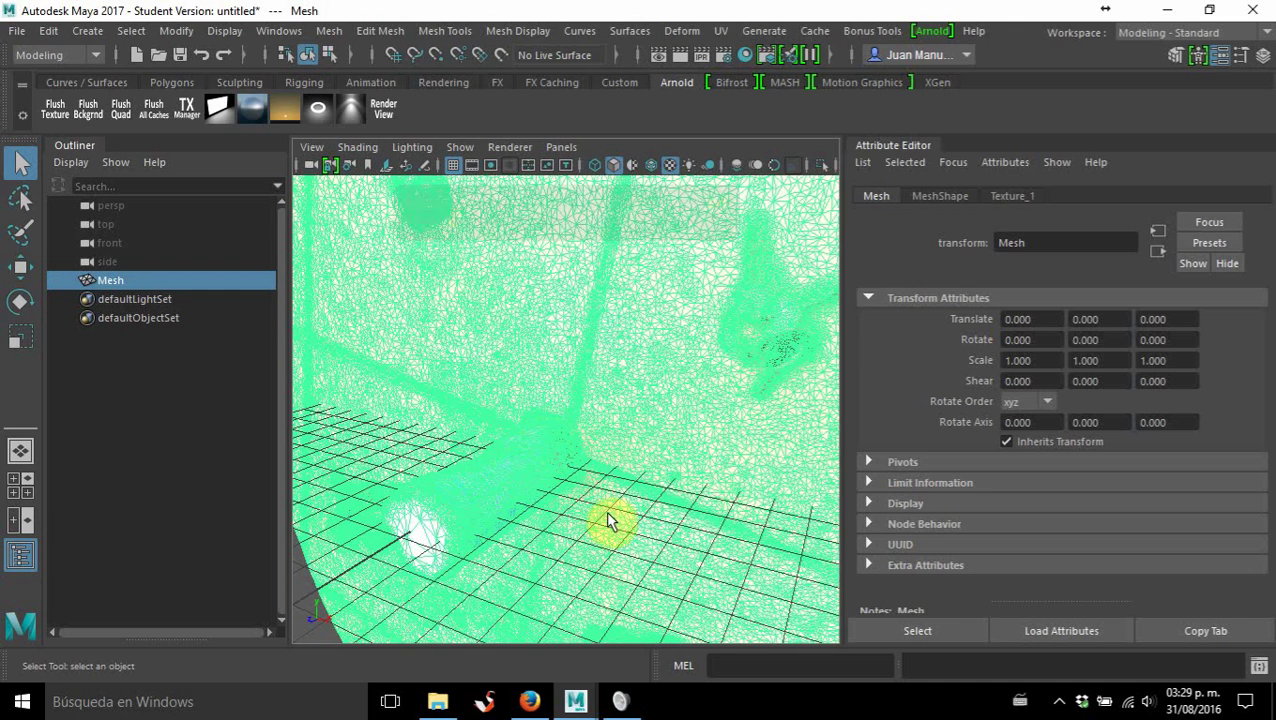
{"action": "key", "text": "6"}
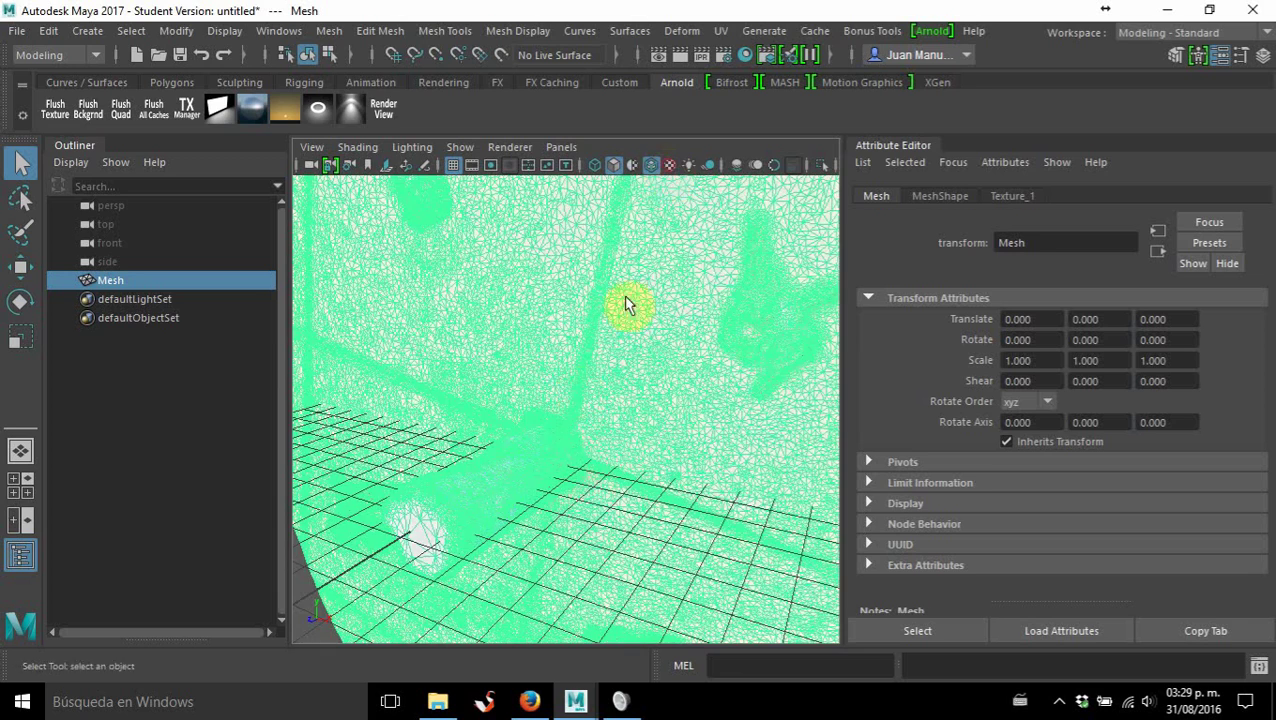
{"action": "left_click_drag", "start_coordinate": [516, 442], "coordinate": [567, 370], "text": "alt"}
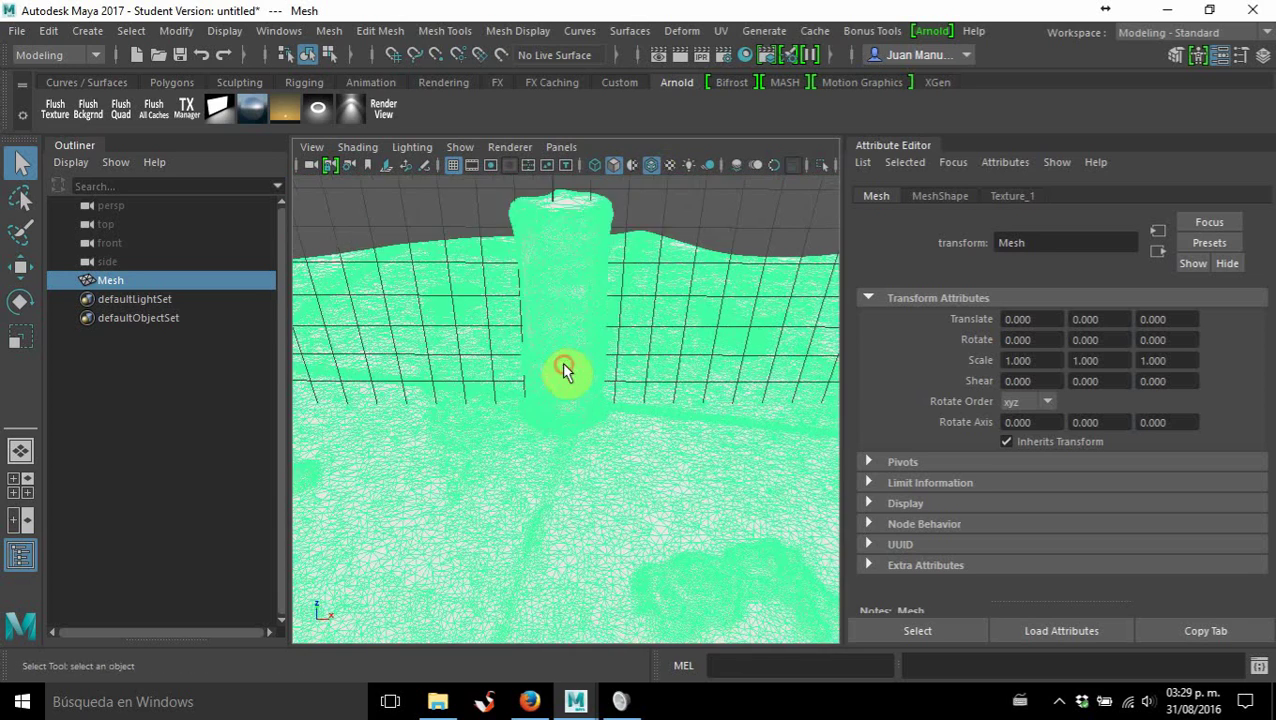
{"action": "key", "text": "6"}
Turn off Wireframe on Shaded and reapply textured shading in the perspective view.
{"action": "left_click", "coordinate": [312, 148]}
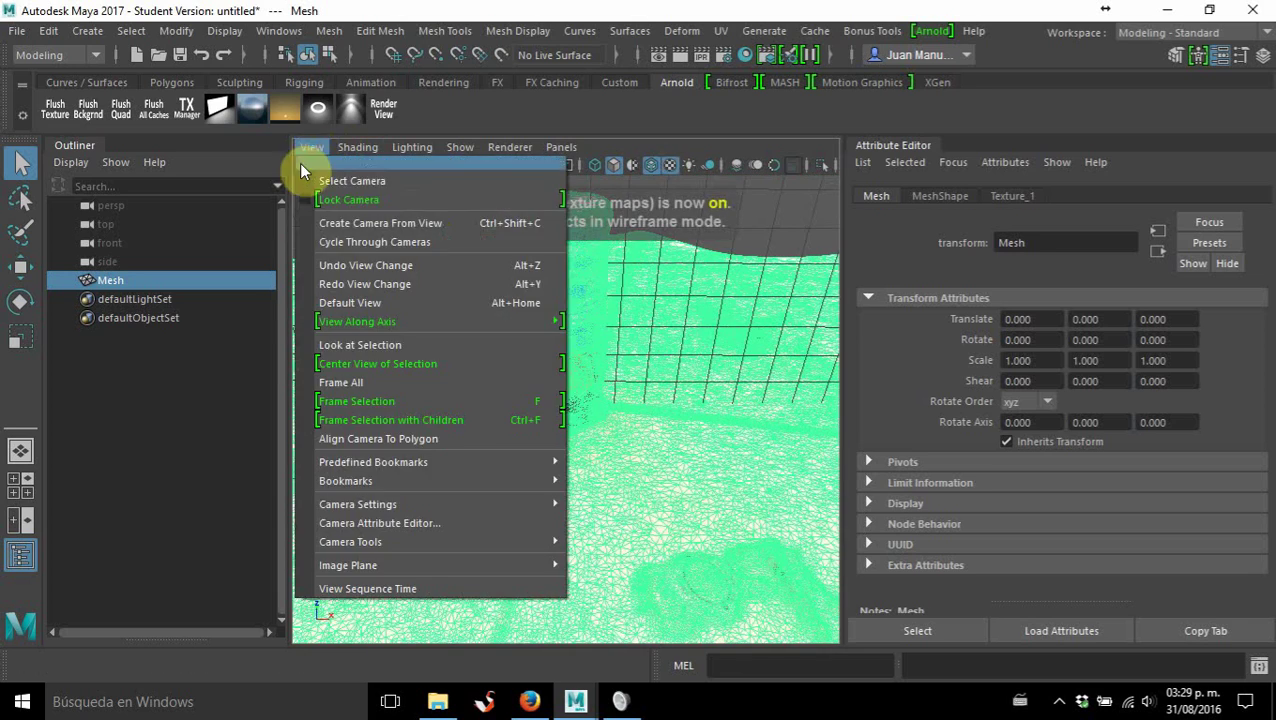
{"action": "mouse_move", "coordinate": [360, 148]}
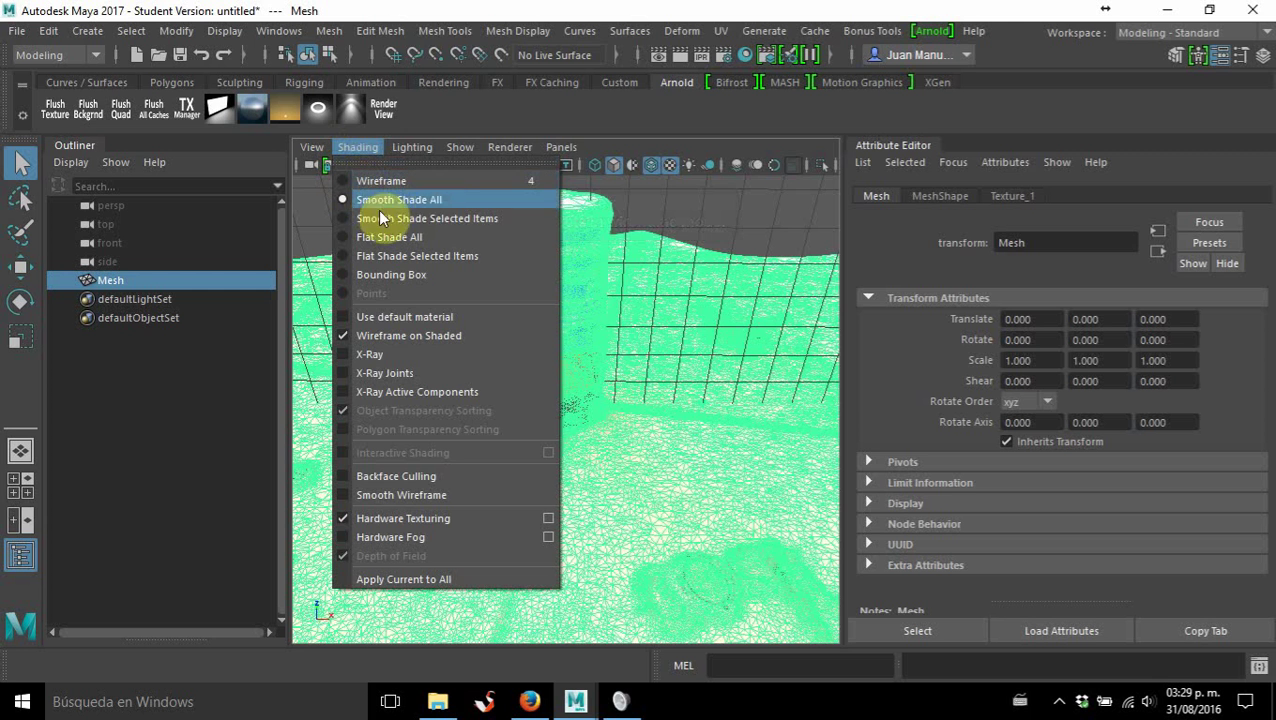
{"action": "left_click", "coordinate": [409, 336]}
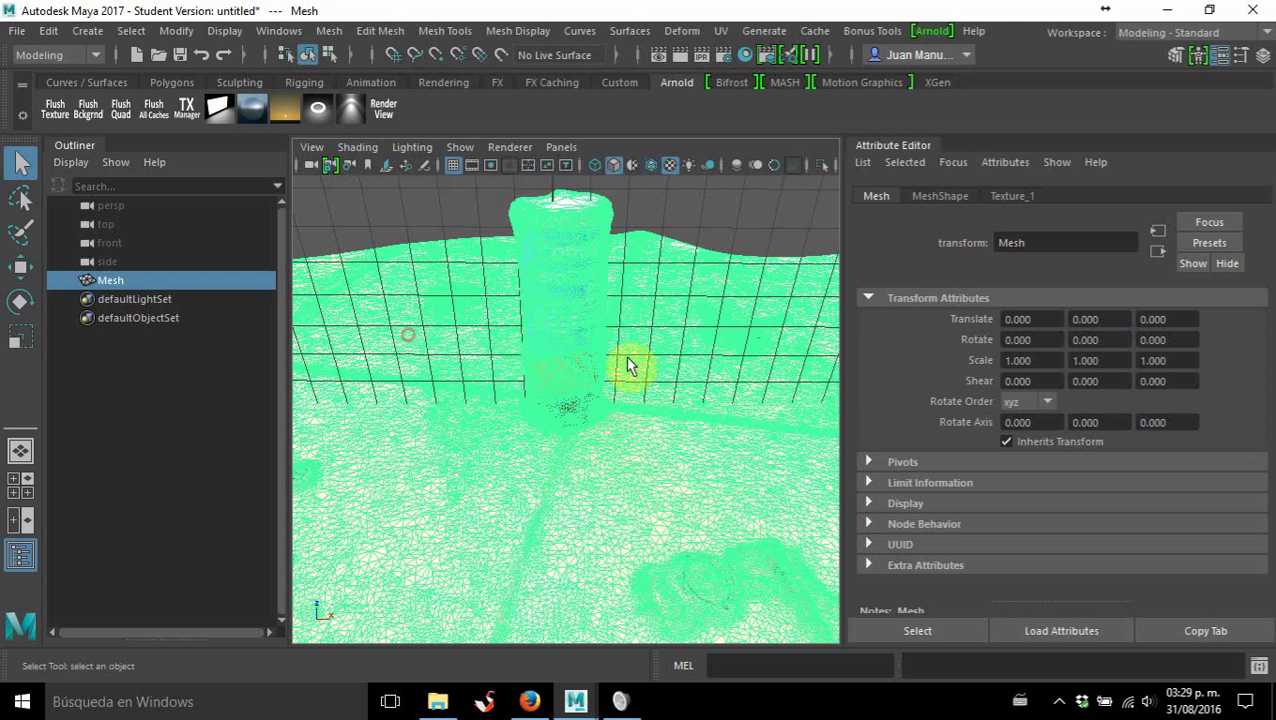
{"action": "left_click_drag", "start_coordinate": [604, 308], "coordinate": [655, 278], "text": "alt"}
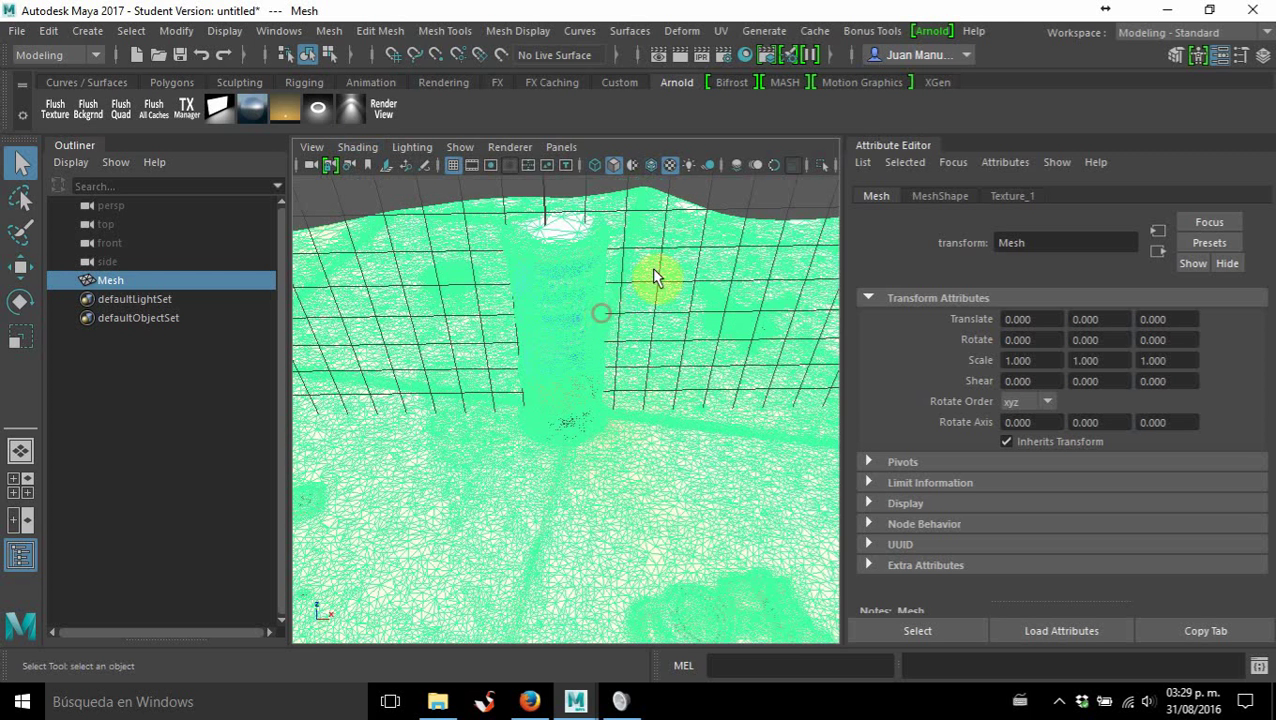
{"action": "key", "text": "5"}
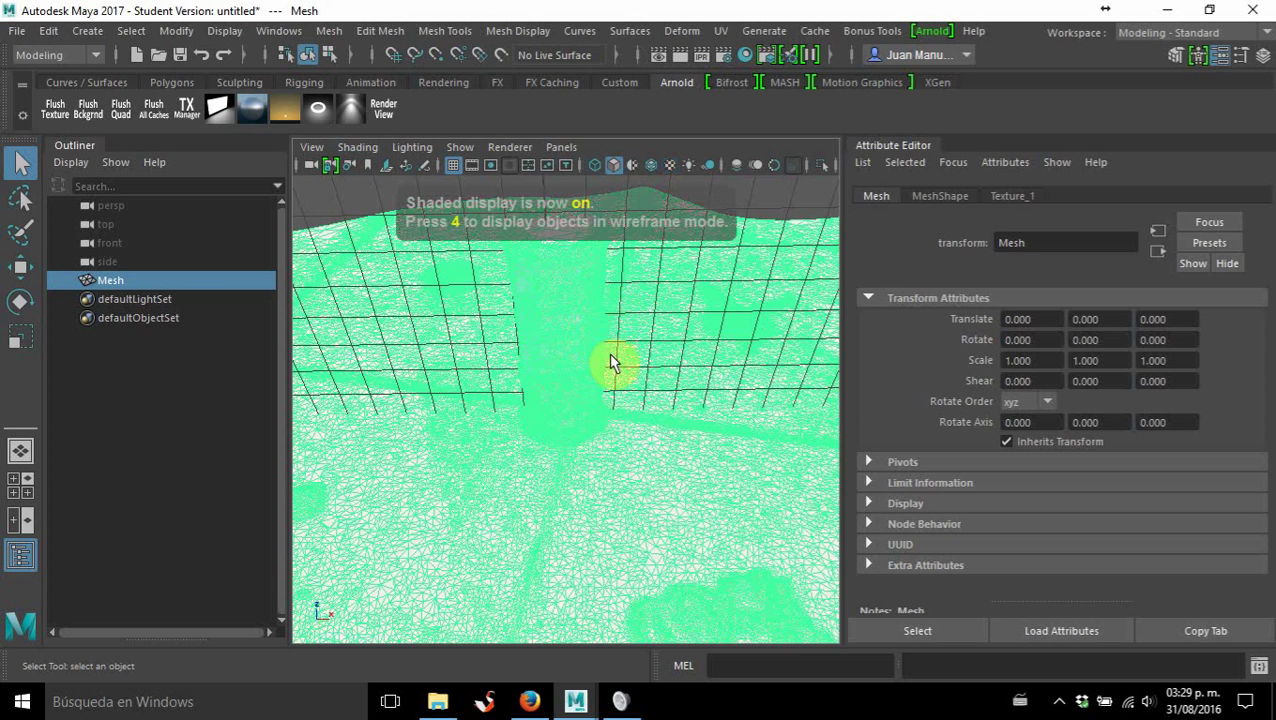
{"action": "key", "text": "6"}
Examine the scanned can's texture up close, from its base to its label and upper rim.
{"action": "scroll", "coordinate": [557, 387], "scroll_direction": "up", "scroll_amount": 5}
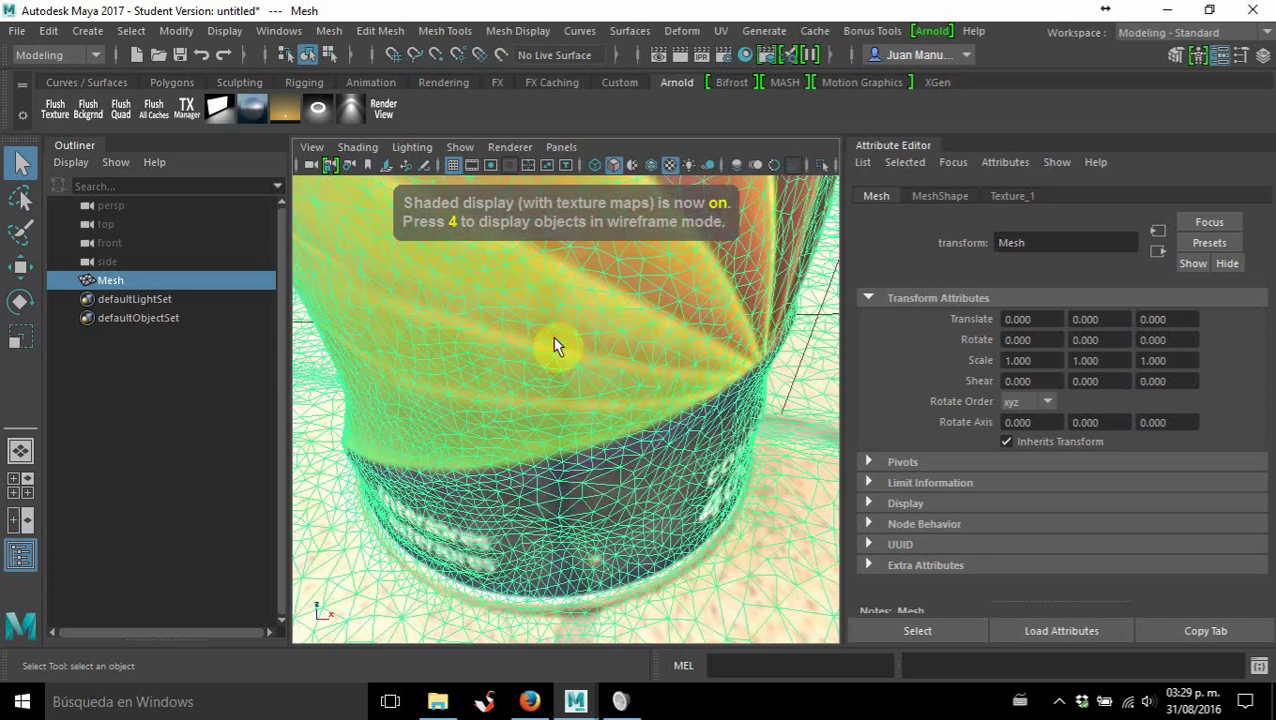
{"action": "scroll", "coordinate": [556, 347], "scroll_direction": "down", "scroll_amount": 2}
{"action": "middle_click_drag", "start_coordinate": [570, 305], "coordinate": [571, 410], "text": "alt"}
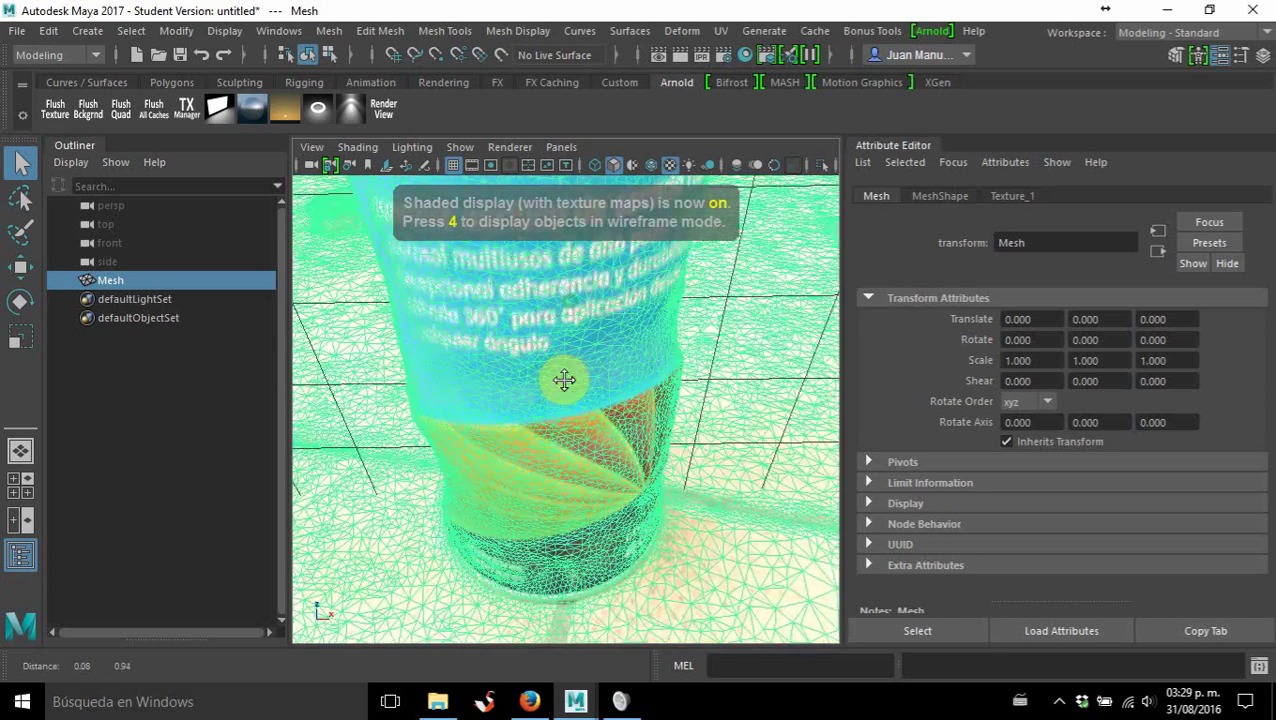
{"action": "scroll", "coordinate": [564, 380], "scroll_direction": "up", "scroll_amount": 3}
{"action": "scroll", "coordinate": [561, 370], "scroll_direction": "up", "scroll_amount": 4}
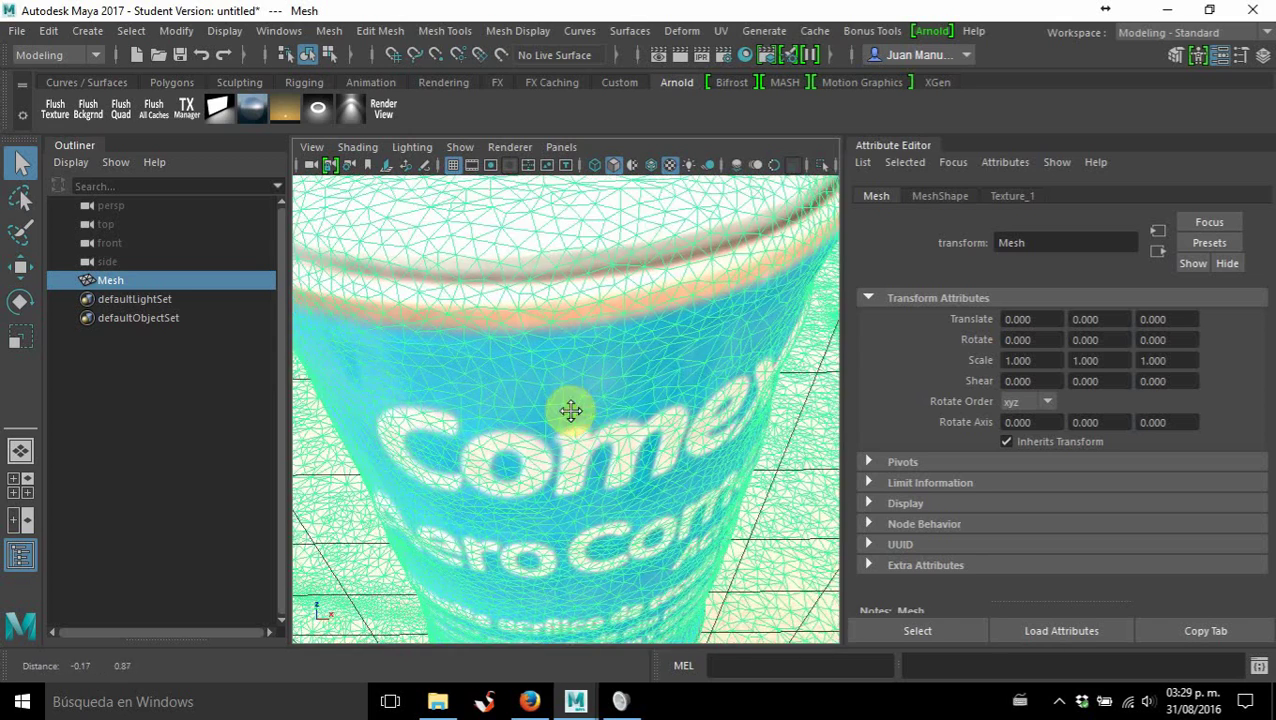
{"action": "scroll", "coordinate": [570, 416], "scroll_direction": "down", "scroll_amount": 10}
{"action": "left_click_drag", "start_coordinate": [570, 416], "coordinate": [541, 521], "text": "alt"}
{"action": "middle_click_drag", "start_coordinate": [652, 456], "coordinate": [627, 457], "text": "alt"}
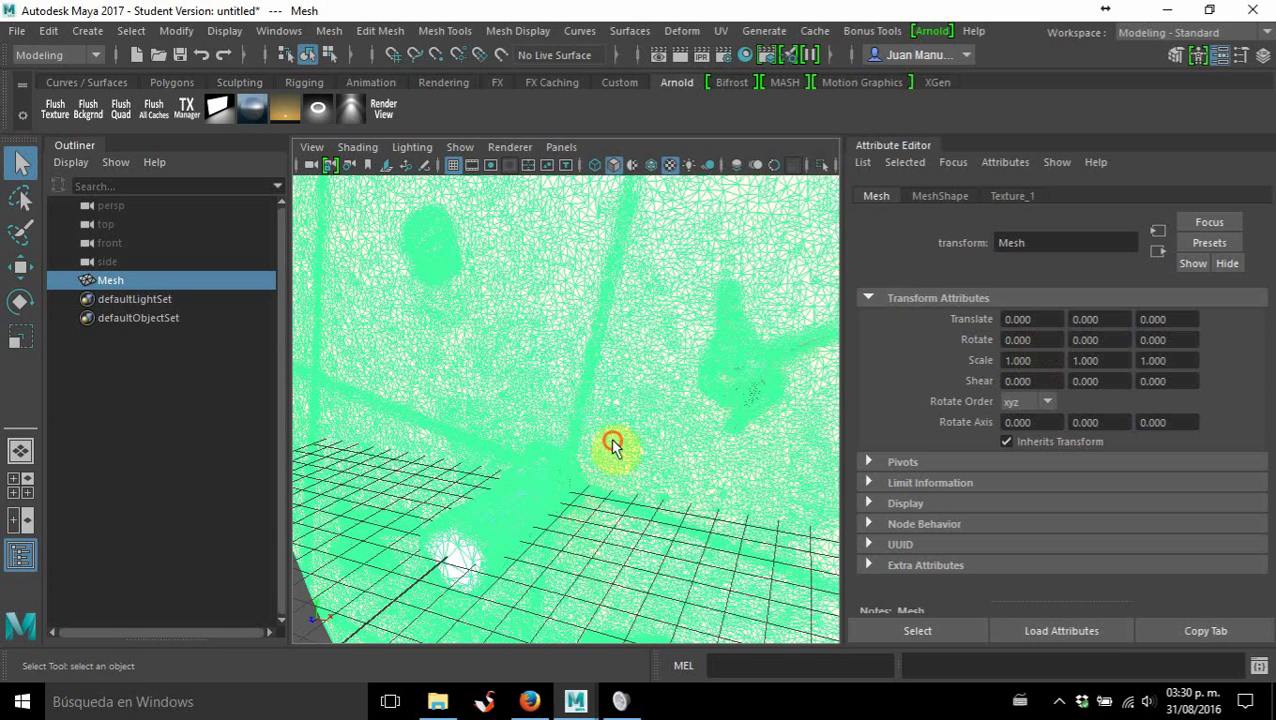
Set the mesh's X rotation to -90 to stand the can upright.
{"action": "left_click_drag", "start_coordinate": [612, 443], "coordinate": [572, 433], "text": "alt"}
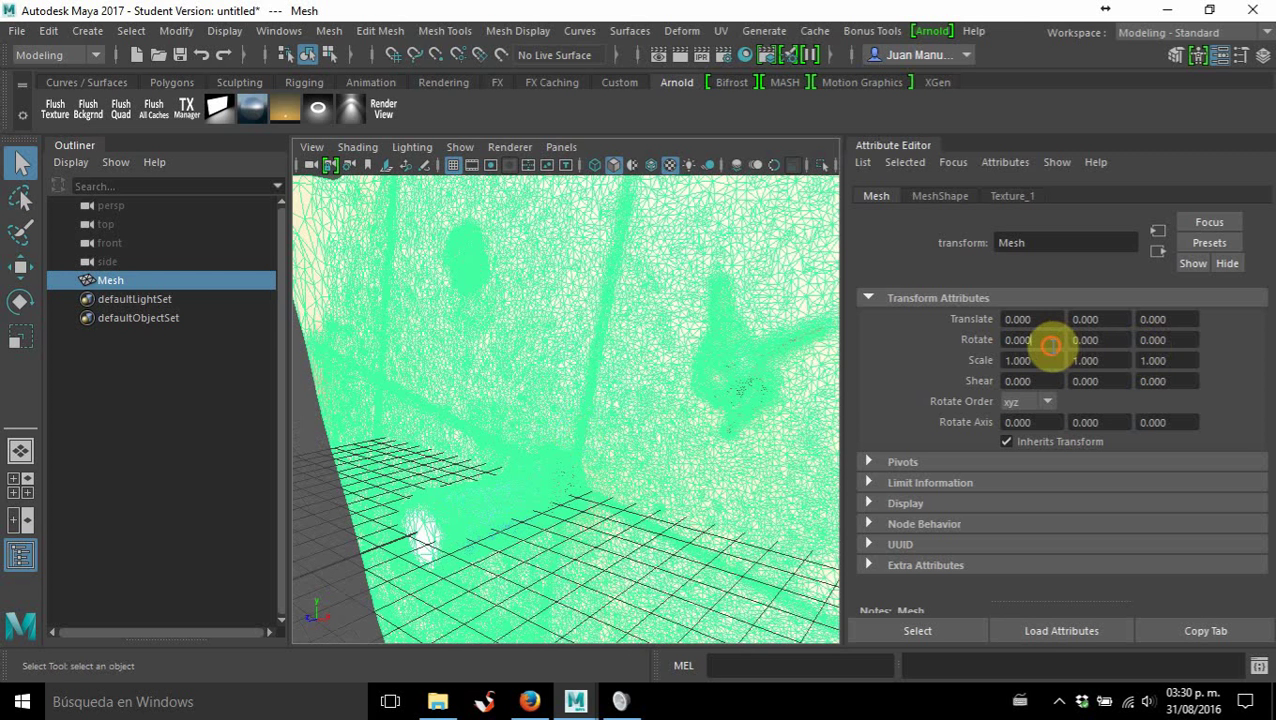
{"action": "left_click_drag", "start_coordinate": [1051, 345], "coordinate": [1016, 341]}
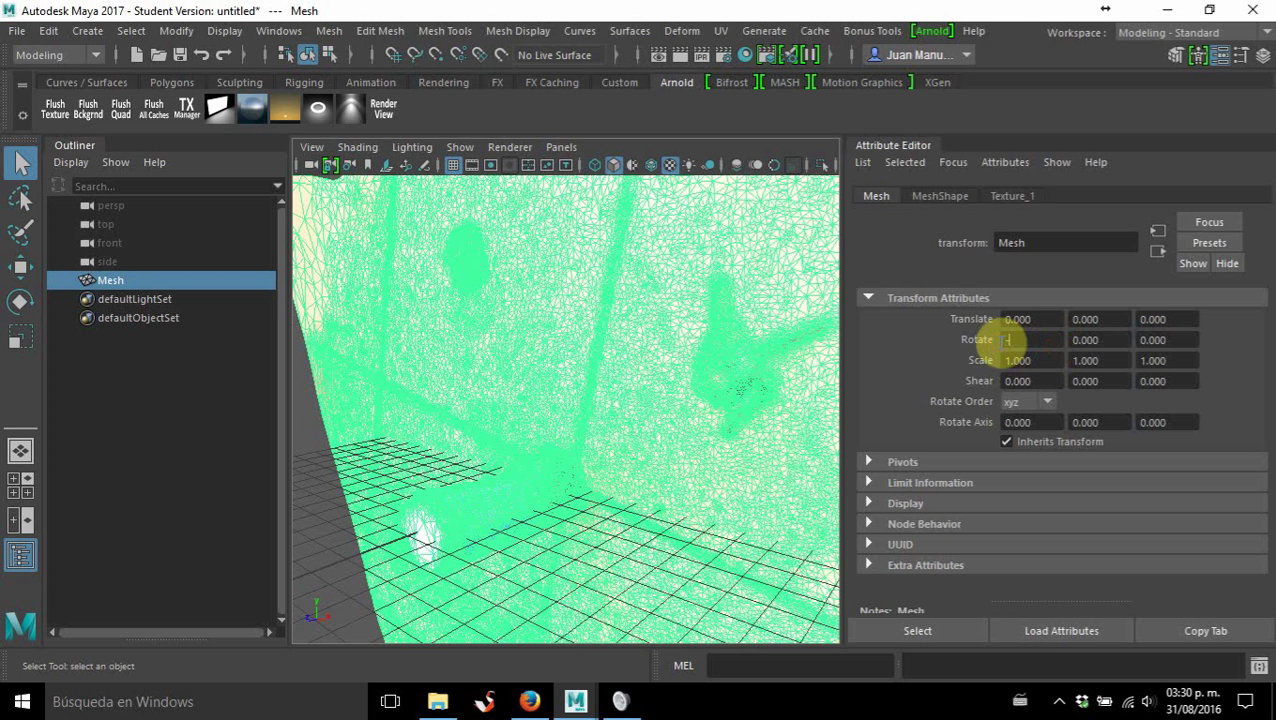
{"action": "key", "text": "Return"}
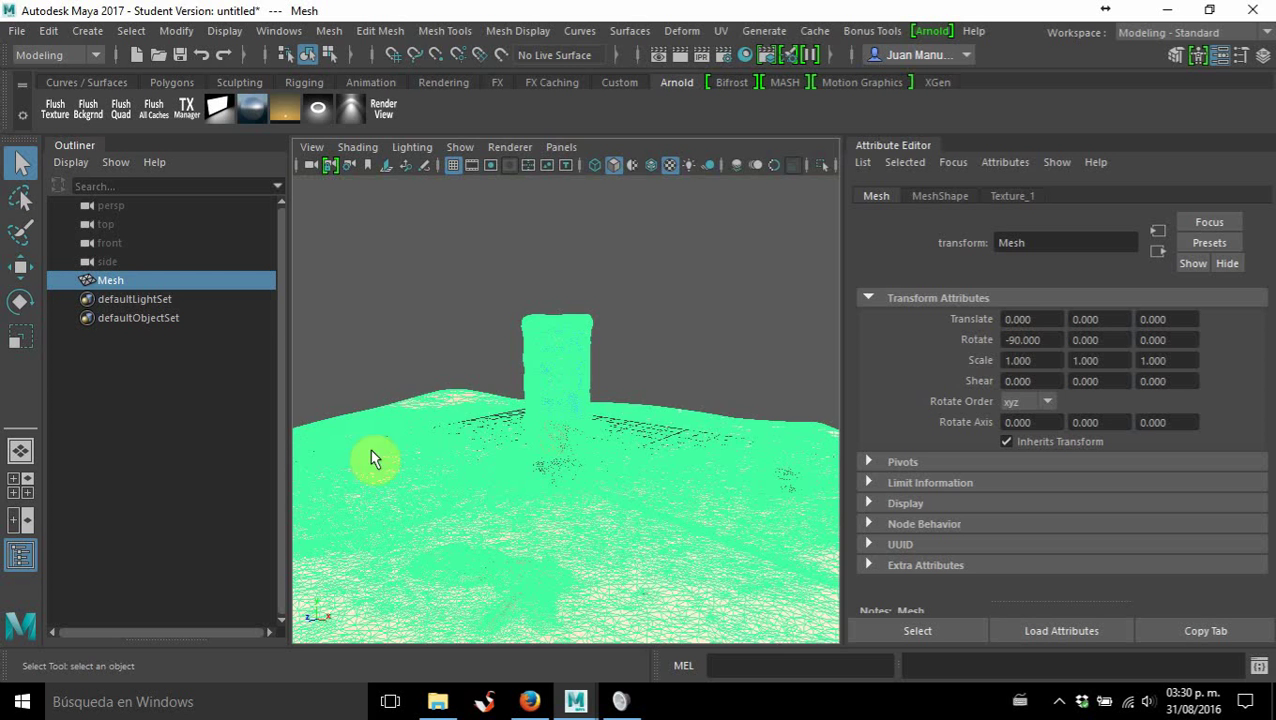
Maximize the side view to check how the rotated can and floor line up with the grid.
{"action": "key", "text": "space"}
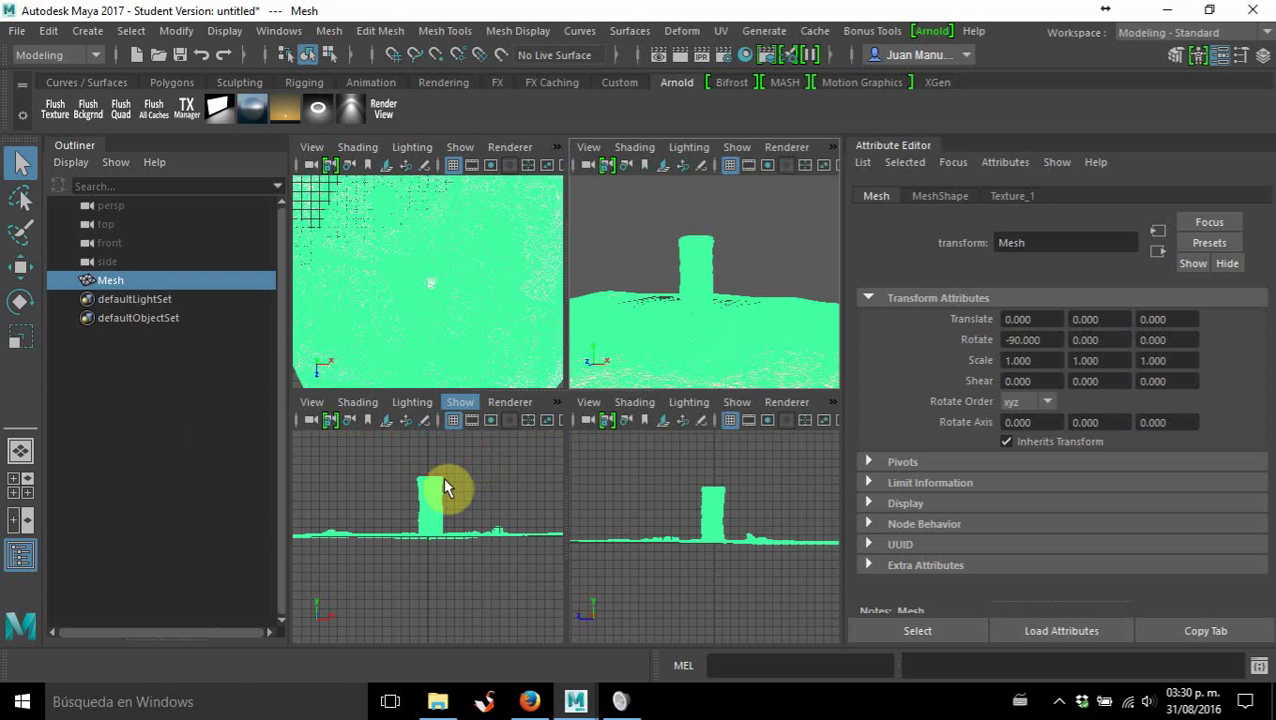
{"action": "scroll", "coordinate": [671, 515], "scroll_direction": "up", "scroll_amount": 2}
{"action": "key", "text": "space"}
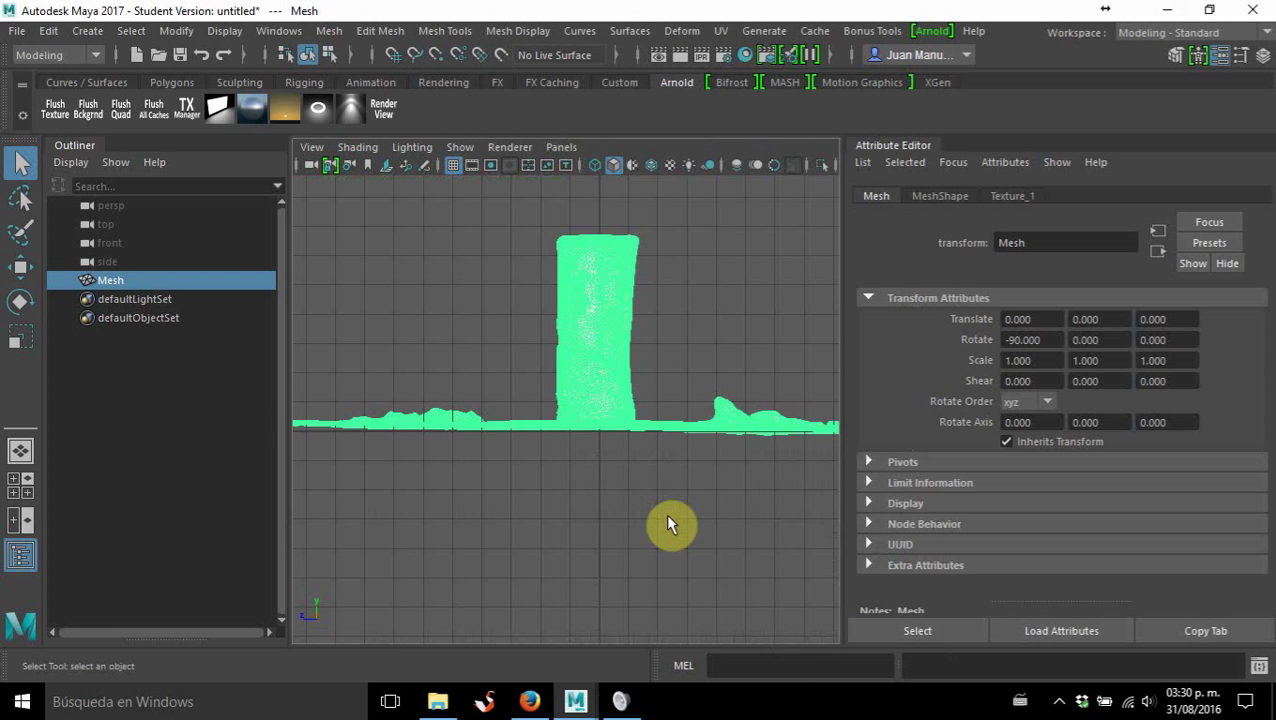
Rotate the mesh around X to about -89.39 degrees in the side view so the floor lines up with the grid.
{"action": "middle_click_drag", "start_coordinate": [602, 462], "coordinate": [543, 443], "text": "alt"}
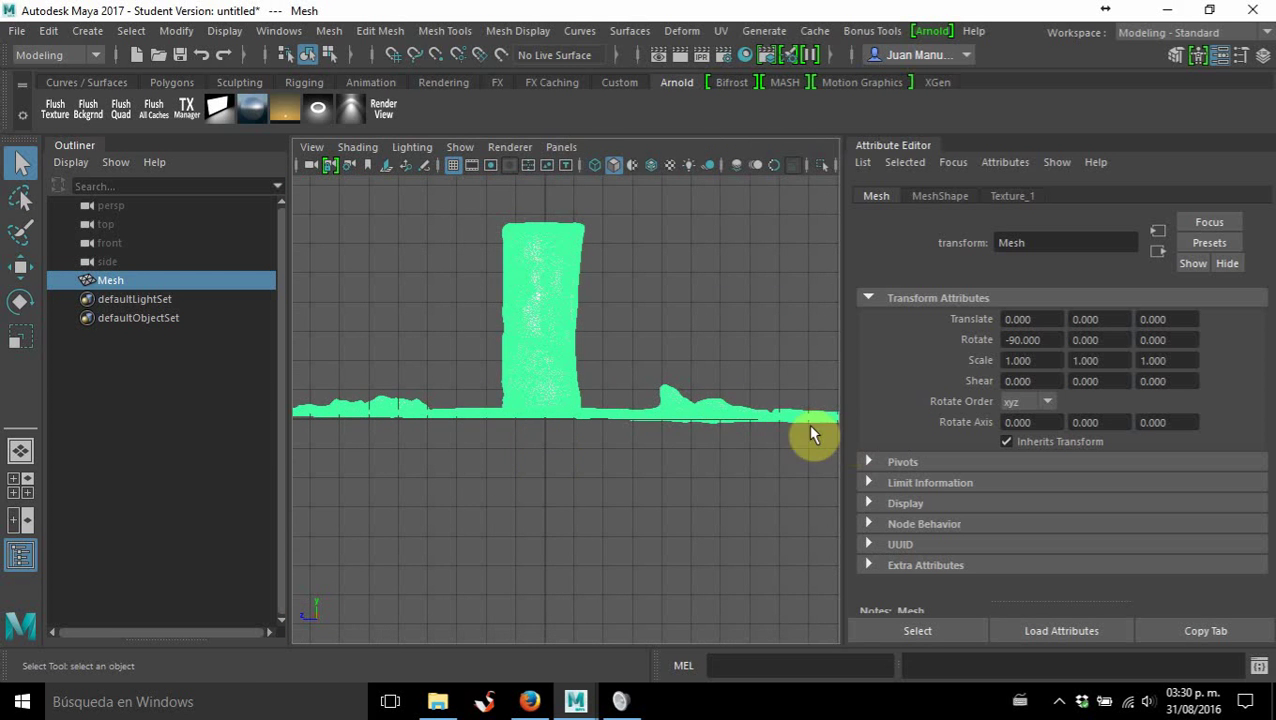
{"action": "scroll", "coordinate": [545, 403], "scroll_direction": "down", "scroll_amount": 2}
{"action": "scroll", "coordinate": [541, 403], "scroll_direction": "up", "scroll_amount": 1}
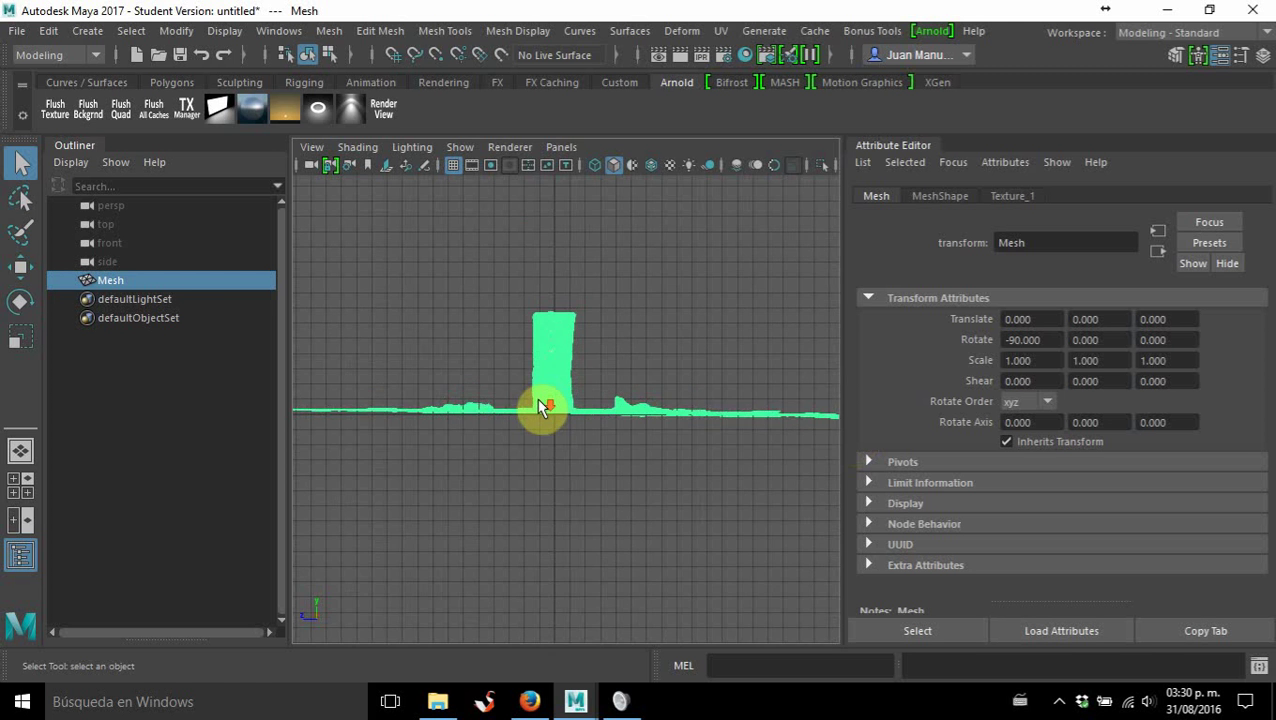
{"action": "scroll", "coordinate": [540, 406], "scroll_direction": "down", "scroll_amount": 1}
{"action": "scroll", "coordinate": [540, 406], "scroll_direction": "up", "scroll_amount": 2}
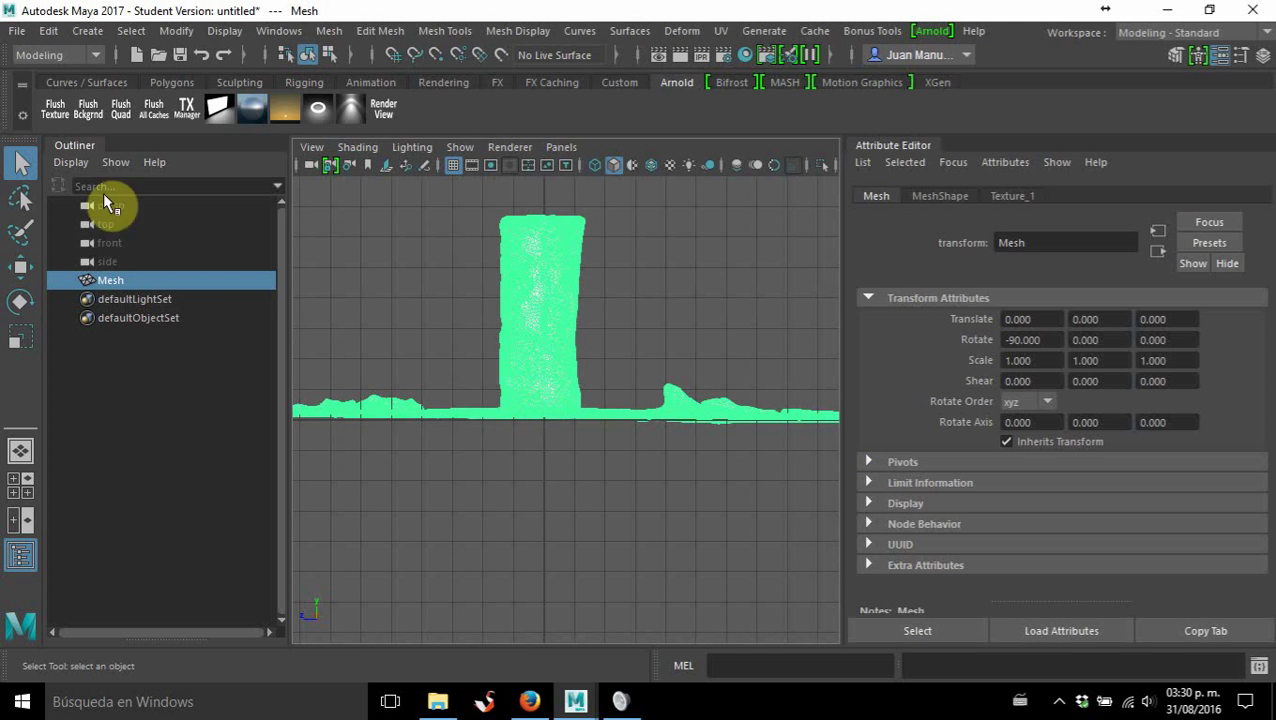
{"action": "left_click", "coordinate": [18, 303]}
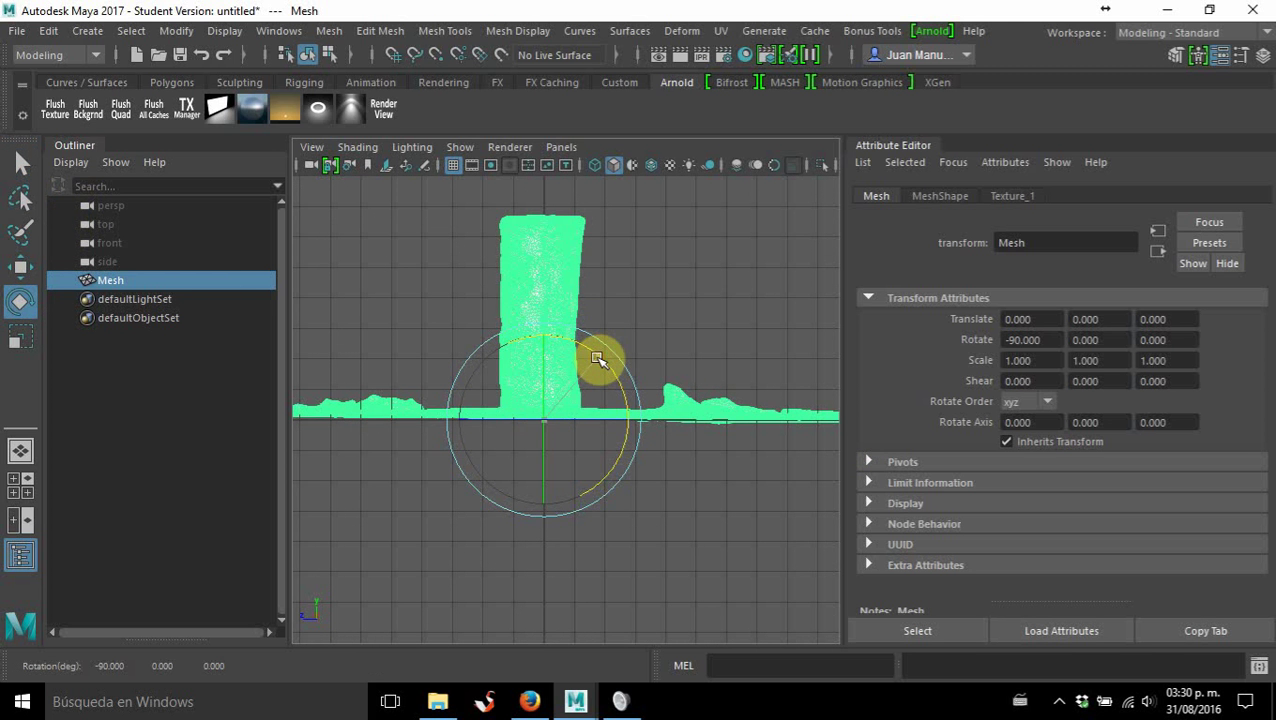
{"action": "left_click_drag", "start_coordinate": [597, 358], "coordinate": [876, 20]}
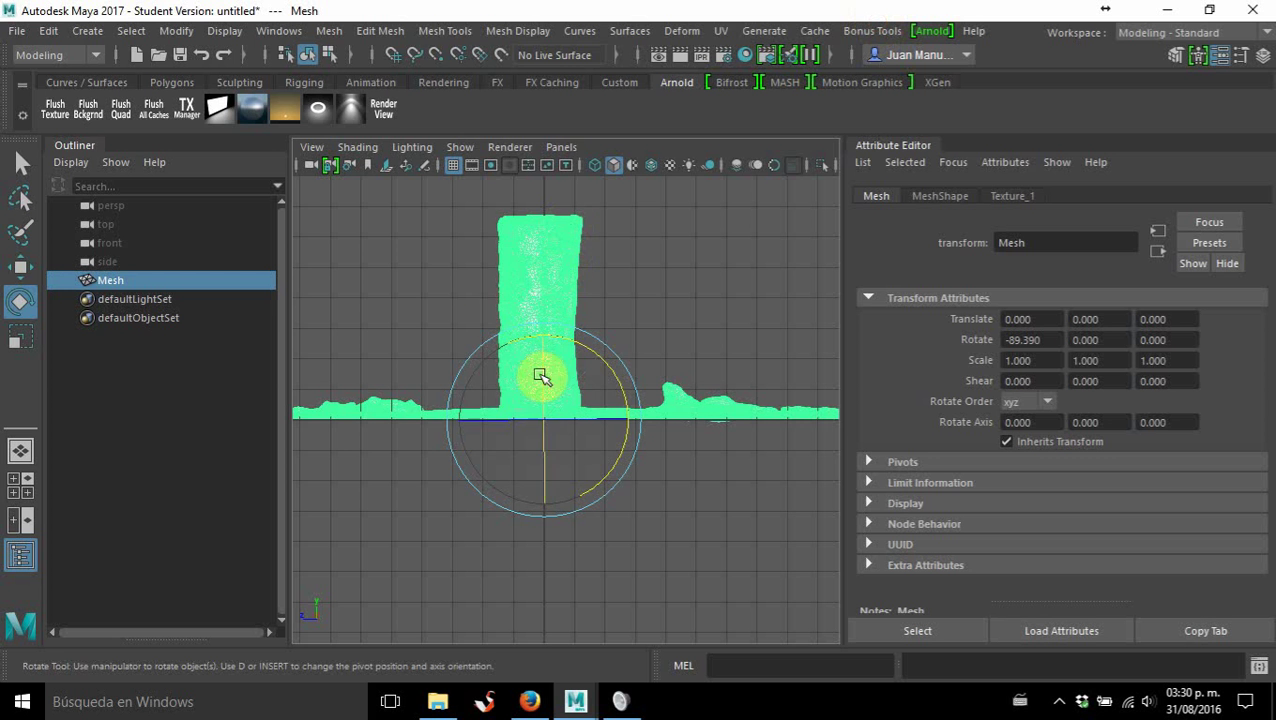
Move the mesh in the side view to about 0.314 in Y and -28.063 in Z.
{"action": "left_click", "coordinate": [20, 266]}
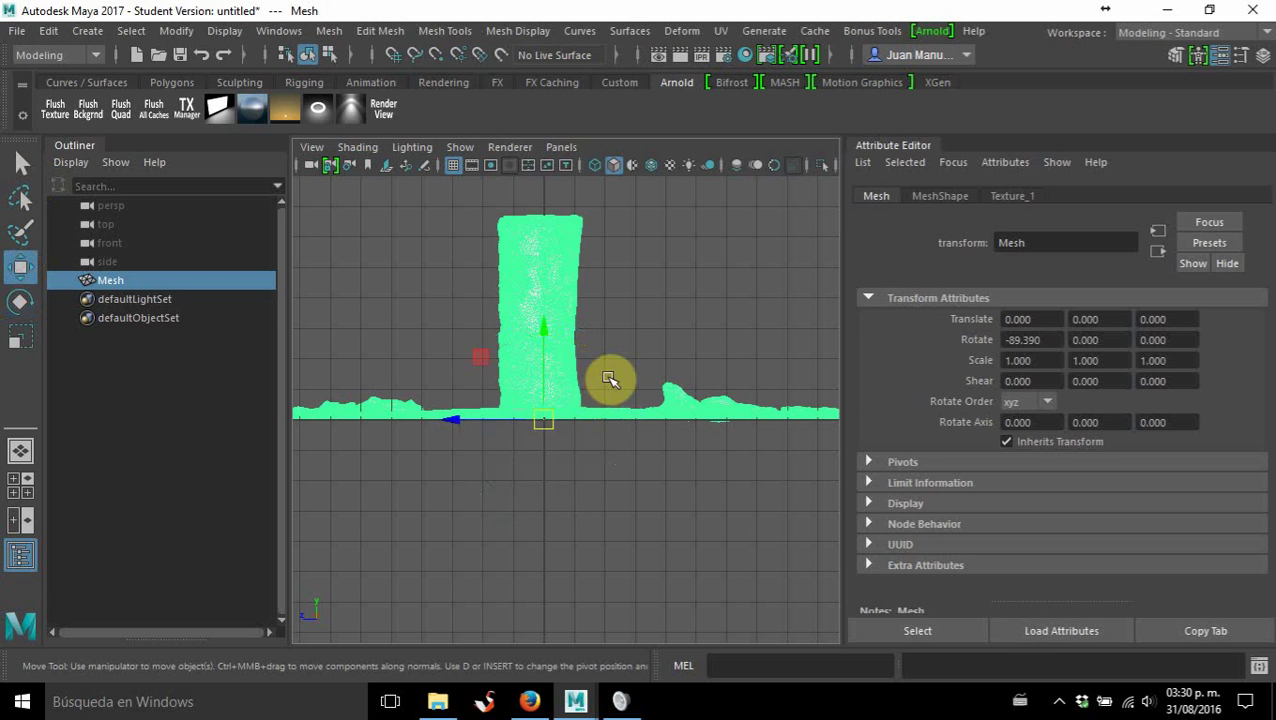
{"action": "scroll", "coordinate": [609, 376], "scroll_direction": "down", "scroll_amount": 3}
{"action": "scroll", "coordinate": [560, 375], "scroll_direction": "up", "scroll_amount": 3}
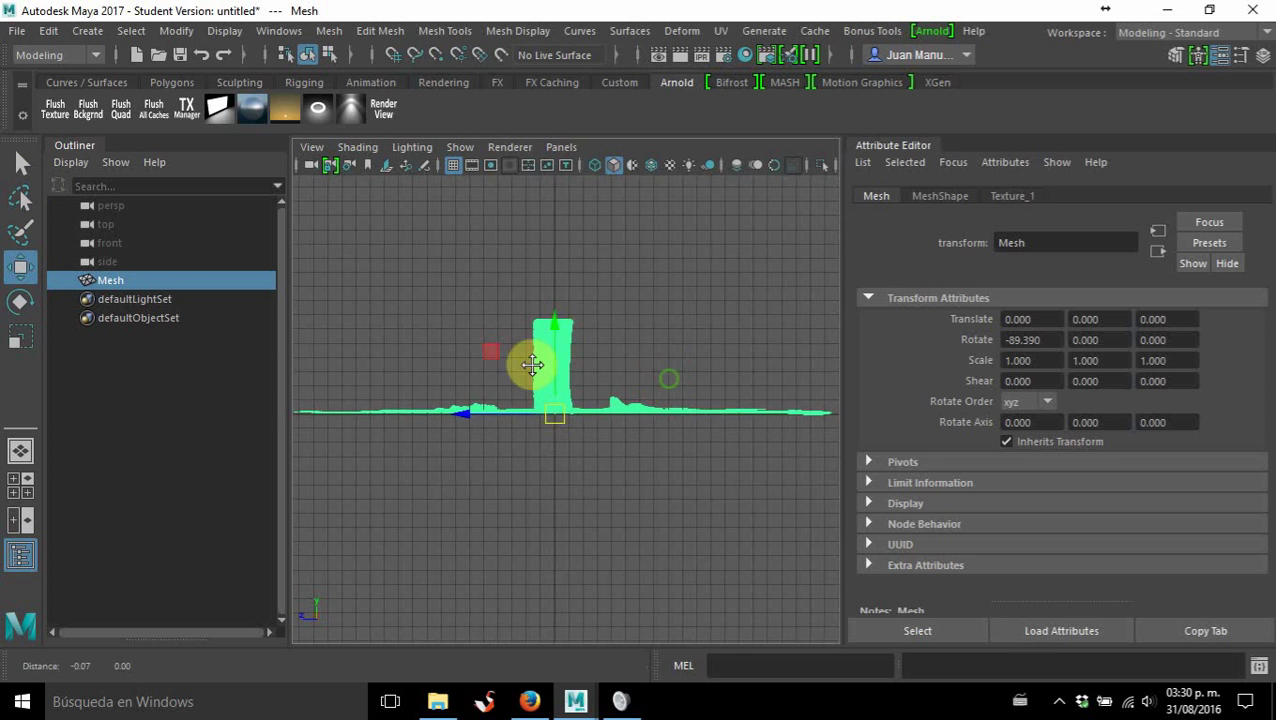
{"action": "scroll", "coordinate": [675, 376], "scroll_direction": "up", "scroll_amount": 5}
{"action": "scroll", "coordinate": [459, 347], "scroll_direction": "down", "scroll_amount": 5}
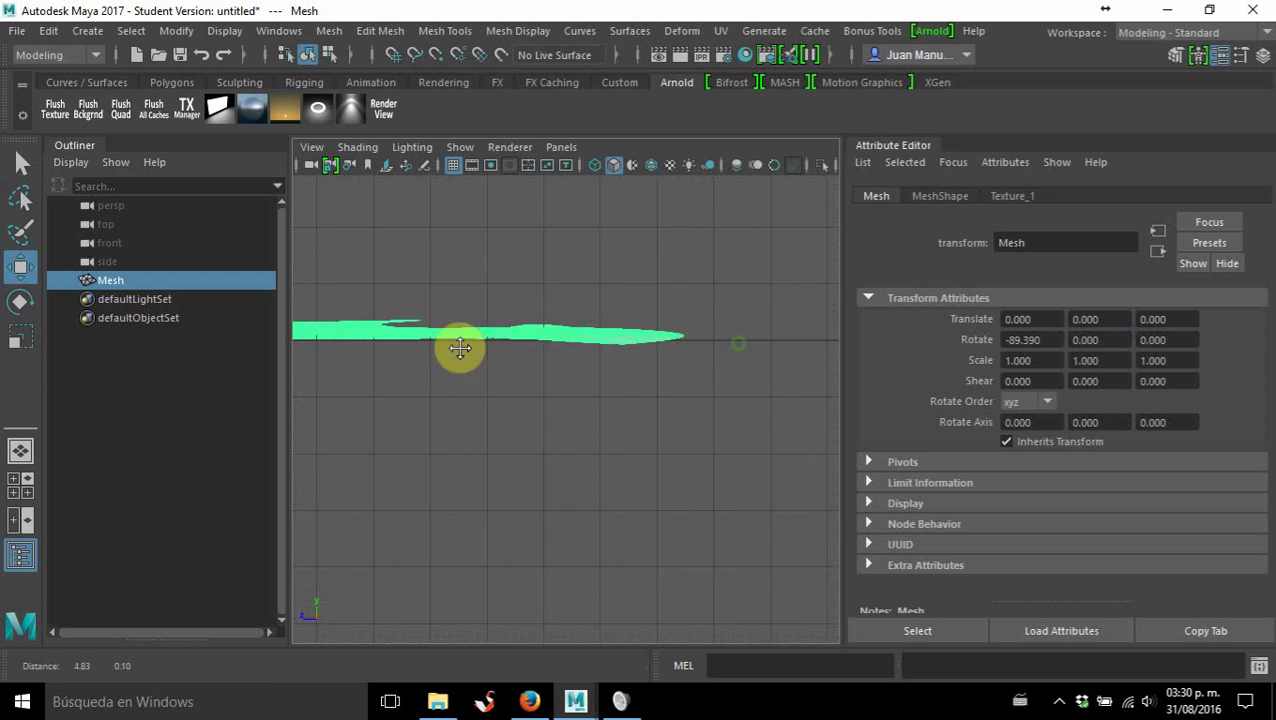
{"action": "left_click_drag", "start_coordinate": [532, 332], "coordinate": [664, 341]}
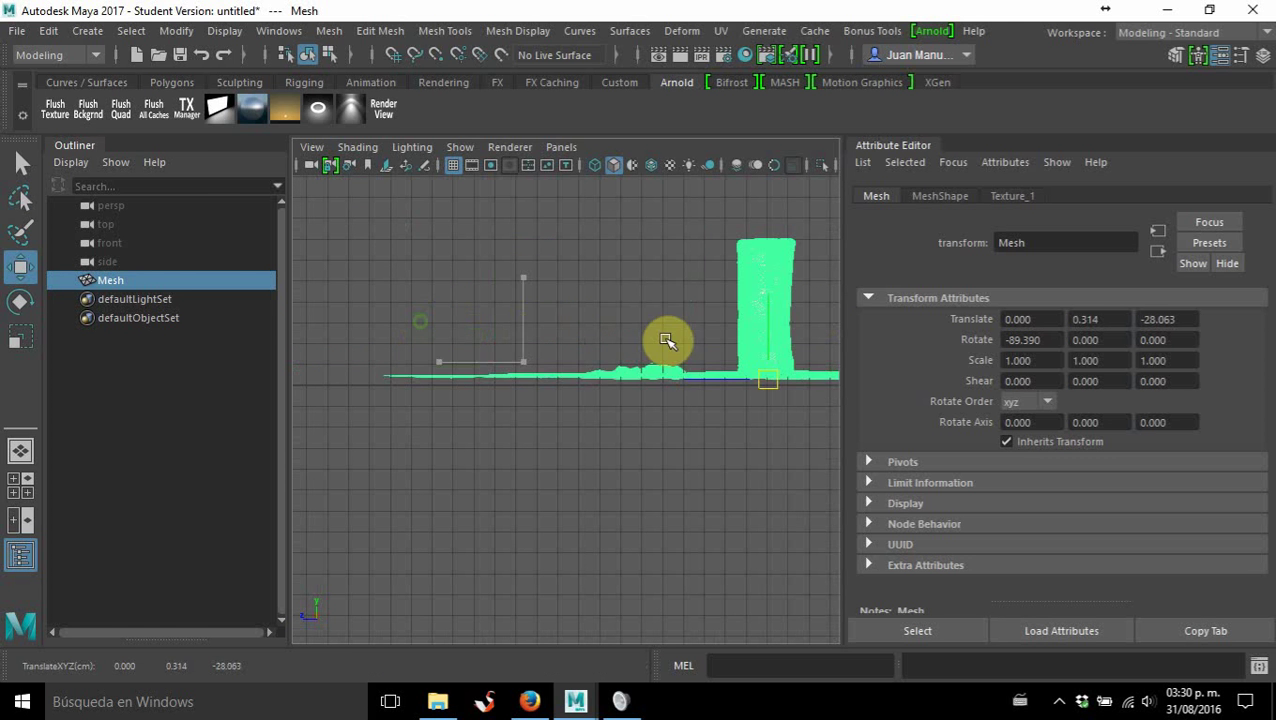
{"action": "middle_click_drag", "start_coordinate": [640, 343], "coordinate": [530, 336], "text": "alt"}
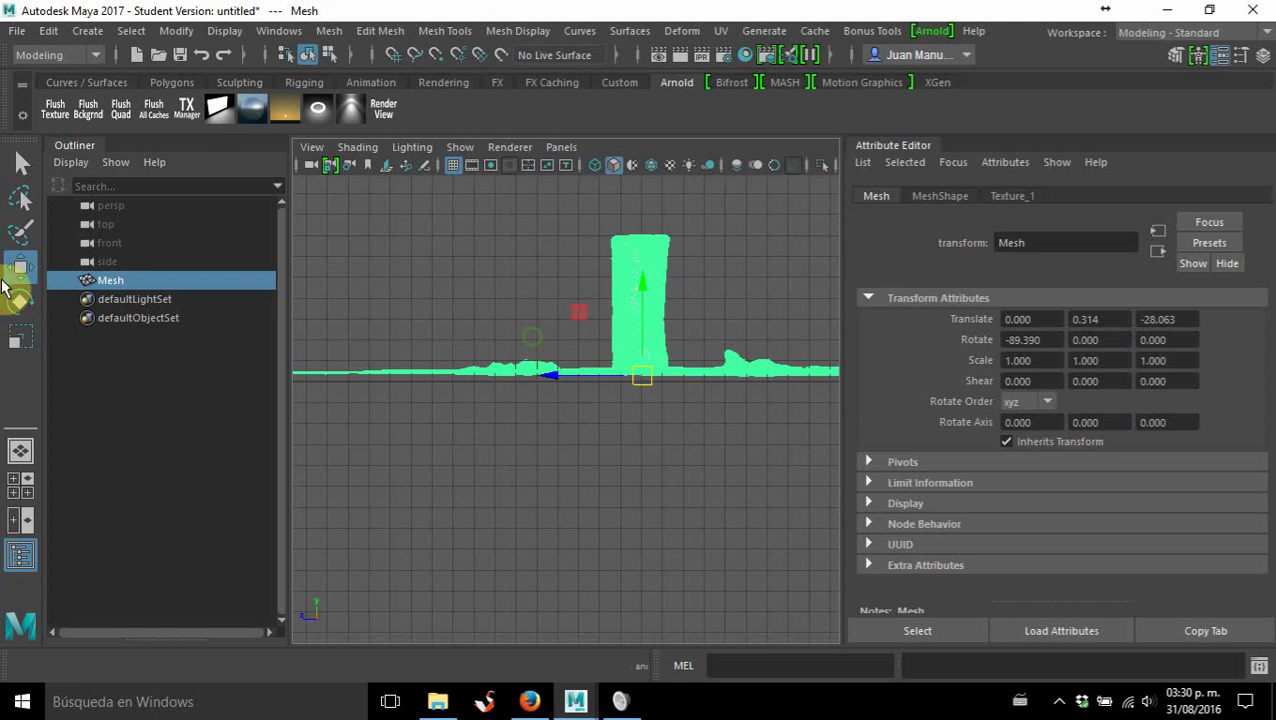
Fine-tune the mesh's X rotation to about -89.18 degrees, undoing any rotation that tilts the can or floor.
{"action": "left_click", "coordinate": [22, 302]}
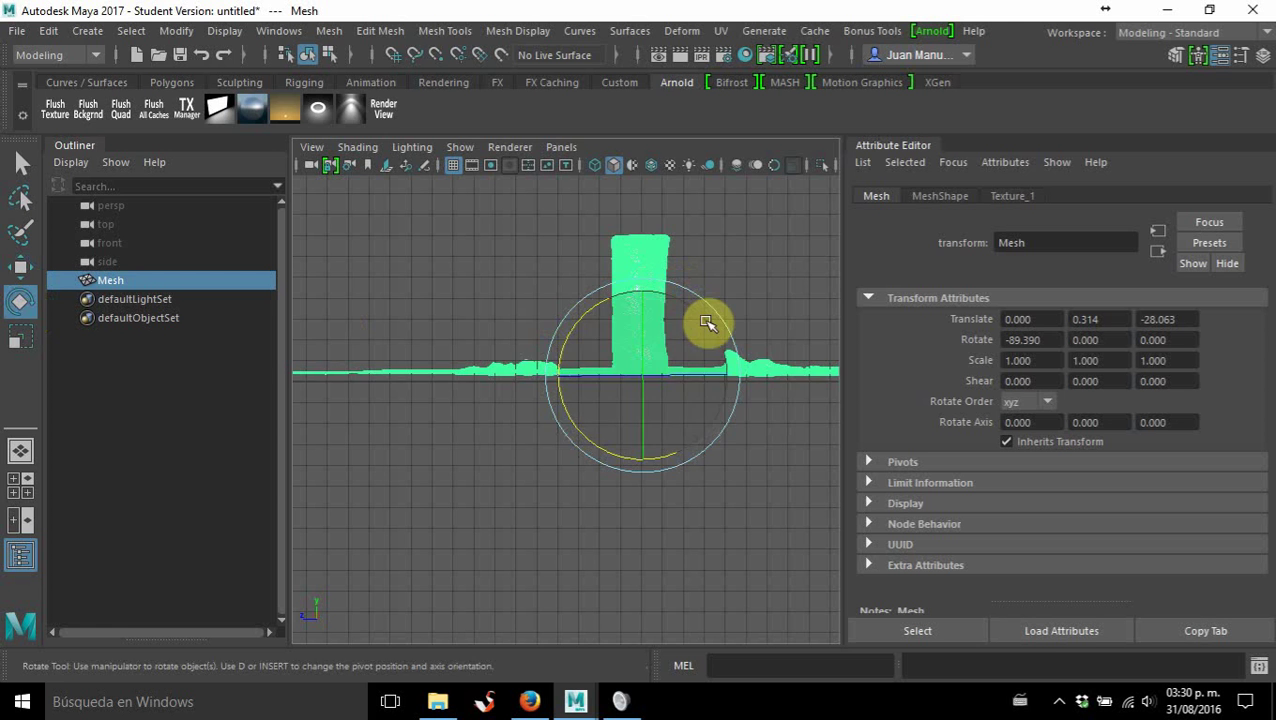
{"action": "left_click_drag", "start_coordinate": [712, 324], "coordinate": [845, 268]}
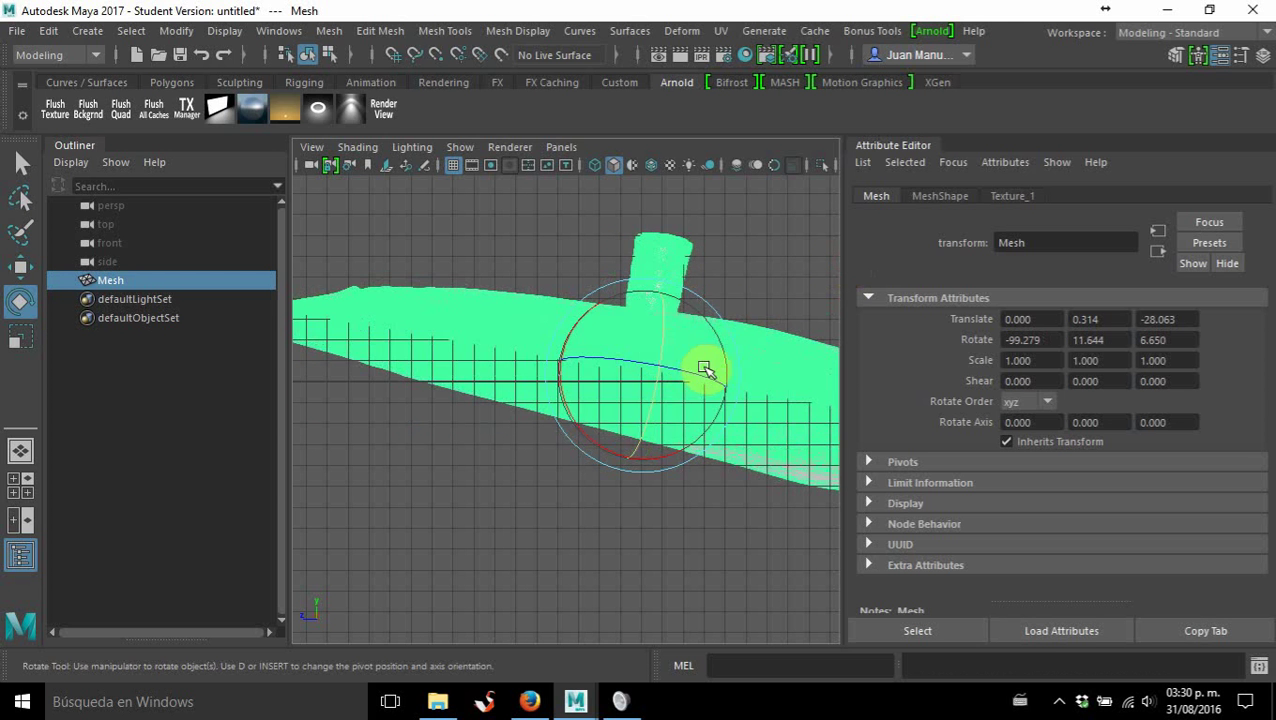
{"action": "key", "text": "ctrl+z"}
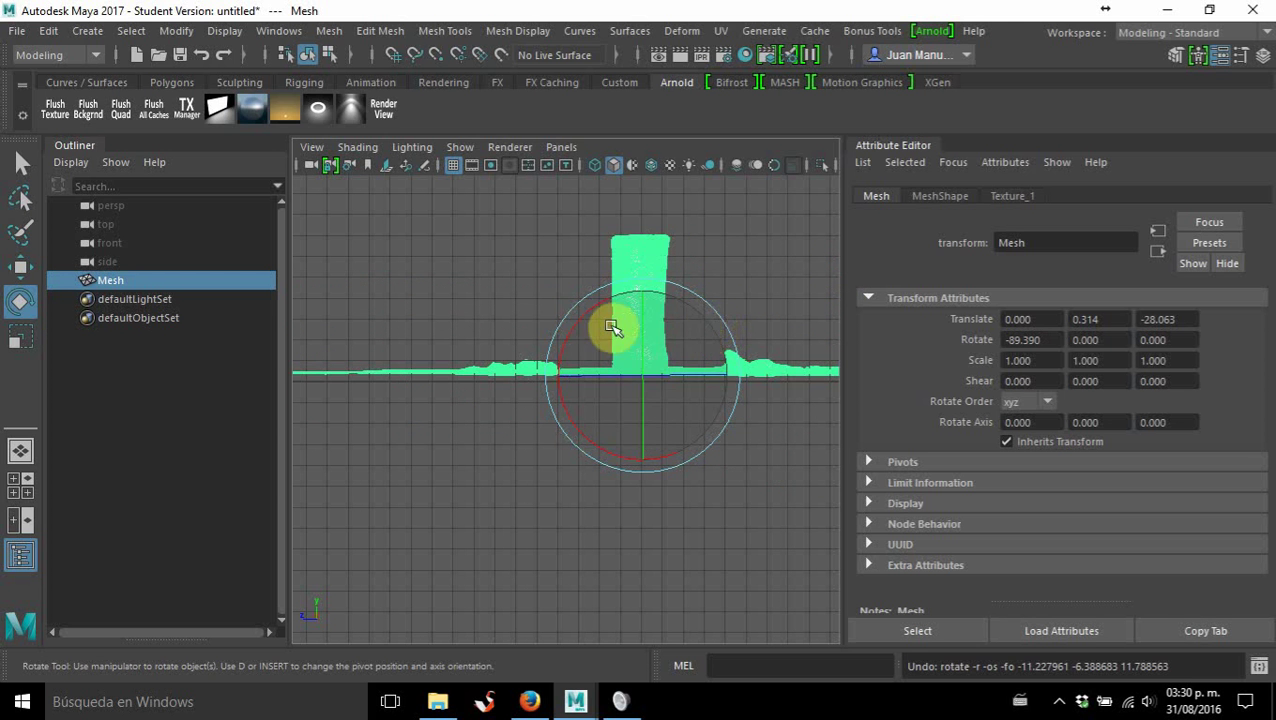
{"action": "left_click_drag", "start_coordinate": [584, 308], "coordinate": [649, 347]}
{"action": "key", "text": "ctrl+z"}
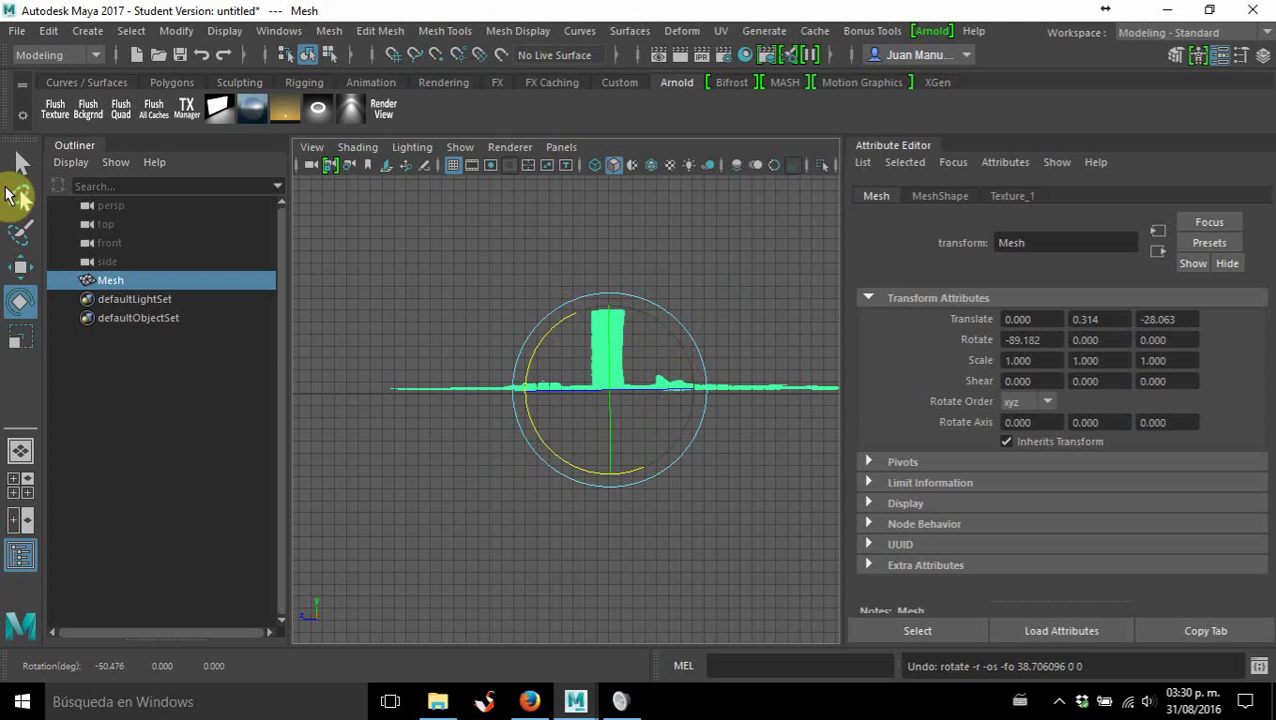
{"action": "left_click", "coordinate": [22, 164]}
Lower the mesh to a Y translation of about 0.115, undoing any excess vertical movement.
{"action": "scroll", "coordinate": [665, 375], "scroll_direction": "up", "scroll_amount": 4}
{"action": "scroll", "coordinate": [686, 371], "scroll_direction": "up", "scroll_amount": 3}
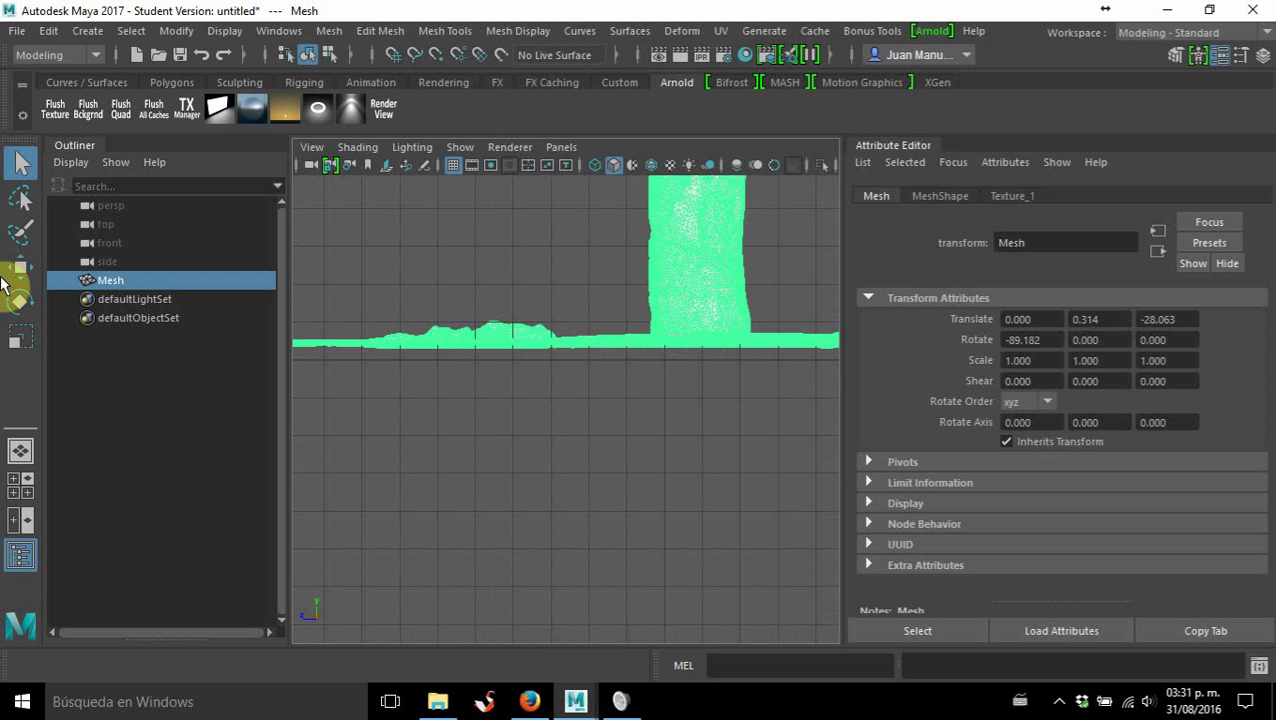
{"action": "left_click", "coordinate": [27, 272]}
{"action": "left_click_drag", "start_coordinate": [706, 263], "coordinate": [708, 268]}
{"action": "scroll", "coordinate": [707, 268], "scroll_direction": "down", "scroll_amount": 2}
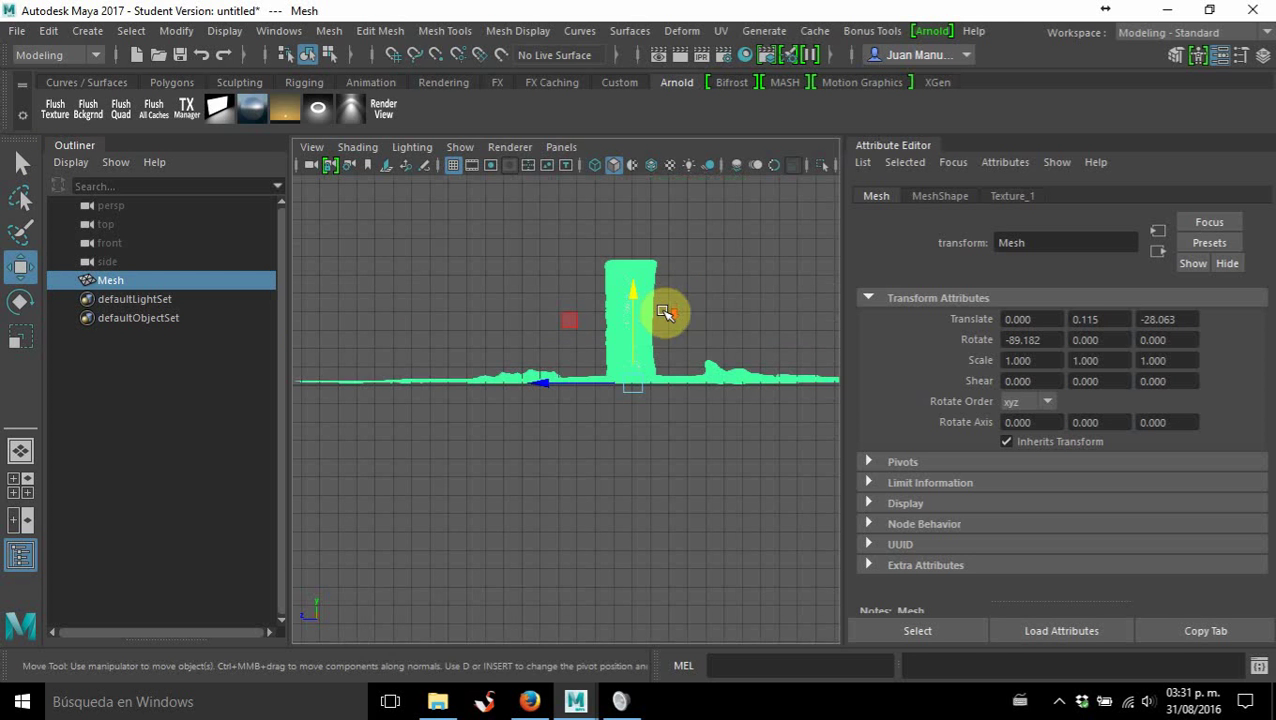
{"action": "left_click_drag", "start_coordinate": [664, 308], "coordinate": [695, 328]}
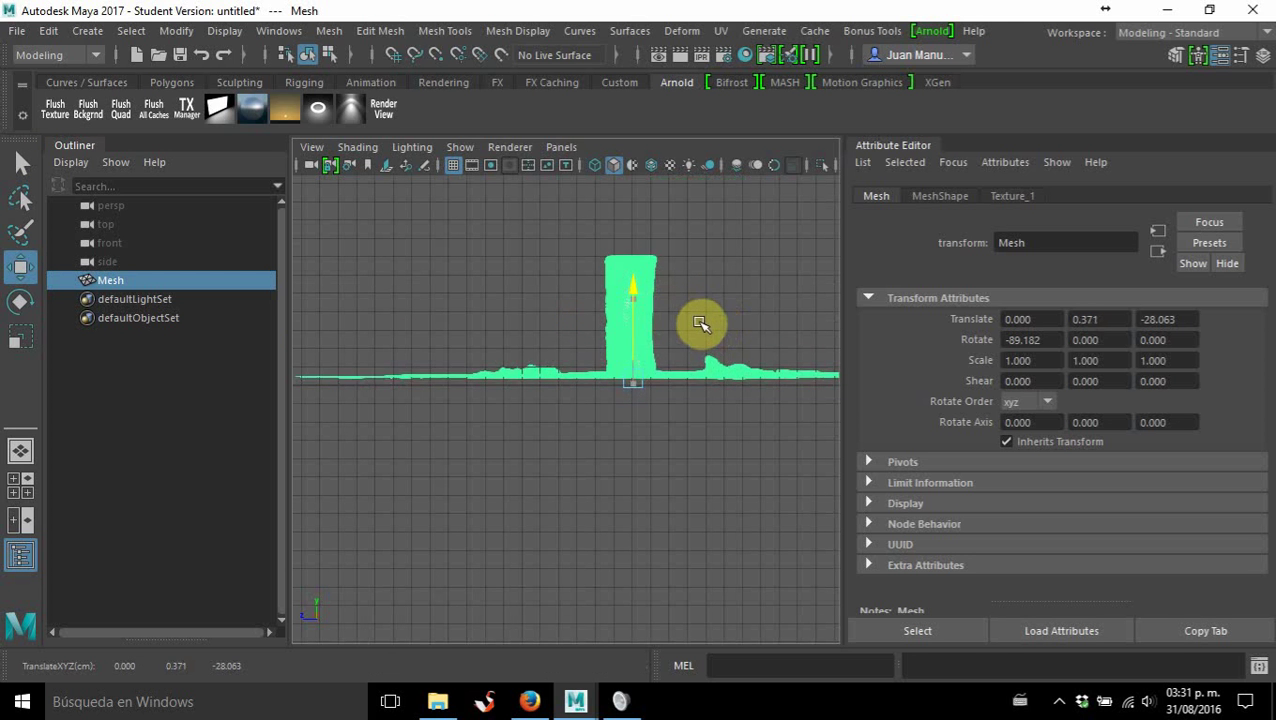
{"action": "key", "text": "ctrl+z"}
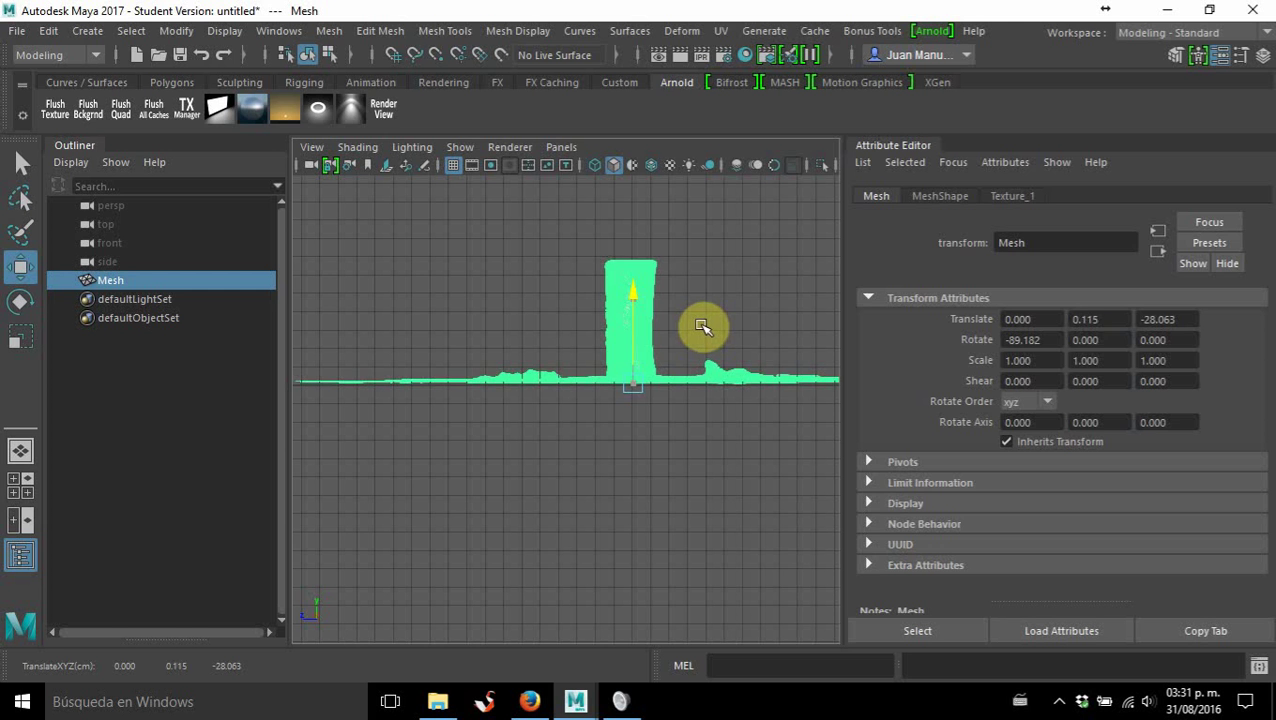
Show the can with its texture in the side view and examine its silhouette up close with nothing selected.
{"action": "left_click", "coordinate": [689, 285]}
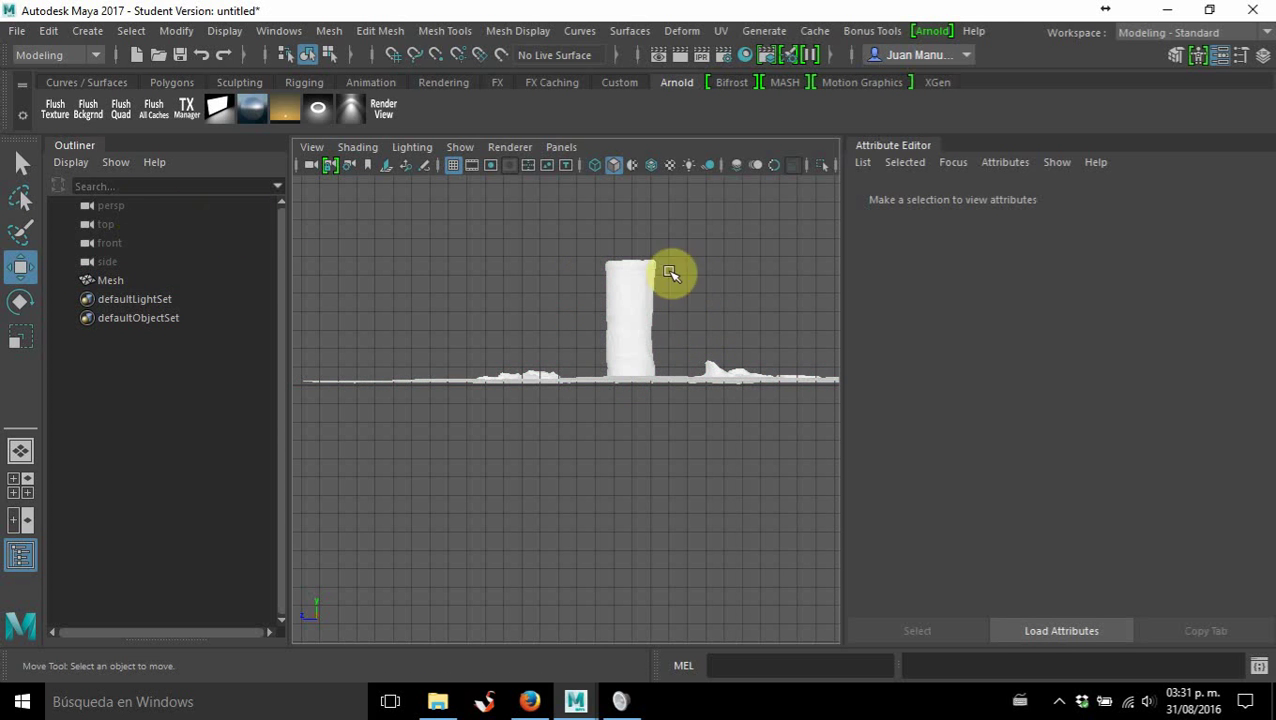
{"action": "right_click_drag", "start_coordinate": [549, 288], "coordinate": [621, 305], "text": "alt"}
{"action": "middle_click_drag", "start_coordinate": [684, 265], "coordinate": [557, 475], "text": "alt"}
{"action": "left_click", "coordinate": [597, 362]}
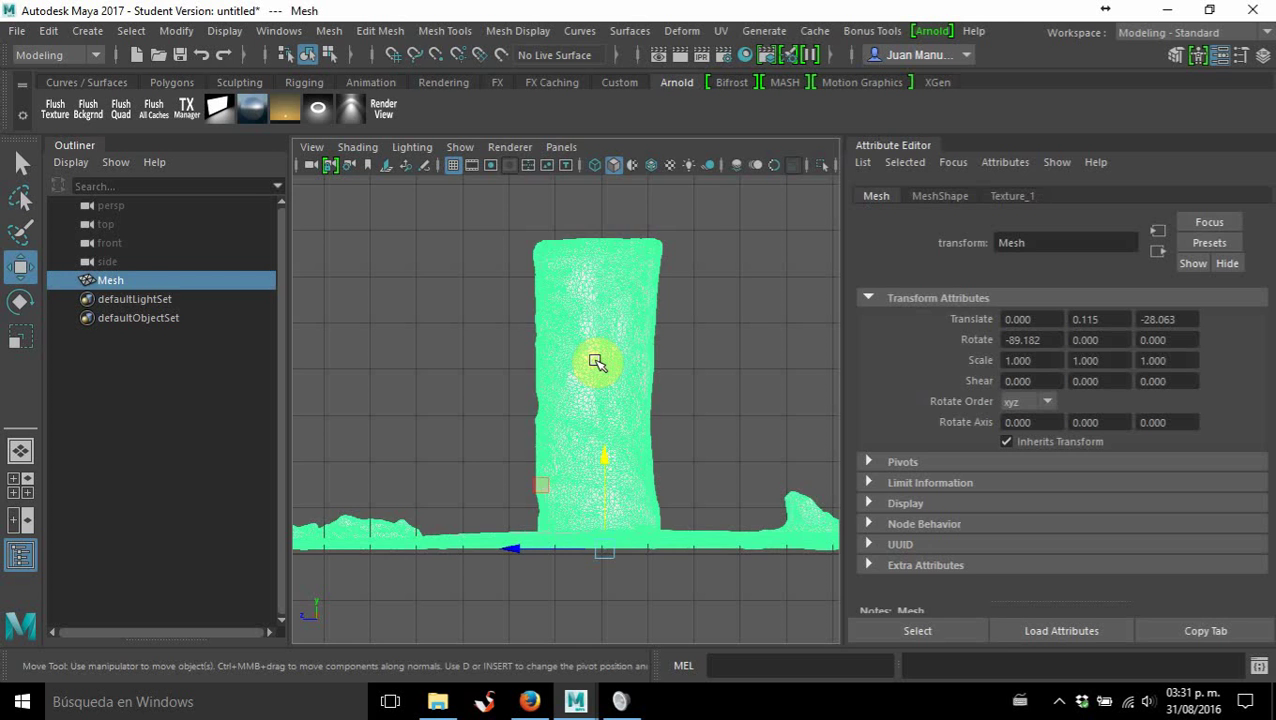
{"action": "key", "text": "6"}
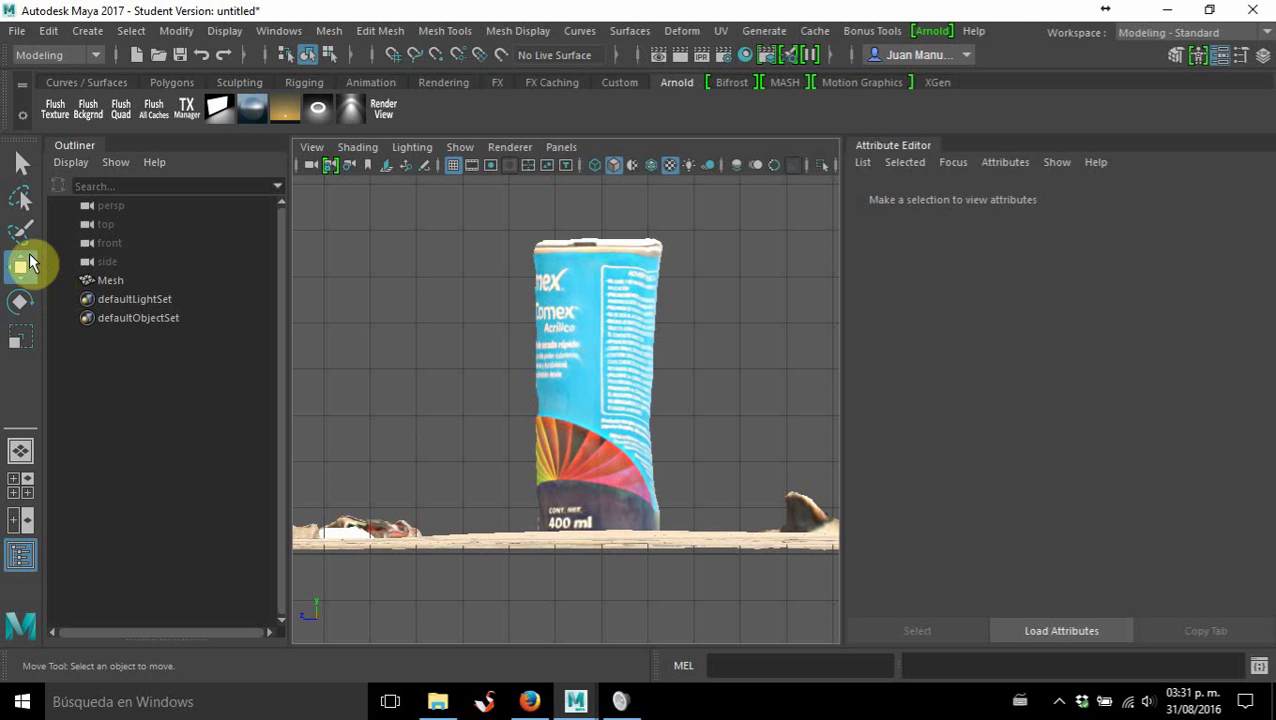
{"action": "left_click", "coordinate": [23, 170]}
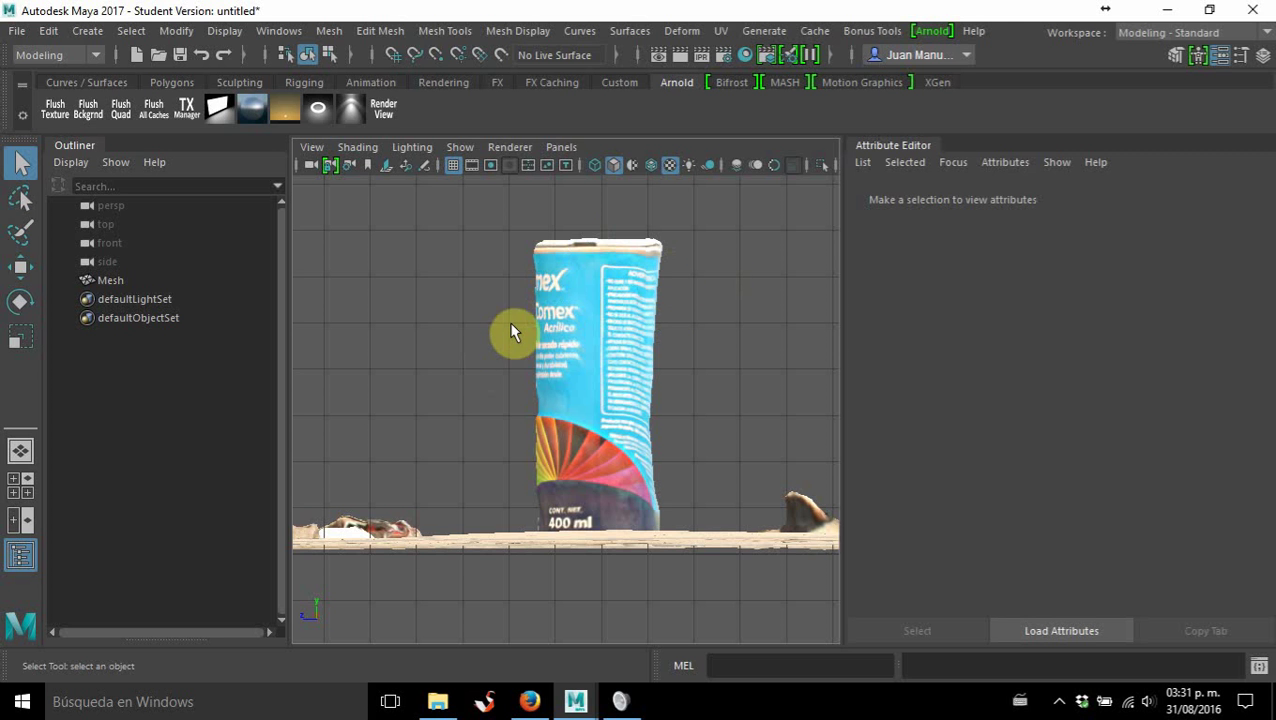
Display the side view in wireframe and create a polygon cylinder at the origin.
{"action": "key", "text": "4"}
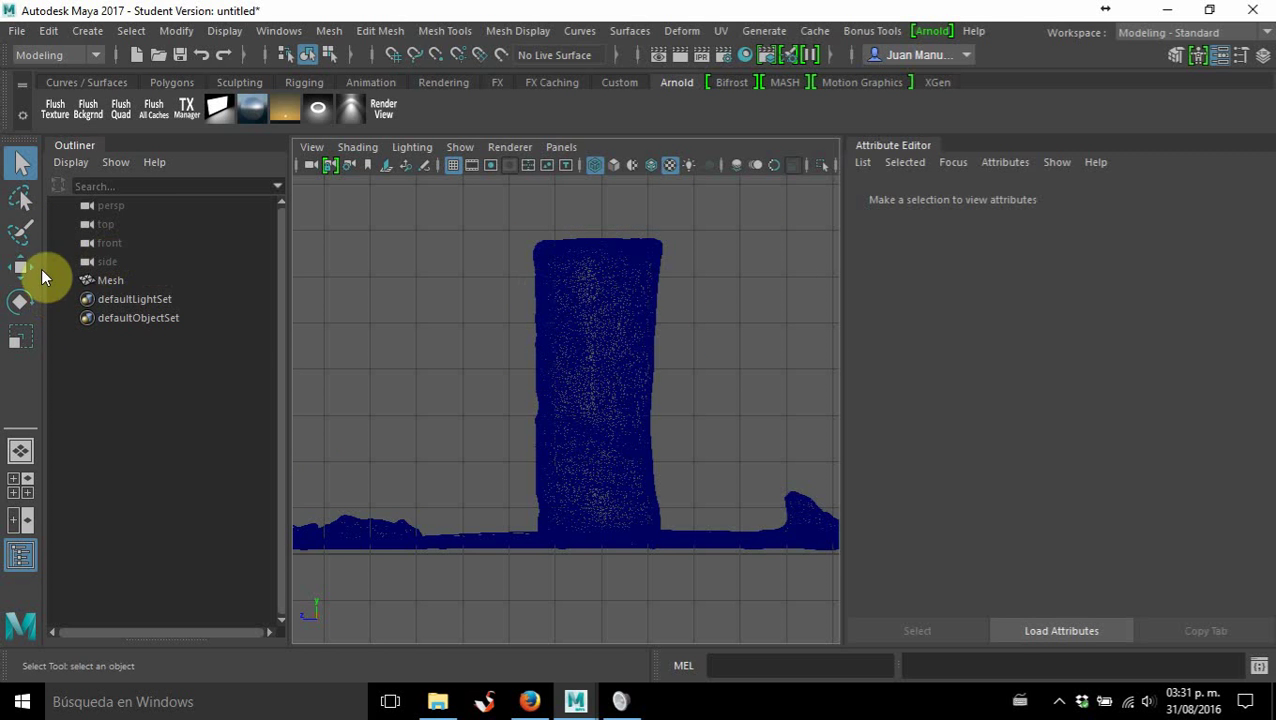
{"action": "left_click", "coordinate": [174, 83]}
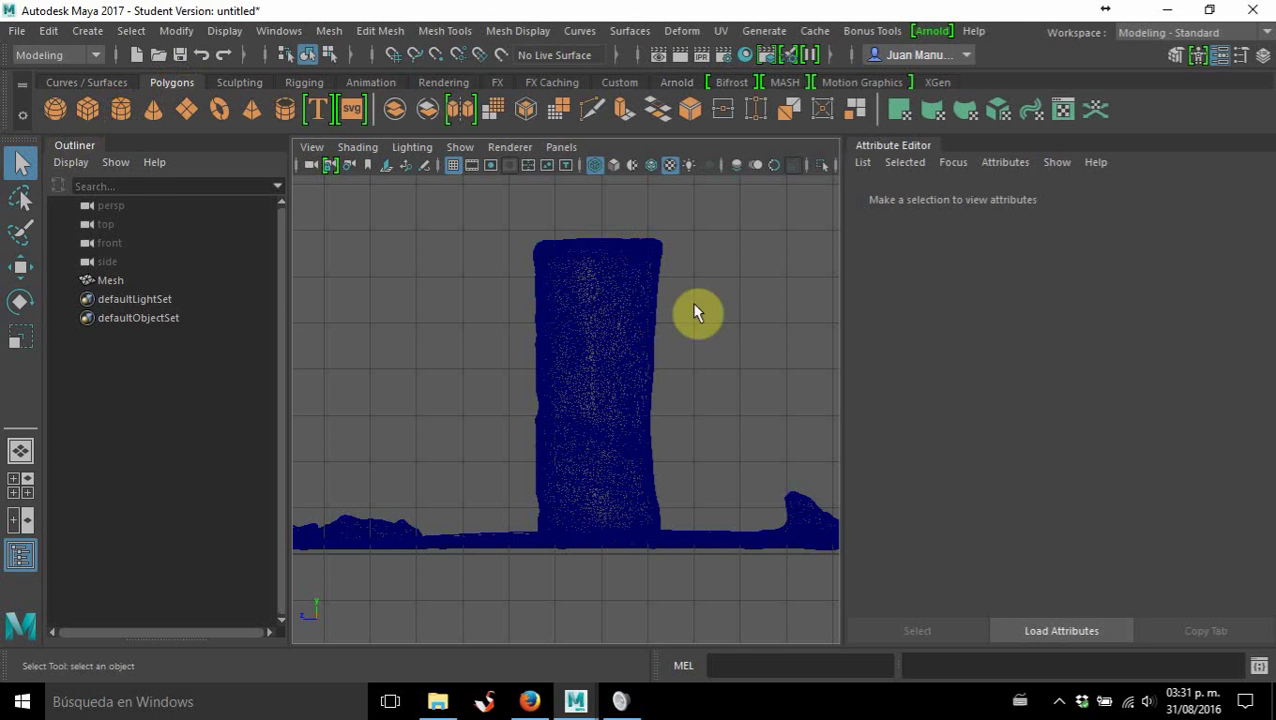
{"action": "left_click", "coordinate": [125, 110]}
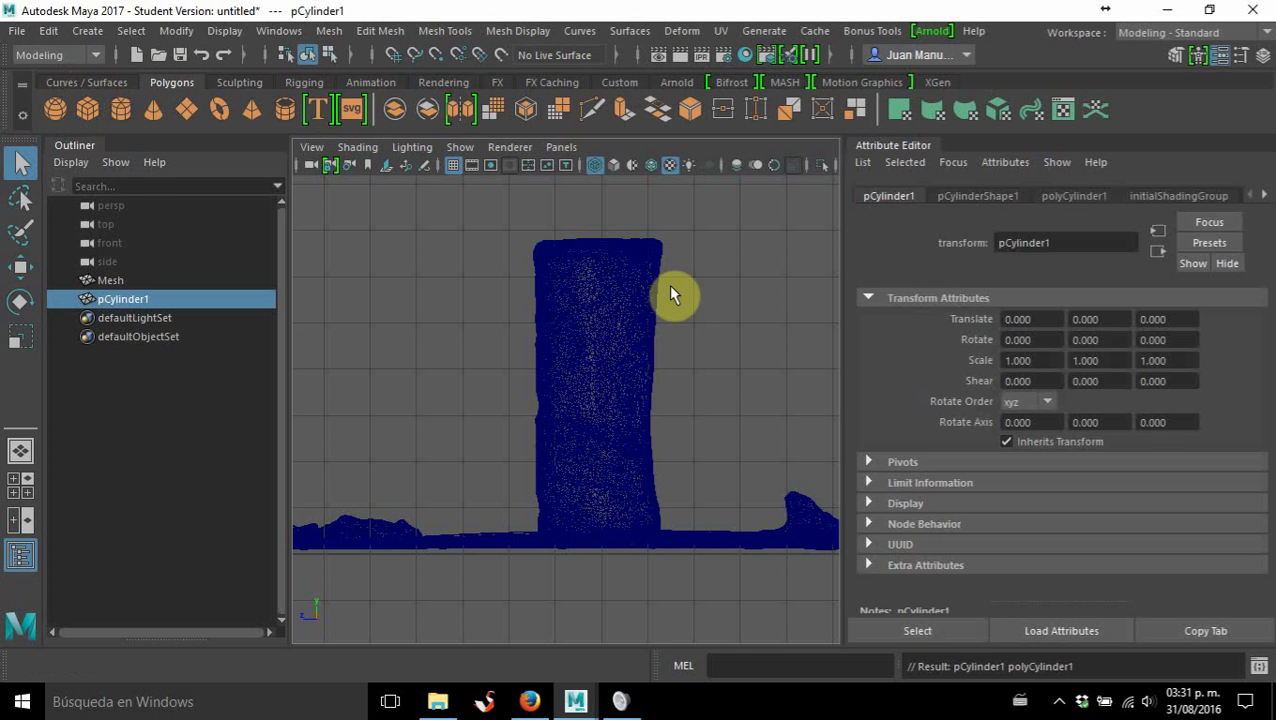
Move the scanned mesh along Z to about -0.204 to centre the can over the cylinder.
{"action": "scroll", "coordinate": [624, 412], "scroll_direction": "down", "scroll_amount": 10}
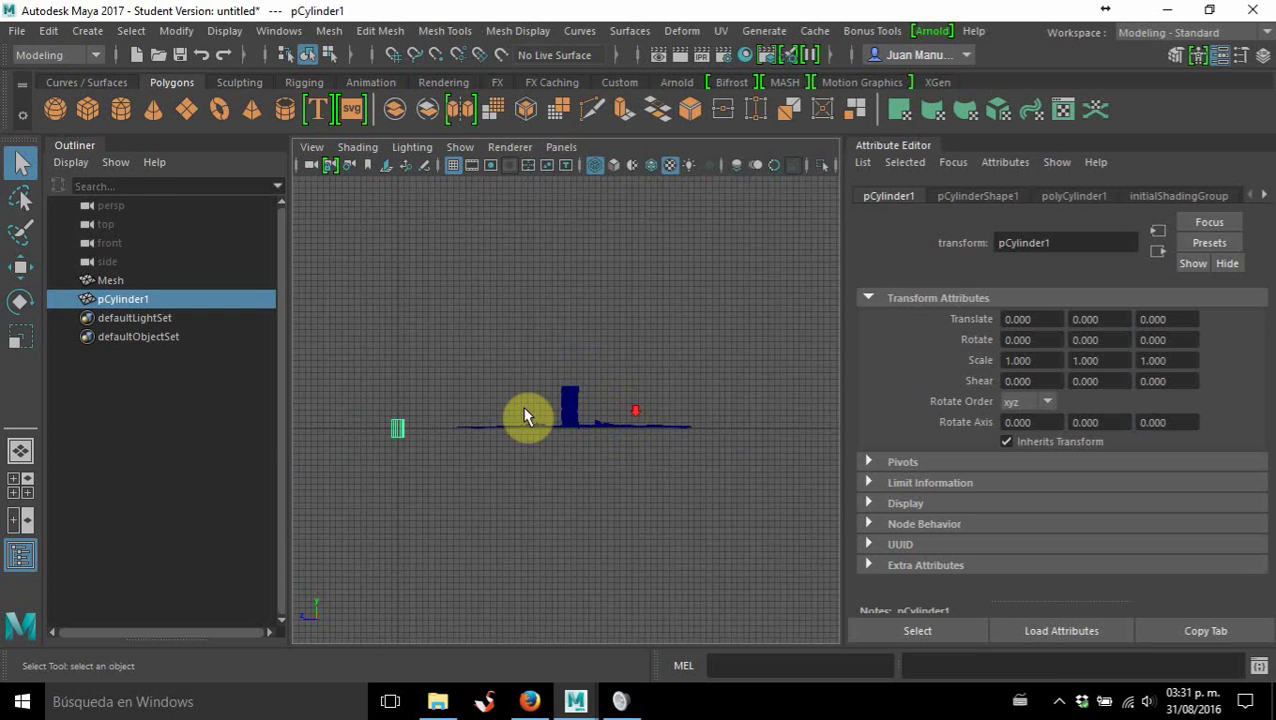
{"action": "left_click", "coordinate": [563, 425]}
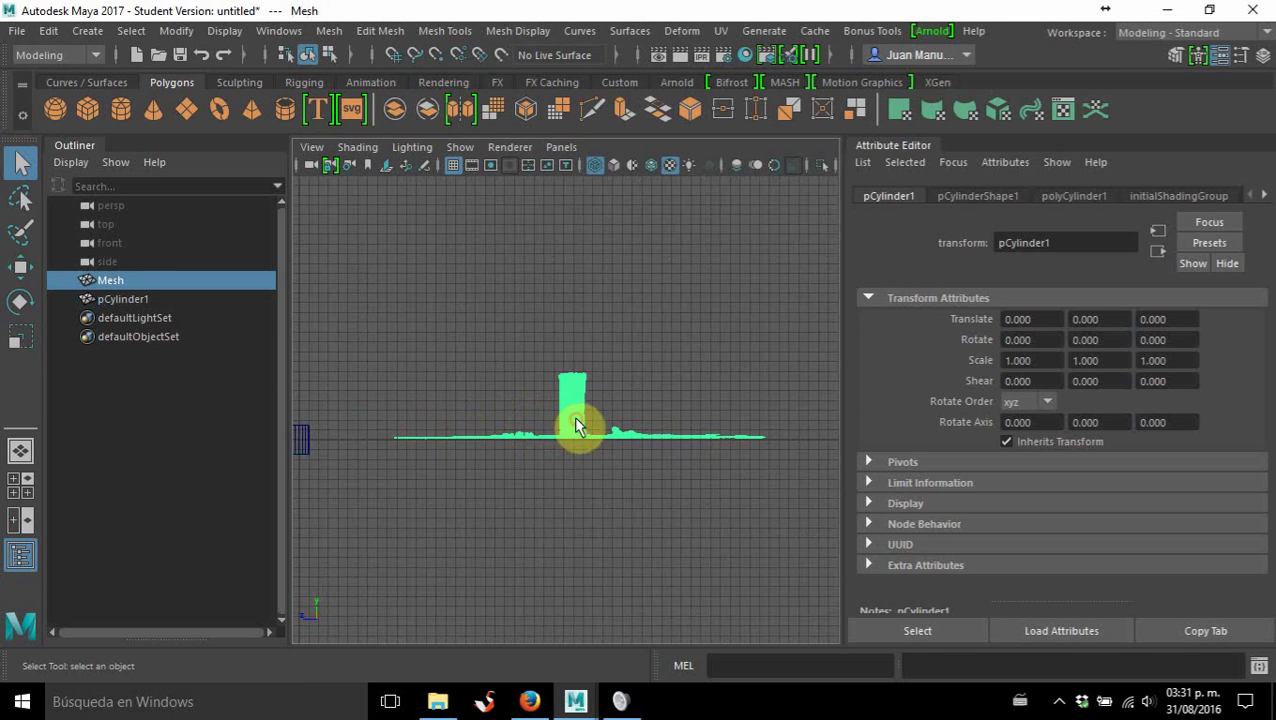
{"action": "middle_click_drag", "start_coordinate": [427, 450], "coordinate": [562, 441], "text": "alt"}
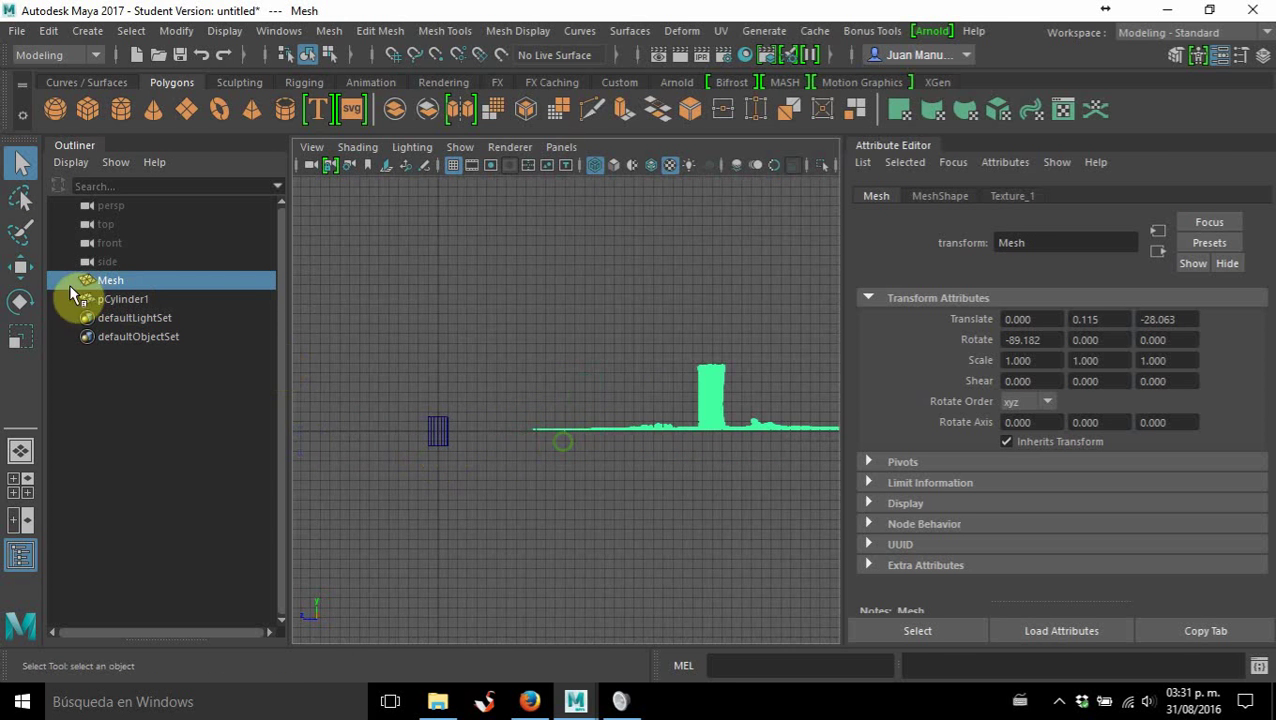
{"action": "left_click", "coordinate": [22, 265]}
{"action": "left_click_drag", "start_coordinate": [640, 435], "coordinate": [362, 462]}
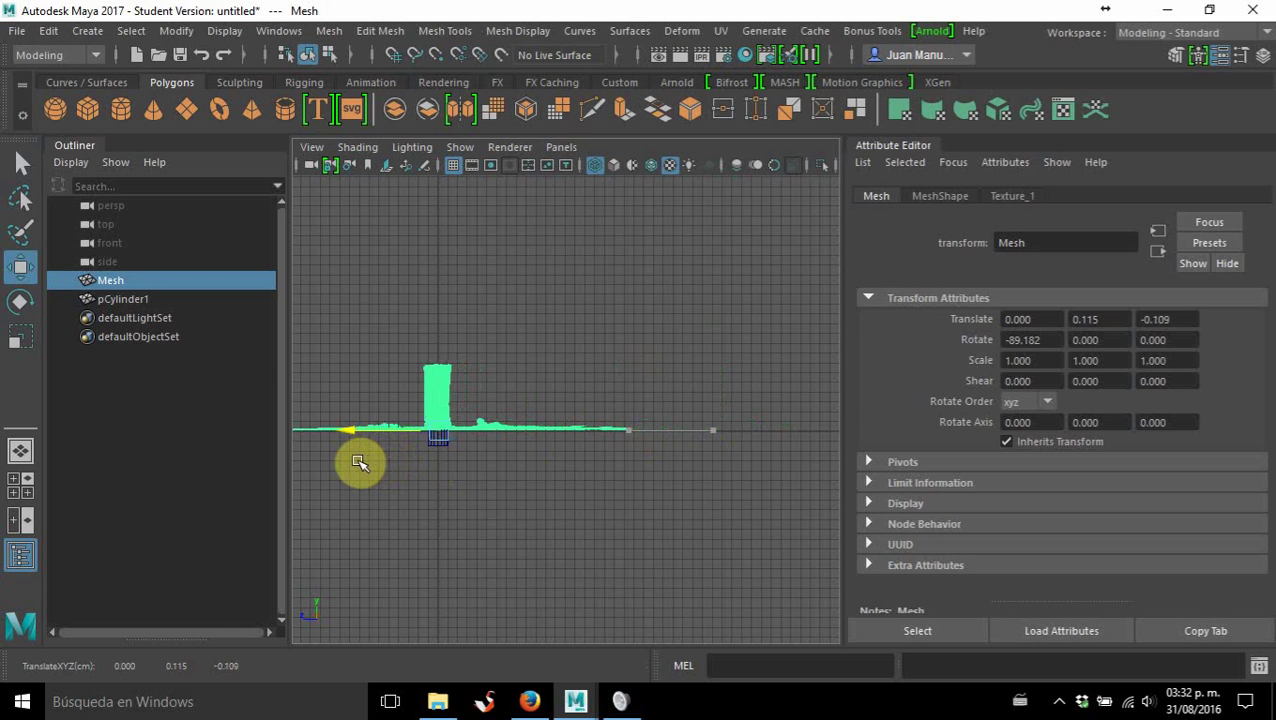
{"action": "scroll", "coordinate": [413, 404], "scroll_direction": "up", "scroll_amount": 3}
{"action": "middle_click_drag", "start_coordinate": [362, 401], "coordinate": [652, 372], "text": "alt"}
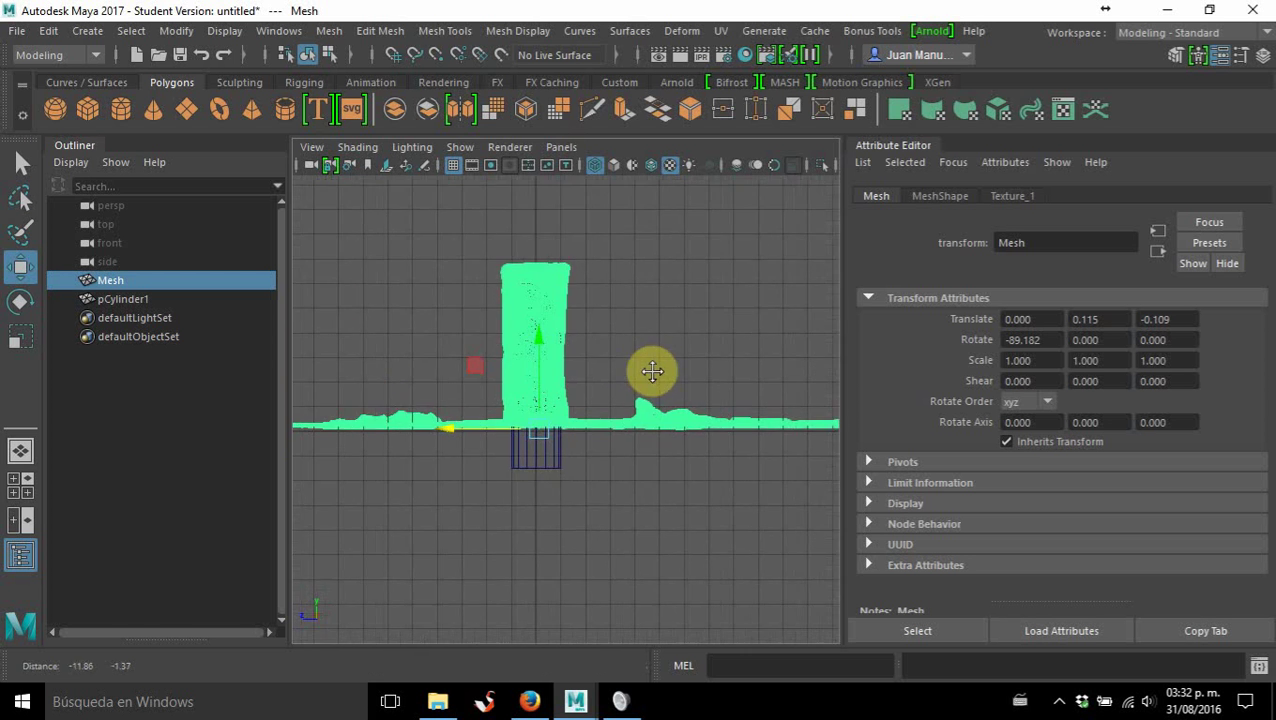
{"action": "scroll", "coordinate": [585, 398], "scroll_direction": "up", "scroll_amount": 2}
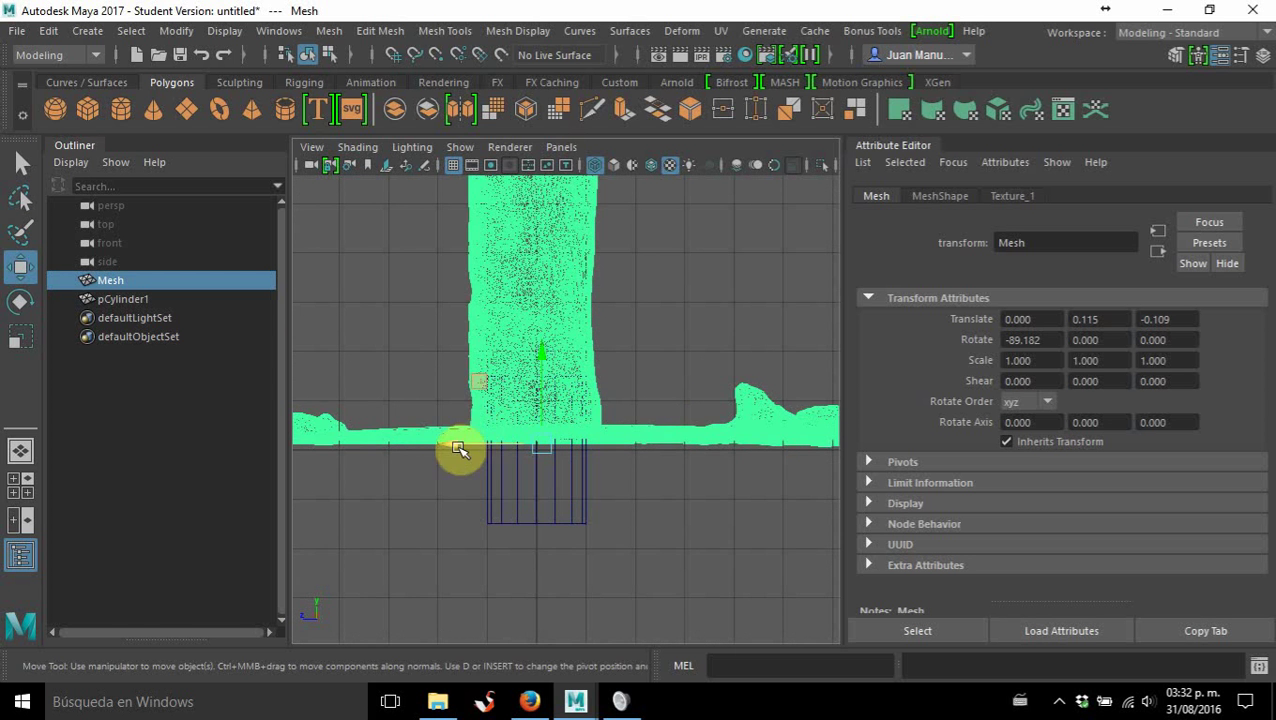
{"action": "left_click_drag", "start_coordinate": [458, 449], "coordinate": [461, 450]}
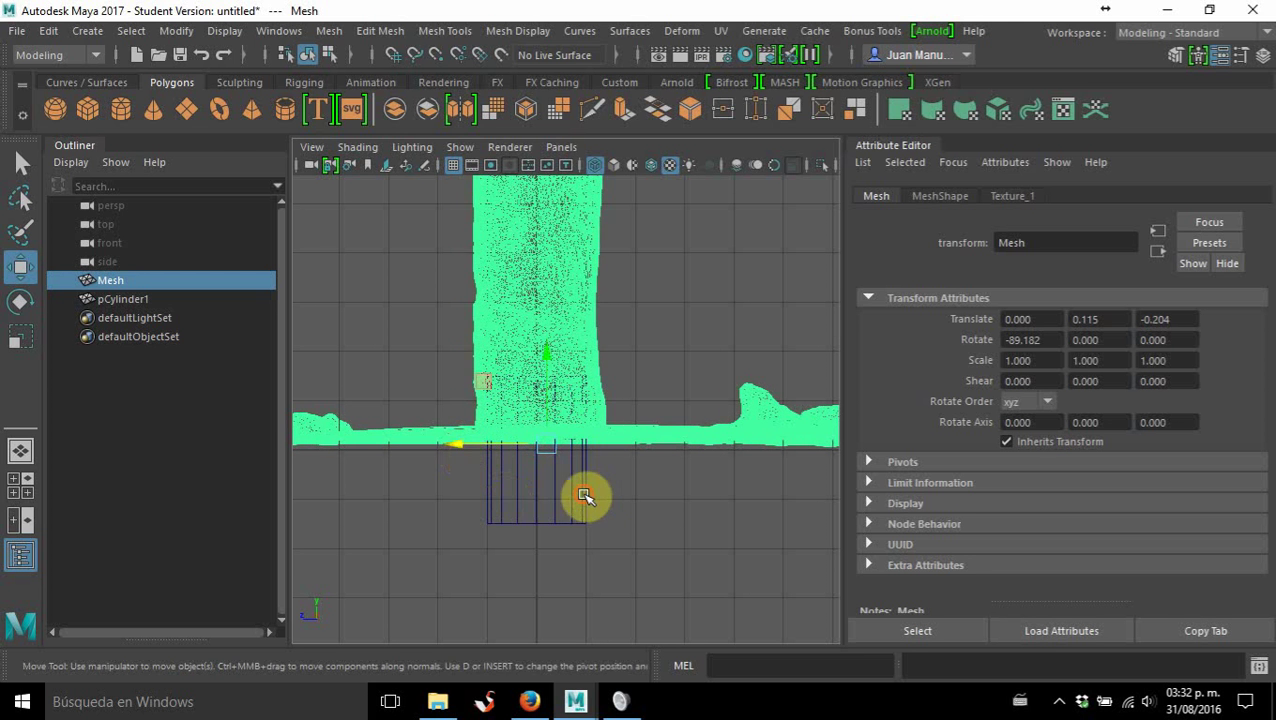
Raise the cylinder to a Y translation of about 1.654 so its base sits at the can's base.
{"action": "left_click", "coordinate": [585, 497]}
{"action": "left_click_drag", "start_coordinate": [540, 358], "coordinate": [543, 283]}
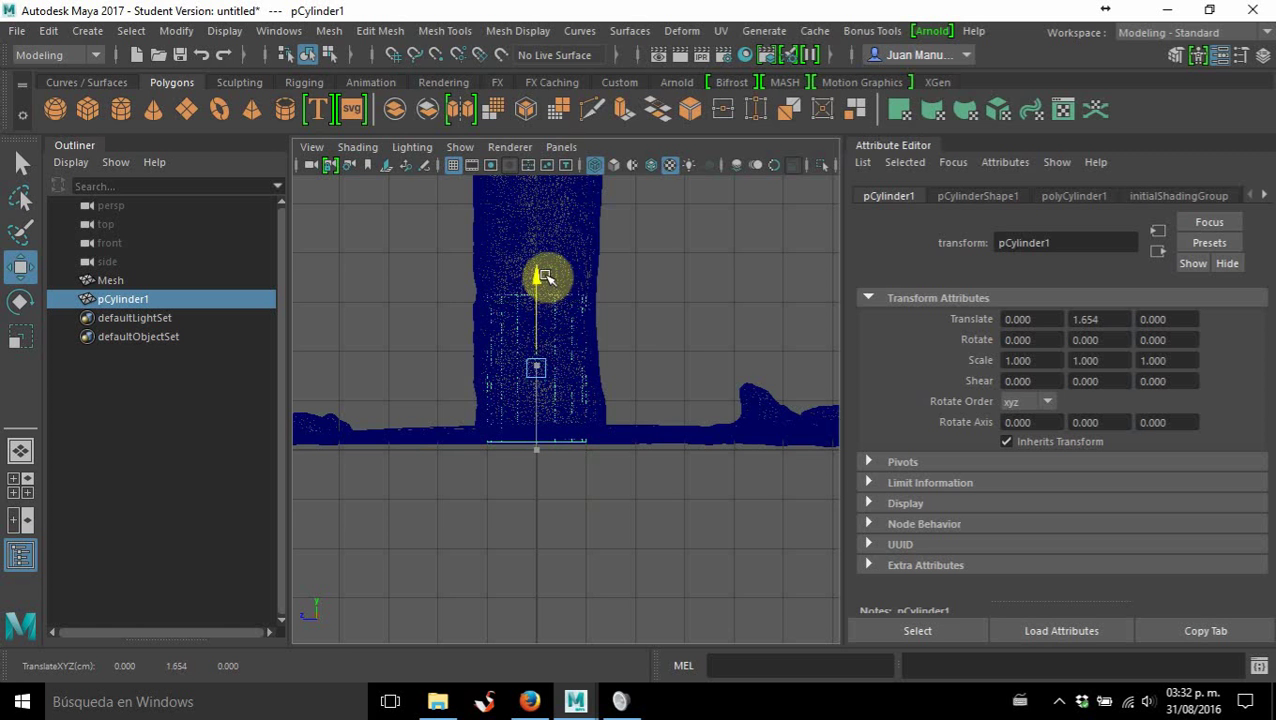
{"action": "middle_click_drag", "start_coordinate": [547, 274], "coordinate": [547, 379], "text": "alt"}
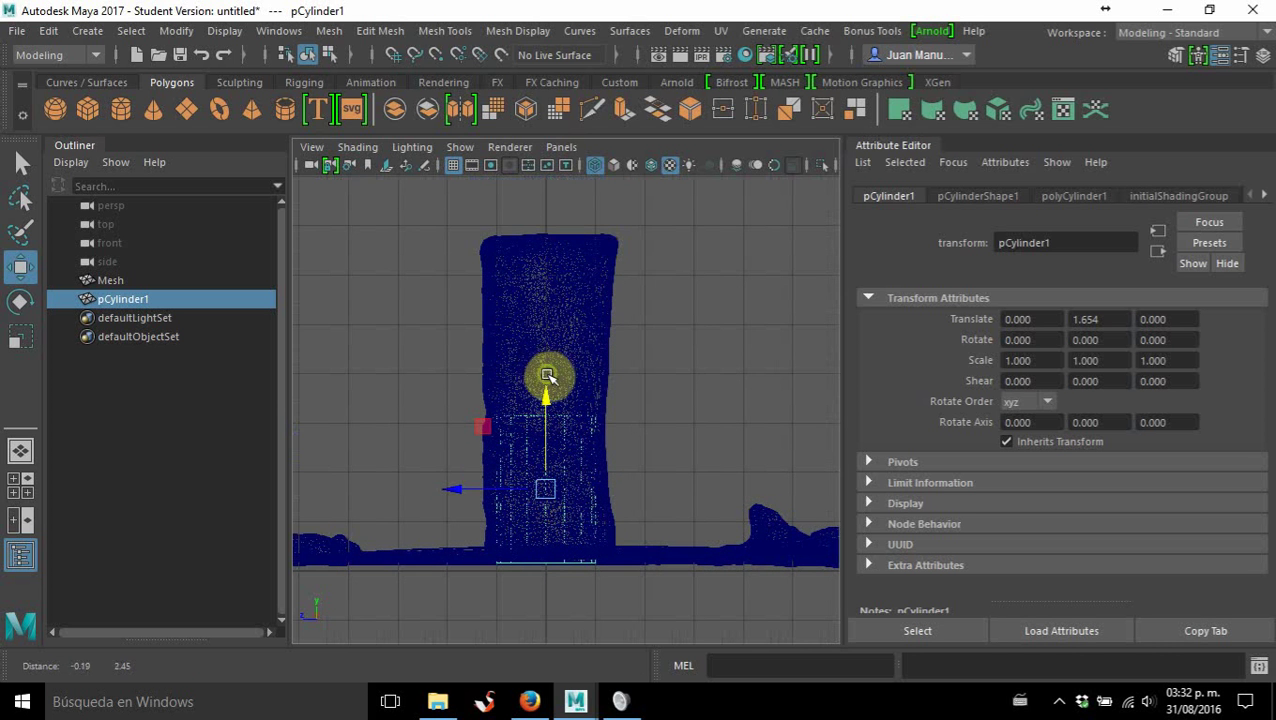
Select the cylinder's upper vertices and raise them to the top edge of the can.
{"action": "right_click_drag", "start_coordinate": [413, 302], "coordinate": [333, 161]}
{"action": "left_click_drag", "start_coordinate": [404, 350], "coordinate": [666, 435]}
{"action": "left_click_drag", "start_coordinate": [550, 365], "coordinate": [556, 147]}
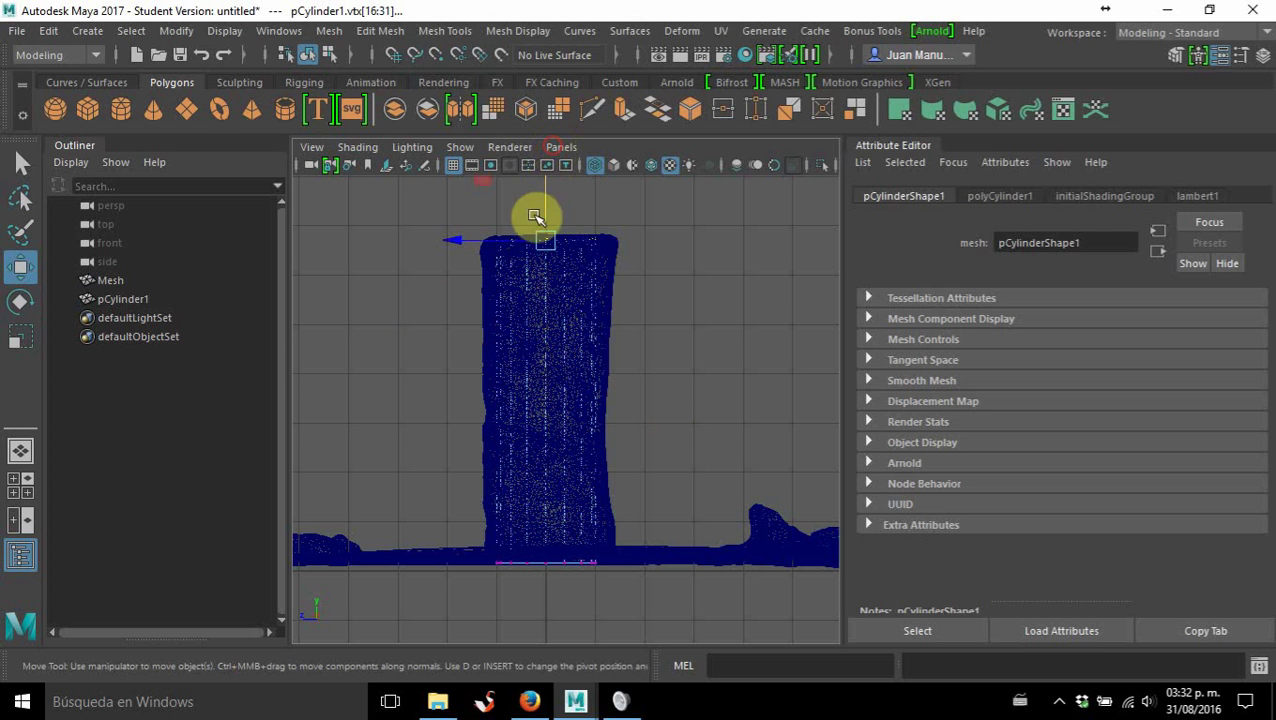
Show the perspective view, select the cylinder and move it along X to about 0.115.
{"action": "left_click", "coordinate": [390, 459]}
{"action": "key", "text": "space"}
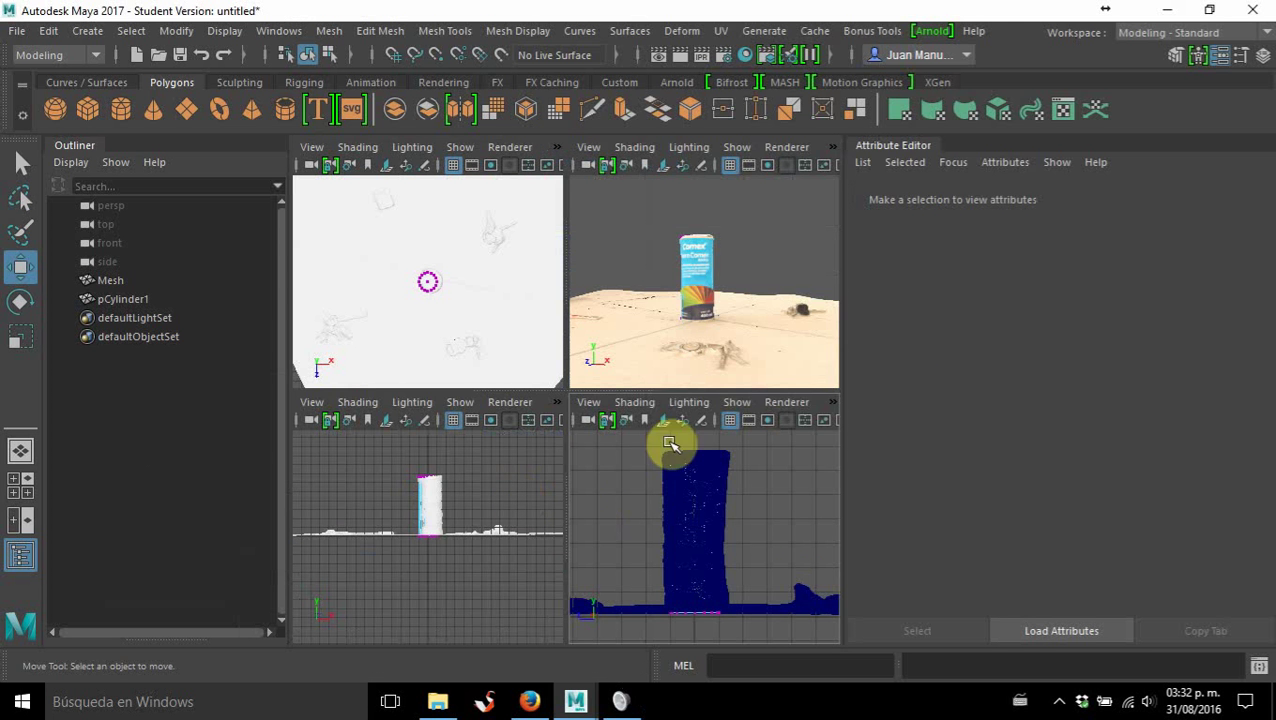
{"action": "key", "text": "space"}
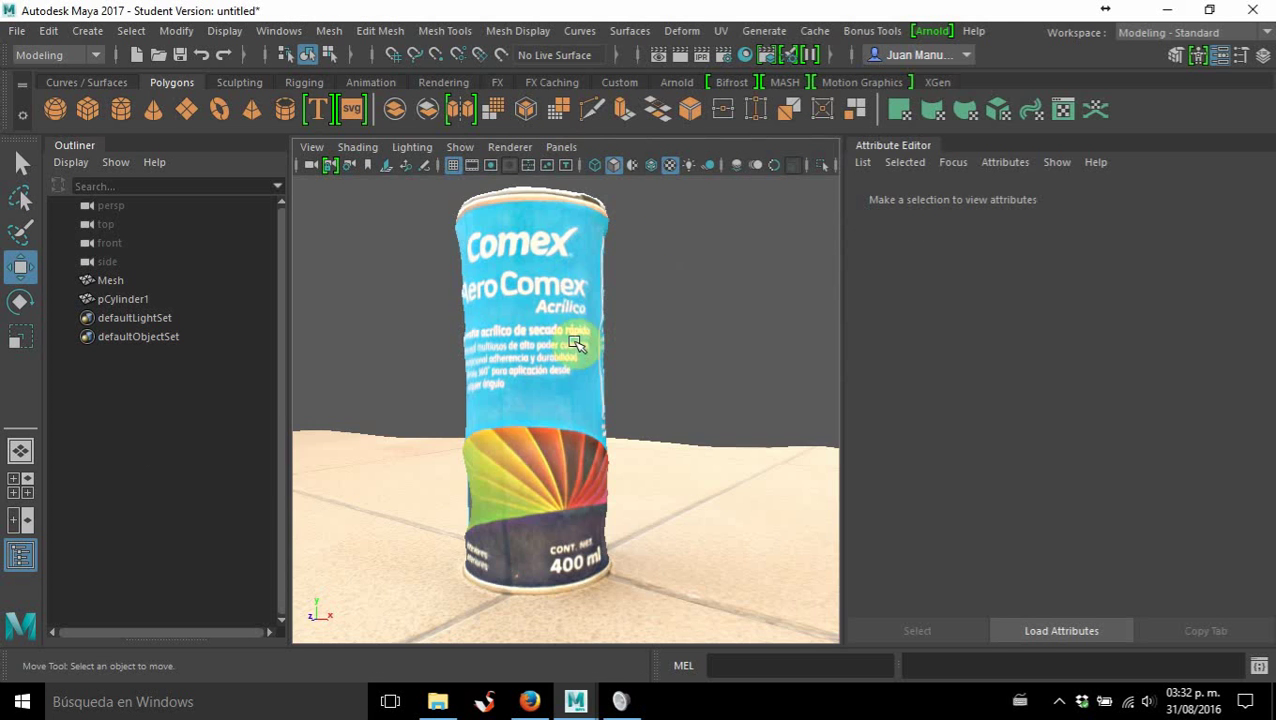
{"action": "left_click_drag", "start_coordinate": [570, 336], "coordinate": [703, 362], "text": "alt"}
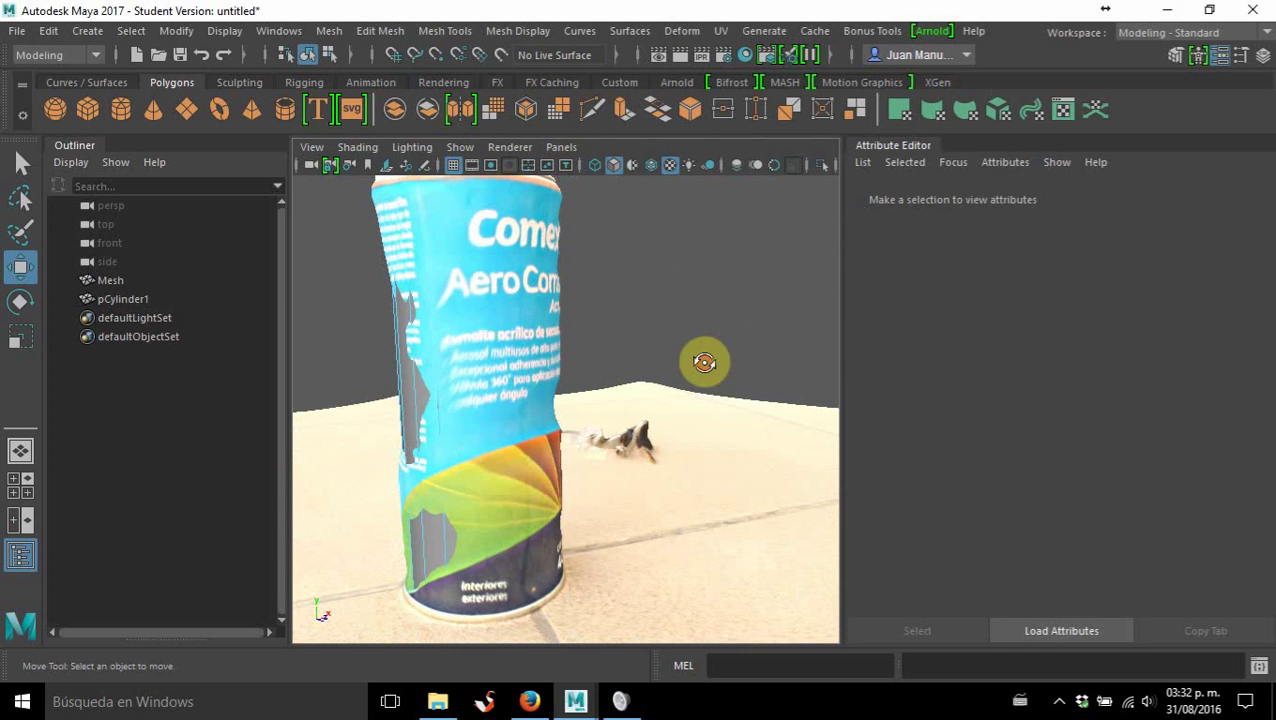
{"action": "scroll", "coordinate": [418, 405], "scroll_direction": "down", "scroll_amount": 5}
{"action": "scroll", "coordinate": [447, 393], "scroll_direction": "up", "scroll_amount": 4}
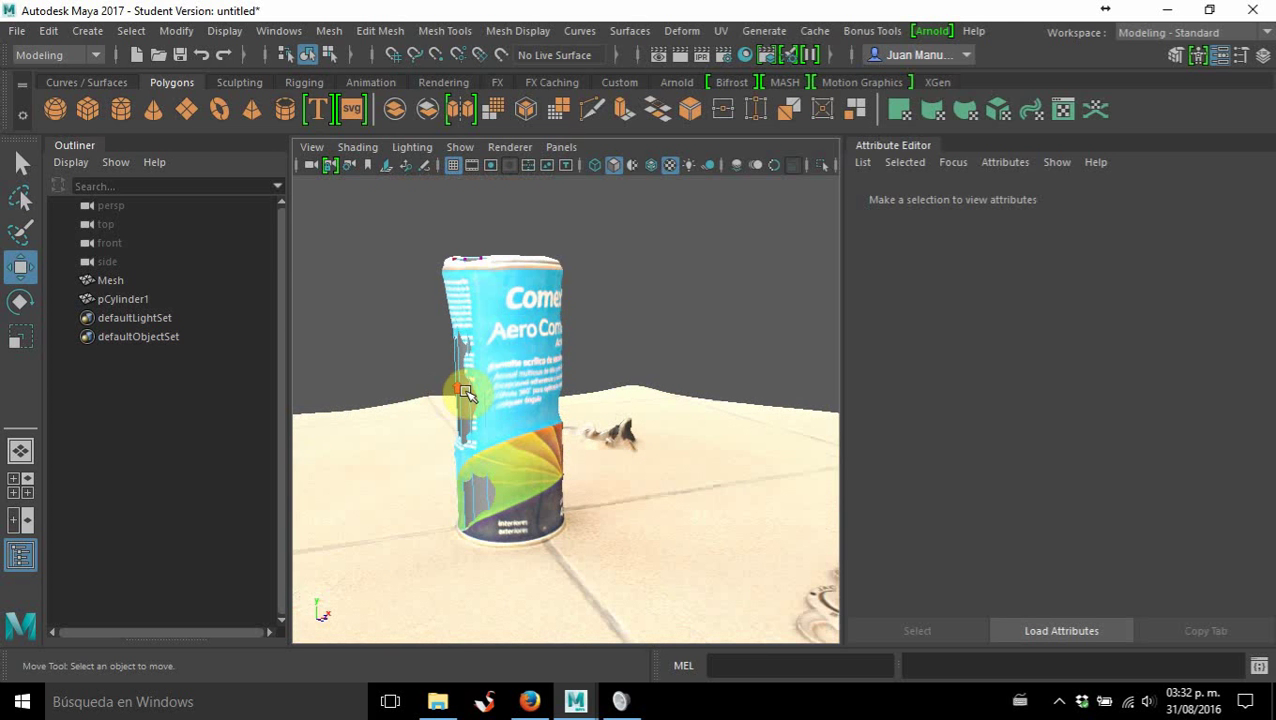
{"action": "left_click", "coordinate": [20, 170]}
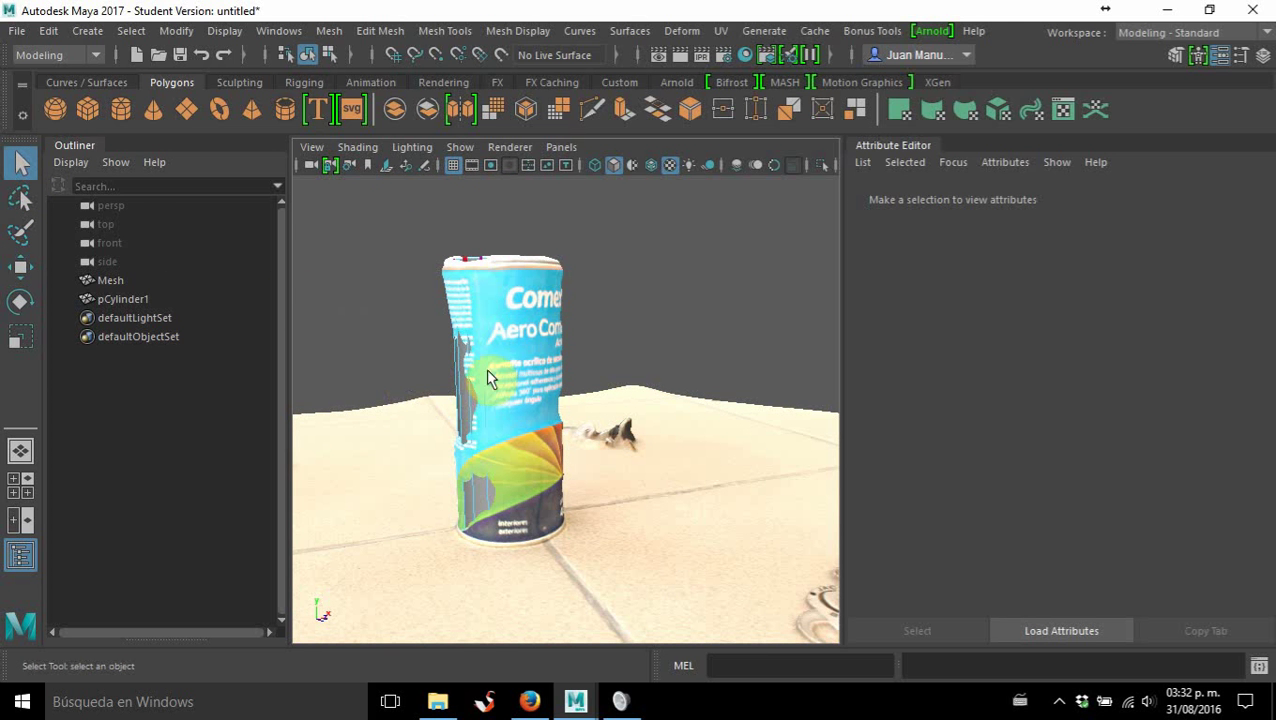
{"action": "left_click", "coordinate": [466, 402]}
{"action": "right_click_drag", "start_coordinate": [369, 228], "coordinate": [441, 134]}
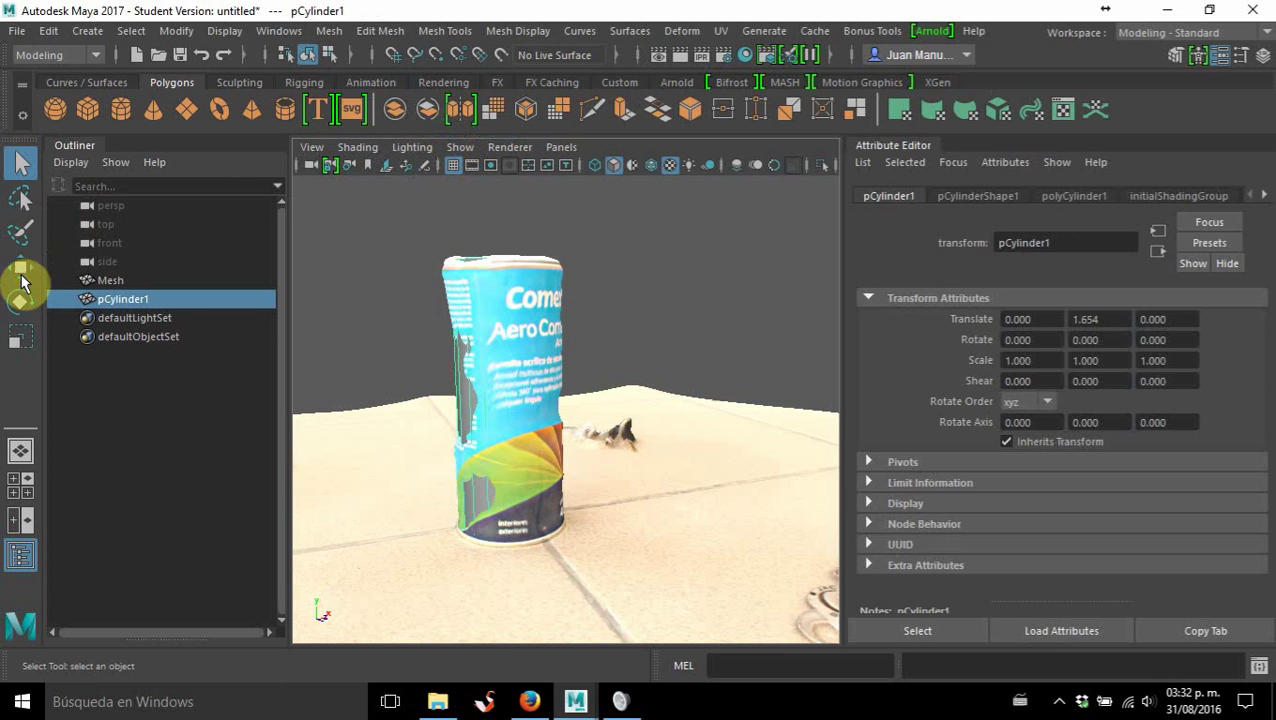
{"action": "left_click", "coordinate": [20, 266]}
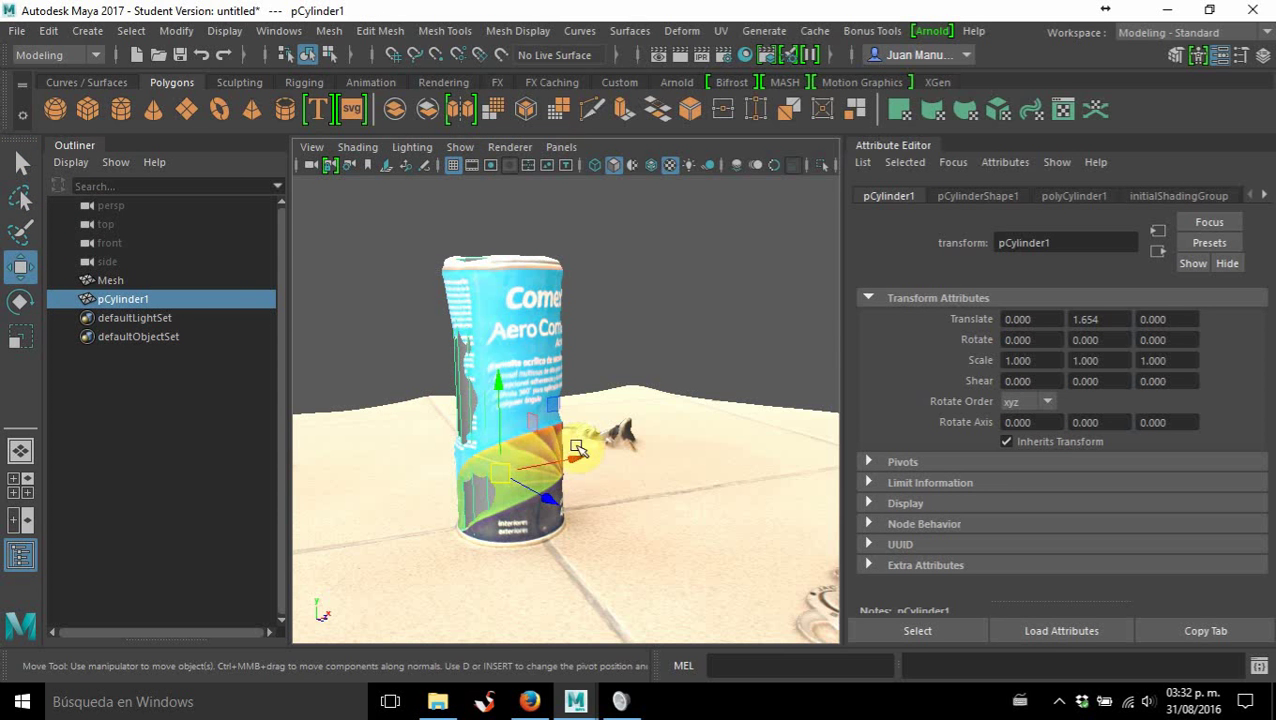
{"action": "left_click_drag", "start_coordinate": [580, 462], "coordinate": [584, 465]}
Select the triangular faces of the cylinder's bottom cap from below and try to delete them.
{"action": "left_click_drag", "start_coordinate": [690, 482], "coordinate": [710, 505], "text": "alt"}
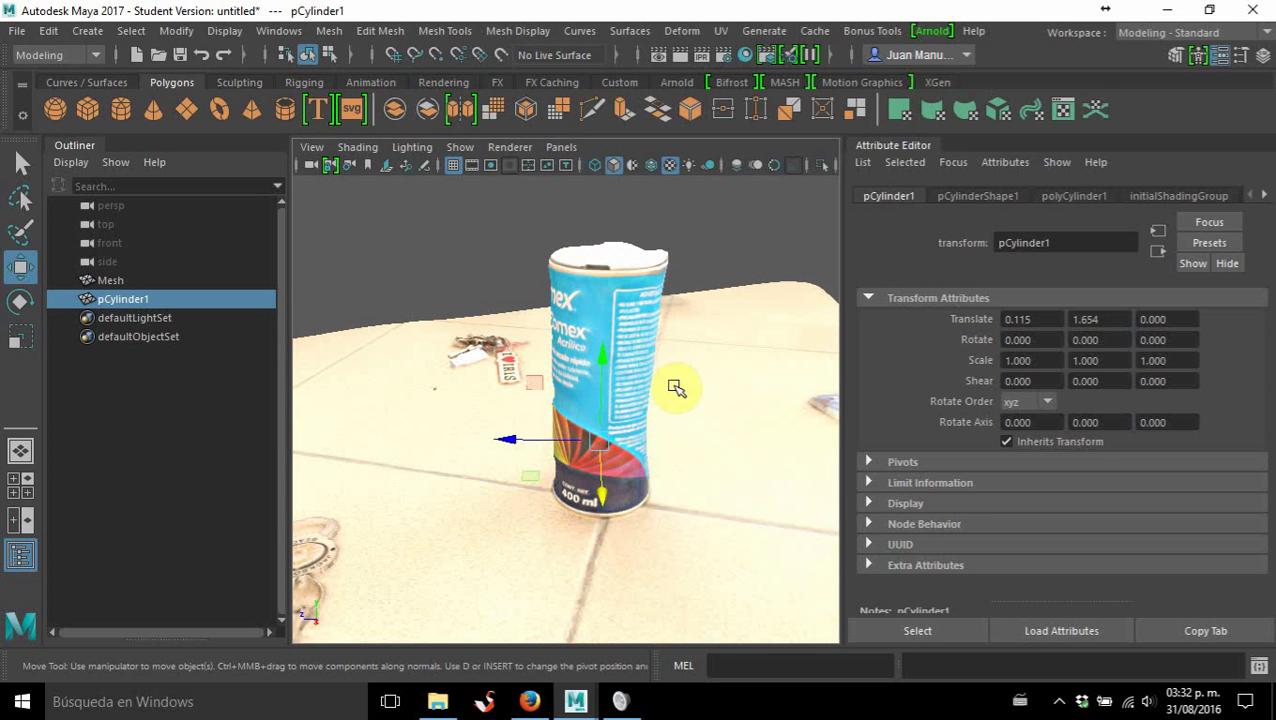
{"action": "right_click_drag", "start_coordinate": [595, 380], "coordinate": [598, 363], "text": "alt"}
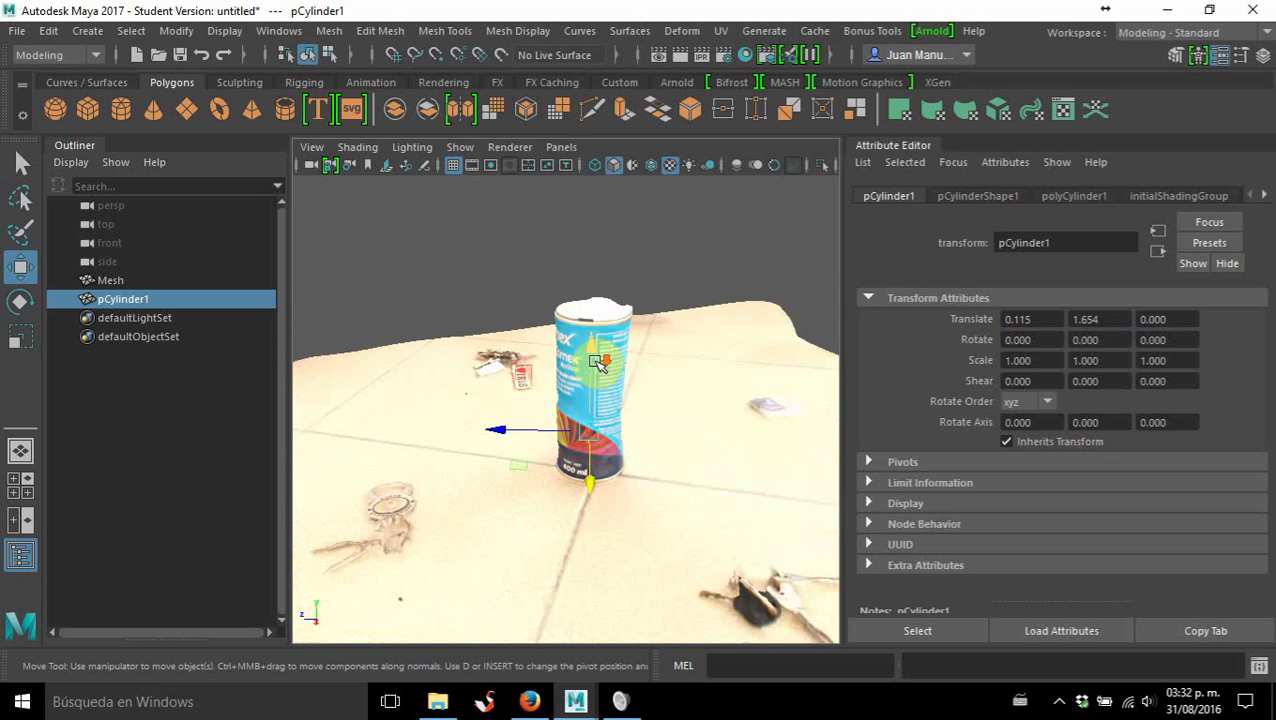
{"action": "left_click_drag", "start_coordinate": [598, 363], "coordinate": [584, 484], "text": "alt"}
{"action": "middle_click_drag", "start_coordinate": [584, 484], "coordinate": [556, 413], "text": "alt"}
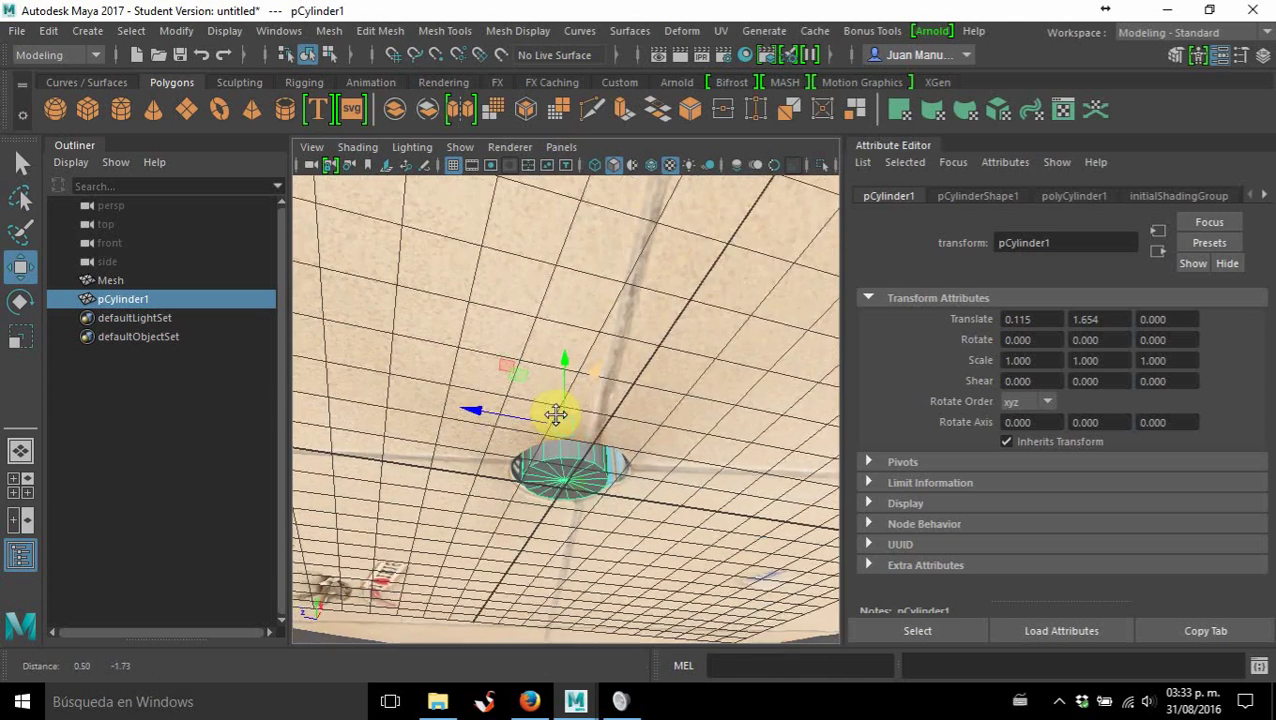
{"action": "scroll", "coordinate": [556, 413], "scroll_direction": "up", "scroll_amount": 5}
{"action": "scroll", "coordinate": [530, 375], "scroll_direction": "down", "scroll_amount": 6}
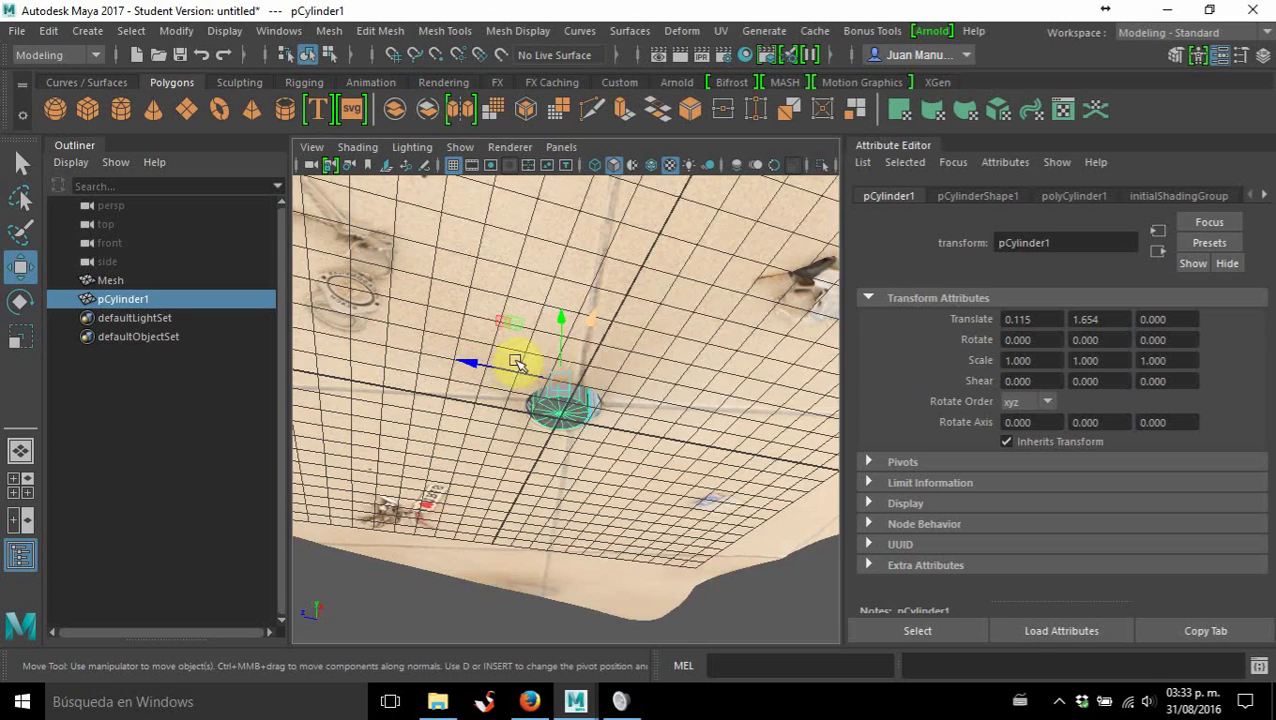
{"action": "left_click_drag", "start_coordinate": [517, 362], "coordinate": [541, 392], "text": "alt"}
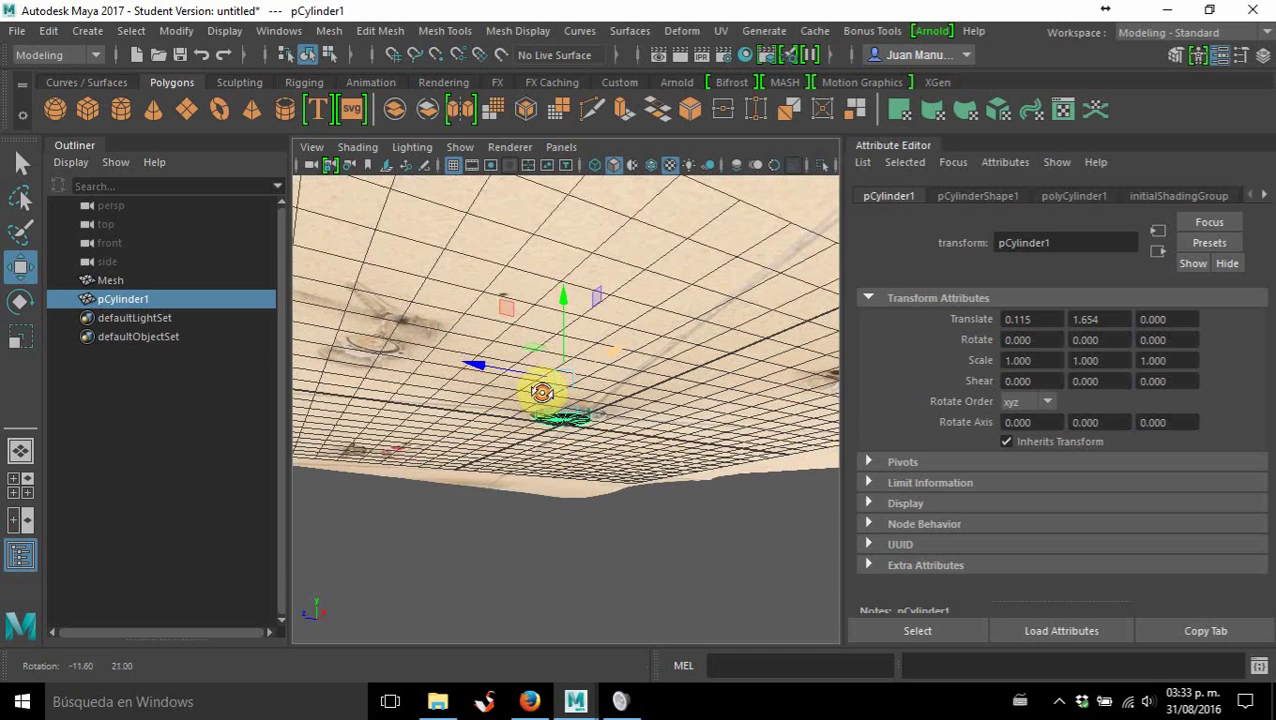
{"action": "scroll", "coordinate": [530, 436], "scroll_direction": "up", "scroll_amount": 8}
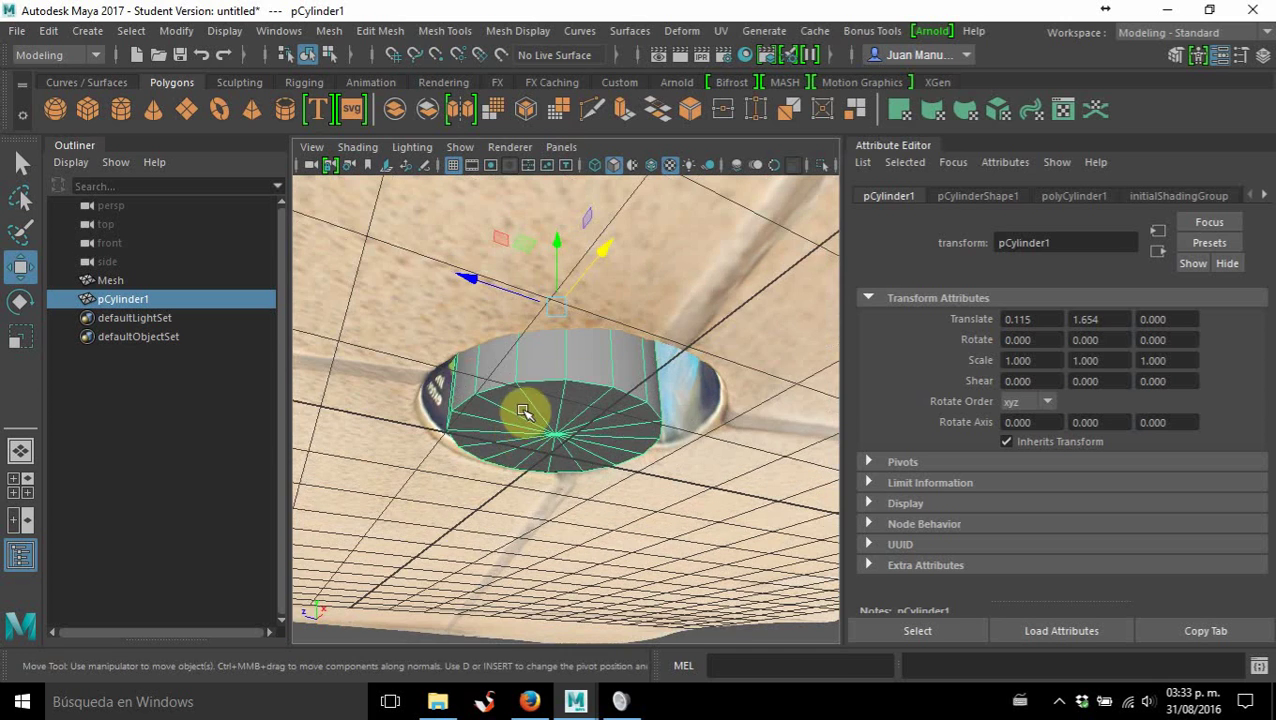
{"action": "right_click", "coordinate": [512, 161]}
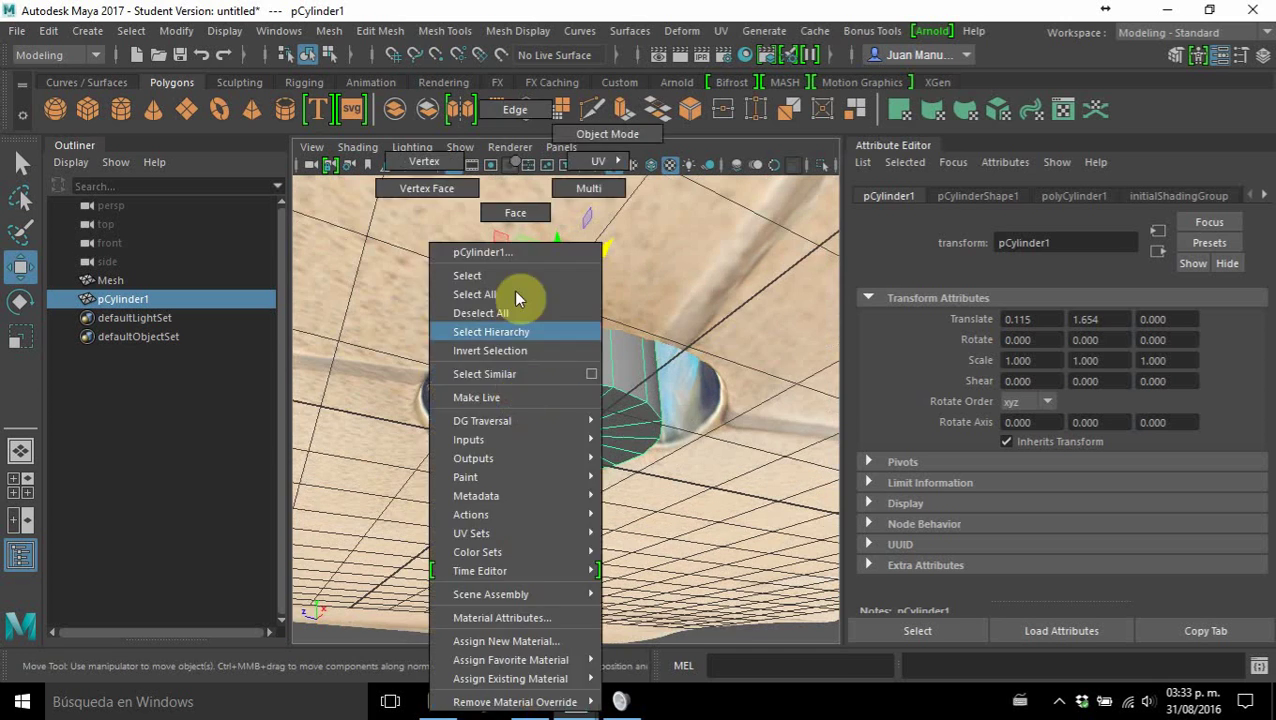
{"action": "left_click", "coordinate": [533, 211]}
{"action": "left_click", "coordinate": [554, 407]}
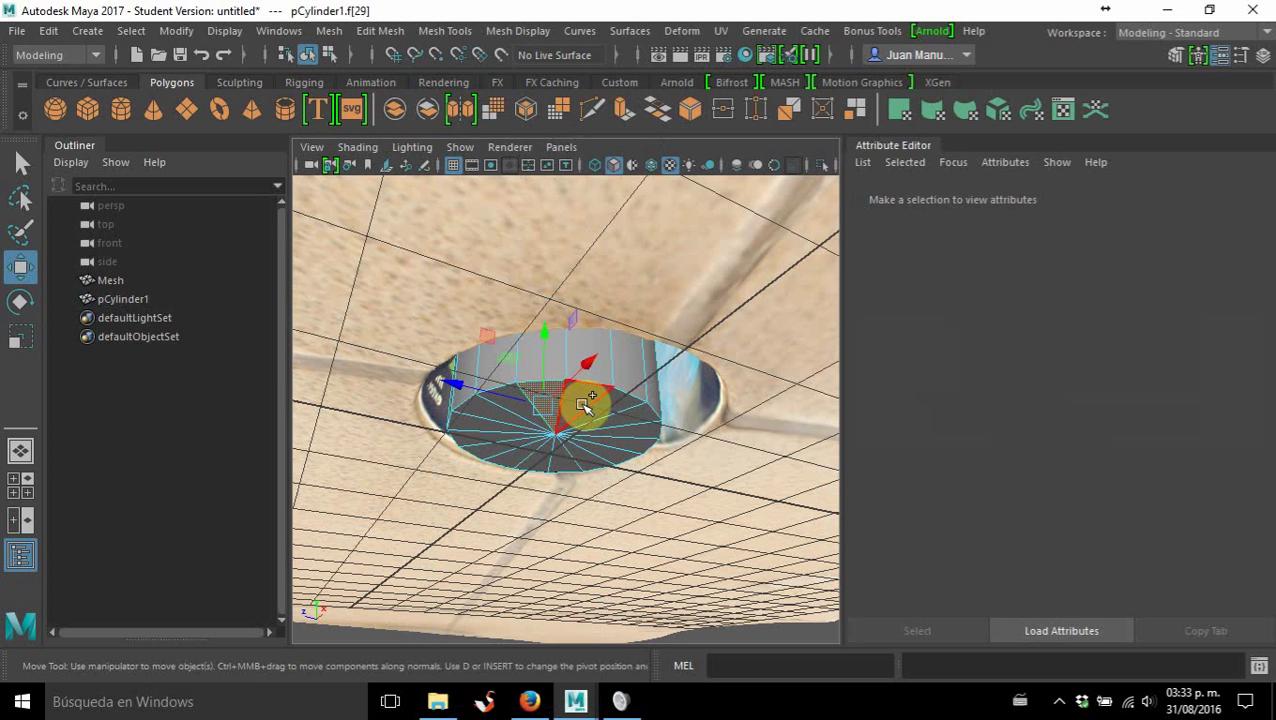
{"action": "mouse_move", "coordinate": [595, 413]}
{"action": "left_mouse_down"}
{"action": "mouse_move", "coordinate": [587, 462]}
{"action": "mouse_move", "coordinate": [632, 441]}
{"action": "mouse_move", "coordinate": [585, 468]}
{"action": "mouse_move", "coordinate": [483, 440]}
{"action": "mouse_move", "coordinate": [484, 404]}
{"action": "mouse_move", "coordinate": [504, 399]}
{"action": "mouse_move", "coordinate": [543, 462]}
{"action": "left_mouse_up"}
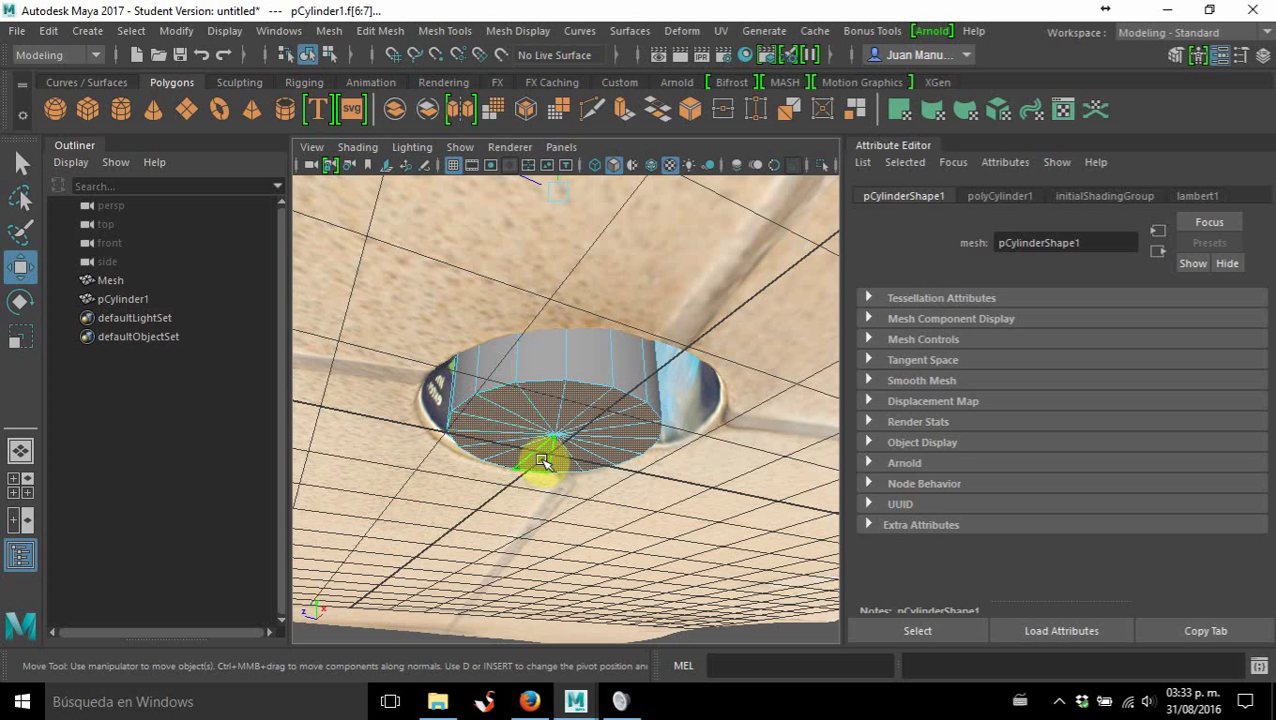
{"action": "key", "text": "Delete"}
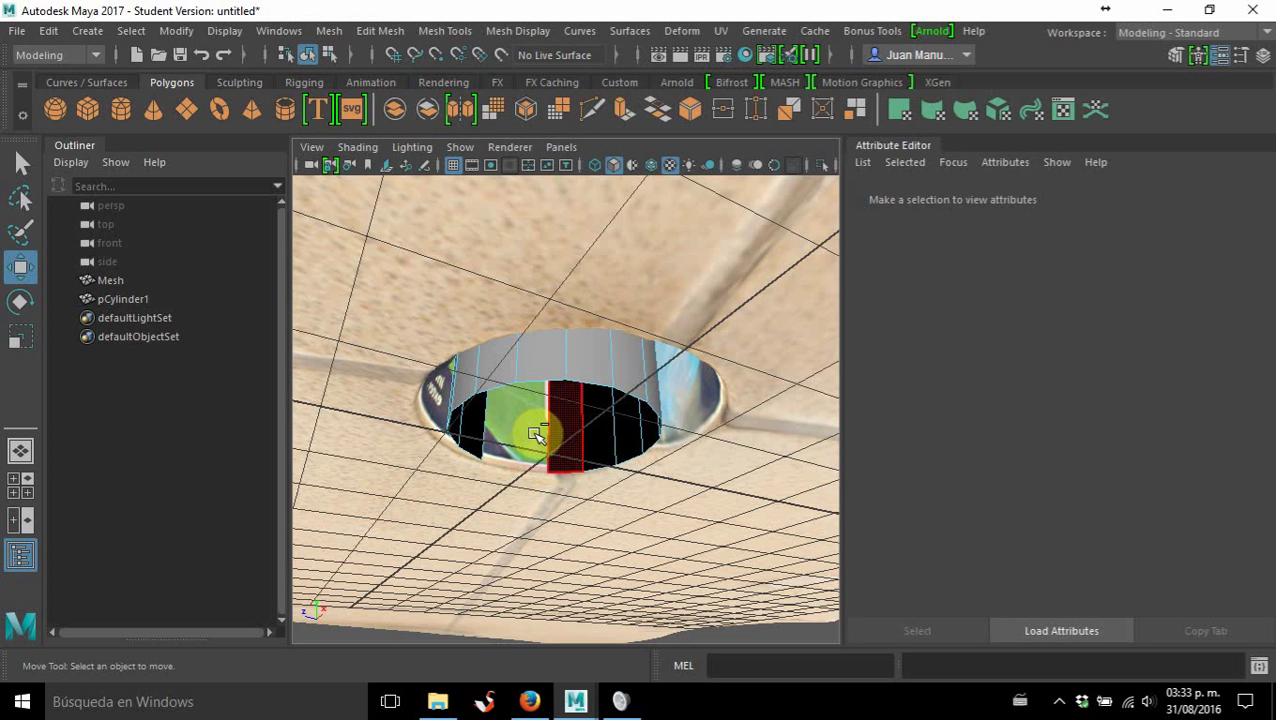
{"action": "key", "text": "ctrl+z"}
Remove the stray side faces from the selection and delete the cylinder's bottom cap faces.
{"action": "left_click_drag", "start_coordinate": [473, 419], "coordinate": [683, 381], "text": "alt"}
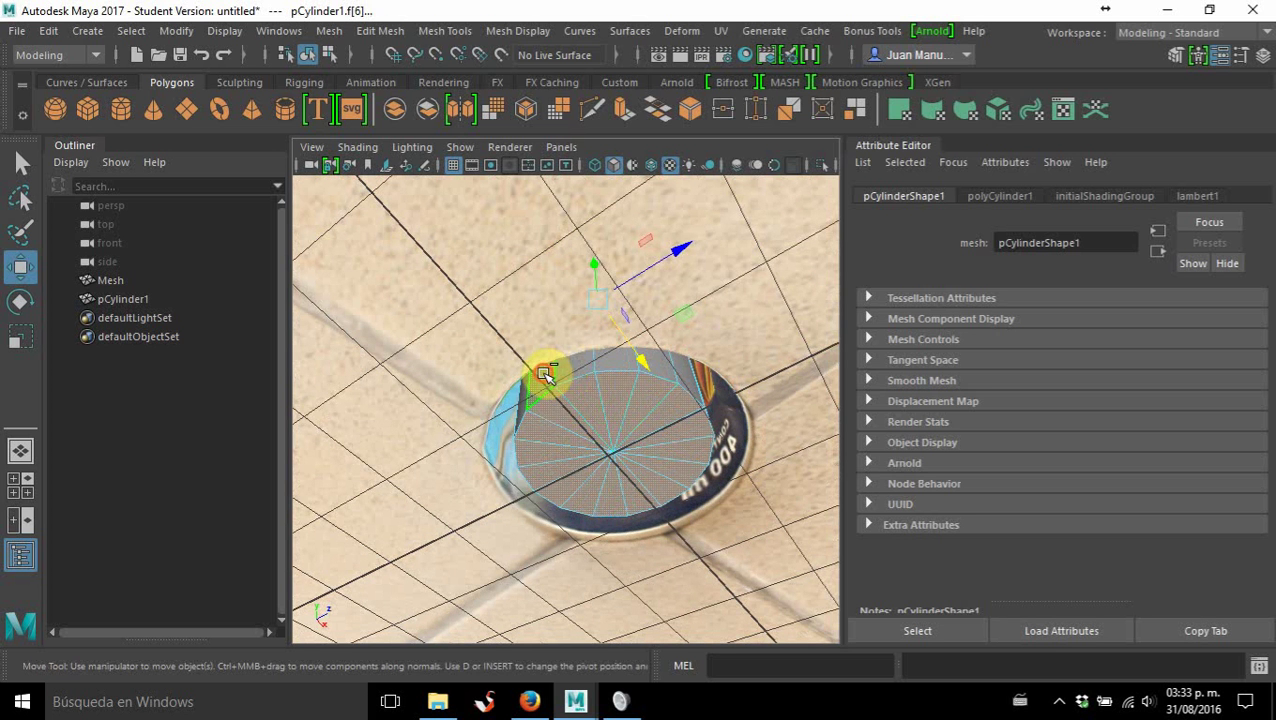
{"action": "left_click_drag", "start_coordinate": [545, 374], "coordinate": [667, 433]}
{"action": "key", "text": "Delete"}
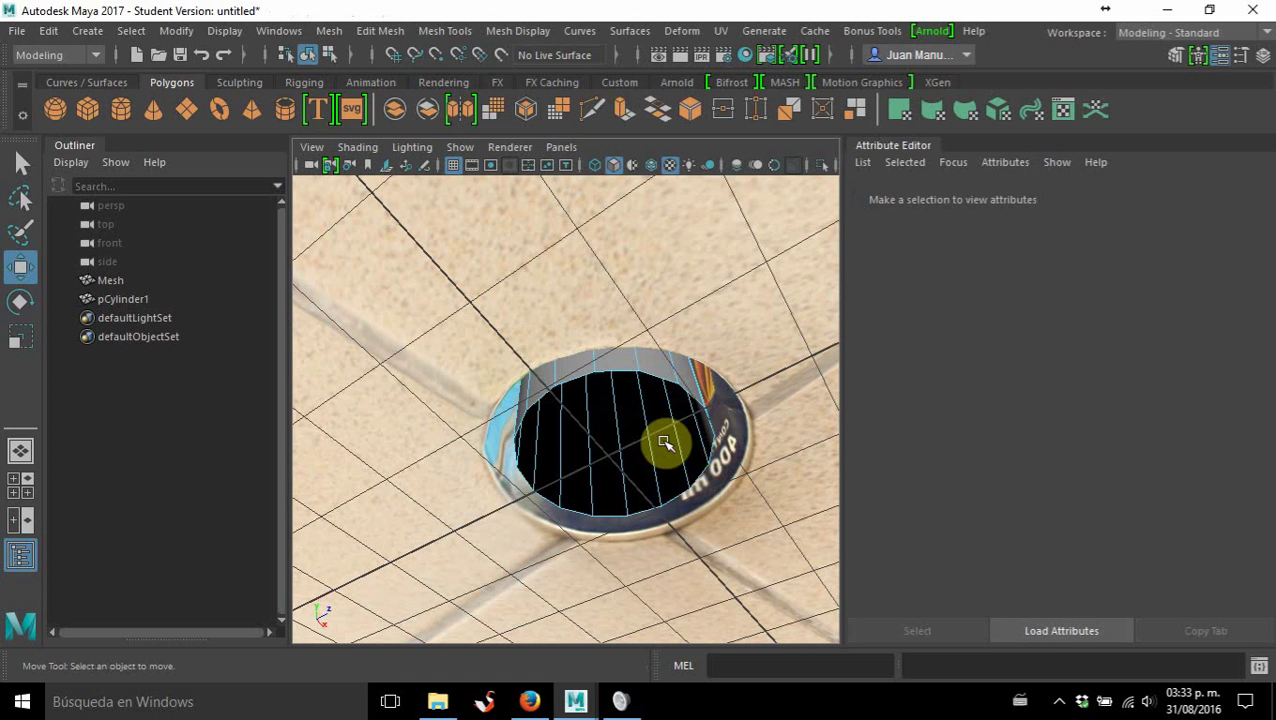
Try to select the edge loop around the cylinder's open base.
{"action": "left_click_drag", "start_coordinate": [584, 456], "coordinate": [280, 470], "text": "alt"}
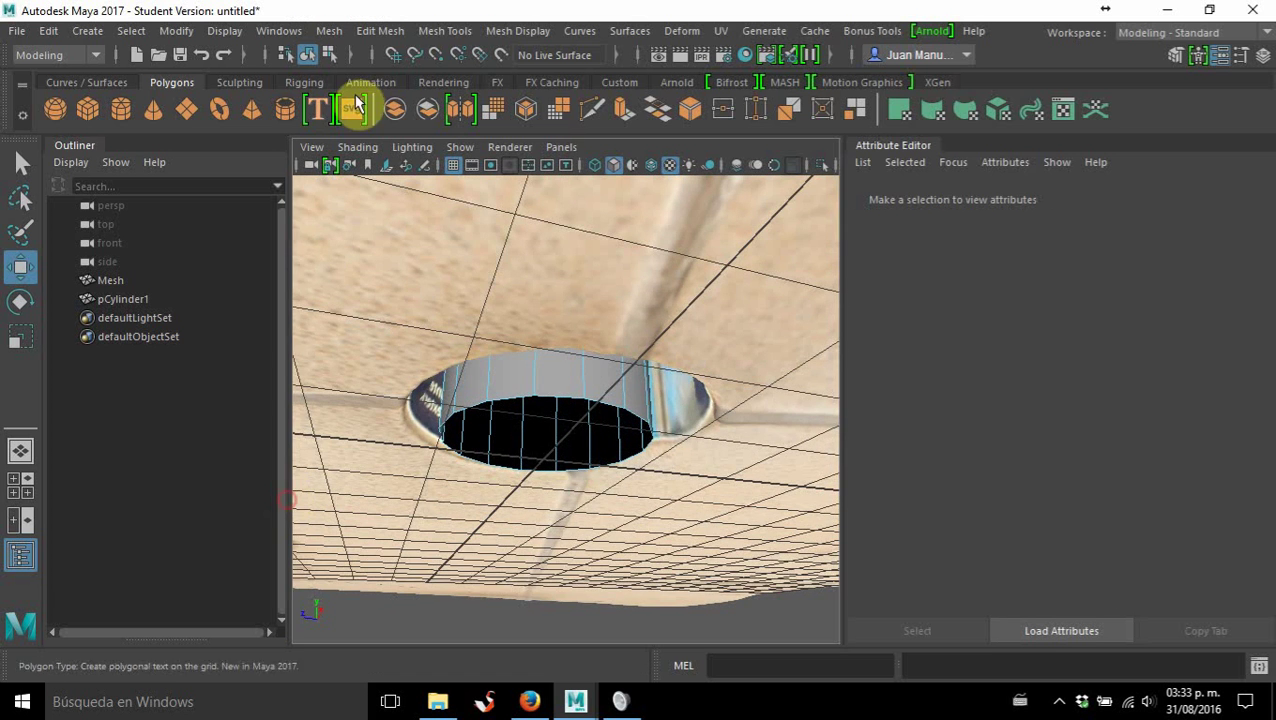
{"action": "right_click_drag", "start_coordinate": [450, 277], "coordinate": [448, 103]}
{"action": "double_click", "coordinate": [561, 401]}
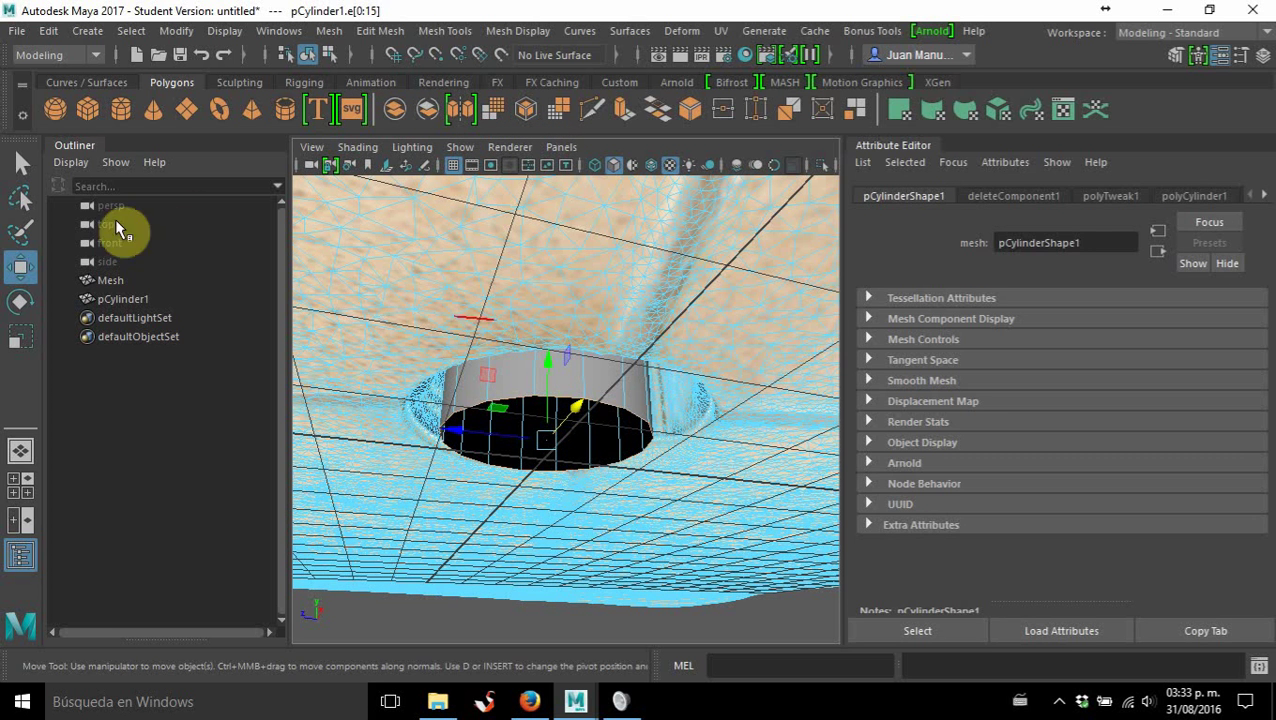
{"action": "left_click", "coordinate": [22, 163]}
{"action": "left_click", "coordinate": [543, 372]}
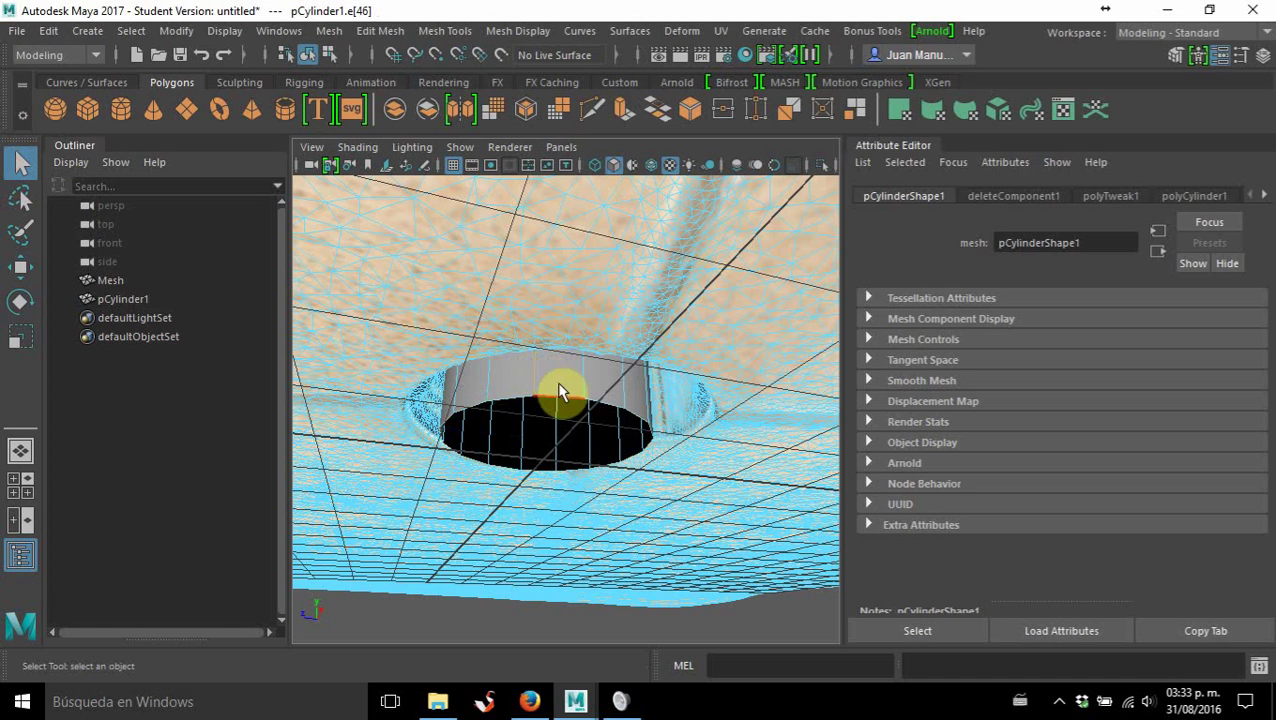
{"action": "right_click_drag", "start_coordinate": [572, 214], "coordinate": [633, 183]}
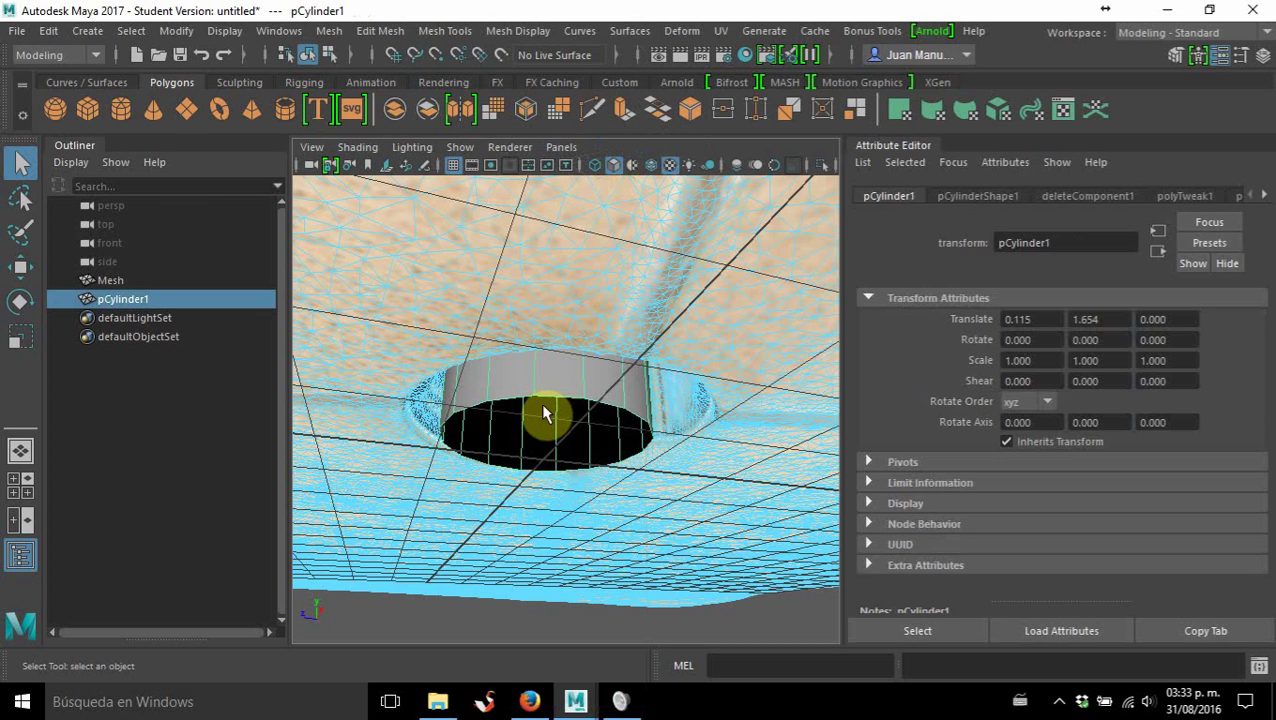
{"action": "left_click", "coordinate": [541, 397]}
{"action": "left_click", "coordinate": [544, 400]}
{"action": "left_click", "coordinate": [554, 404]}
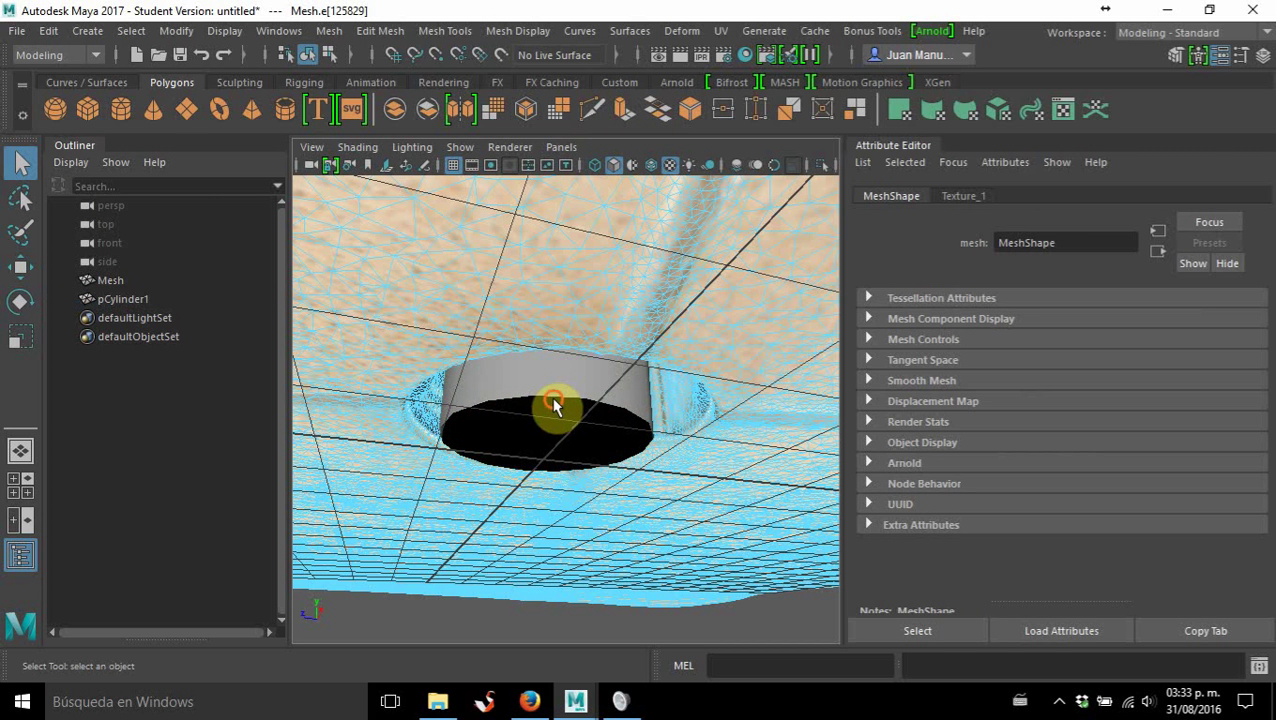
{"action": "left_click", "coordinate": [544, 396]}
{"action": "left_click", "coordinate": [542, 399]}
{"action": "right_click_drag", "start_coordinate": [540, 163], "coordinate": [553, 288]}
{"action": "left_click", "coordinate": [630, 134]}
{"action": "left_click", "coordinate": [578, 396]}
{"action": "left_click_drag", "start_coordinate": [578, 398], "coordinate": [636, 323], "text": "alt"}
{"action": "left_click", "coordinate": [623, 322]}
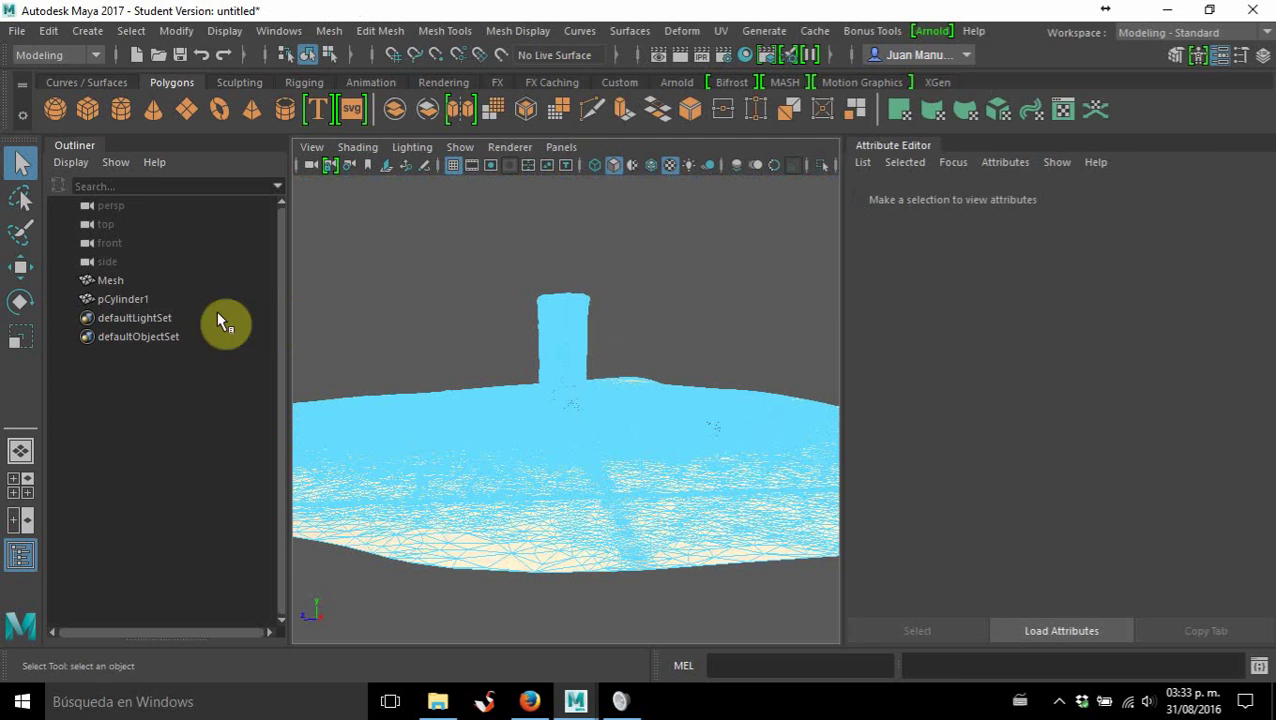
Return the scanned mesh to object mode and select the cylinder.
{"action": "left_click", "coordinate": [110, 281]}
{"action": "left_click_drag", "start_coordinate": [649, 508], "coordinate": [568, 401], "text": "alt"}
{"action": "left_click", "coordinate": [135, 299]}
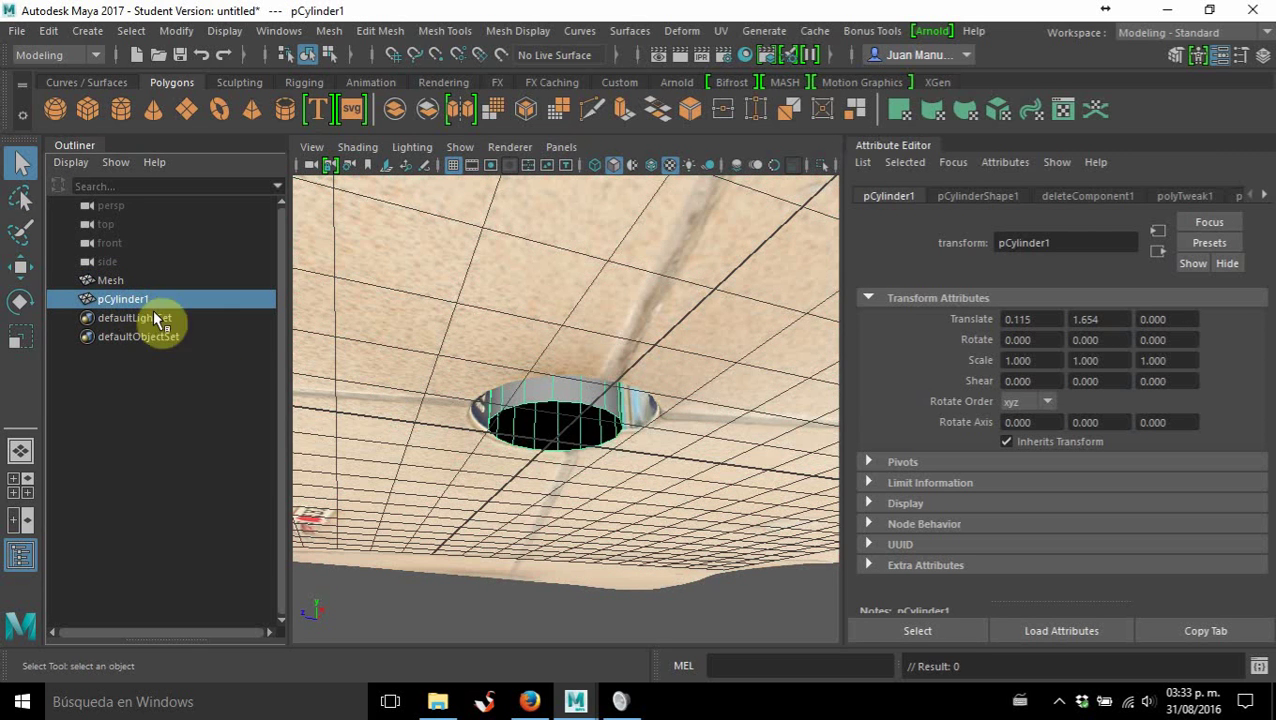
Select the border edges around the cylinder's open base and extrude them with a thickness of 10.
{"action": "right_click_drag", "start_coordinate": [537, 387], "coordinate": [593, 151]}
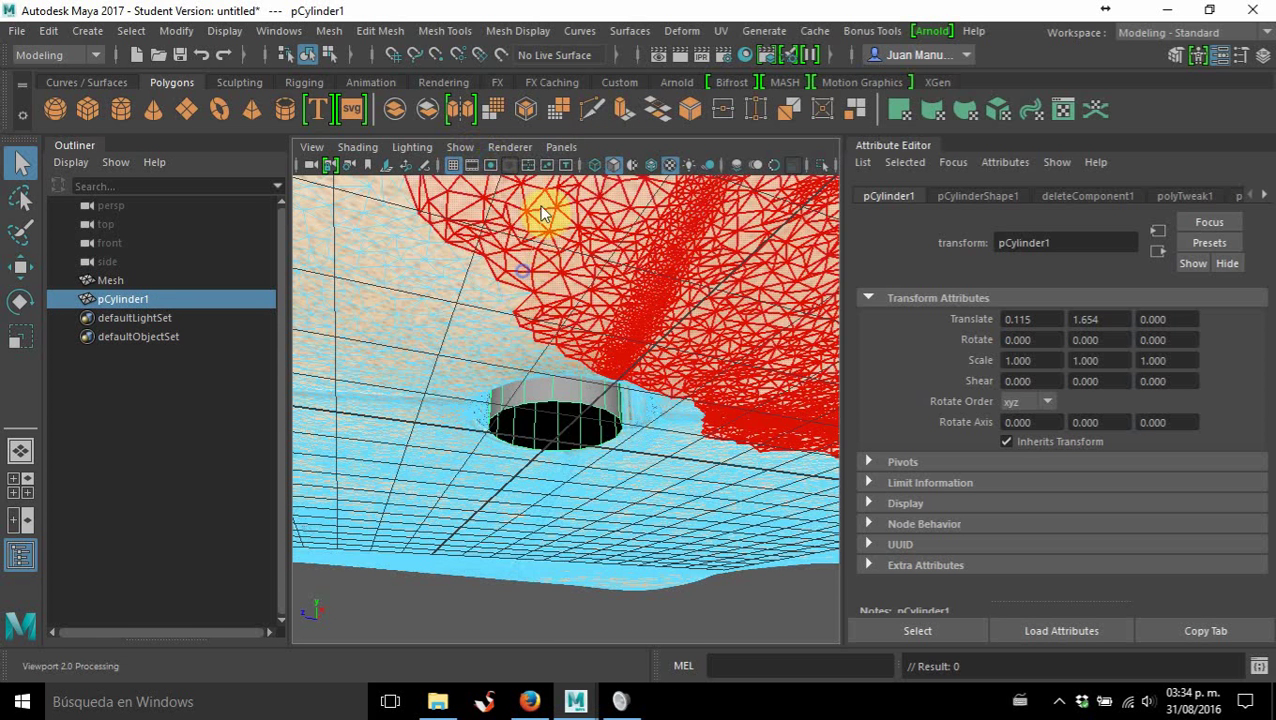
{"action": "left_click", "coordinate": [550, 208]}
{"action": "right_click_drag", "start_coordinate": [560, 415], "coordinate": [572, 112]}
{"action": "left_click", "coordinate": [555, 399]}
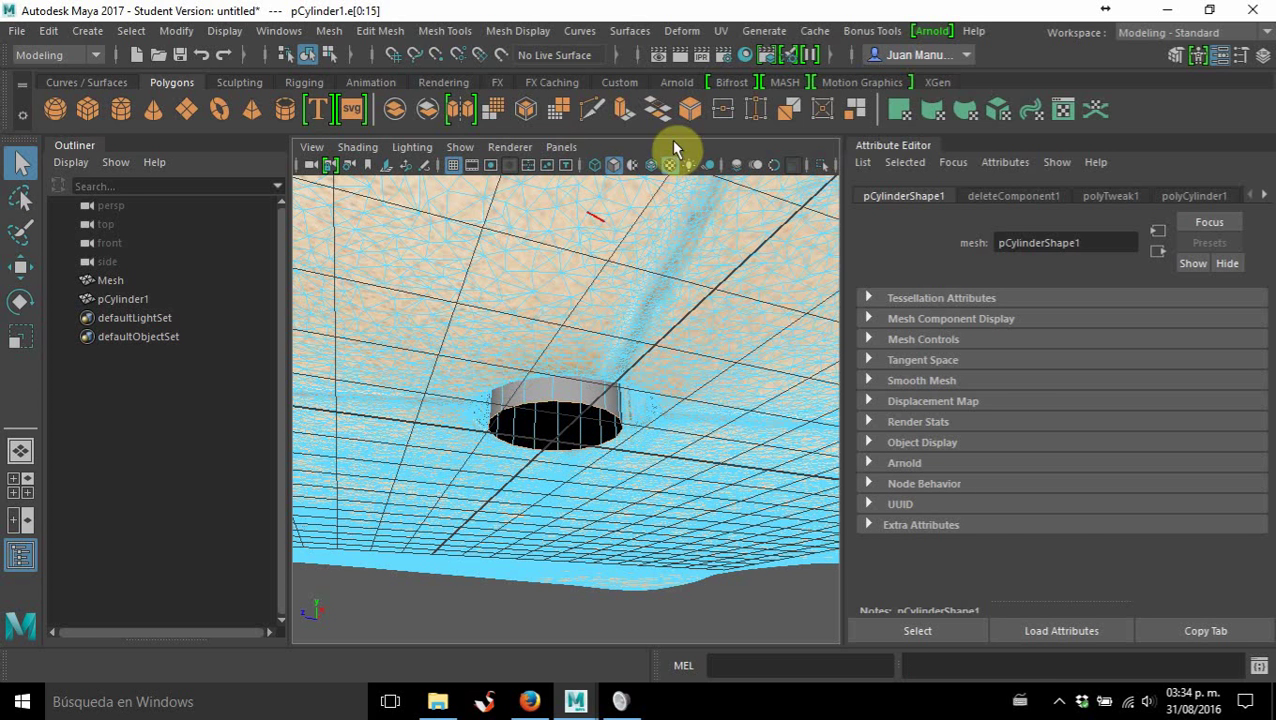
{"action": "left_click", "coordinate": [622, 112]}
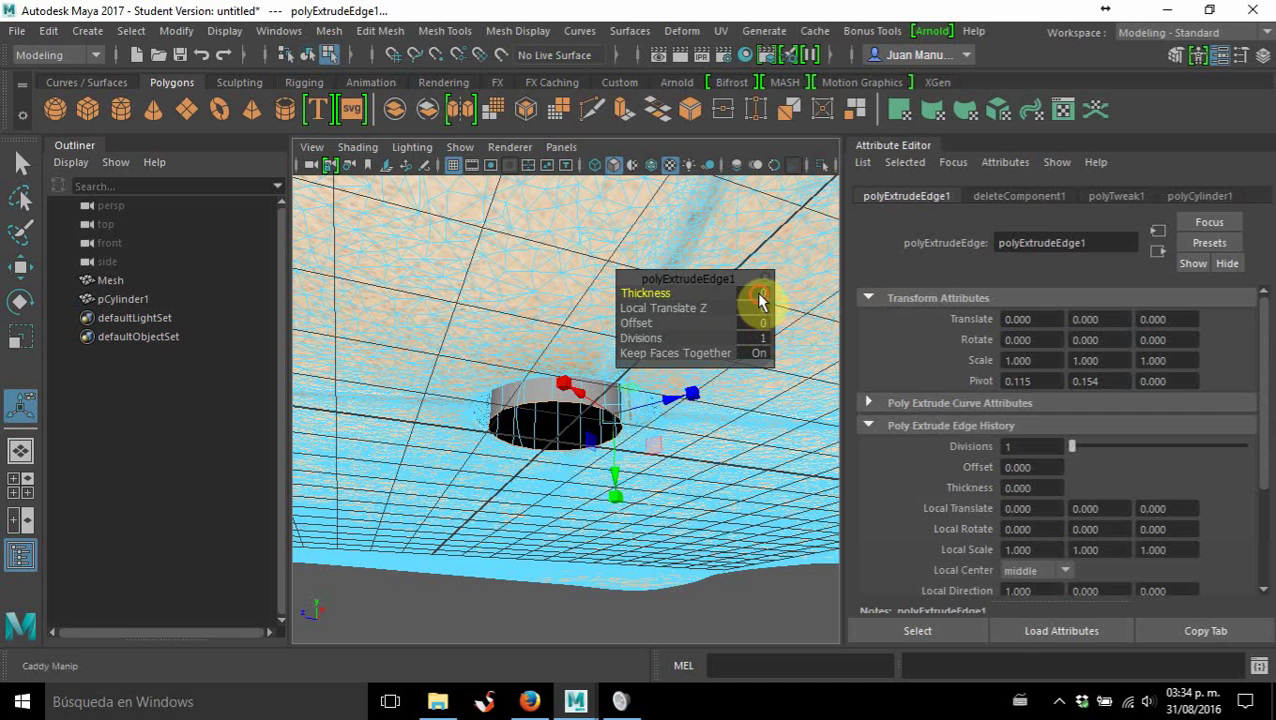
{"action": "type", "text": "10"}
{"action": "key", "text": "Return"}
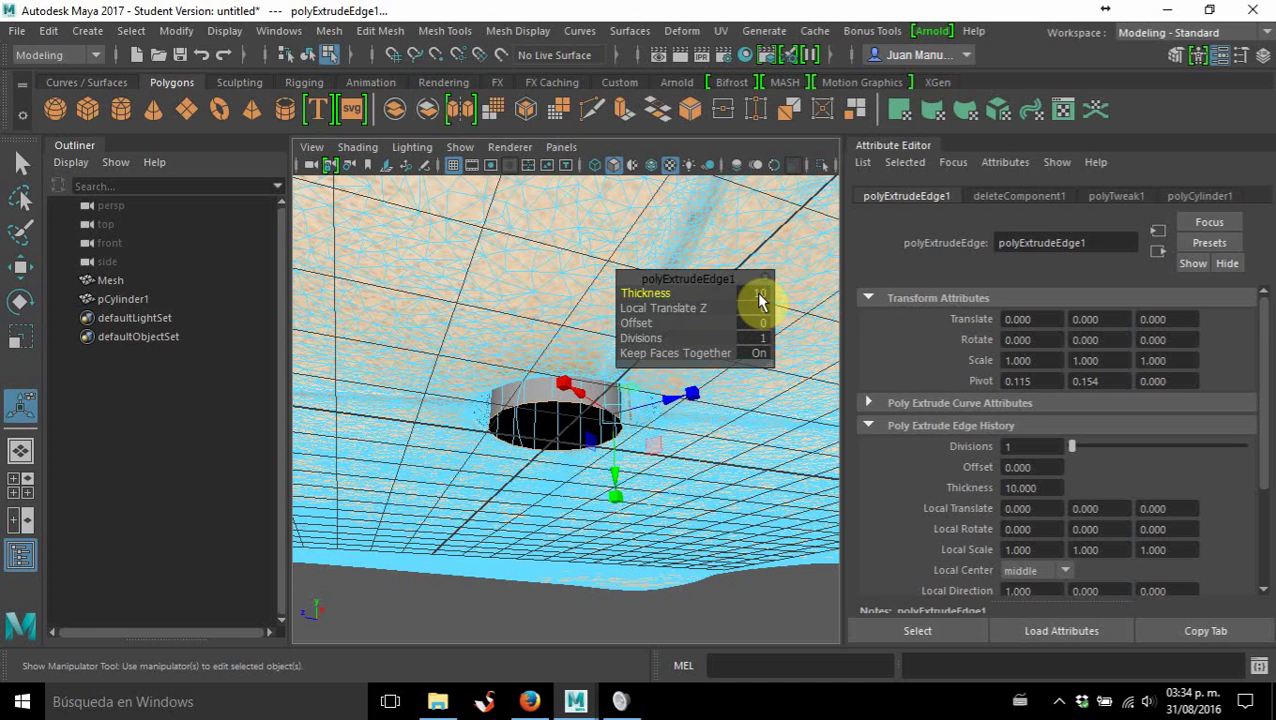
Inspect the extruded base rim from several sides and set the edge extrusion's thickness to 15.
{"action": "left_click_drag", "start_coordinate": [760, 302], "coordinate": [471, 481], "text": "alt"}
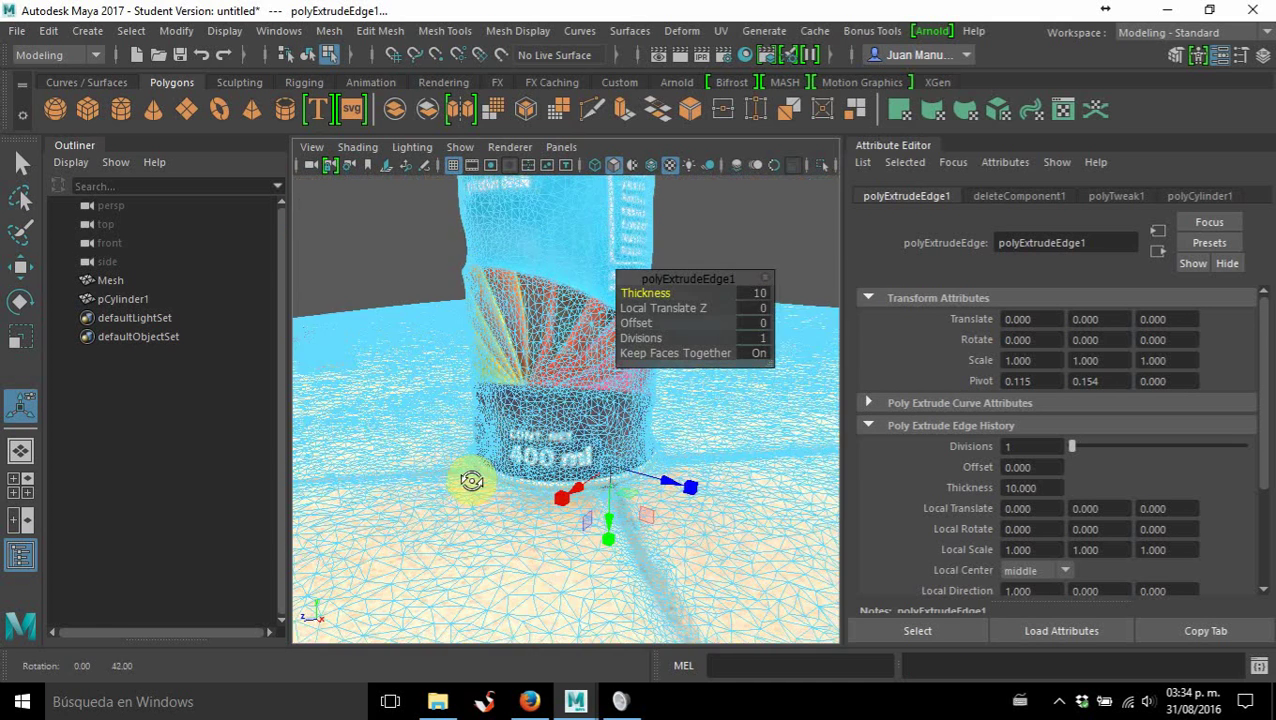
{"action": "key", "text": "ctrl+1"}
{"action": "scroll", "coordinate": [472, 480], "scroll_direction": "down", "scroll_amount": 5}
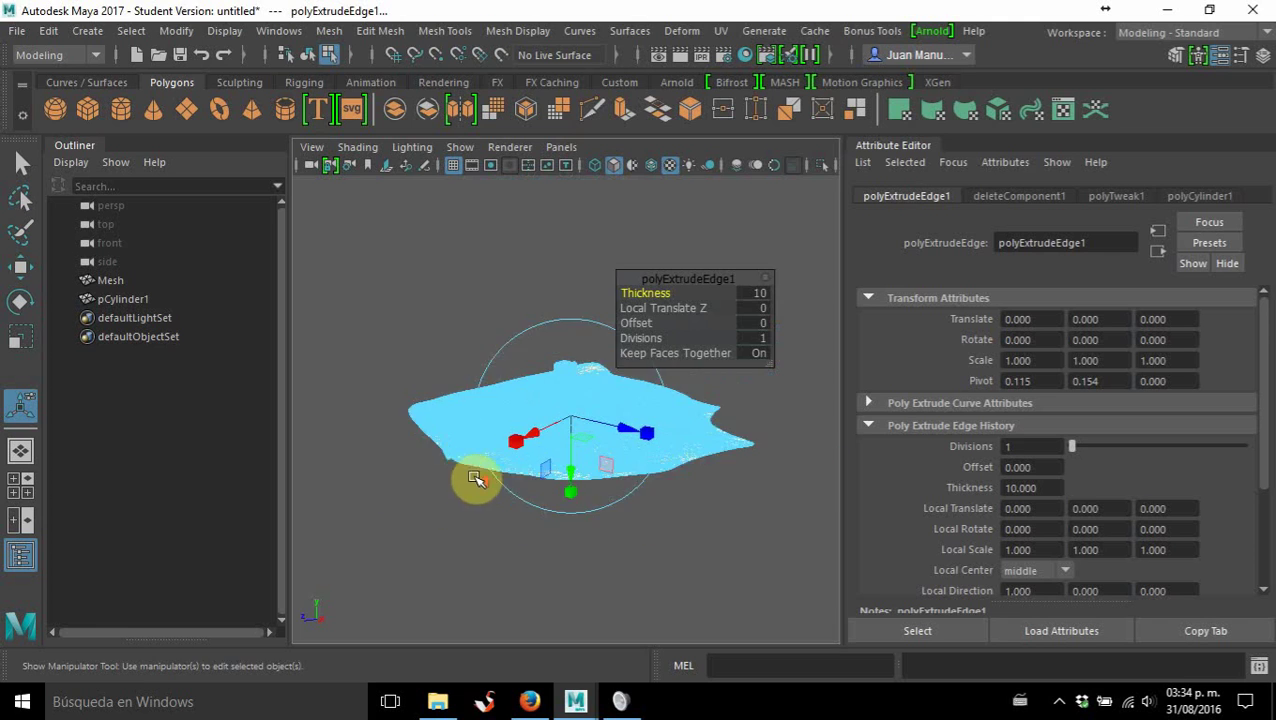
{"action": "scroll", "coordinate": [475, 479], "scroll_direction": "up", "scroll_amount": 10}
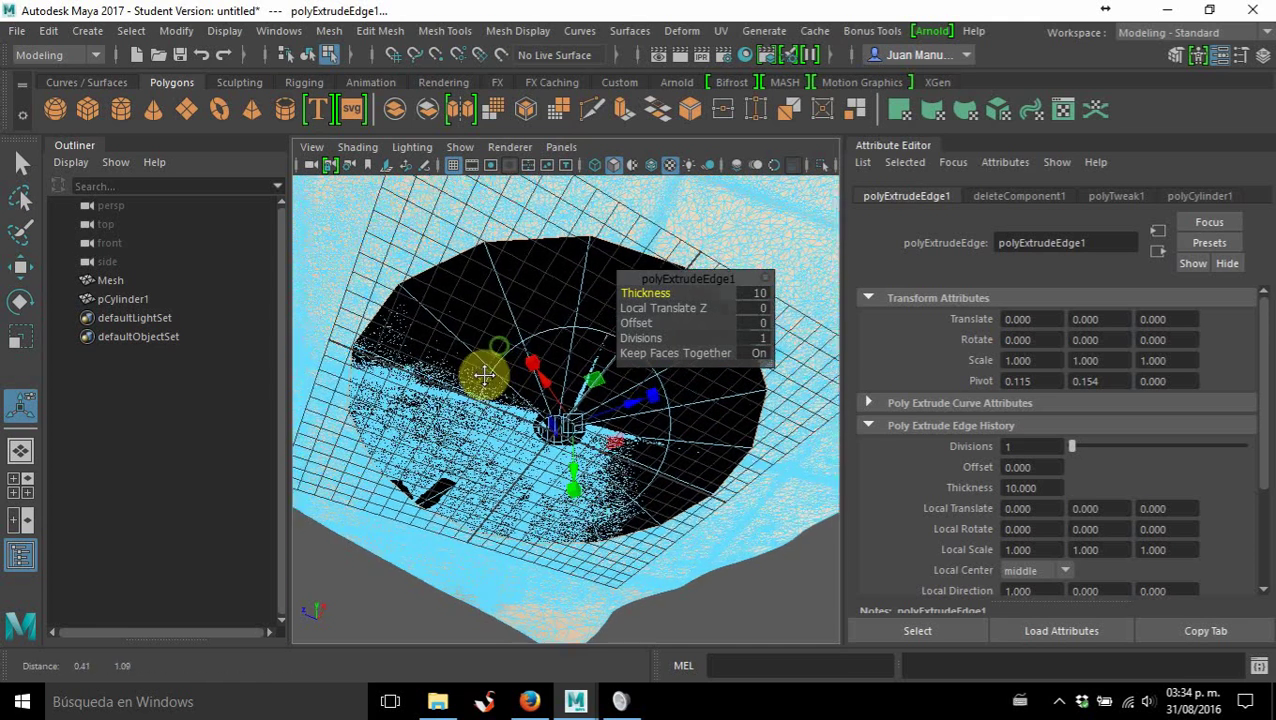
{"action": "scroll", "coordinate": [484, 374], "scroll_direction": "down", "scroll_amount": 2}
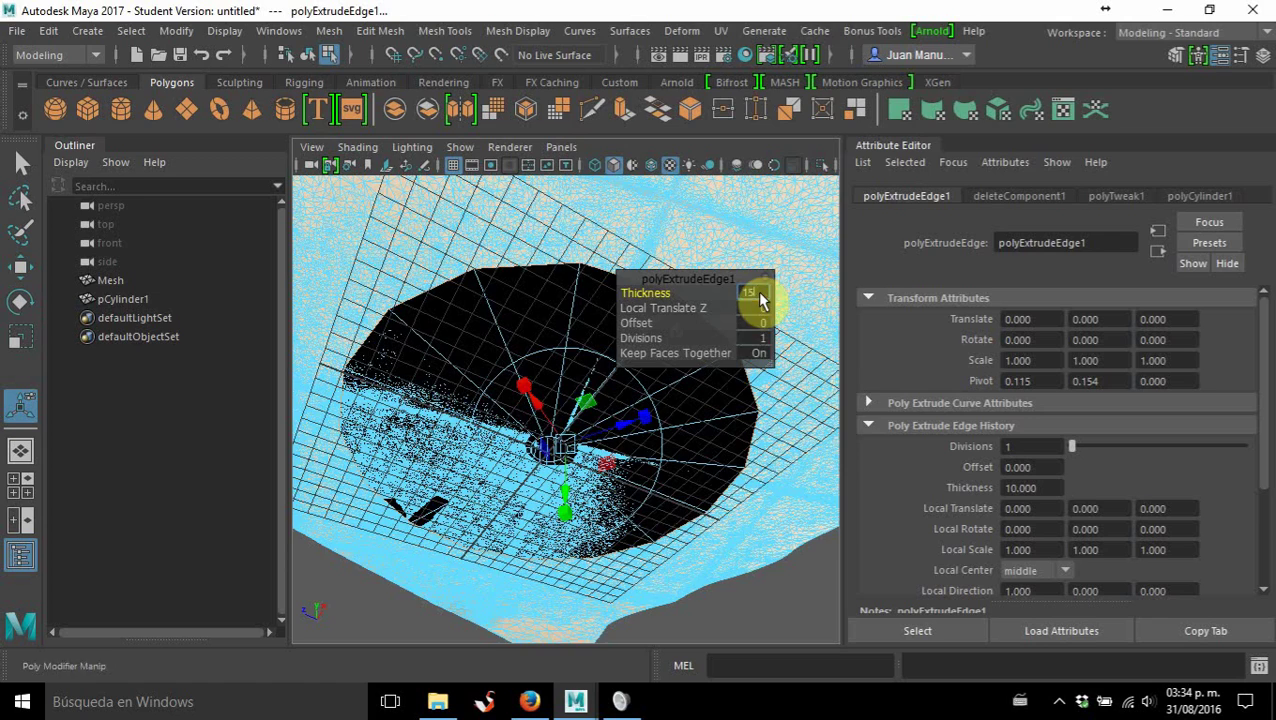
{"action": "key", "text": "Return"}
{"action": "left_click_drag", "start_coordinate": [760, 299], "coordinate": [605, 464], "text": "alt"}
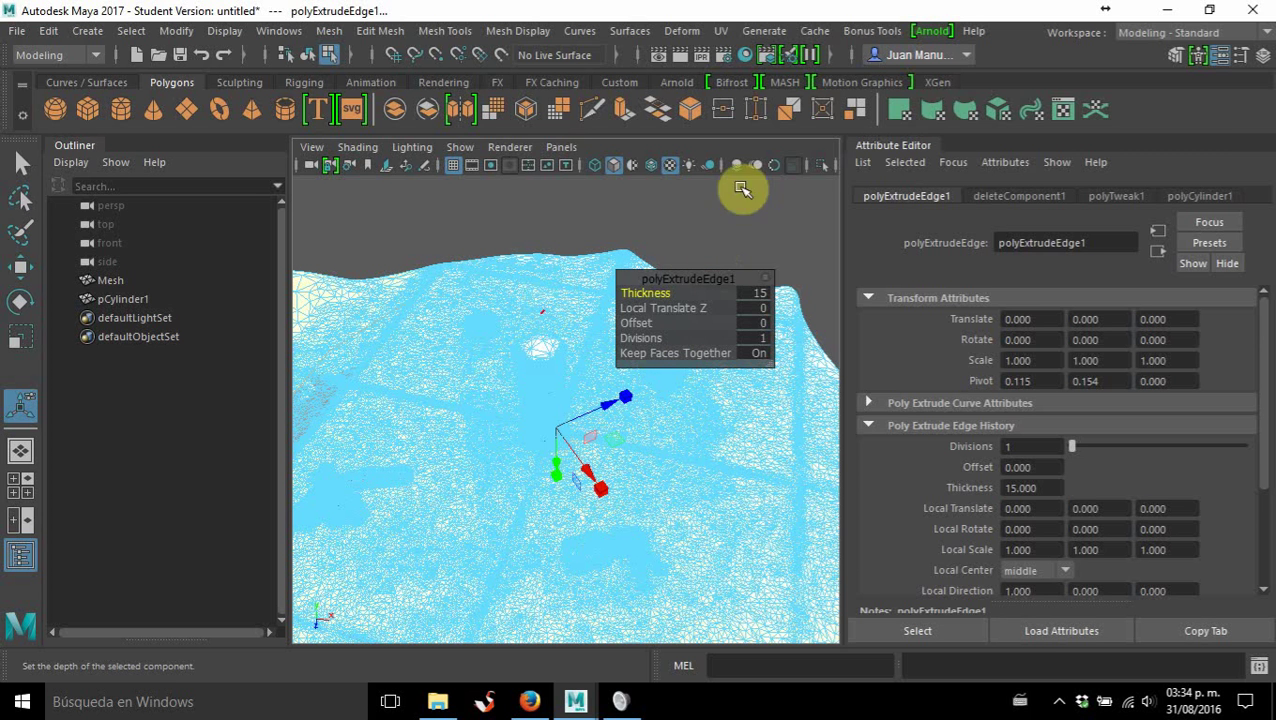
Clear the edge selection on the scanned mesh and select the cylinder in object mode.
{"action": "left_click", "coordinate": [20, 163]}
{"action": "left_click", "coordinate": [477, 272]}
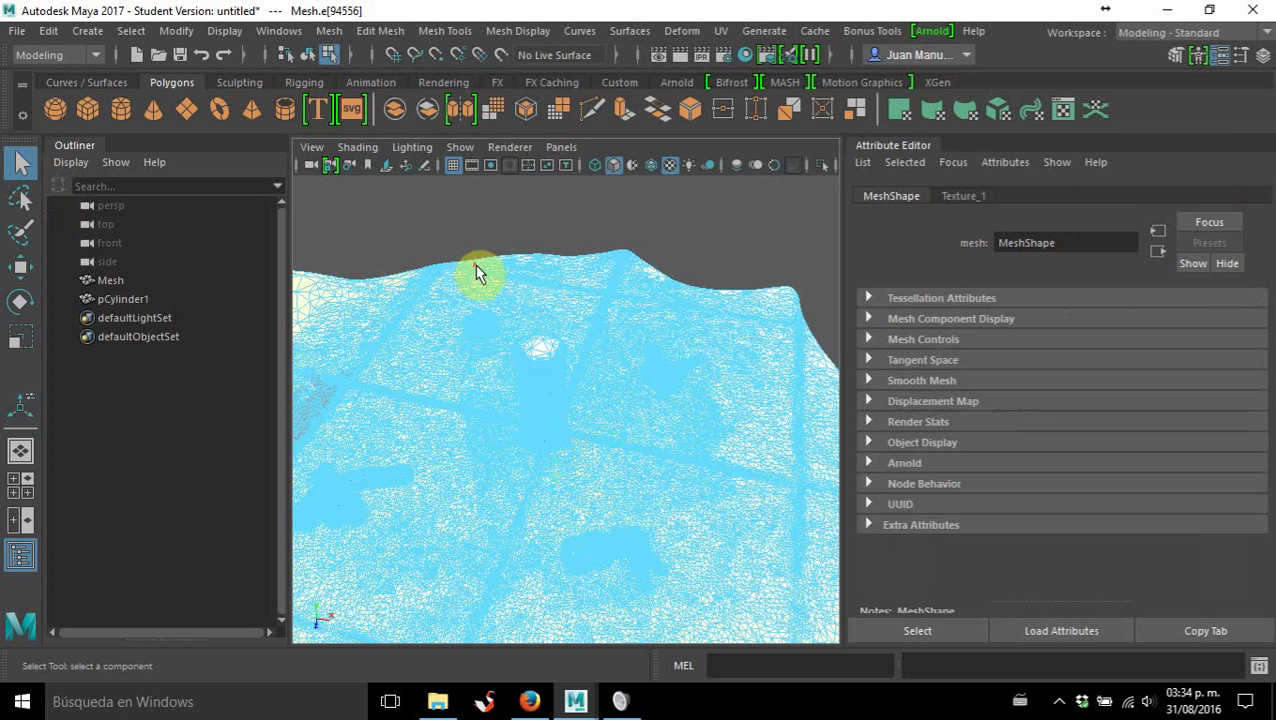
{"action": "left_click", "coordinate": [500, 218]}
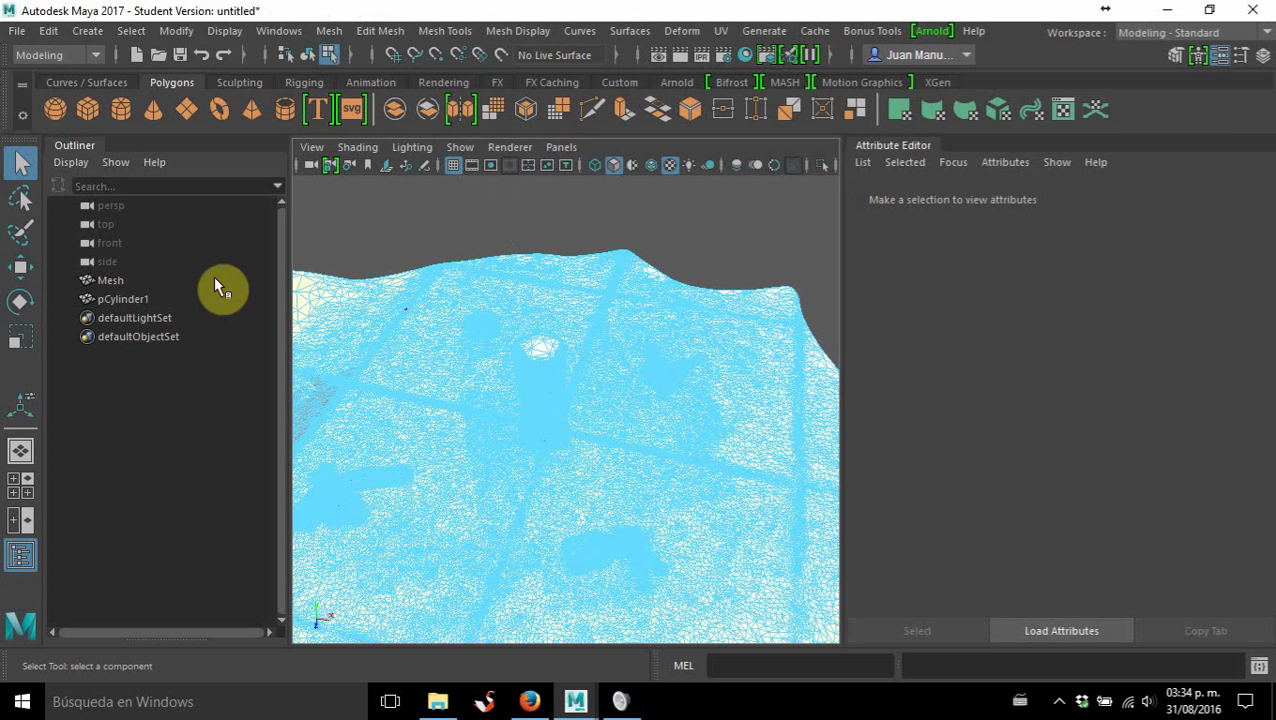
{"action": "right_click_drag", "start_coordinate": [416, 238], "coordinate": [507, 131]}
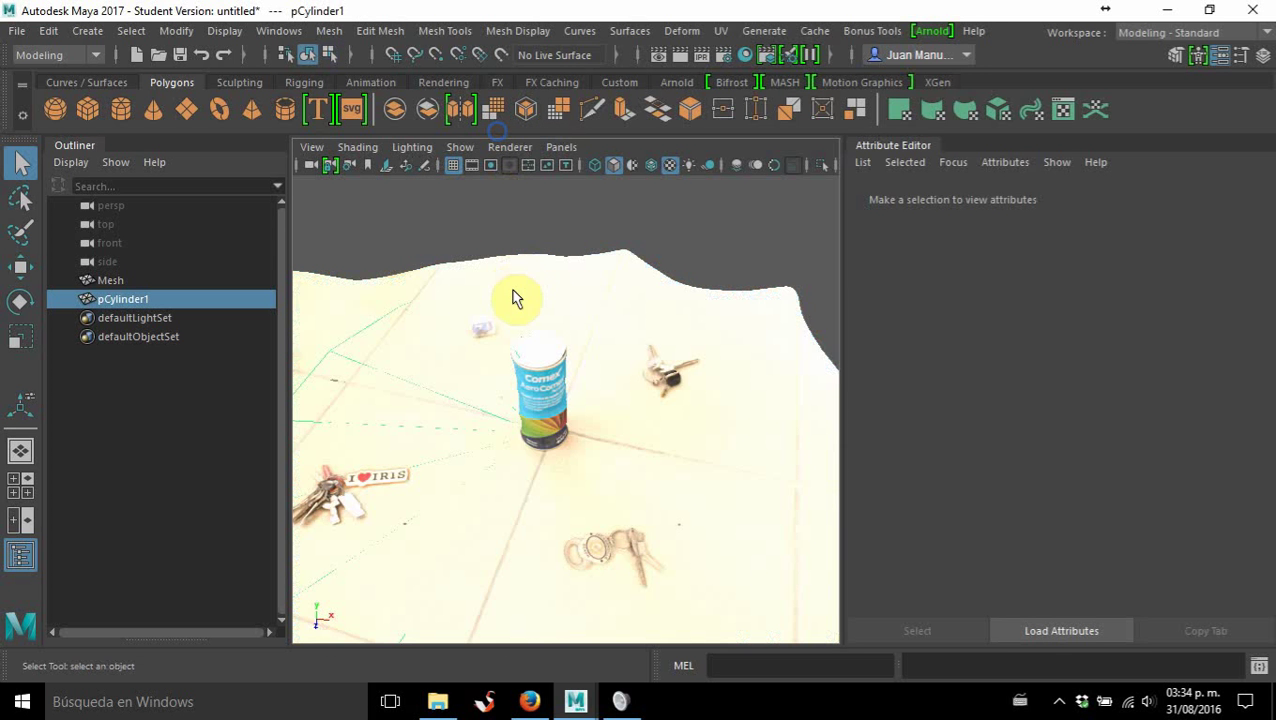
Examine the scanned can and the cylinder's extruded base from above, from several sides and from underneath.
{"action": "left_click_drag", "start_coordinate": [536, 451], "coordinate": [536, 420], "text": "alt"}
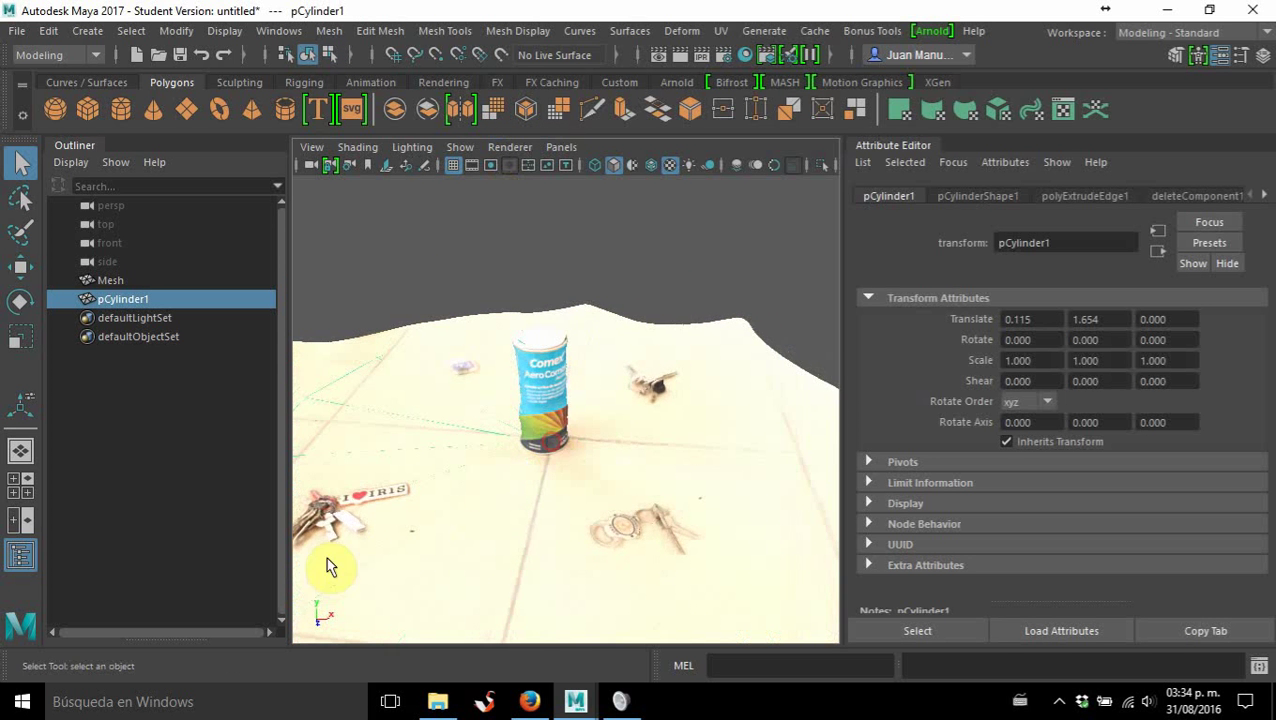
{"action": "left_click_drag", "start_coordinate": [608, 514], "coordinate": [514, 460], "text": "alt"}
{"action": "middle_click_drag", "start_coordinate": [514, 460], "coordinate": [607, 461], "text": "alt"}
{"action": "scroll", "coordinate": [578, 407], "scroll_direction": "up", "scroll_amount": 6}
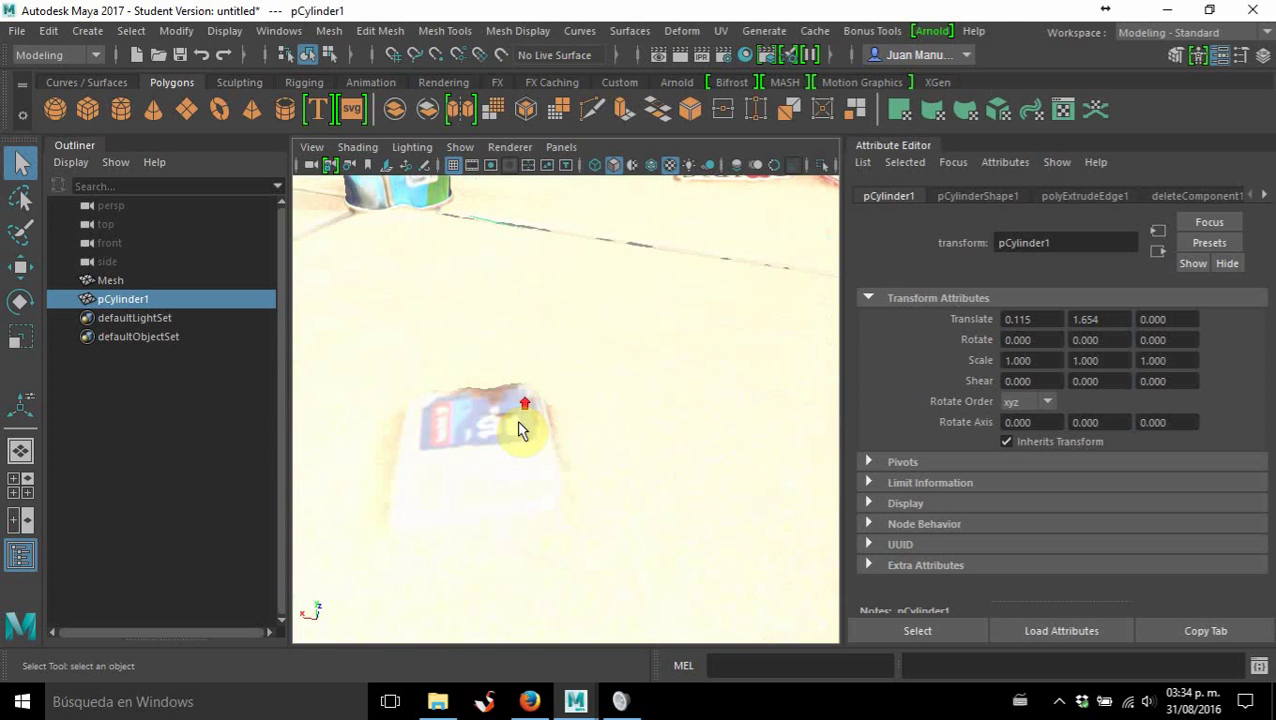
{"action": "scroll", "coordinate": [501, 455], "scroll_direction": "down", "scroll_amount": 6}
{"action": "left_click_drag", "start_coordinate": [501, 455], "coordinate": [686, 450], "text": "alt"}
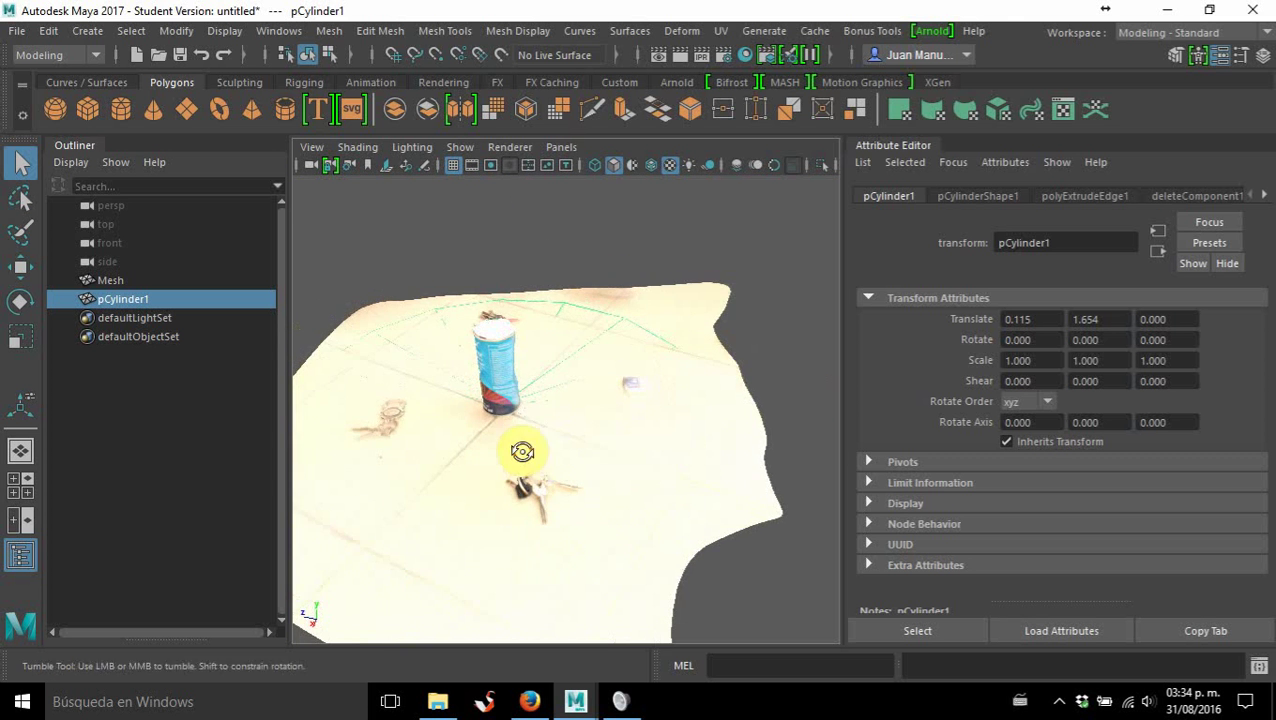
{"action": "left_click_drag", "start_coordinate": [521, 450], "coordinate": [552, 421], "text": "alt"}
{"action": "scroll", "coordinate": [553, 421], "scroll_direction": "up", "scroll_amount": 3}
{"action": "scroll", "coordinate": [553, 421], "scroll_direction": "down", "scroll_amount": 2}
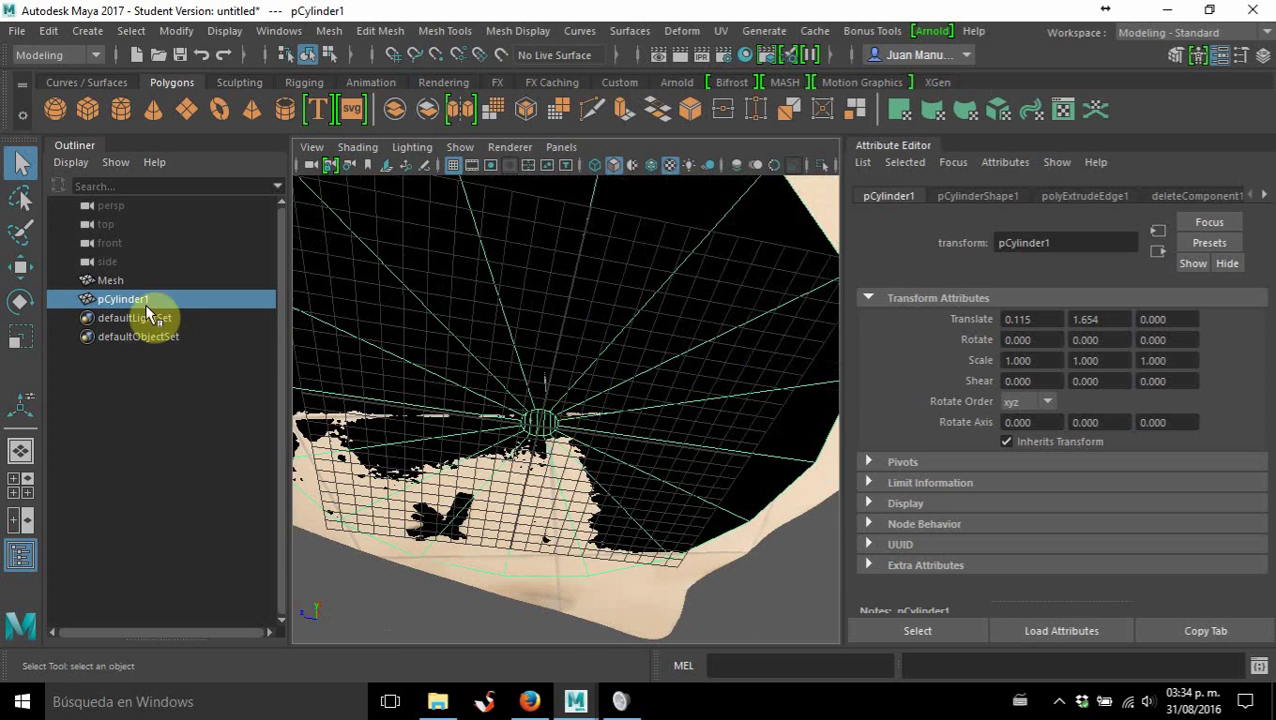
Select the edge loop where the cylinder wall meets the extruded ground and bevel it with a fraction of 0.01.
{"action": "scroll", "coordinate": [488, 430], "scroll_direction": "up", "scroll_amount": 10}
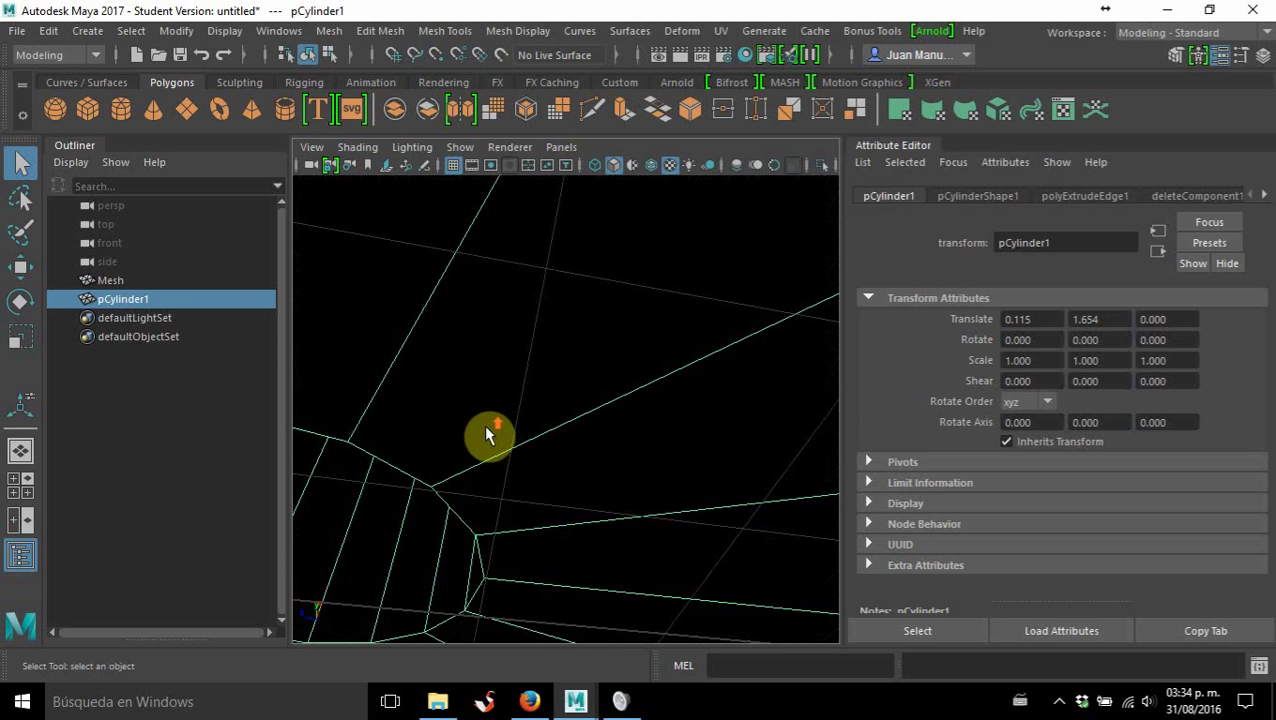
{"action": "scroll", "coordinate": [488, 430], "scroll_direction": "down", "scroll_amount": 8}
{"action": "left_click_drag", "start_coordinate": [478, 450], "coordinate": [541, 444], "text": "alt"}
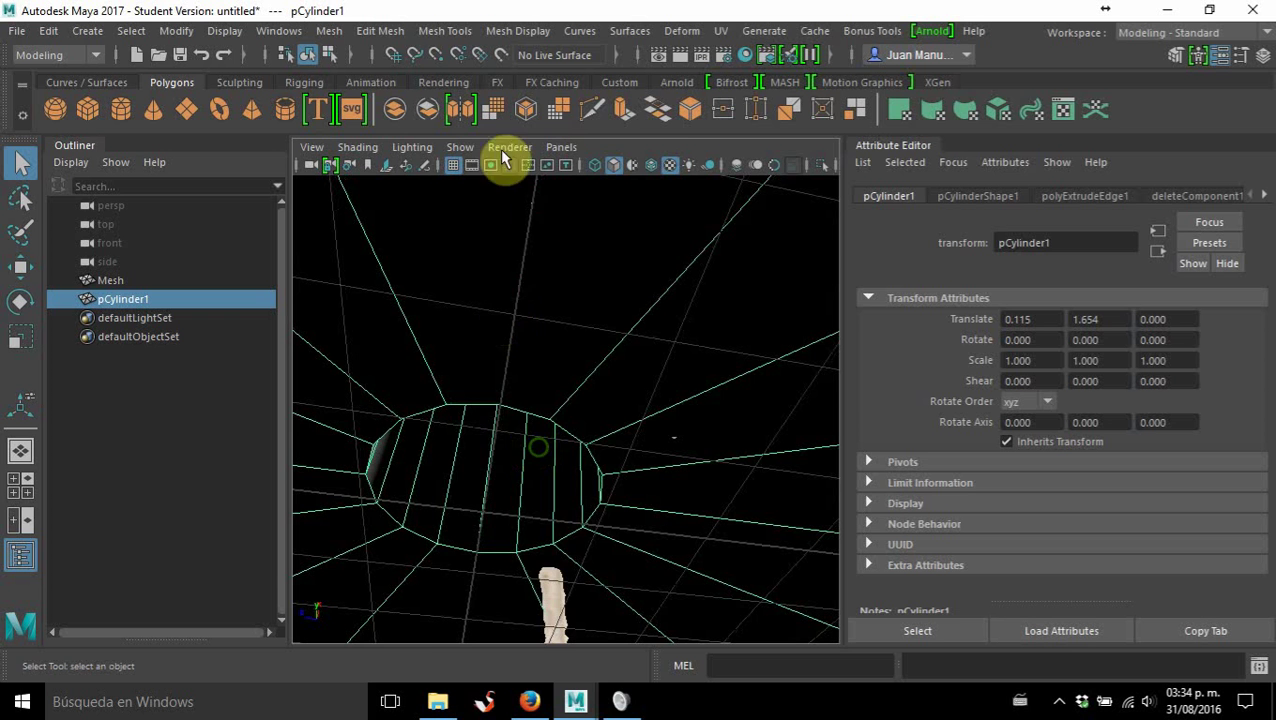
{"action": "right_click_drag", "start_coordinate": [541, 245], "coordinate": [537, 110]}
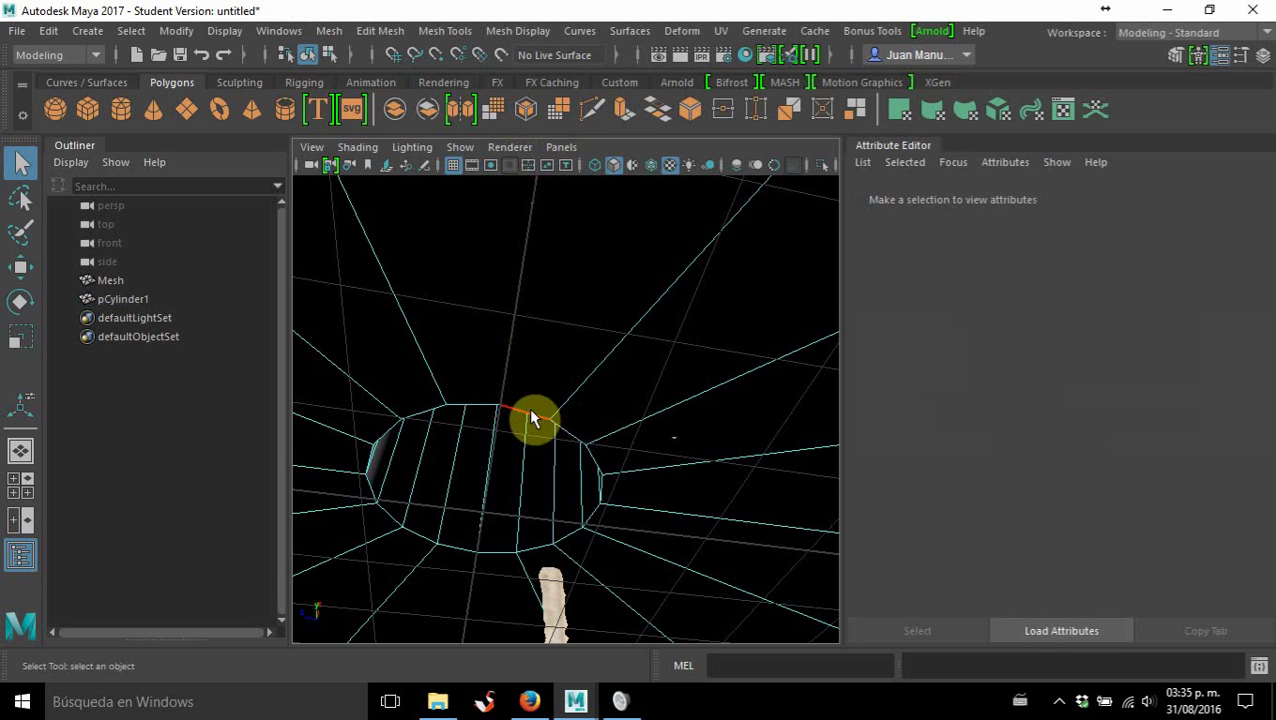
{"action": "left_click", "coordinate": [531, 418]}
{"action": "left_click", "coordinate": [679, 119]}
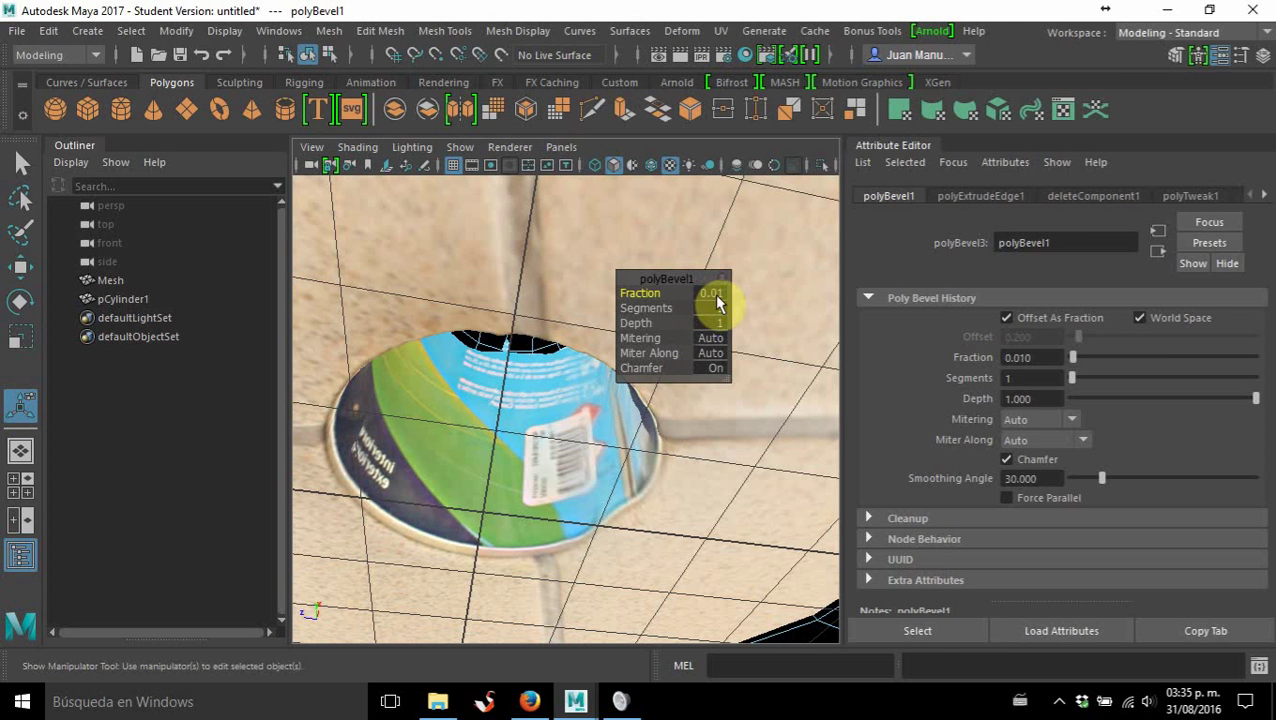
Select the edge loop around the cylinder's base again and bevel it with a fraction of 0.02.
{"action": "mouse_move", "coordinate": [716, 302]}
{"action": "left_mouse_down", "text": "alt"}
{"action": "mouse_move", "coordinate": [550, 407]}
{"action": "mouse_move", "coordinate": [535, 490]}
{"action": "left_mouse_up", "text": "alt"}
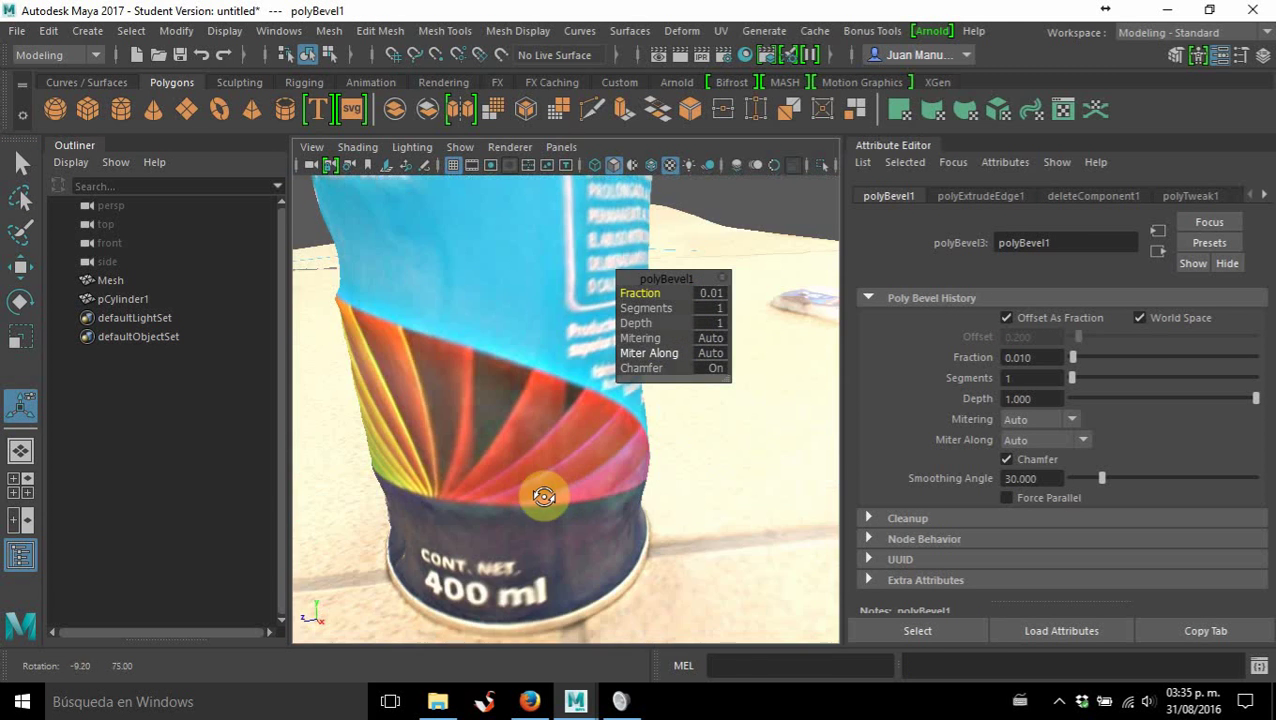
{"action": "left_click_drag", "start_coordinate": [570, 297], "coordinate": [577, 397], "text": "alt"}
{"action": "middle_click_drag", "start_coordinate": [577, 397], "coordinate": [561, 265], "text": "alt"}
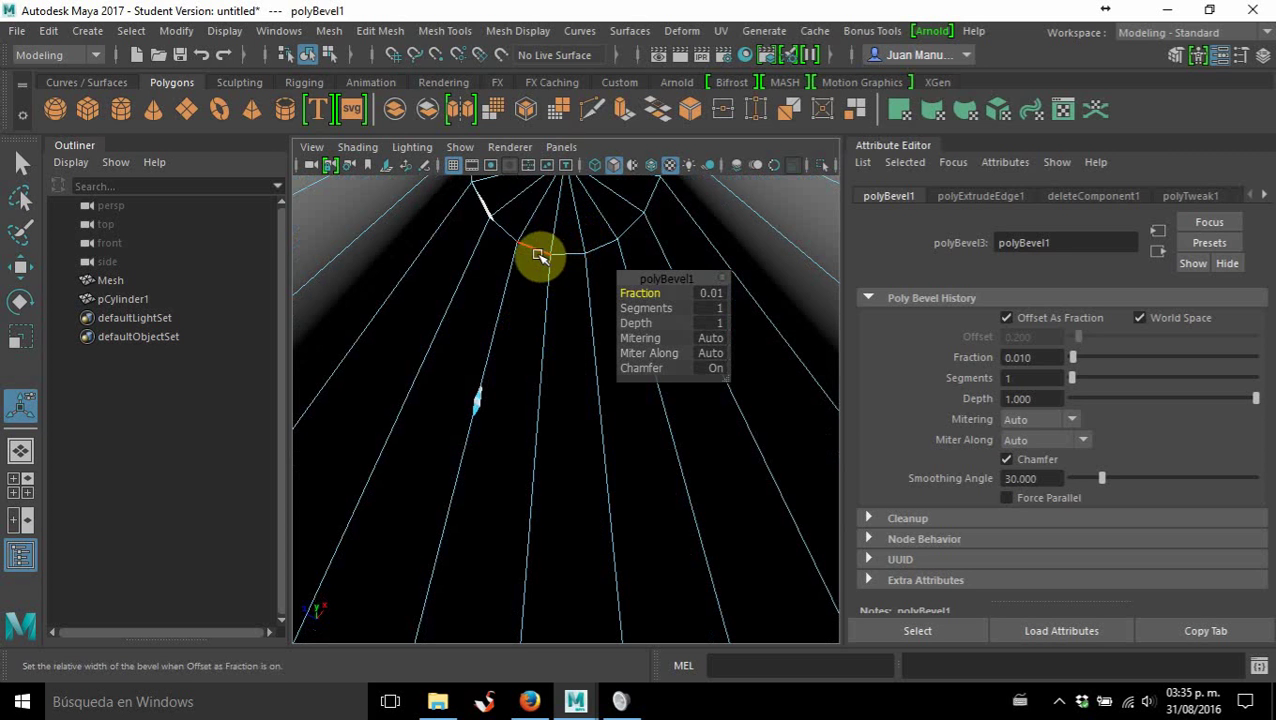
{"action": "left_click", "coordinate": [537, 255]}
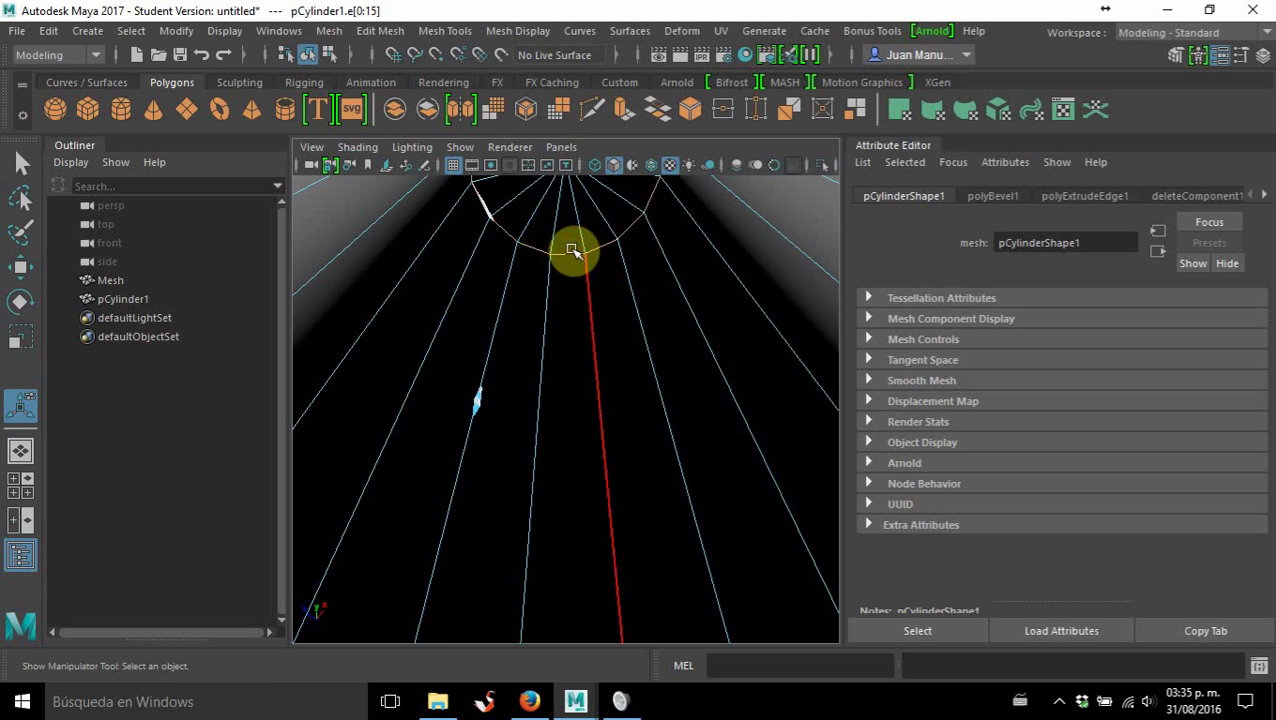
{"action": "scroll", "coordinate": [547, 268], "scroll_direction": "up", "scroll_amount": 3}
{"action": "scroll", "coordinate": [547, 268], "scroll_direction": "down", "scroll_amount": 3}
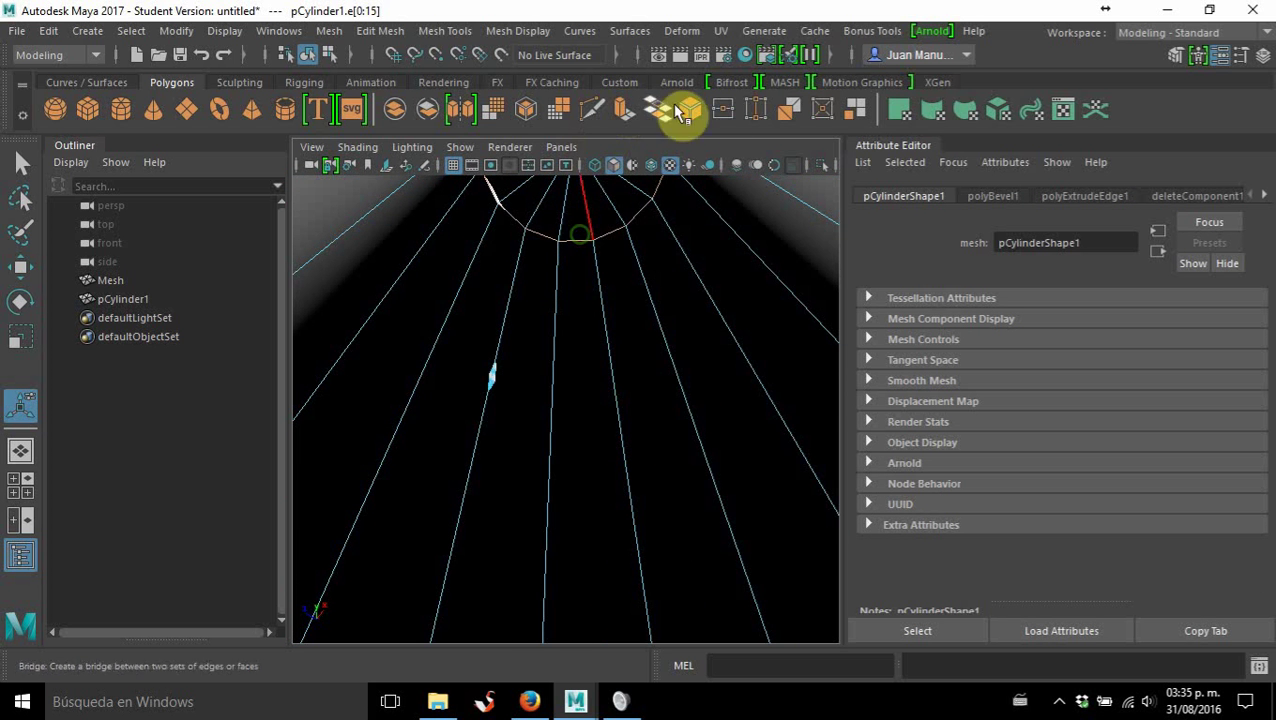
{"action": "left_click", "coordinate": [690, 110]}
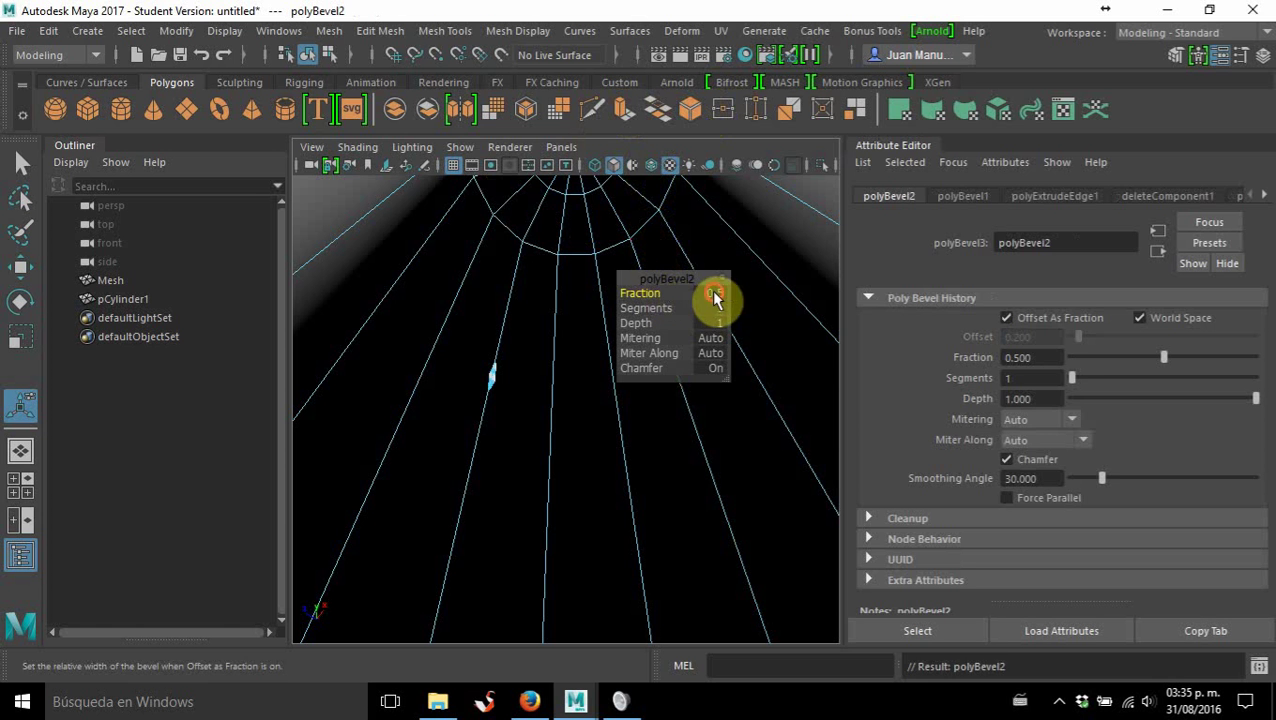
{"action": "left_click", "coordinate": [709, 292]}
{"action": "type", "text": ".02"}
{"action": "key", "text": "Return"}
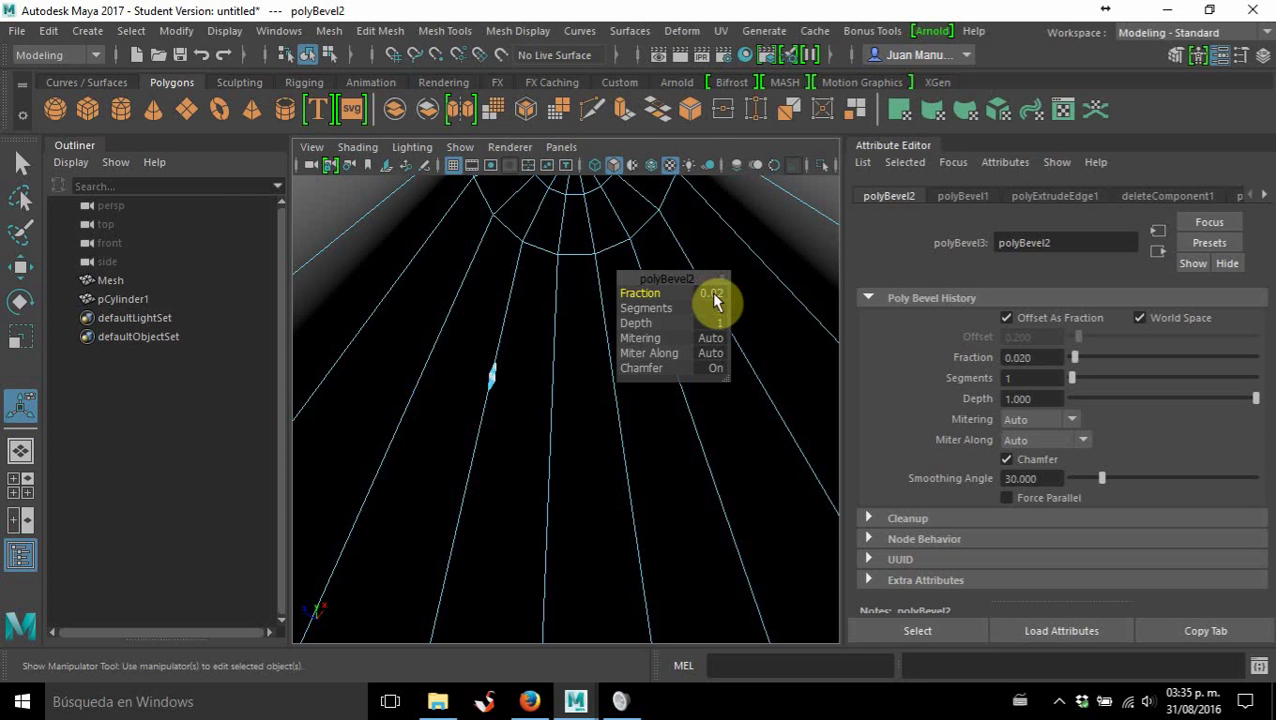
{"action": "left_click_drag", "start_coordinate": [718, 302], "coordinate": [570, 242], "text": "alt"}
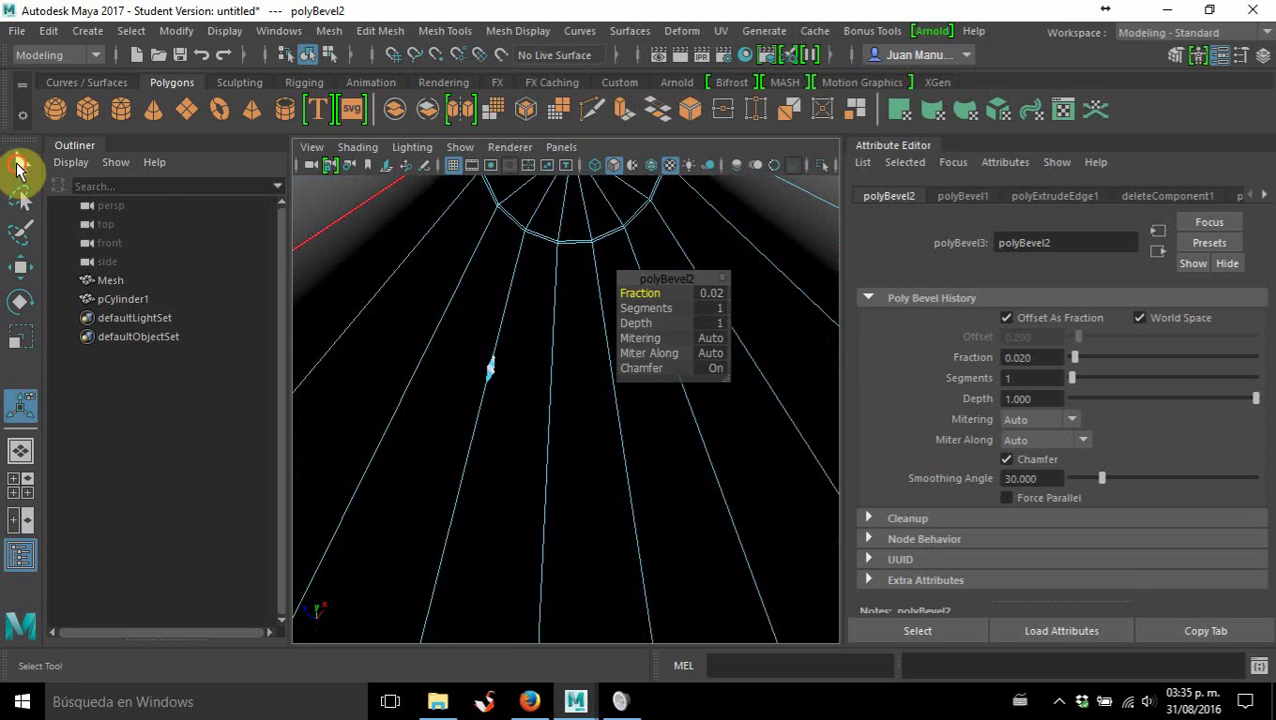
Return the cylinder to object mode, select the scanned mesh and activate the Move tool close to the can's base.
{"action": "left_click", "coordinate": [20, 166]}
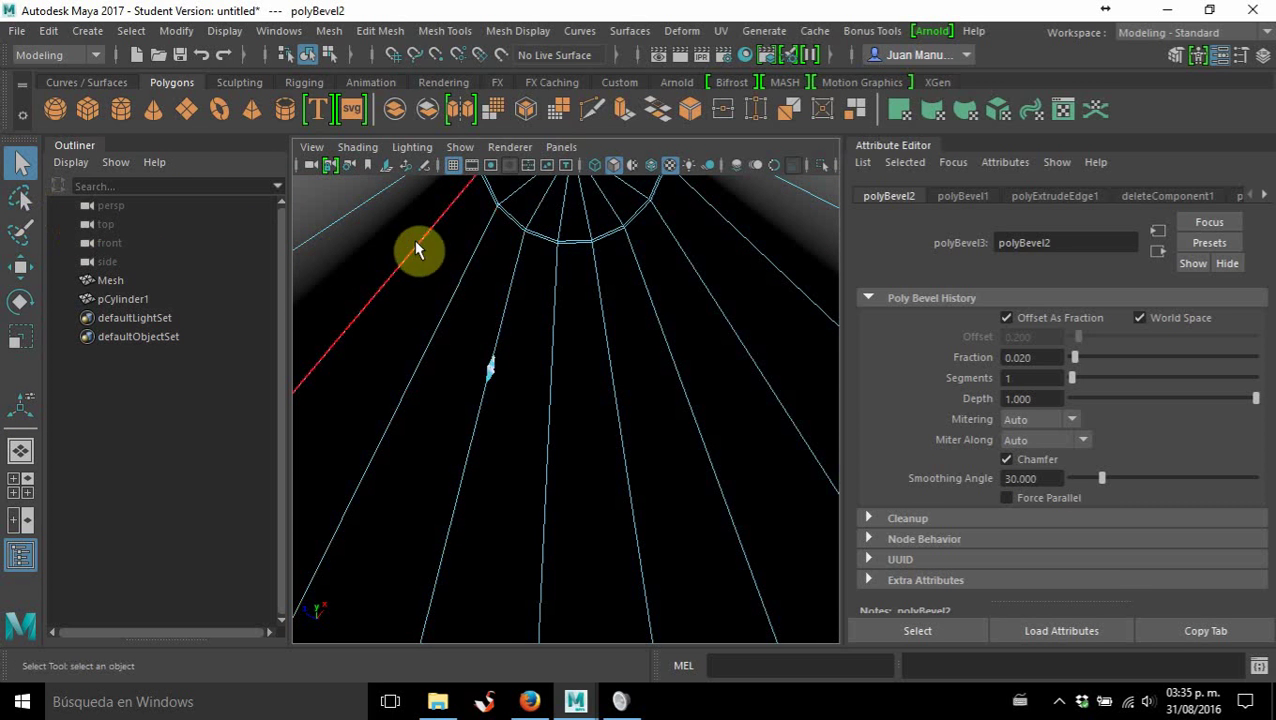
{"action": "right_click_drag", "start_coordinate": [418, 161], "coordinate": [491, 134]}
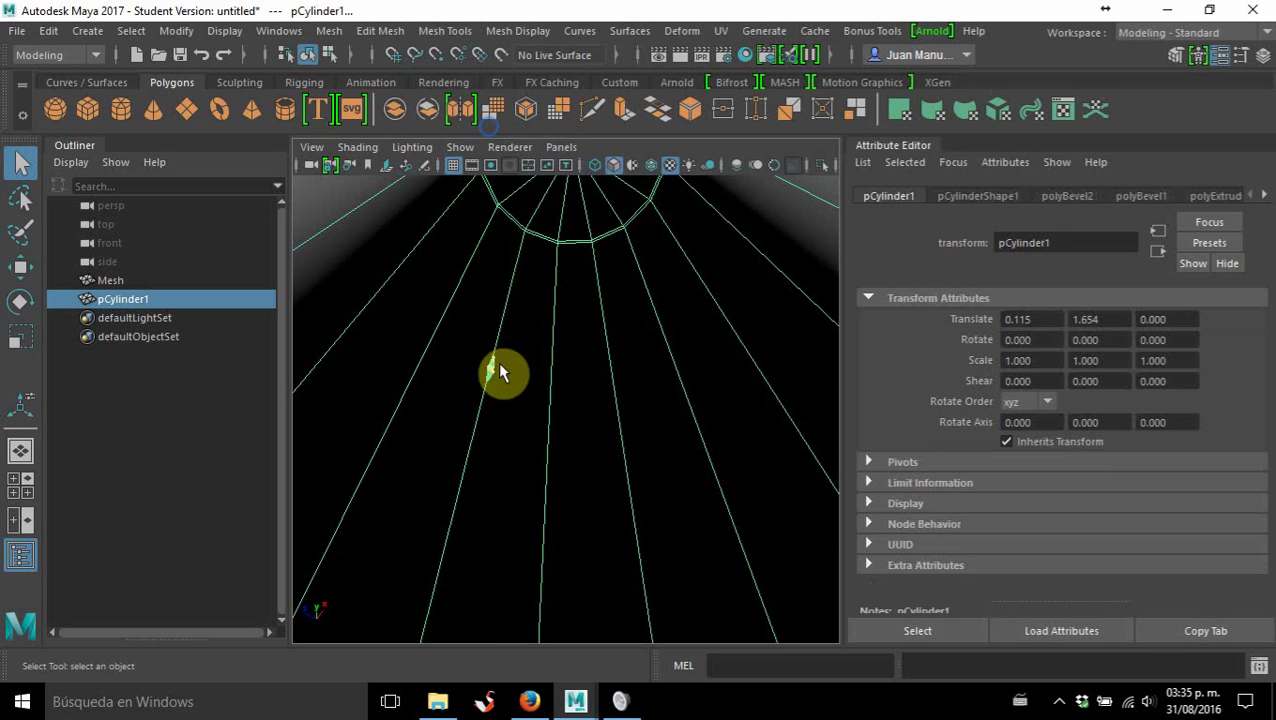
{"action": "left_click", "coordinate": [493, 368]}
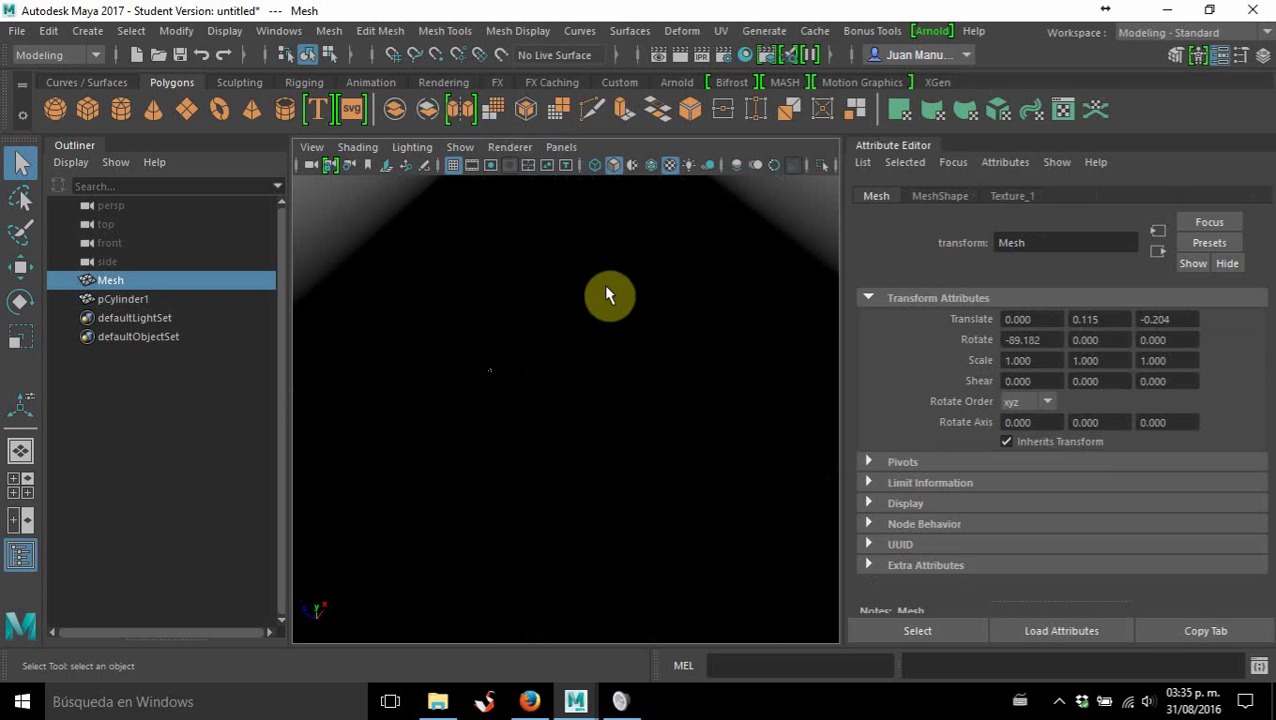
{"action": "scroll", "coordinate": [605, 293], "scroll_direction": "down", "scroll_amount": 5}
{"action": "left_click_drag", "start_coordinate": [607, 293], "coordinate": [533, 452], "text": "alt"}
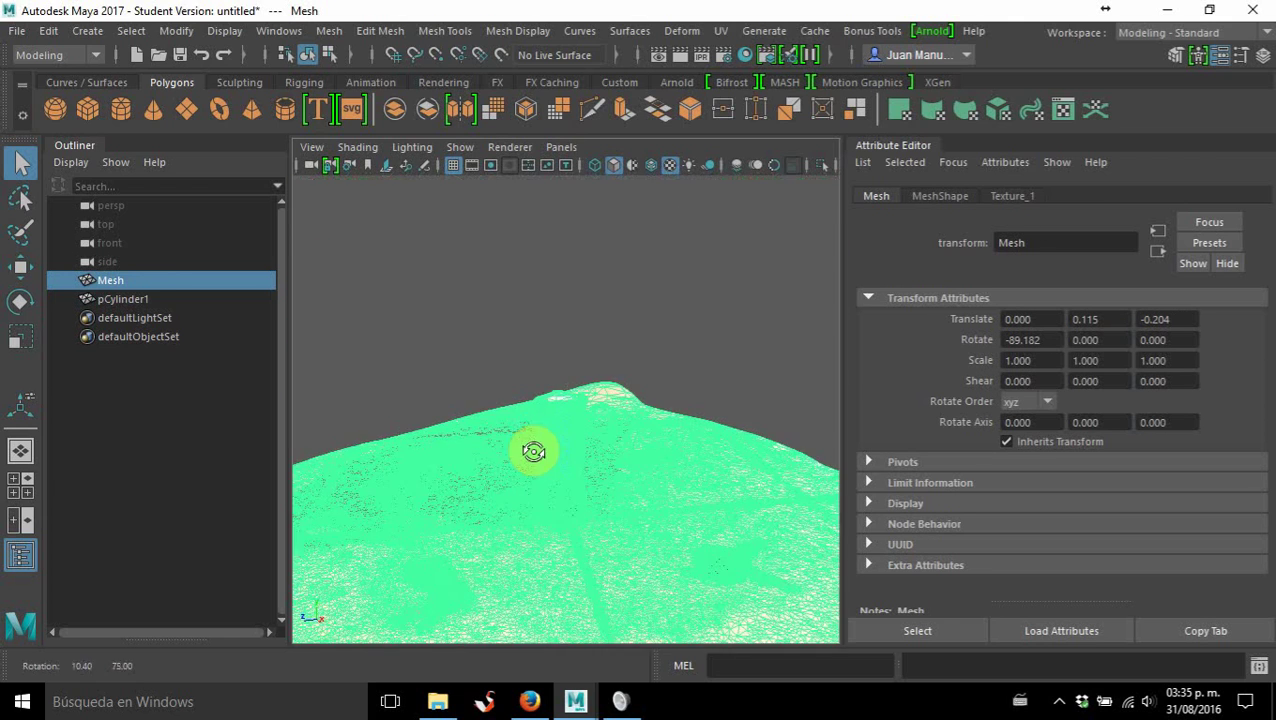
{"action": "scroll", "coordinate": [536, 456], "scroll_direction": "up", "scroll_amount": 5}
{"action": "left_click", "coordinate": [21, 265]}
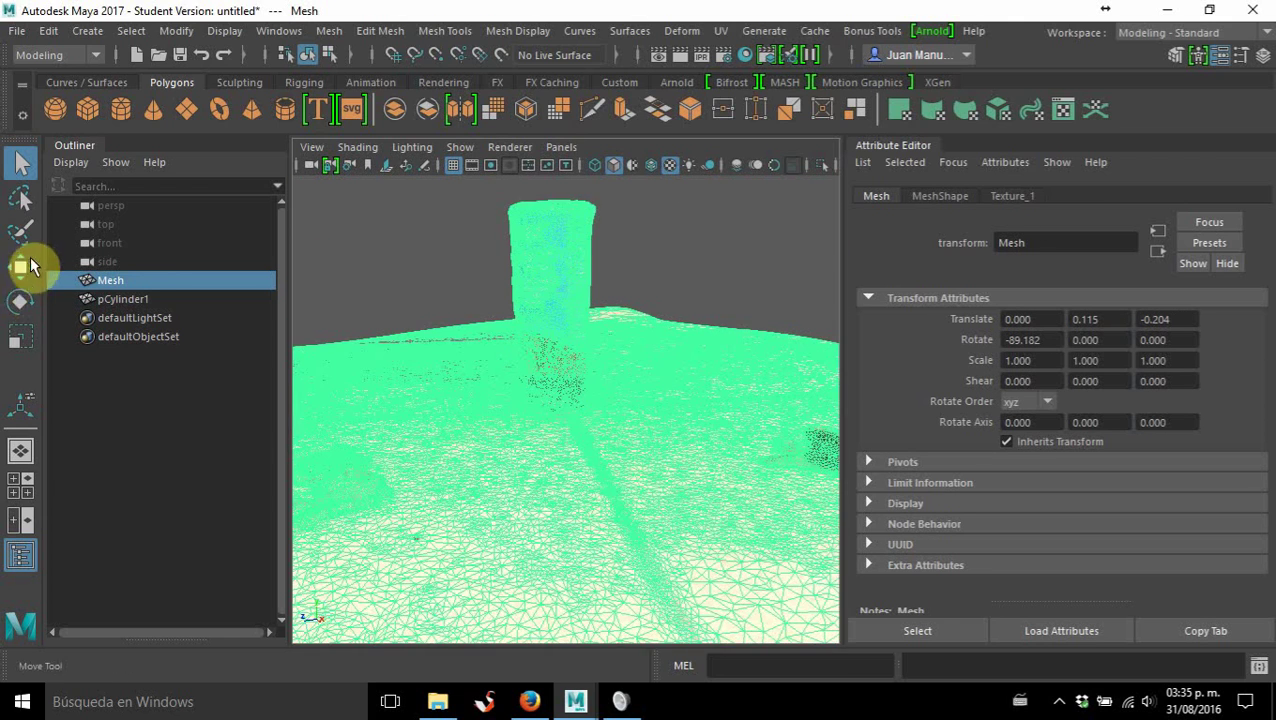
{"action": "scroll", "coordinate": [512, 423], "scroll_direction": "up", "scroll_amount": 10}
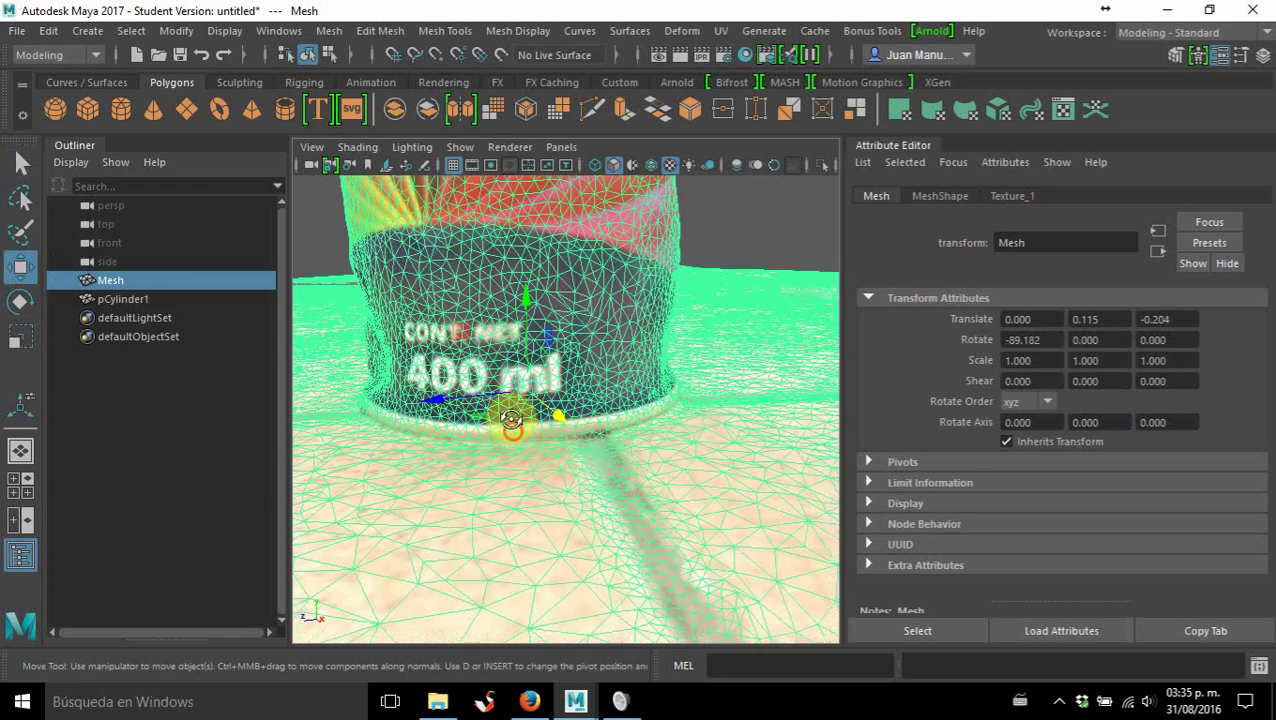
{"action": "scroll", "coordinate": [513, 293], "scroll_direction": "up", "scroll_amount": 8}
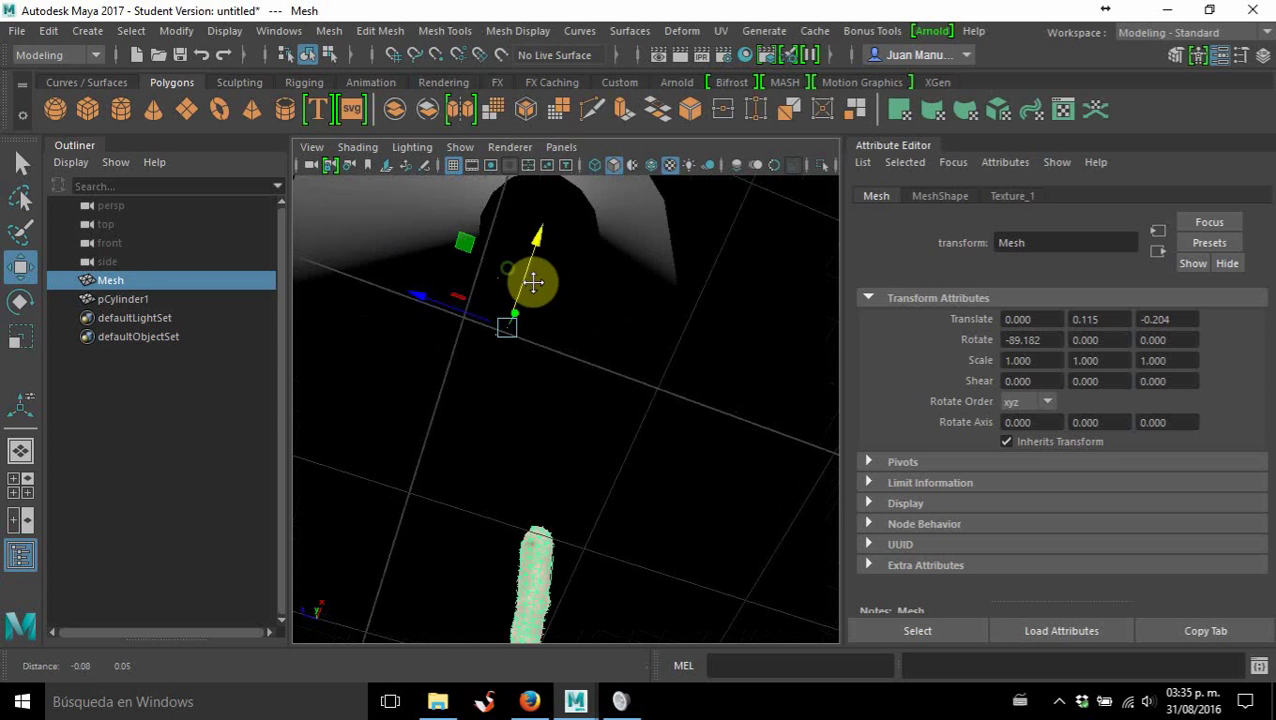
Cut the scanned mesh from the scene to view the beveled cylinder alone, and undo the cut.
{"action": "key", "text": "q"}
{"action": "key", "text": "ctrl+s"}
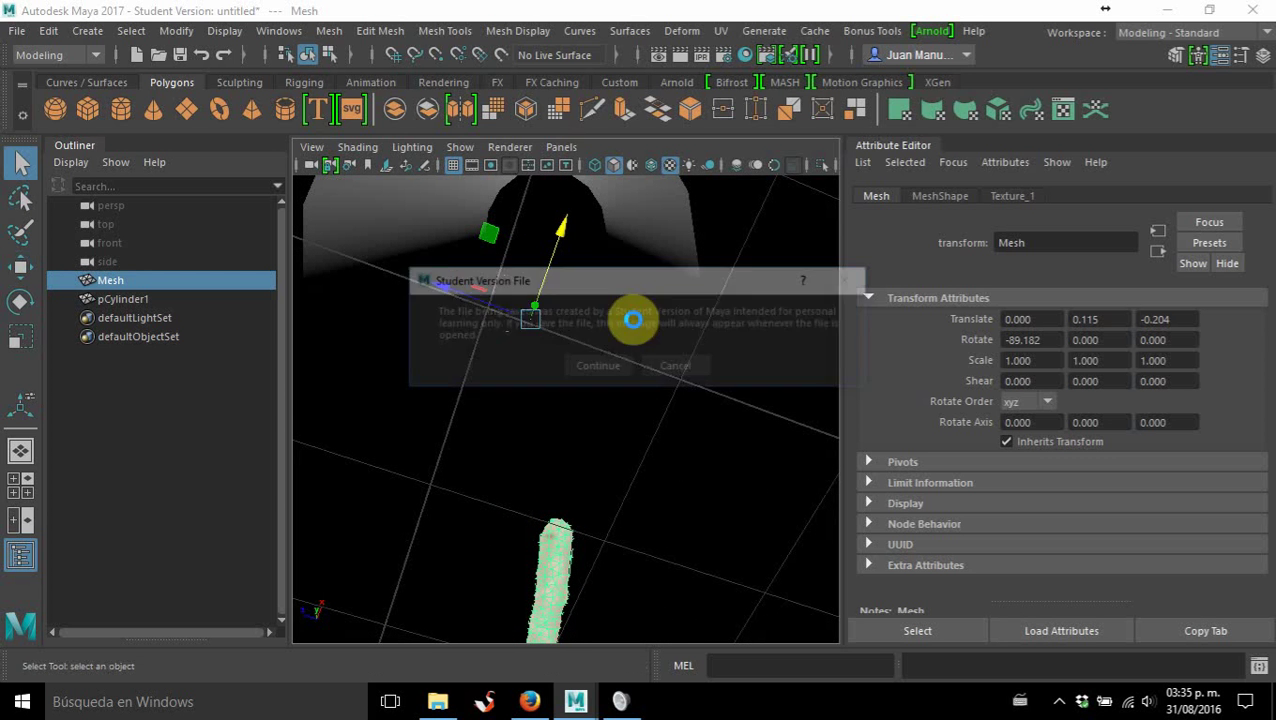
{"action": "left_click", "coordinate": [601, 369]}
{"action": "key", "text": "Delete"}
{"action": "left_click", "coordinate": [549, 246]}
{"action": "key", "text": "w"}
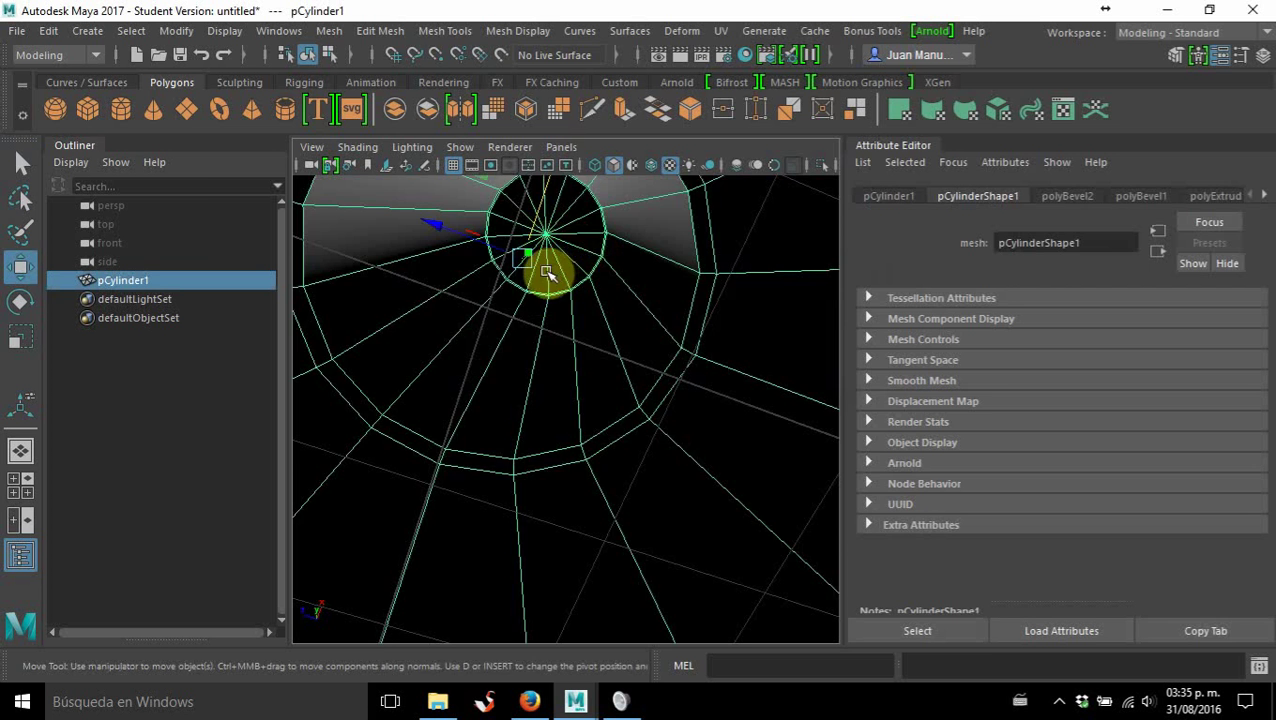
{"action": "left_click_drag", "start_coordinate": [548, 272], "coordinate": [540, 362], "text": "alt"}
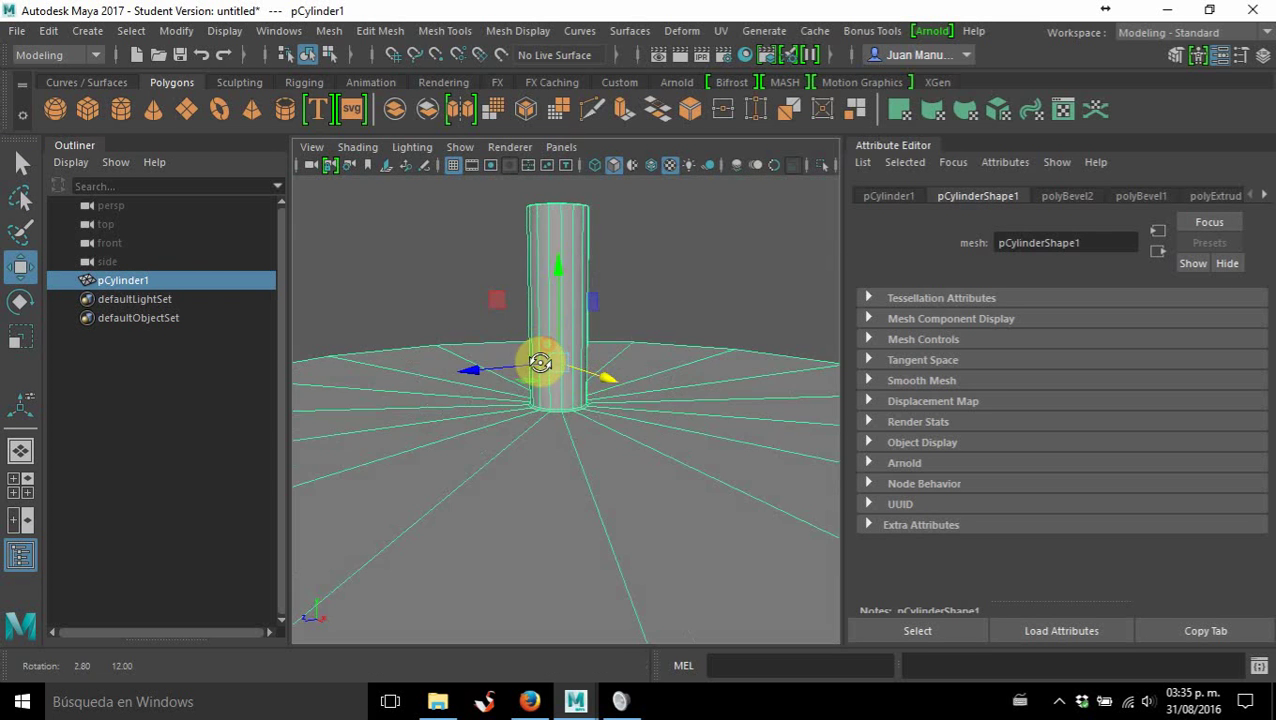
{"action": "key", "text": "ctrl+z"}
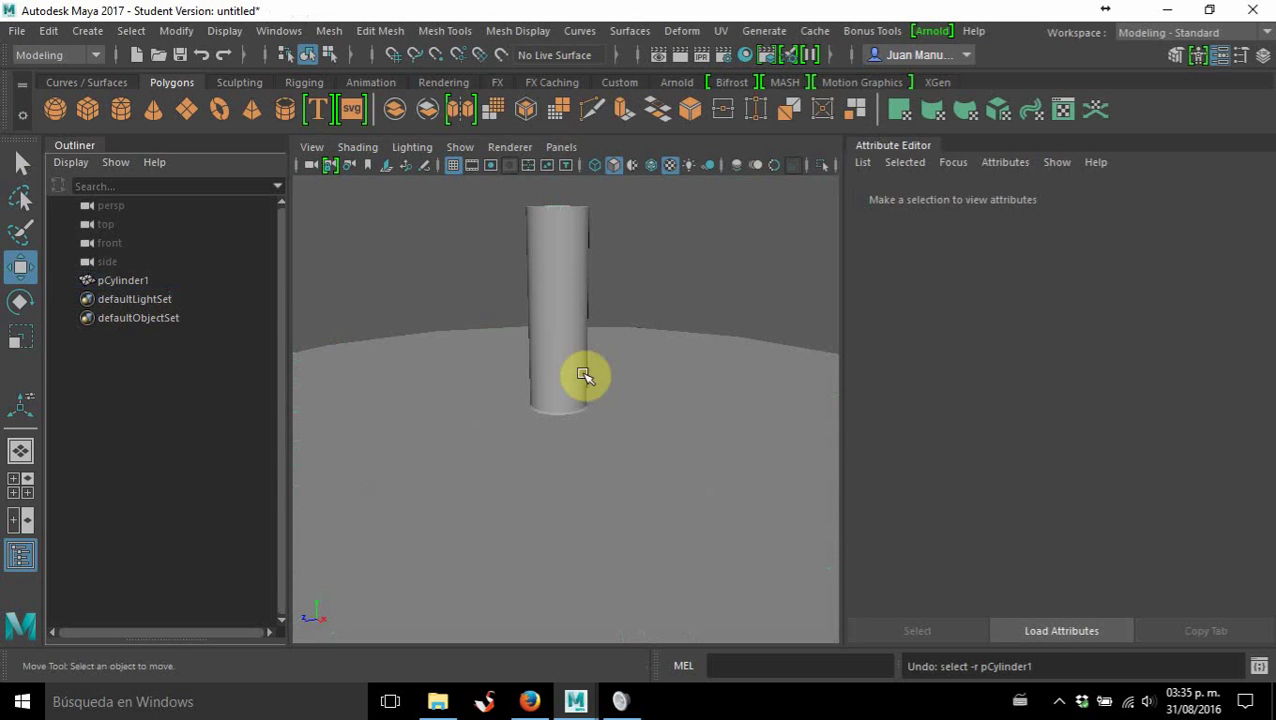
{"action": "key", "text": "ctrl+z"}
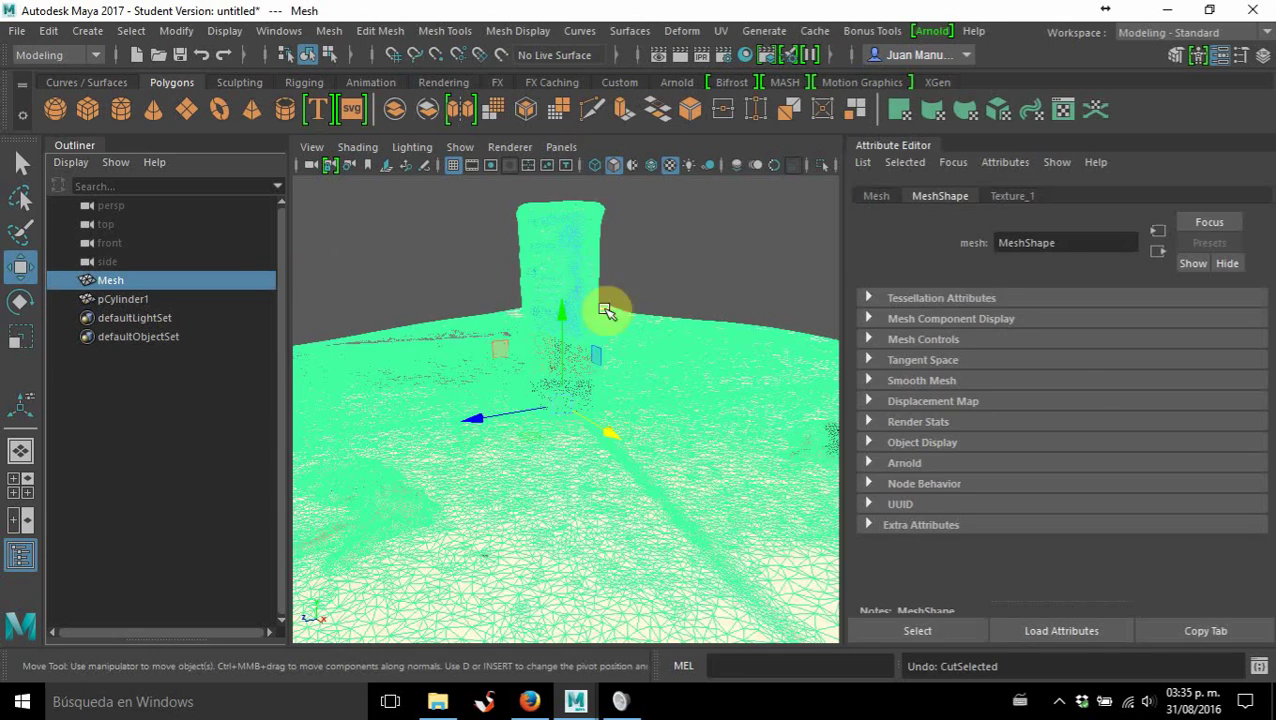
Shift the scanned mesh along X to -0.011, check the can from several sides and show the mesh's transform attributes.
{"action": "left_click_drag", "start_coordinate": [612, 307], "coordinate": [633, 335], "text": "alt"}
{"action": "scroll", "coordinate": [584, 222], "scroll_direction": "up", "scroll_amount": 3}
{"action": "middle_click_drag", "start_coordinate": [584, 222], "coordinate": [510, 407], "text": "alt"}
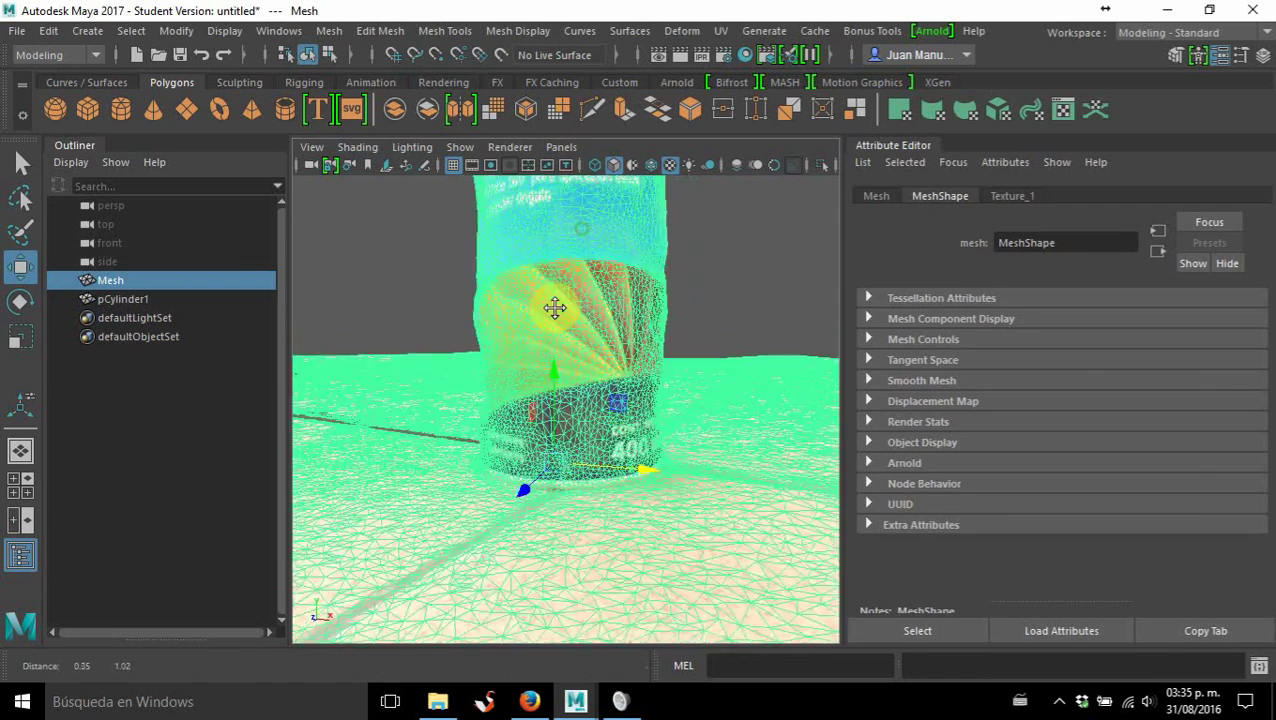
{"action": "left_click_drag", "start_coordinate": [510, 407], "coordinate": [665, 493], "text": "alt"}
{"action": "left_click", "coordinate": [661, 489]}
{"action": "left_click_drag", "start_coordinate": [459, 335], "coordinate": [427, 455], "text": "alt"}
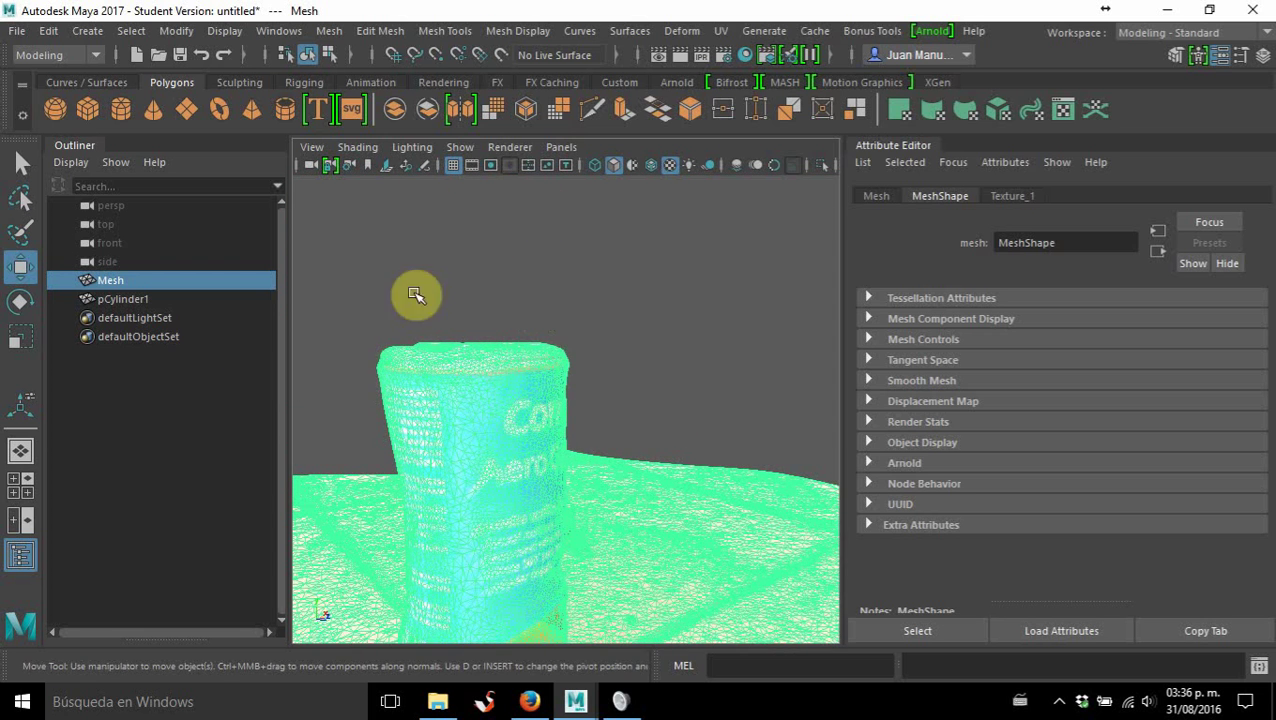
{"action": "middle_click_drag", "start_coordinate": [567, 333], "coordinate": [593, 378], "text": "alt"}
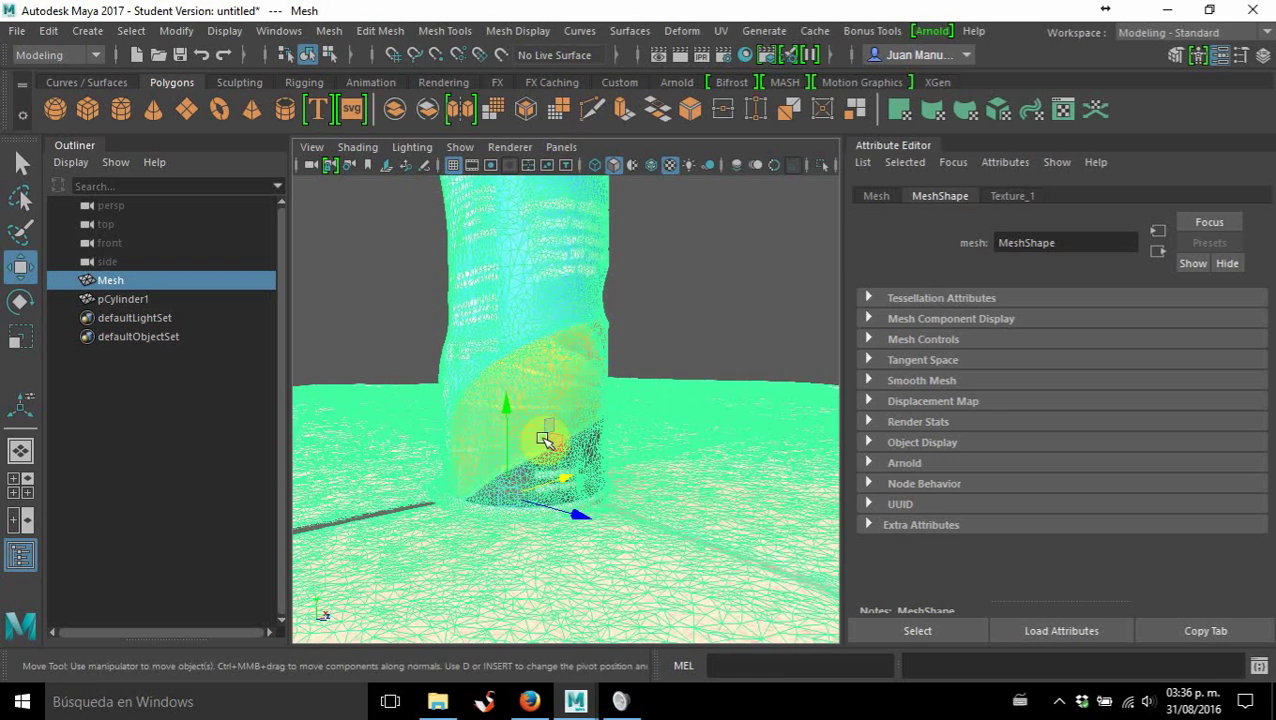
{"action": "left_click_drag", "start_coordinate": [477, 483], "coordinate": [393, 518], "text": "alt"}
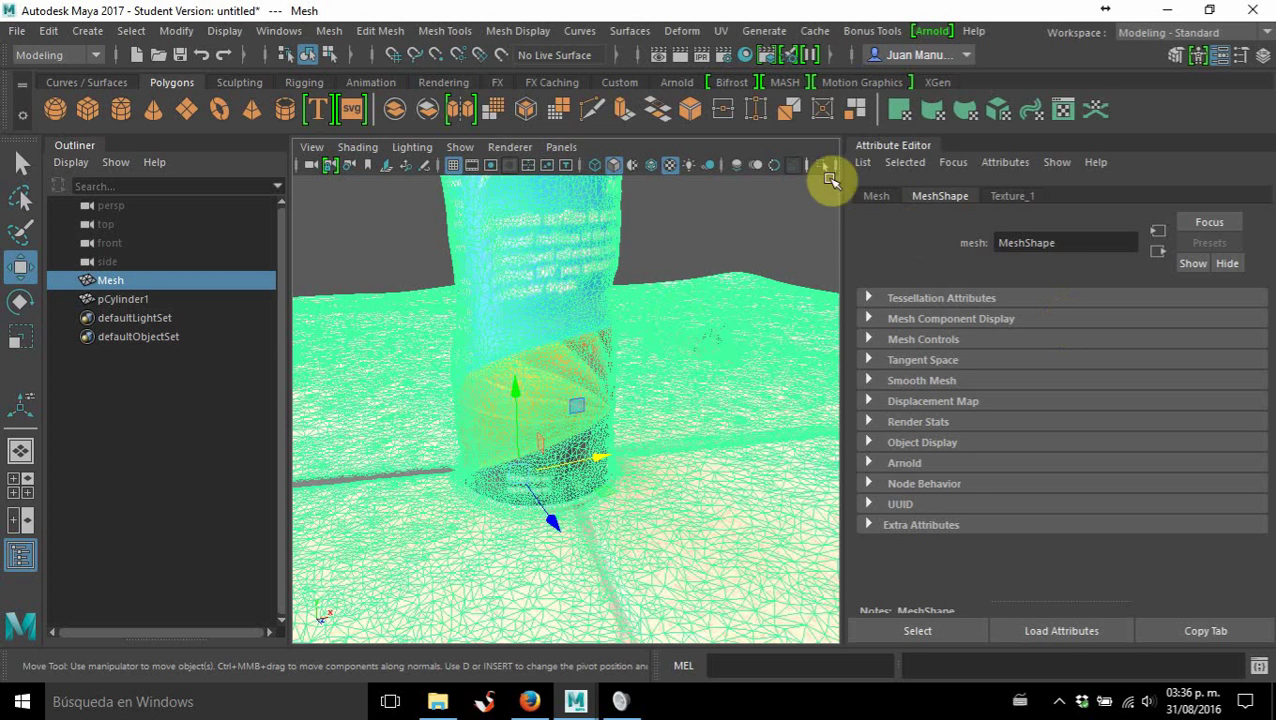
{"action": "left_click", "coordinate": [876, 196]}
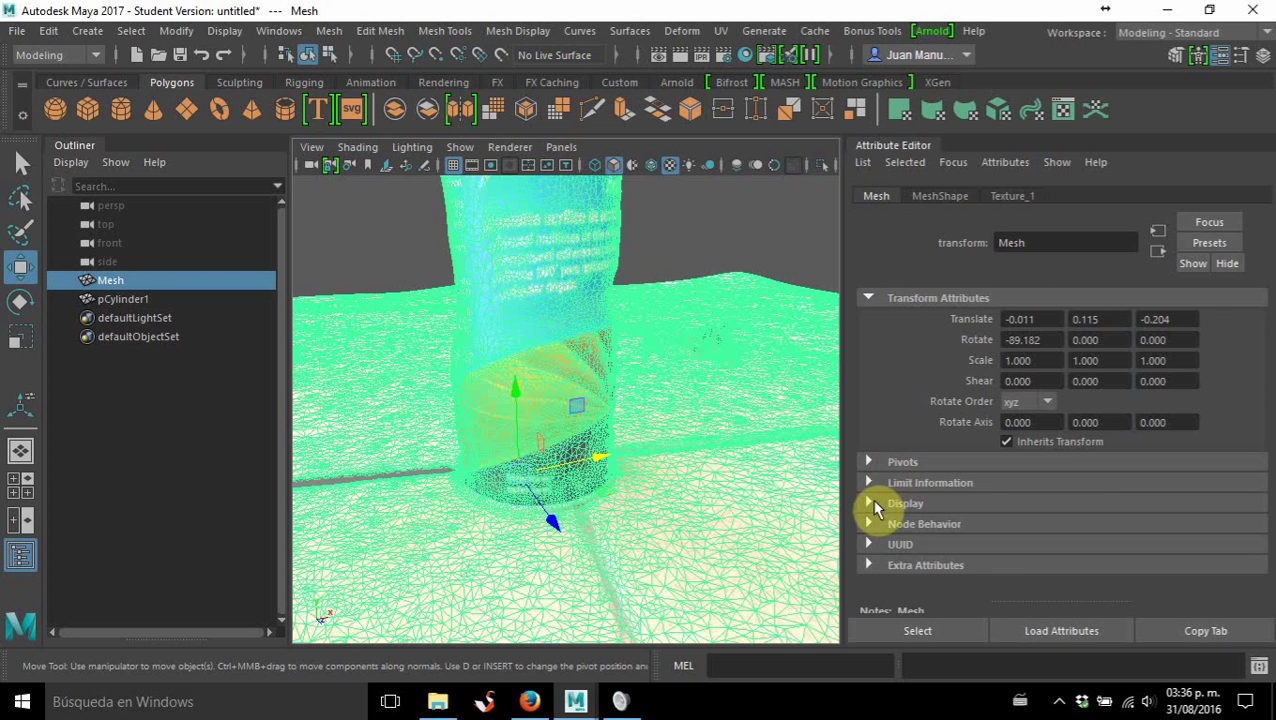
Turn off the scanned mesh's Visibility in its Display attributes and check the low-poly cylinder on its own.
{"action": "left_click", "coordinate": [870, 504]}
{"action": "scroll", "coordinate": [940, 437], "scroll_direction": "down", "scroll_amount": 3}
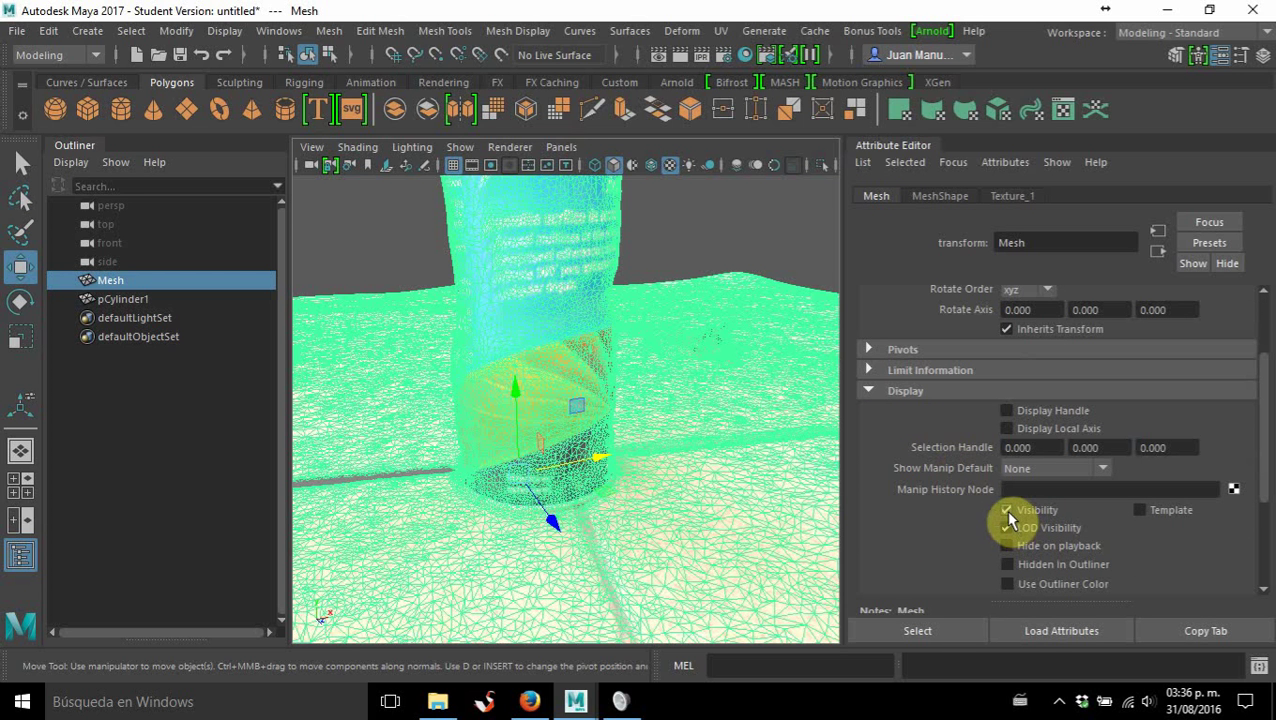
{"action": "left_click", "coordinate": [1007, 511]}
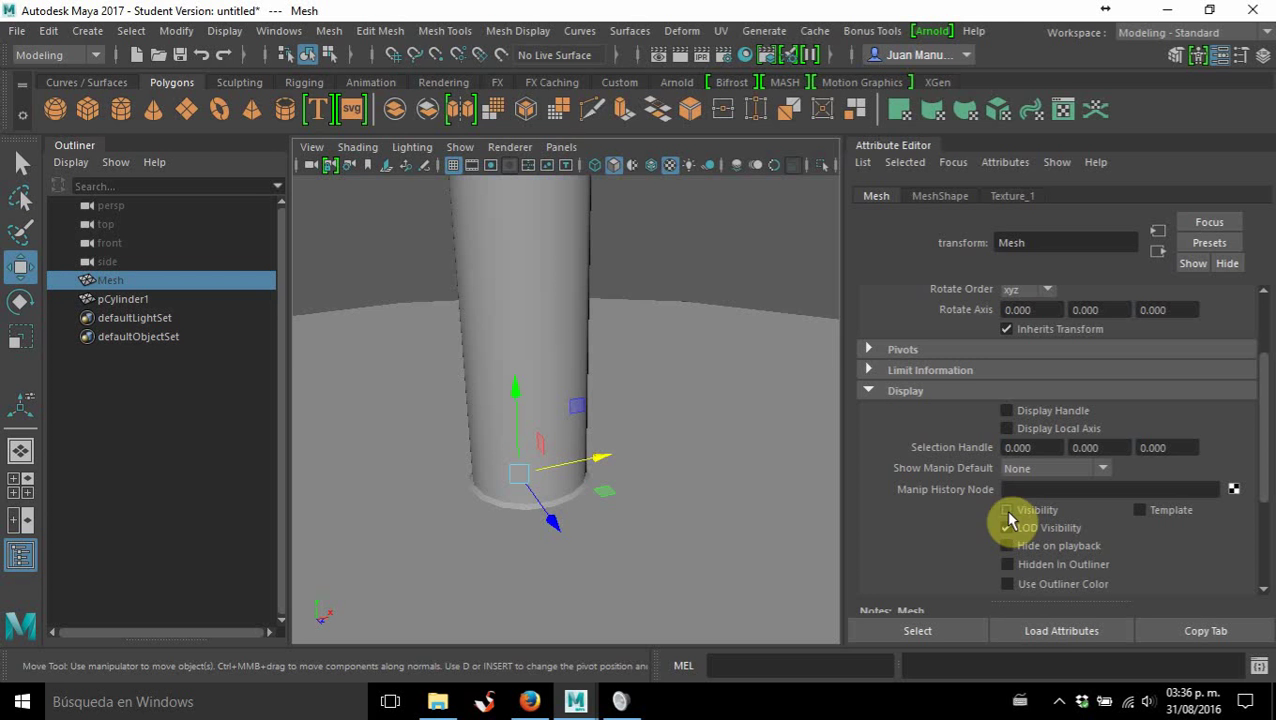
{"action": "middle_click_drag", "start_coordinate": [646, 319], "coordinate": [668, 487], "text": "alt"}
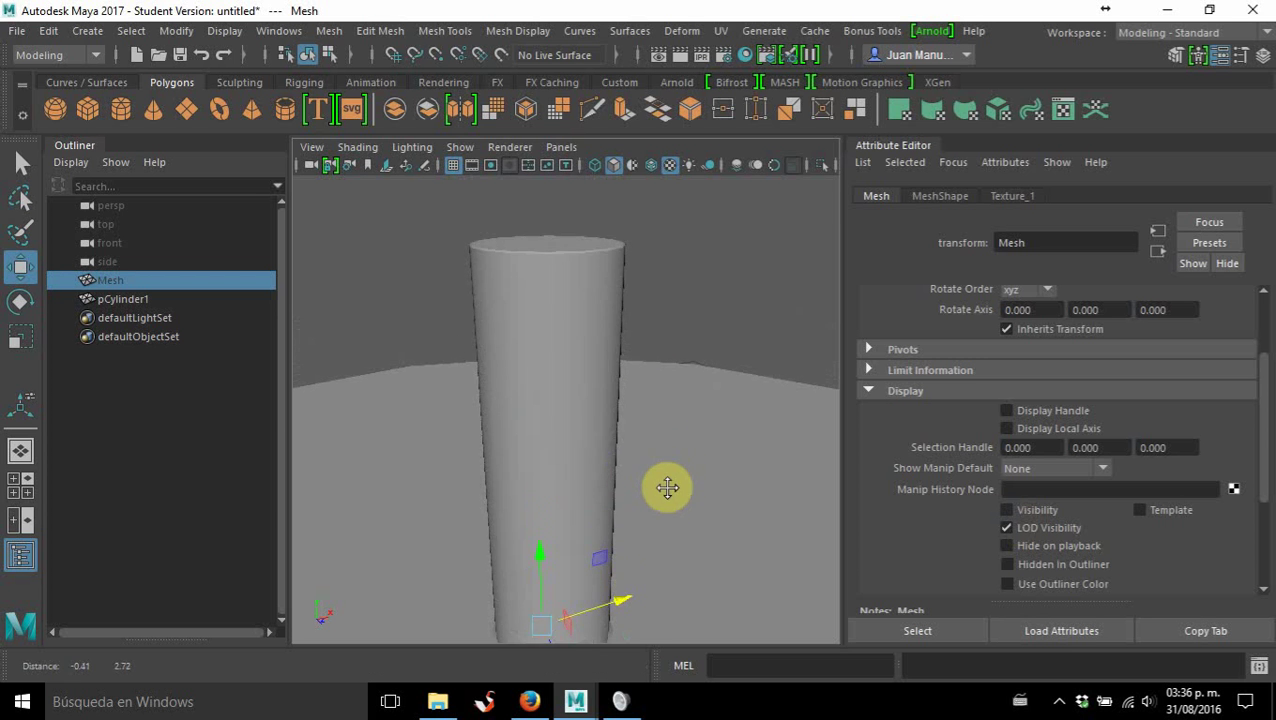
{"action": "left_click_drag", "start_coordinate": [668, 487], "coordinate": [615, 441], "text": "alt"}
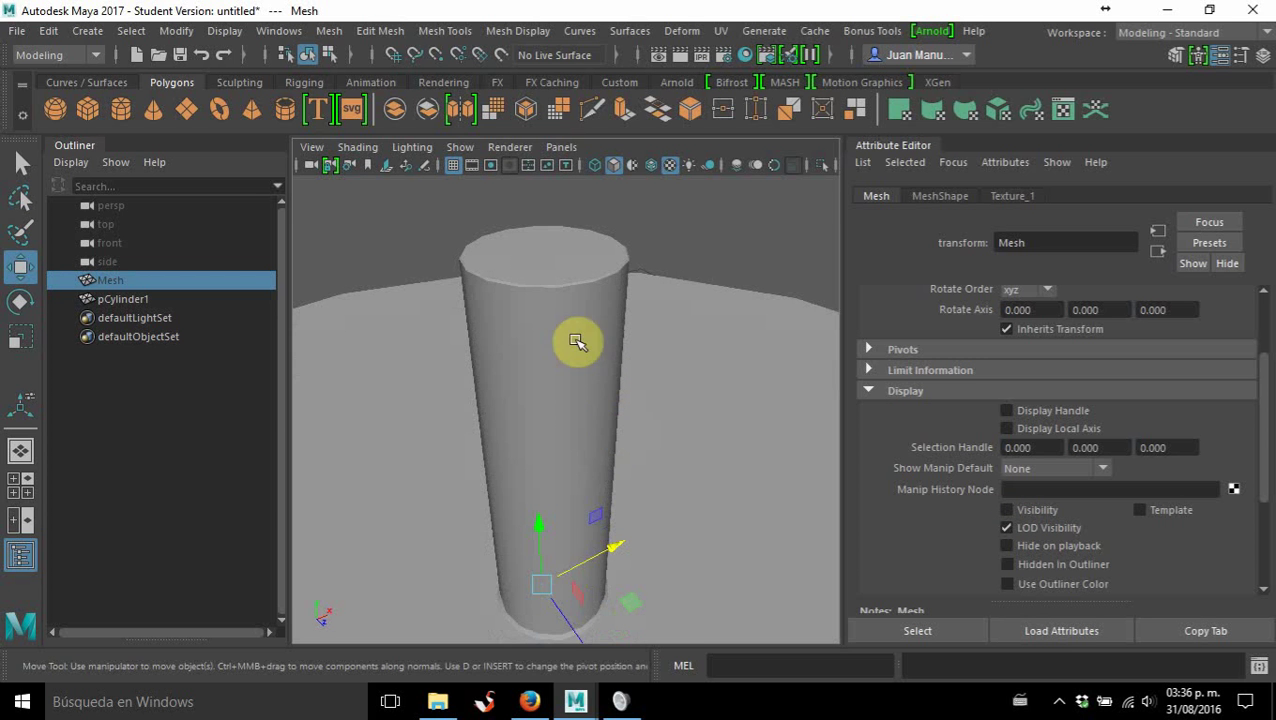
{"action": "middle_click_drag", "start_coordinate": [652, 330], "coordinate": [641, 316], "text": "alt"}
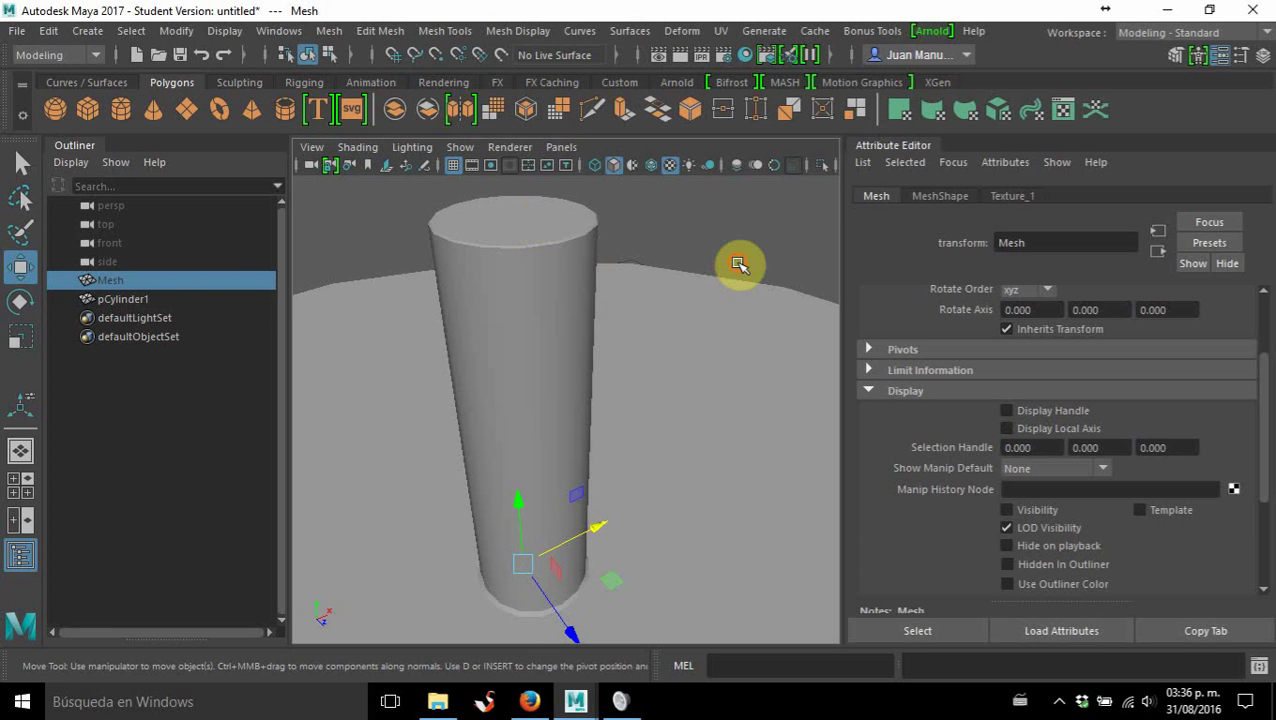
Switch the viewport to wireframe display and hide the selected scanned mesh so only the low-poly cylinder is shown.
{"action": "key", "text": "4"}
{"action": "key", "text": "ctrl+h"}
{"action": "right_click_drag", "start_coordinate": [649, 347], "coordinate": [635, 362], "text": "alt"}
{"action": "left_click_drag", "start_coordinate": [635, 362], "coordinate": [561, 444], "text": "alt"}
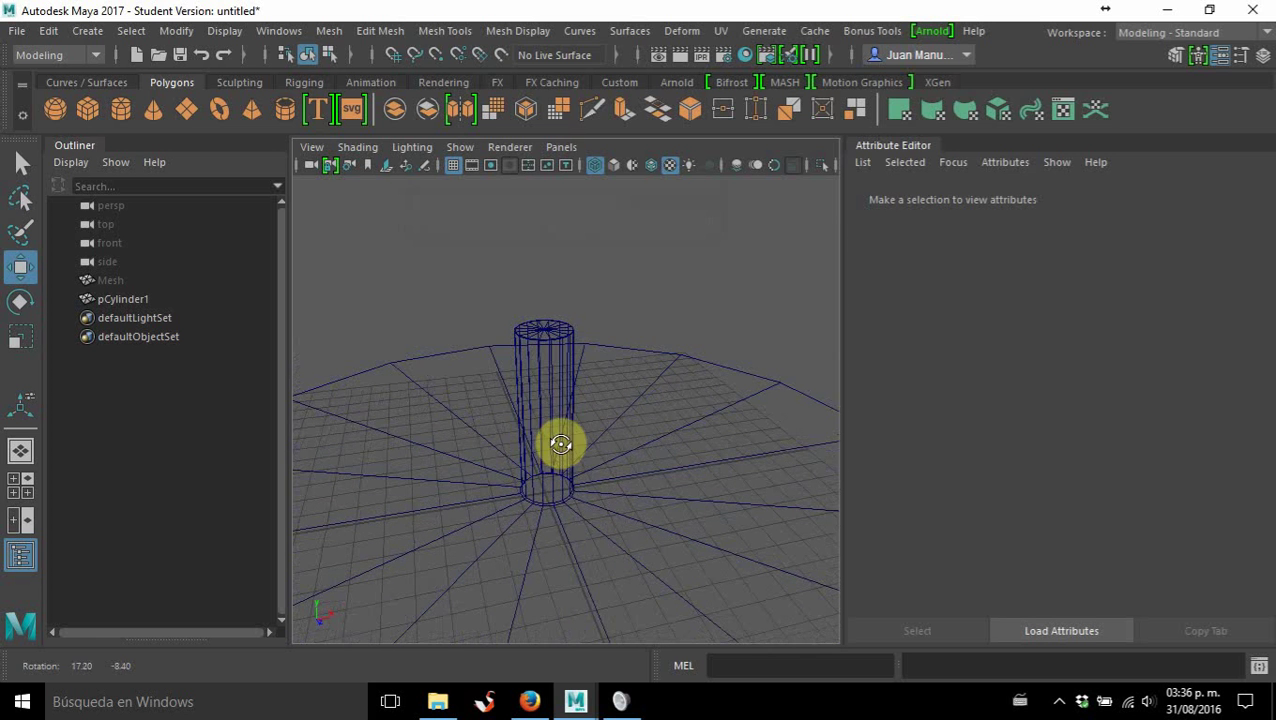
Switch to the UV Editing workspace and select the low-poly cylinder to show its full UV layout.
{"action": "left_click", "coordinate": [1213, 33]}
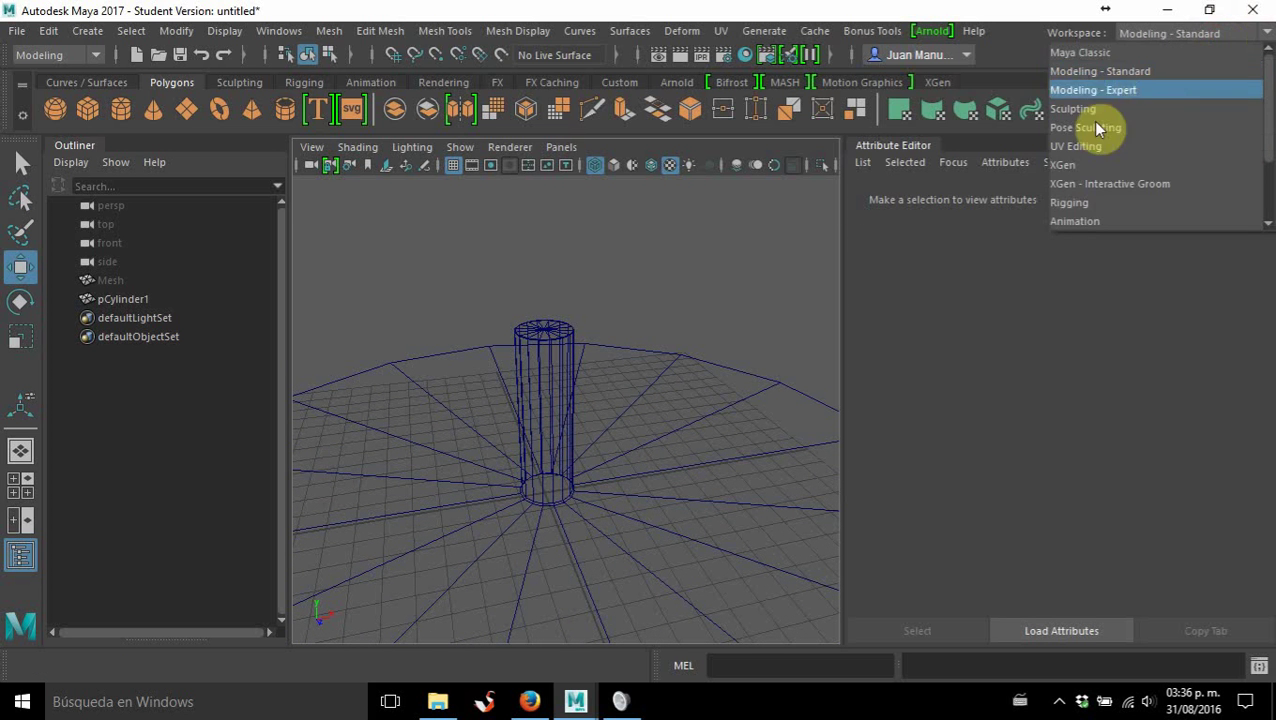
{"action": "left_click", "coordinate": [1076, 146]}
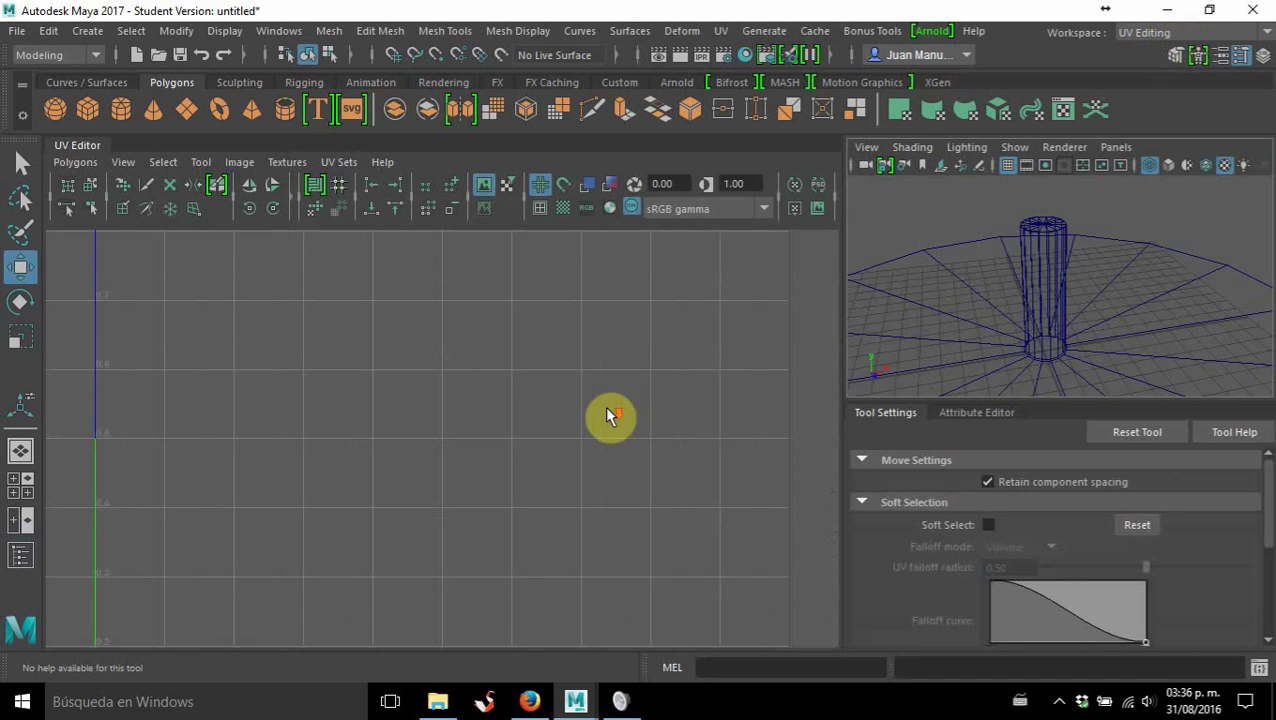
{"action": "left_click", "coordinate": [1035, 268]}
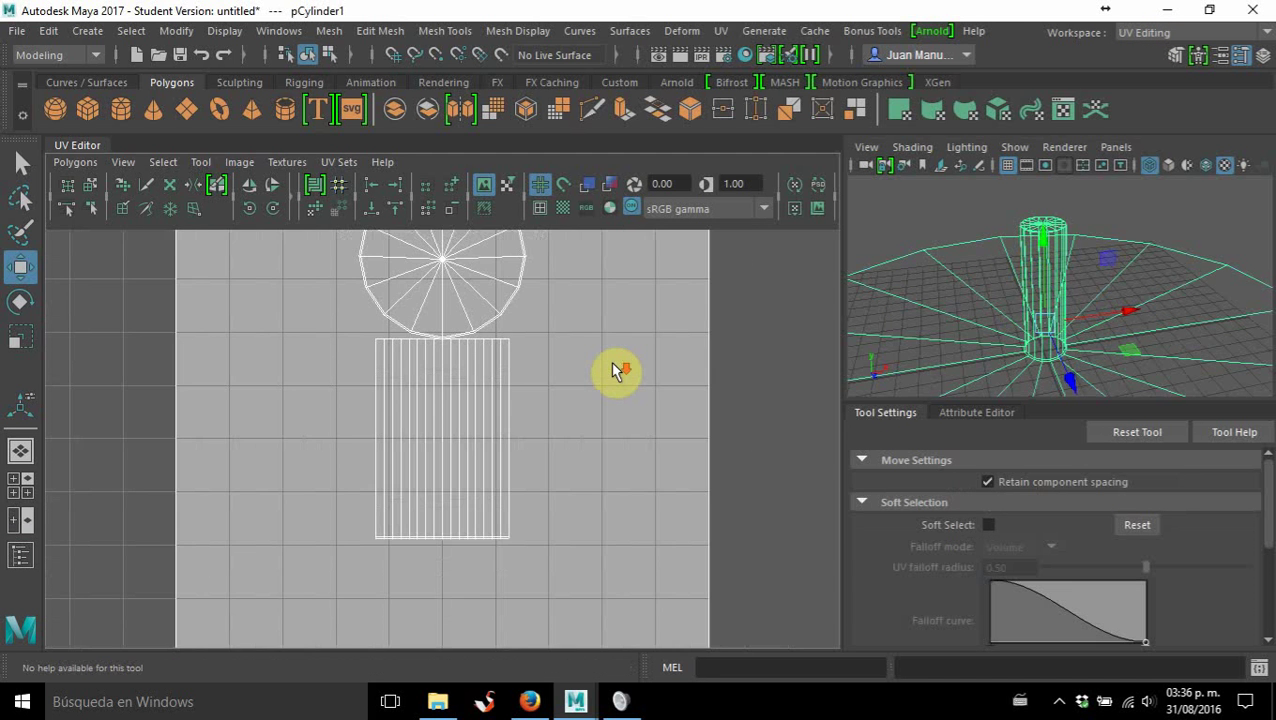
{"action": "middle_click_drag", "start_coordinate": [617, 370], "coordinate": [600, 465], "text": "alt"}
{"action": "scroll", "coordinate": [504, 394], "scroll_direction": "up", "scroll_amount": 2}
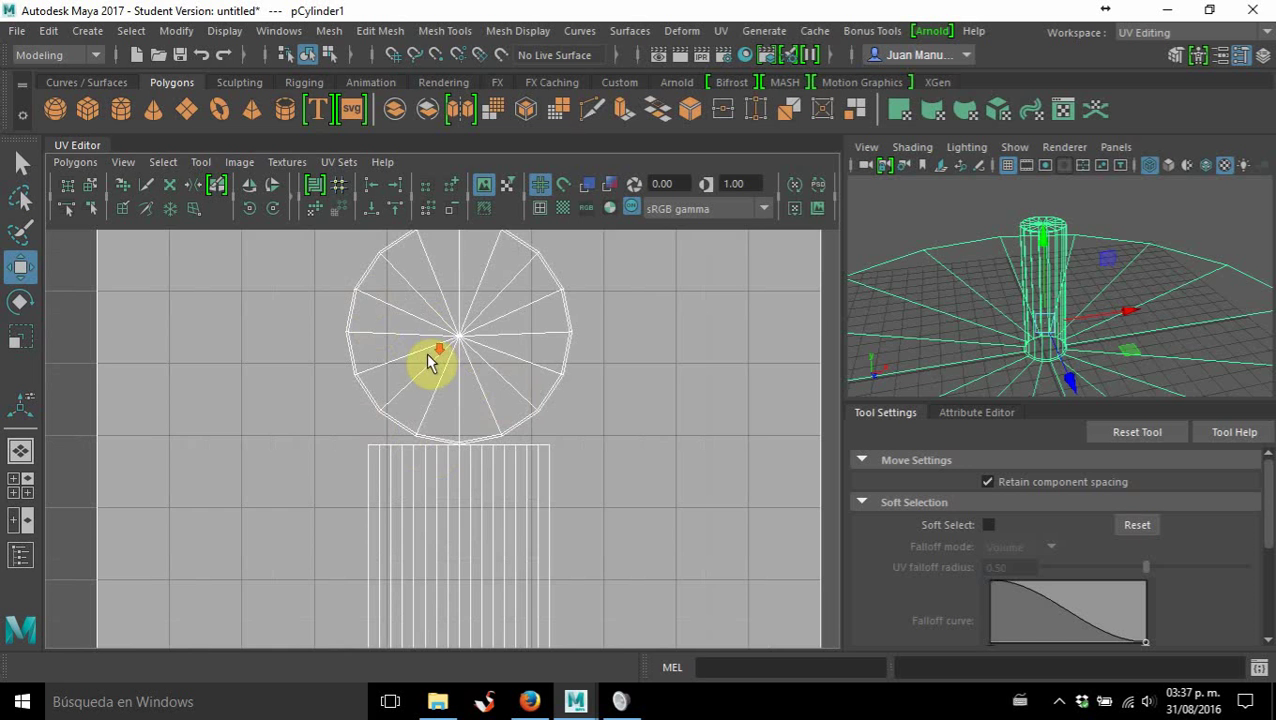
{"action": "scroll", "coordinate": [430, 362], "scroll_direction": "down", "scroll_amount": 3}
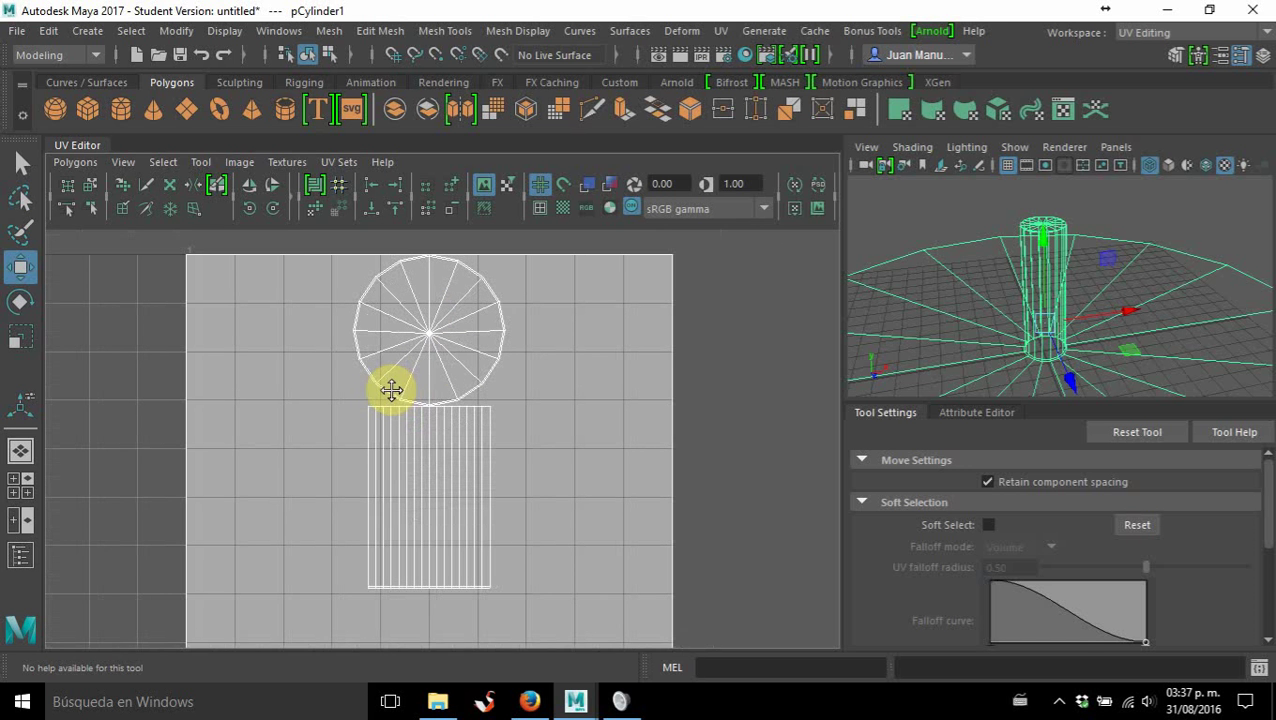
{"action": "left_click_drag", "start_coordinate": [1022, 249], "coordinate": [983, 297], "text": "alt"}
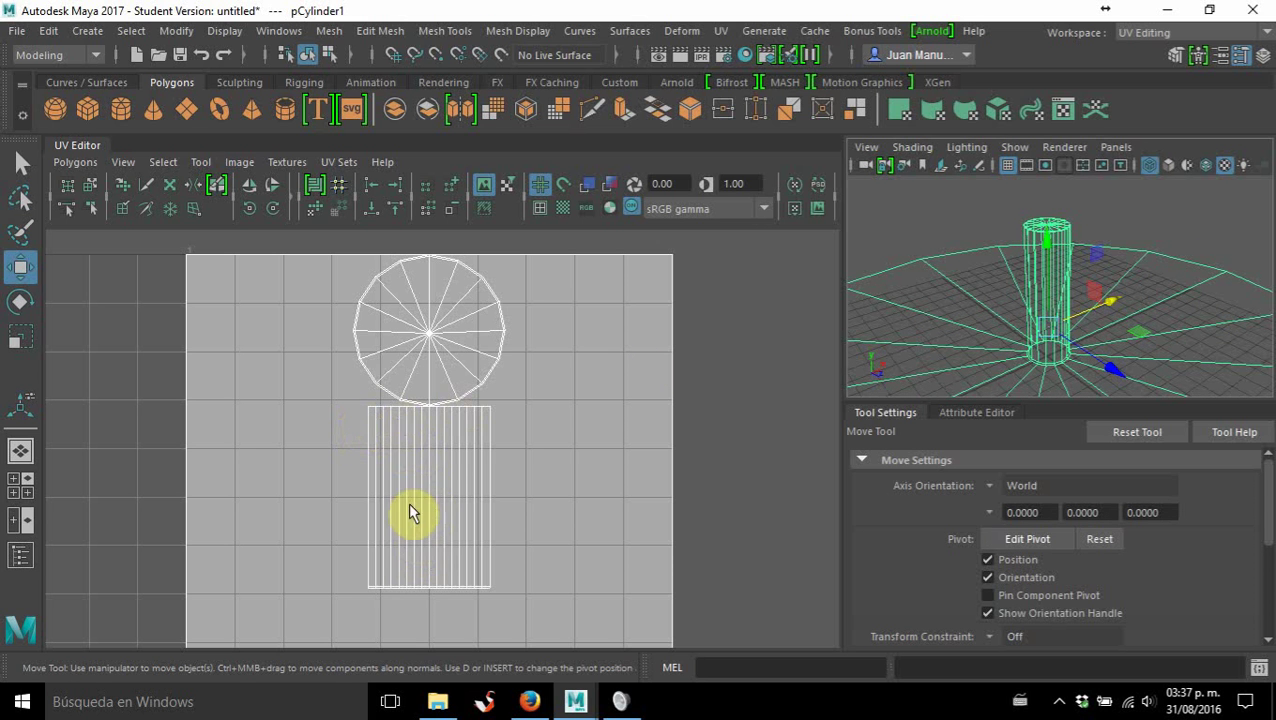
{"action": "middle_click_drag", "start_coordinate": [449, 425], "coordinate": [530, 410], "text": "alt"}
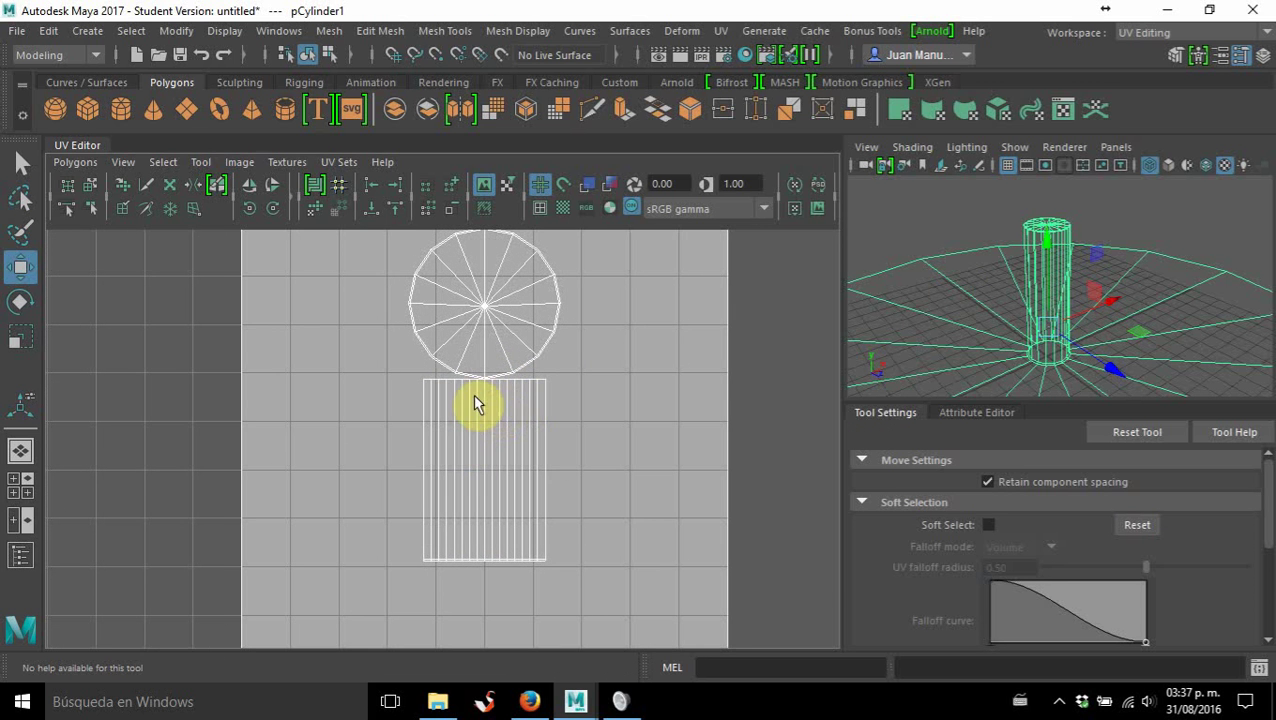
{"action": "middle_click_drag", "start_coordinate": [521, 424], "coordinate": [535, 416], "text": "alt"}
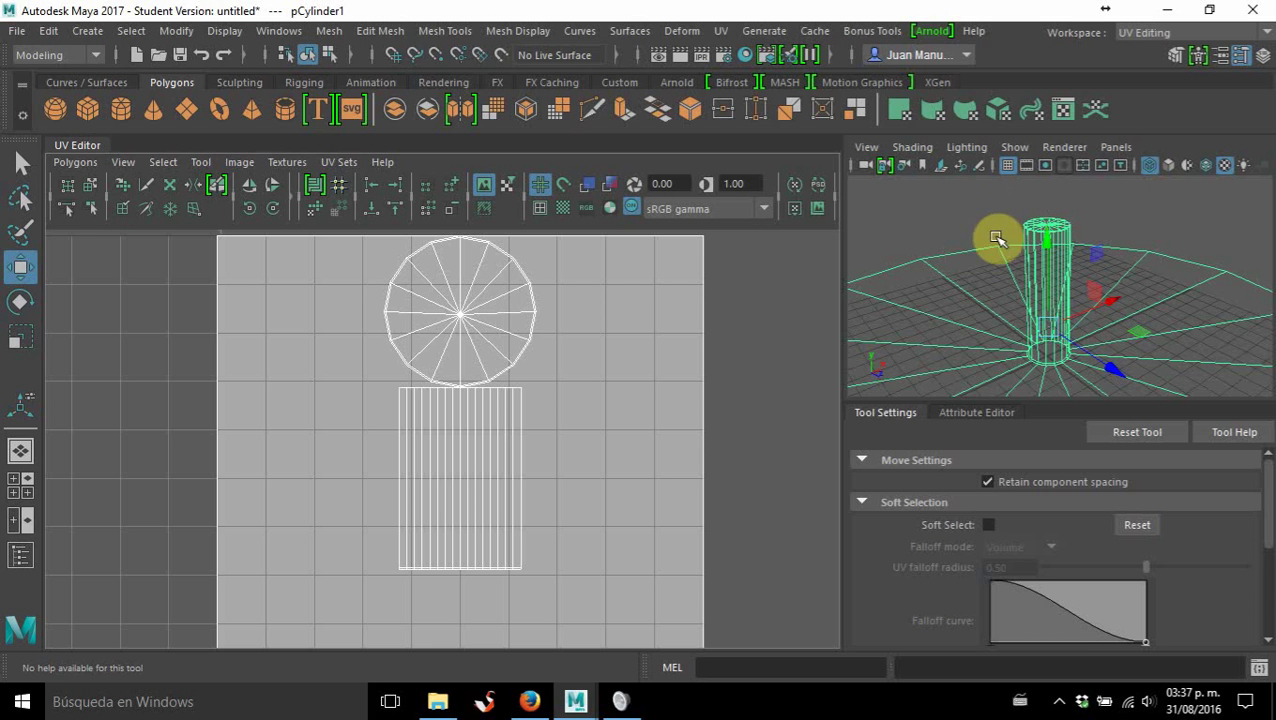
{"action": "left_click_drag", "start_coordinate": [926, 265], "coordinate": [931, 273], "text": "alt"}
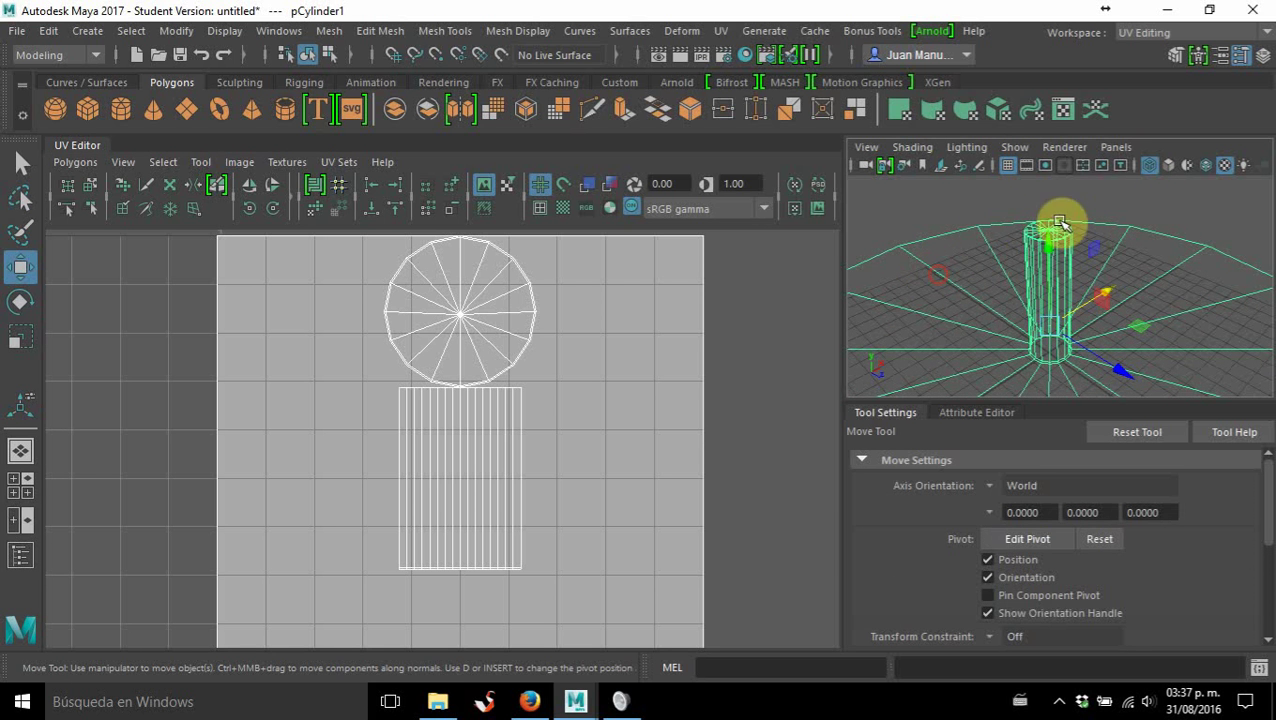
Put the cylinder in face selection mode and select the full ring of large ground faces around the can.
{"action": "right_click", "coordinate": [952, 252]}
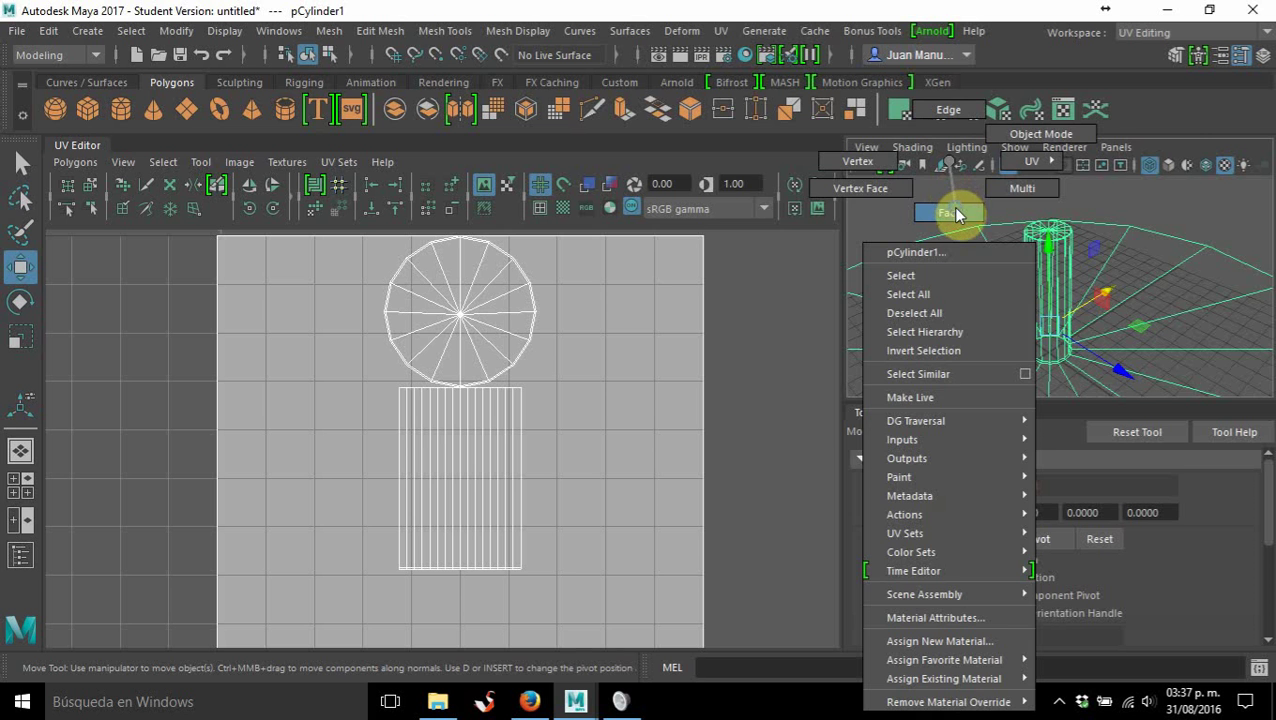
{"action": "left_click", "coordinate": [952, 206]}
{"action": "key", "text": "space"}
{"action": "key", "text": "space"}
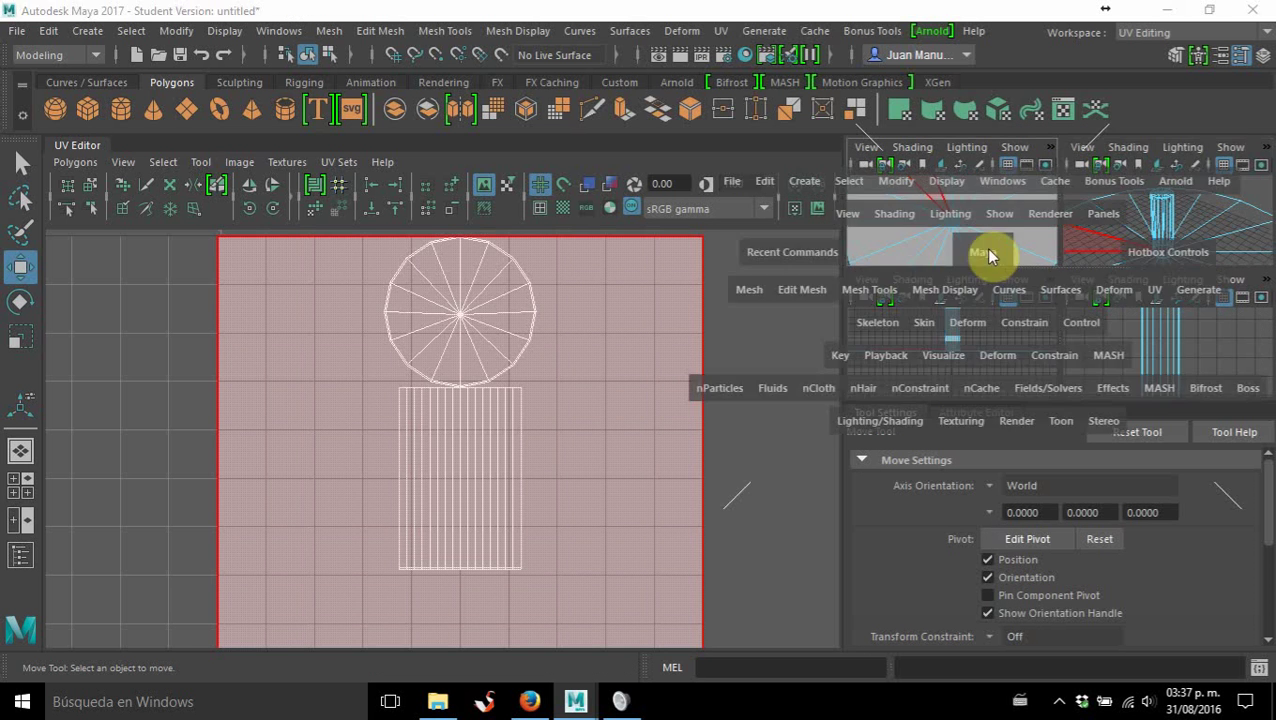
{"action": "key", "text": "space"}
{"action": "key", "text": "space"}
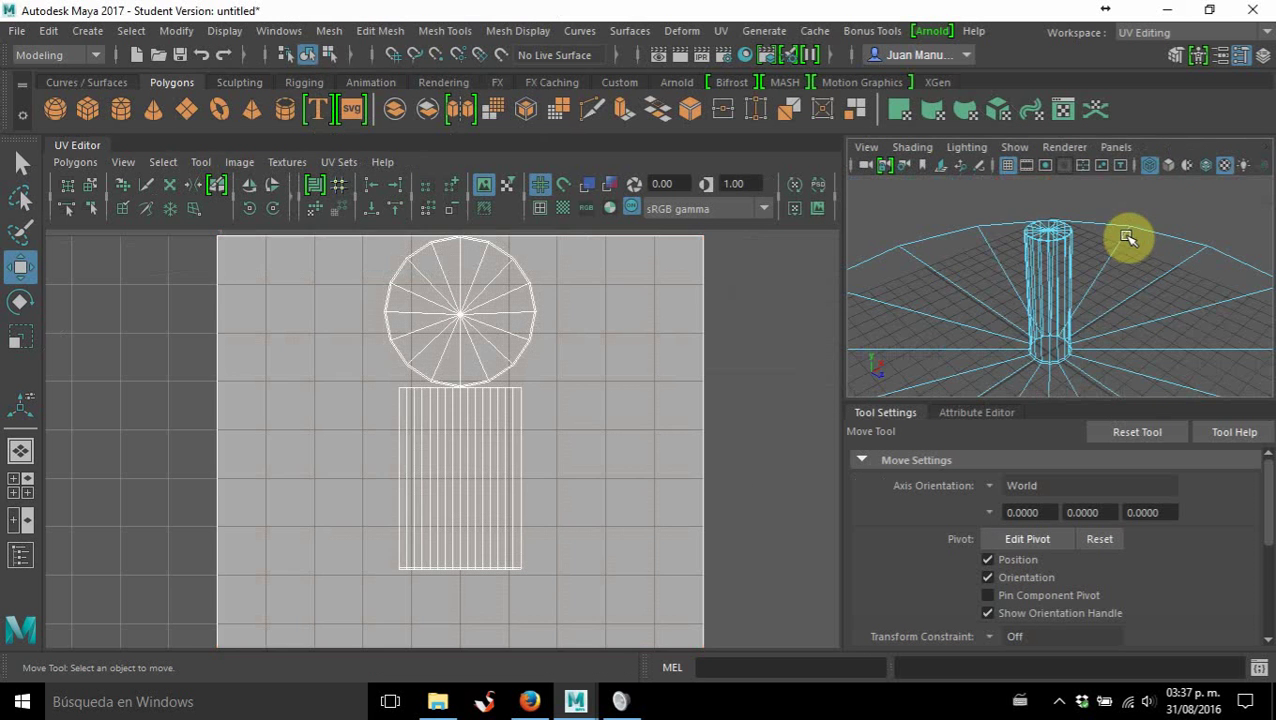
{"action": "left_click", "coordinate": [995, 264]}
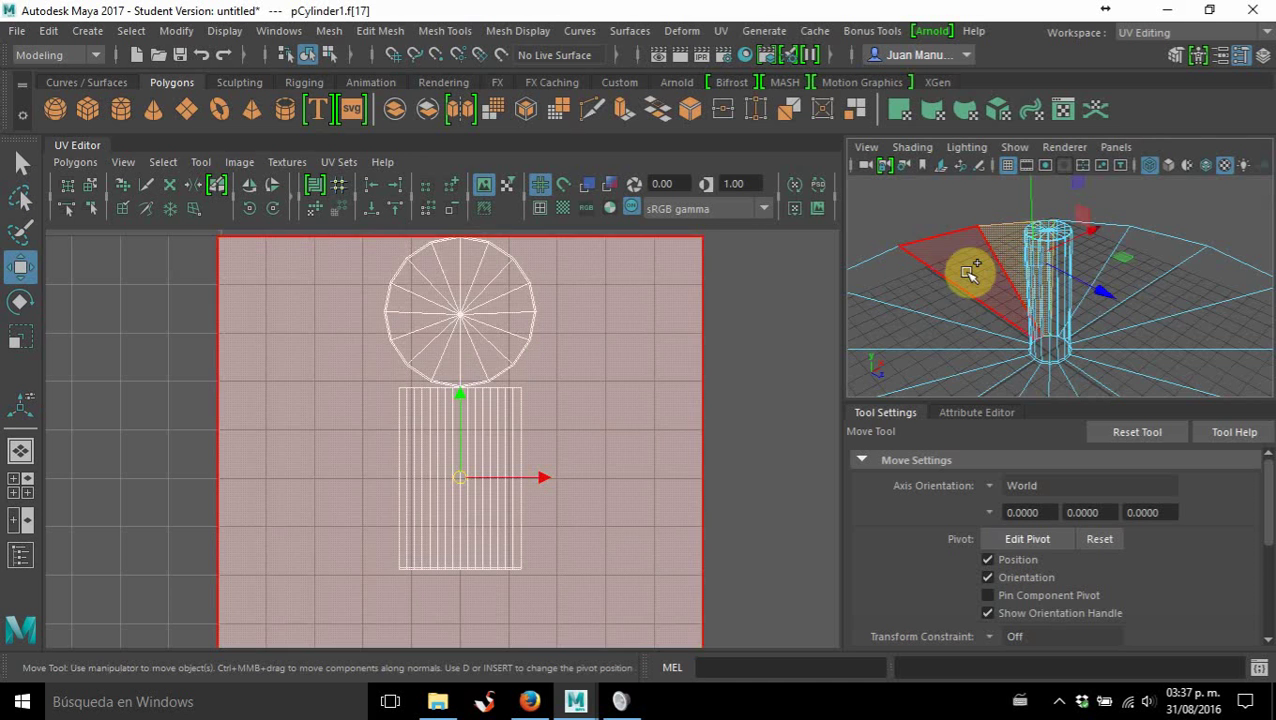
{"action": "double_click", "coordinate": [966, 273]}
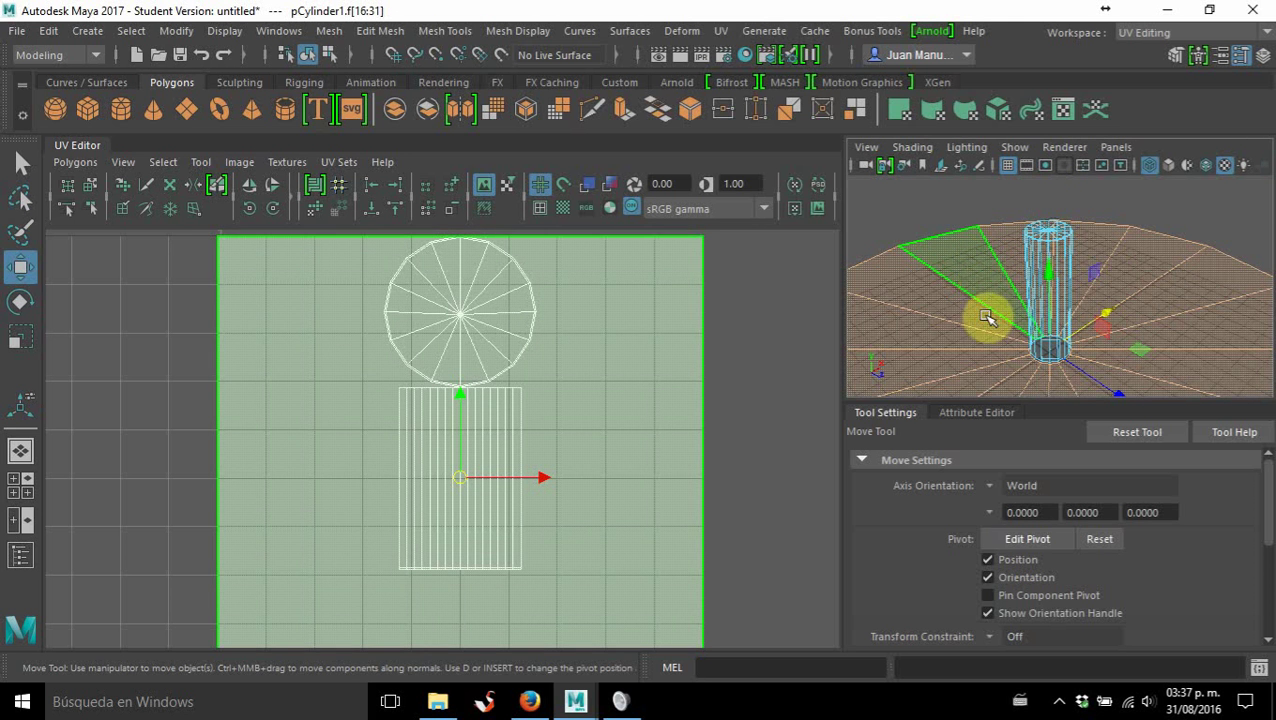
Add the narrow bevel face loops around the can's base and top rim to the ground face selection.
{"action": "mouse_move", "coordinate": [1002, 302]}
{"action": "left_mouse_down", "text": "alt"}
{"action": "mouse_move", "coordinate": [965, 216]}
{"action": "mouse_move", "coordinate": [1151, 367]}
{"action": "mouse_move", "coordinate": [996, 296]}
{"action": "left_mouse_up", "text": "alt"}
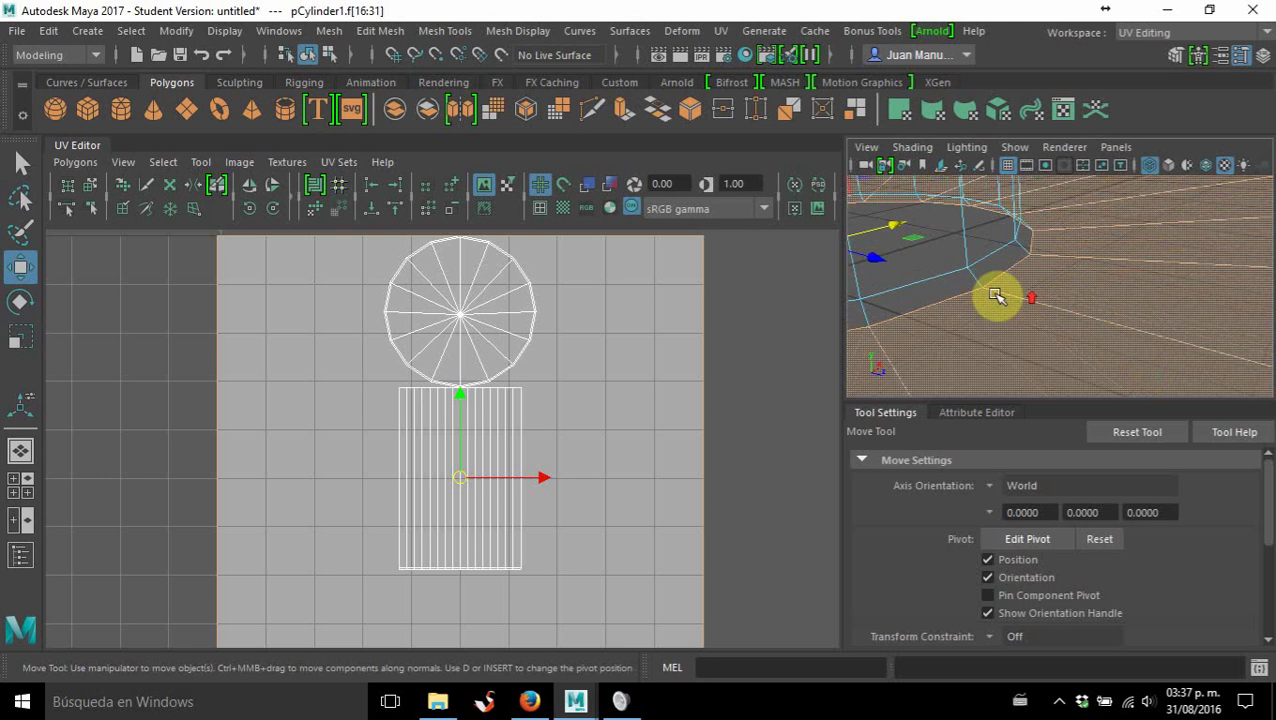
{"action": "left_click", "coordinate": [944, 289]}
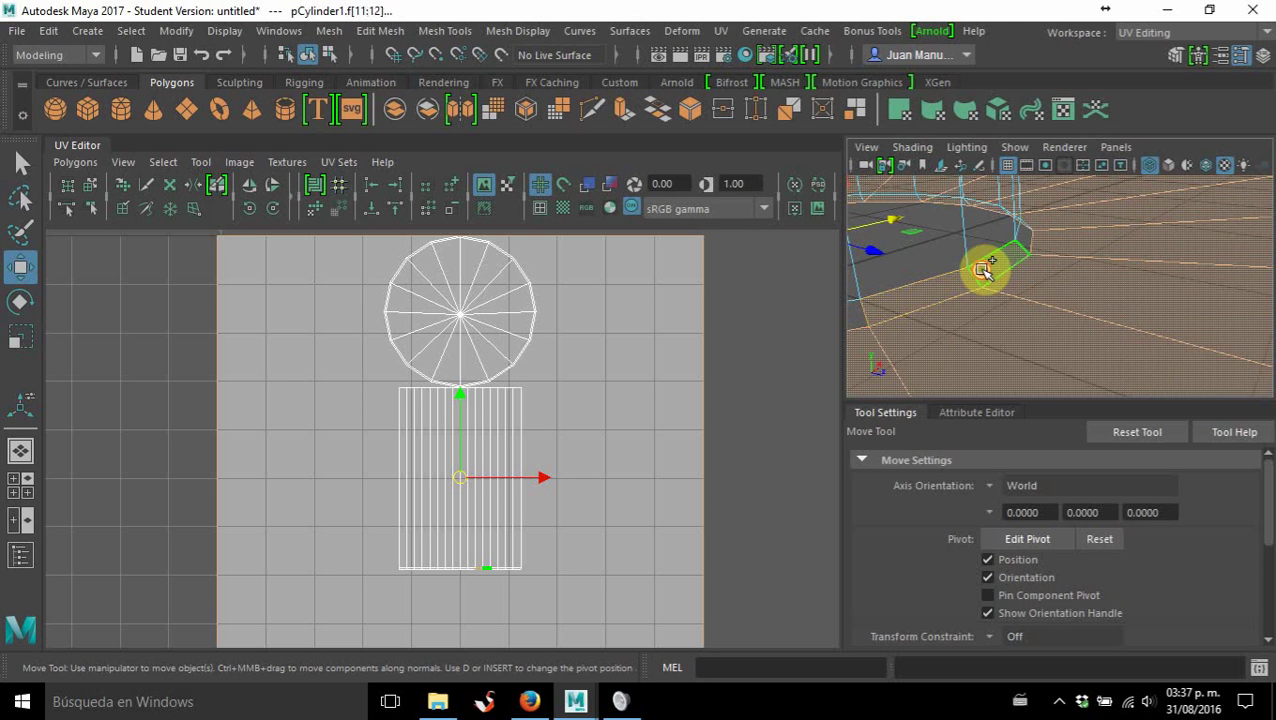
{"action": "left_click_drag", "start_coordinate": [998, 264], "coordinate": [1005, 297], "text": "alt"}
{"action": "mouse_move", "coordinate": [1038, 228]}
{"action": "left_mouse_down", "text": "alt"}
{"action": "mouse_move", "coordinate": [1020, 210]}
{"action": "mouse_move", "coordinate": [1037, 276]}
{"action": "mouse_move", "coordinate": [1054, 285]}
{"action": "mouse_move", "coordinate": [1062, 228]}
{"action": "mouse_move", "coordinate": [1036, 216]}
{"action": "left_mouse_up", "text": "alt"}
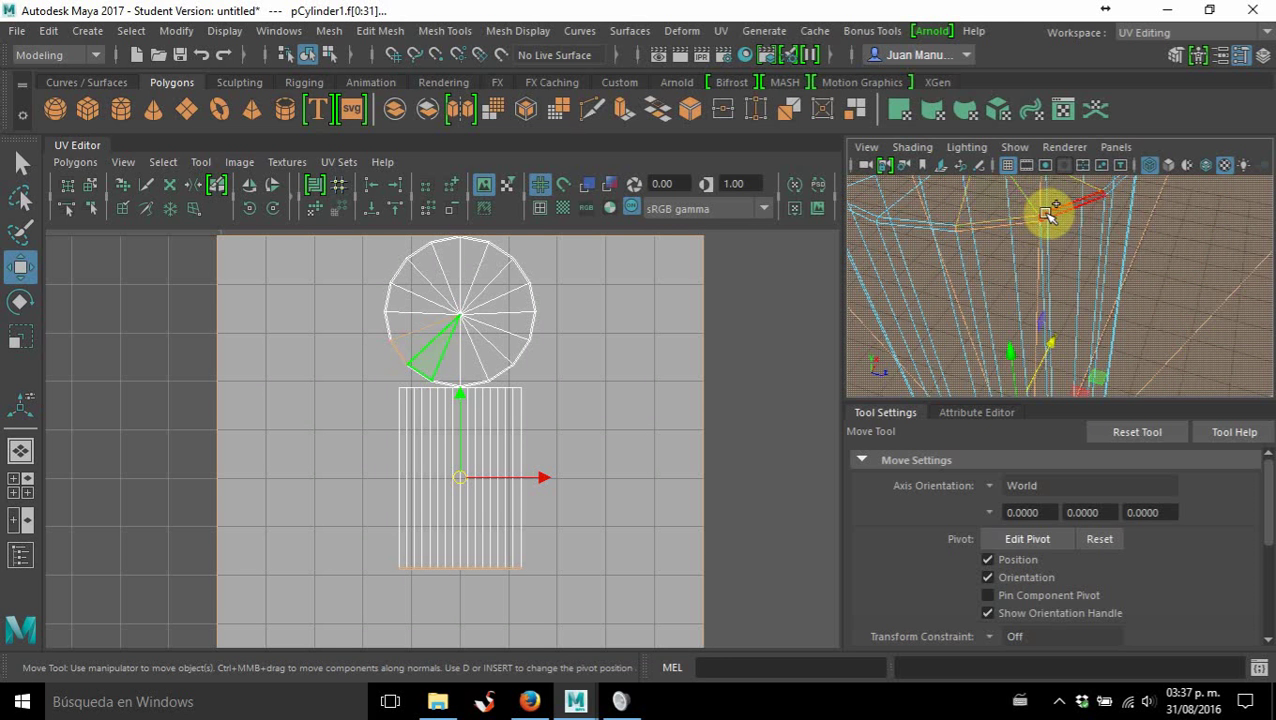
{"action": "left_click_drag", "start_coordinate": [1054, 230], "coordinate": [1019, 277], "text": "alt"}
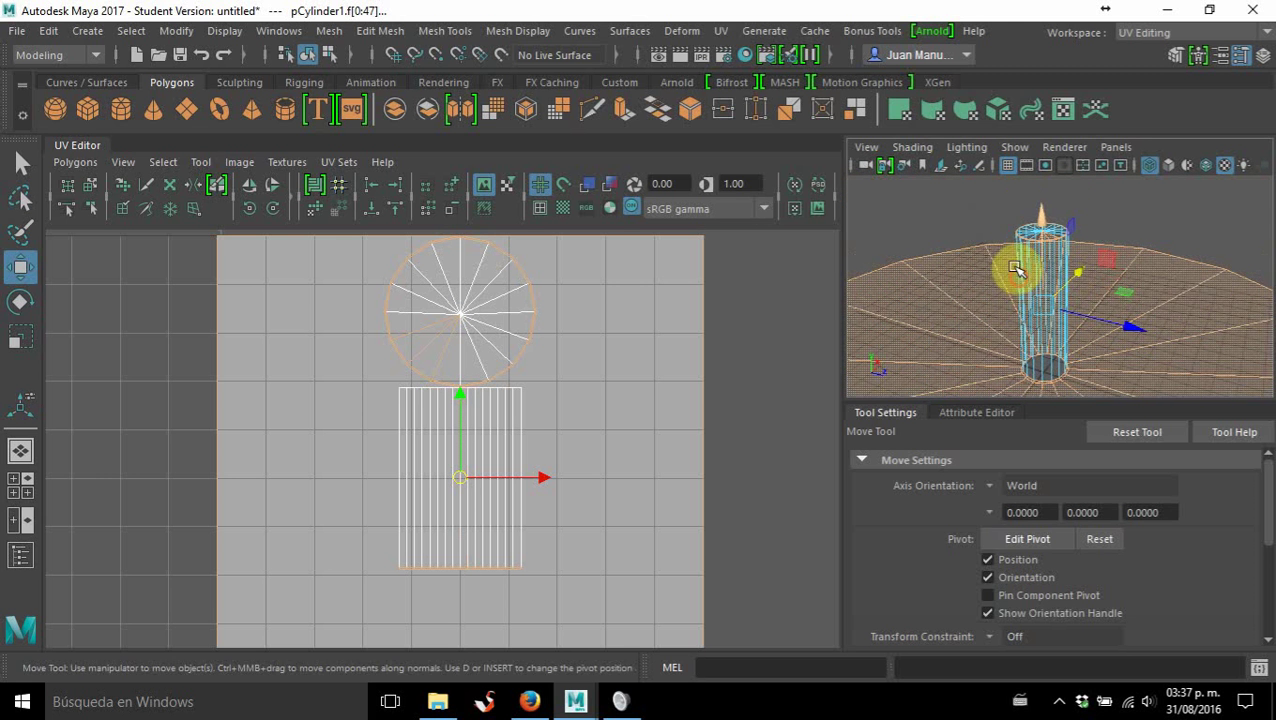
Add all the triangular faces of the can's top cap to the selection, one after another around its centre.
{"action": "middle_click_drag", "start_coordinate": [1026, 212], "coordinate": [1020, 241], "text": "alt"}
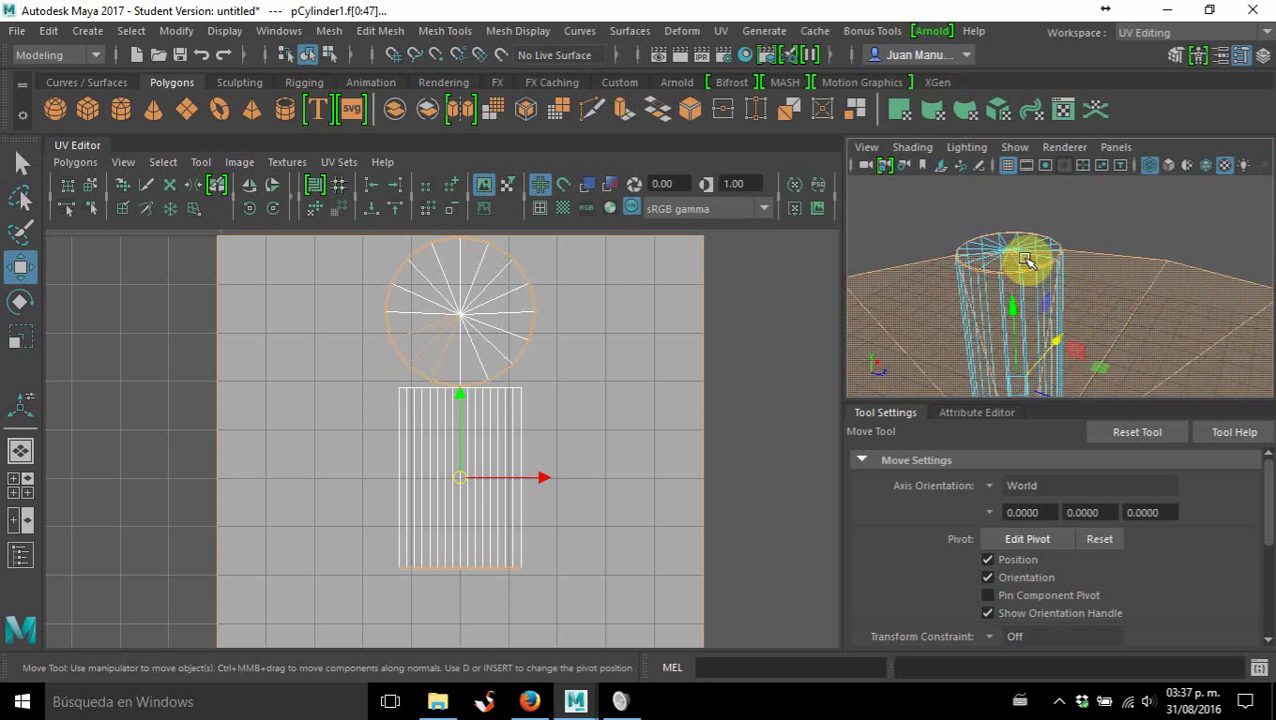
{"action": "scroll", "coordinate": [1025, 238], "scroll_direction": "up", "scroll_amount": 3}
{"action": "left_click", "coordinate": [1000, 211]}
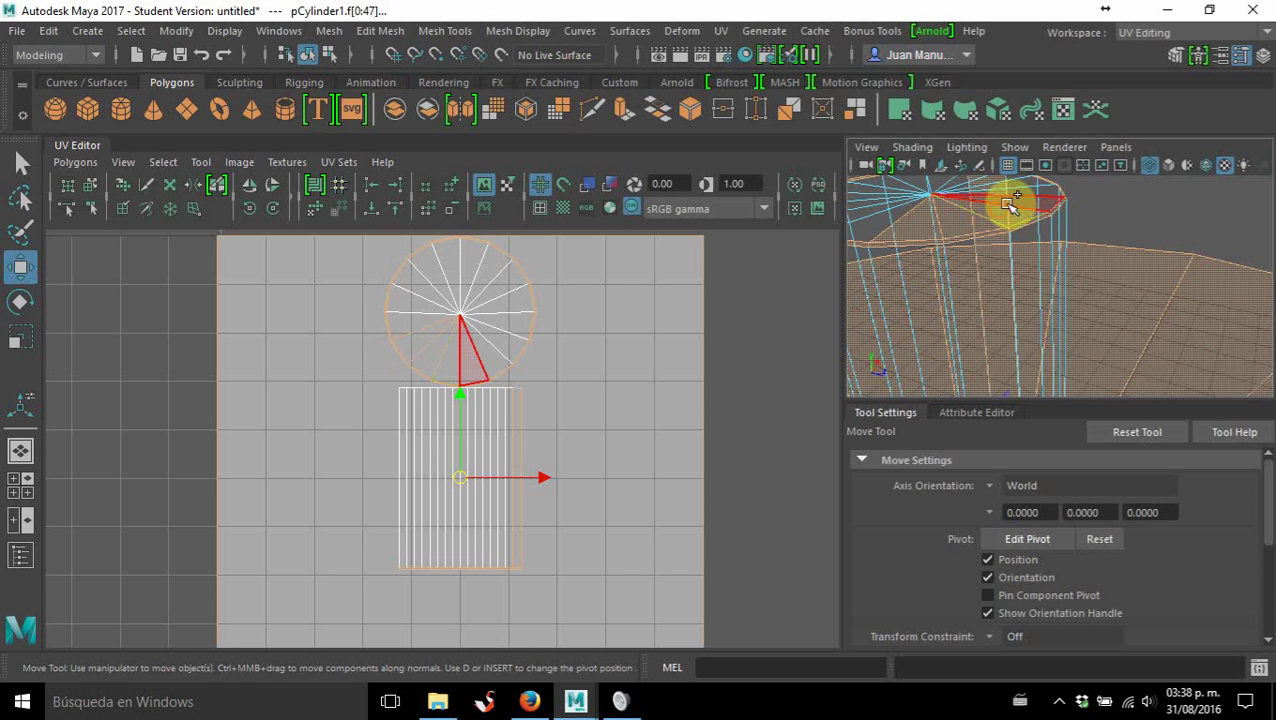
{"action": "left_click", "coordinate": [984, 194]}
{"action": "left_click", "coordinate": [988, 192]}
{"action": "left_click", "coordinate": [985, 190]}
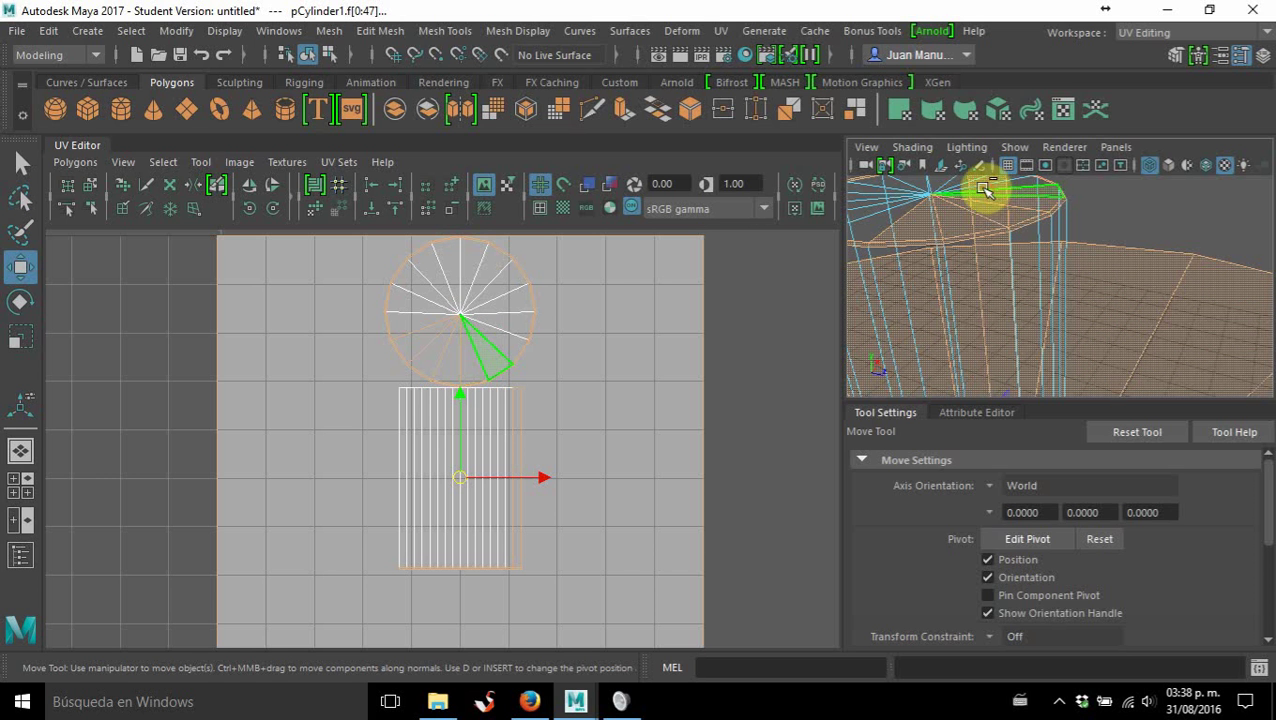
{"action": "left_click", "coordinate": [978, 188]}
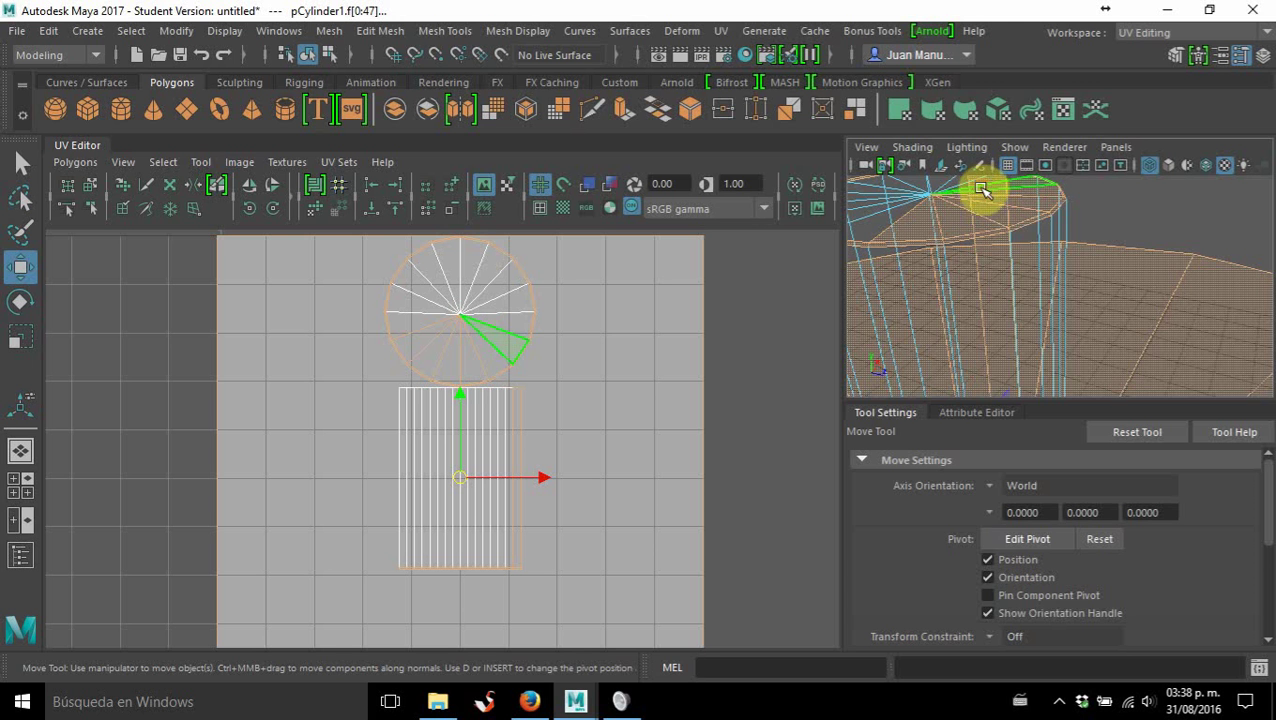
{"action": "left_click_drag", "start_coordinate": [982, 191], "coordinate": [1057, 239], "text": "alt"}
{"action": "left_click", "coordinate": [1126, 246]}
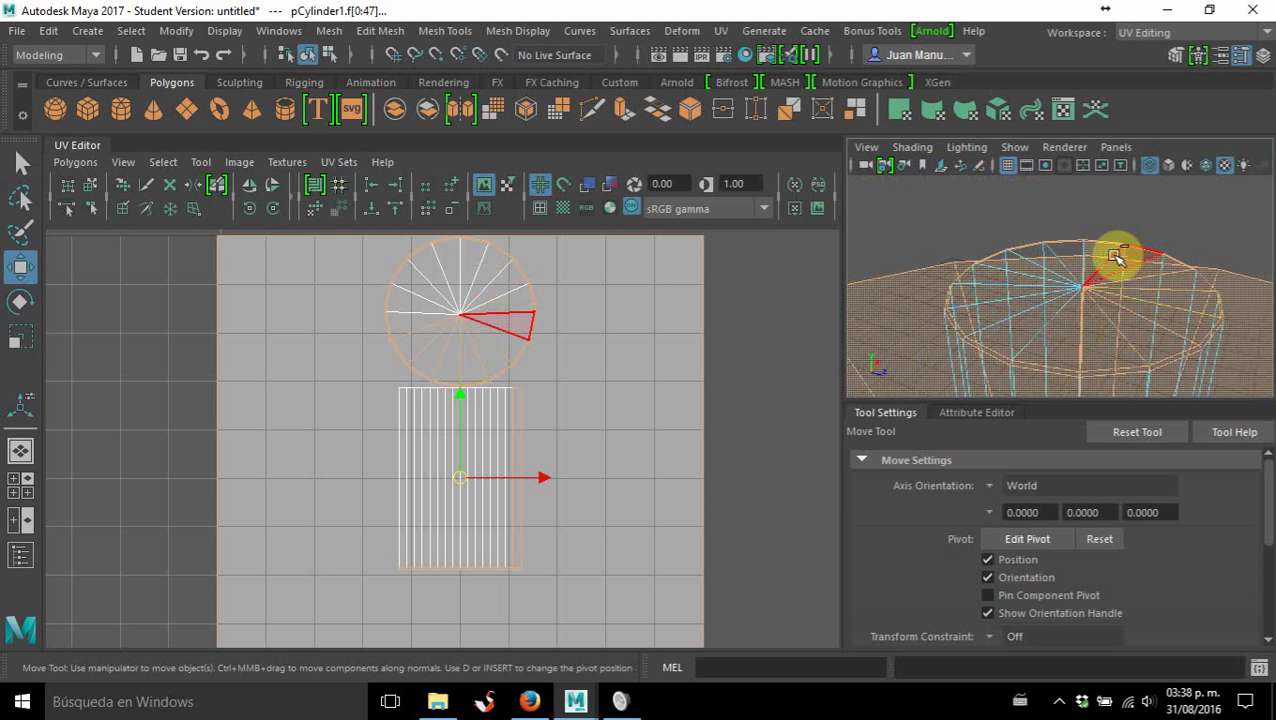
{"action": "left_click", "coordinate": [1094, 254]}
{"action": "left_click", "coordinate": [1071, 251]}
{"action": "left_click", "coordinate": [1040, 253]}
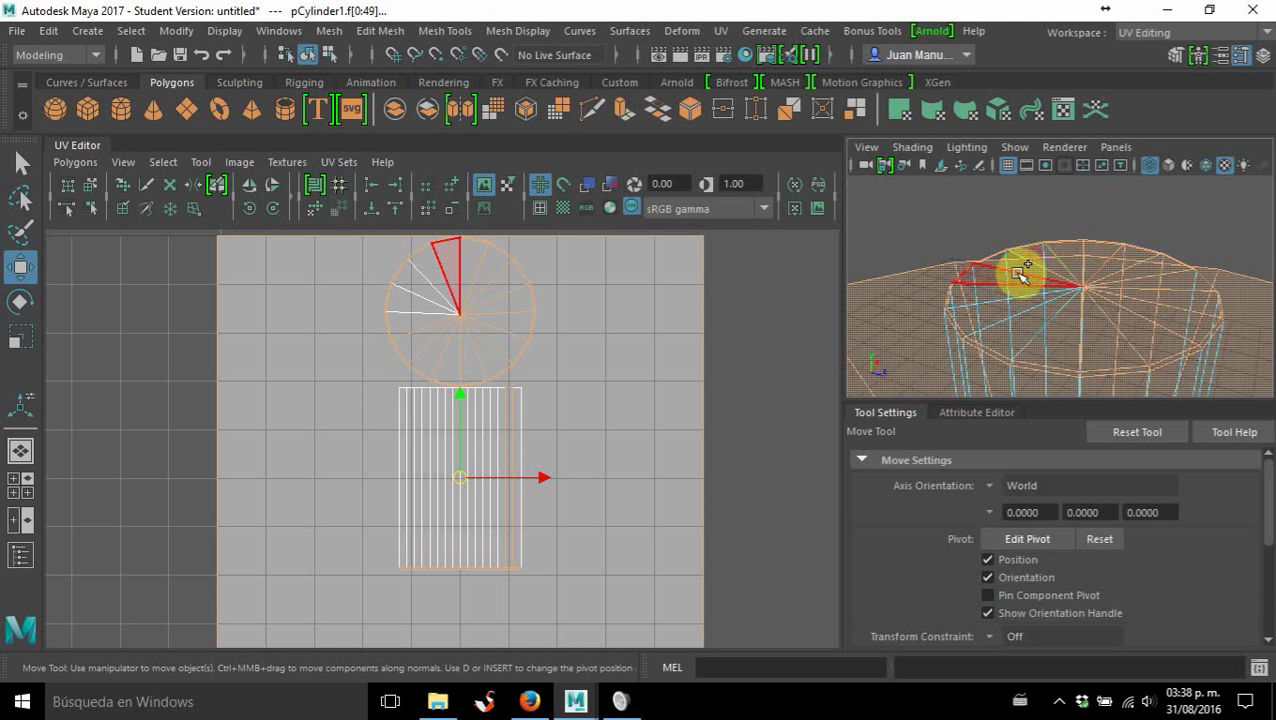
{"action": "left_click", "coordinate": [1005, 280]}
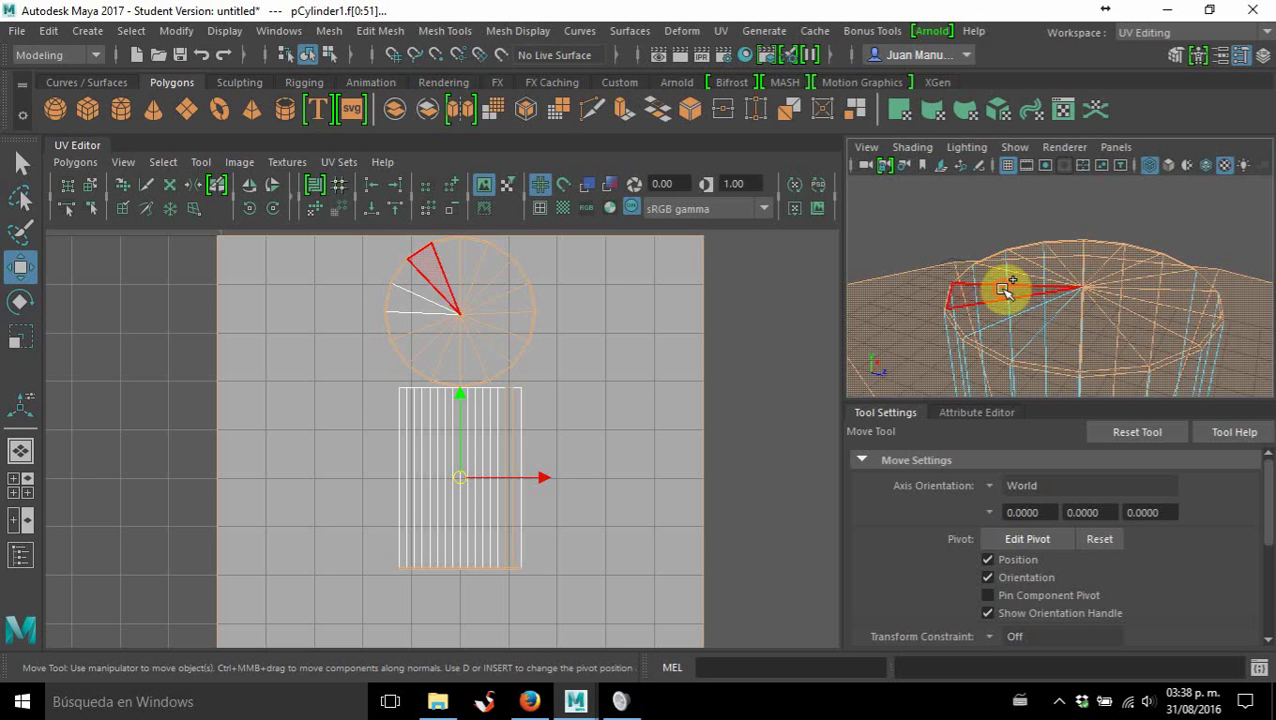
{"action": "left_click", "coordinate": [1008, 306]}
{"action": "left_click", "coordinate": [1031, 322]}
{"action": "left_click", "coordinate": [1057, 330]}
{"action": "left_click", "coordinate": [1091, 322]}
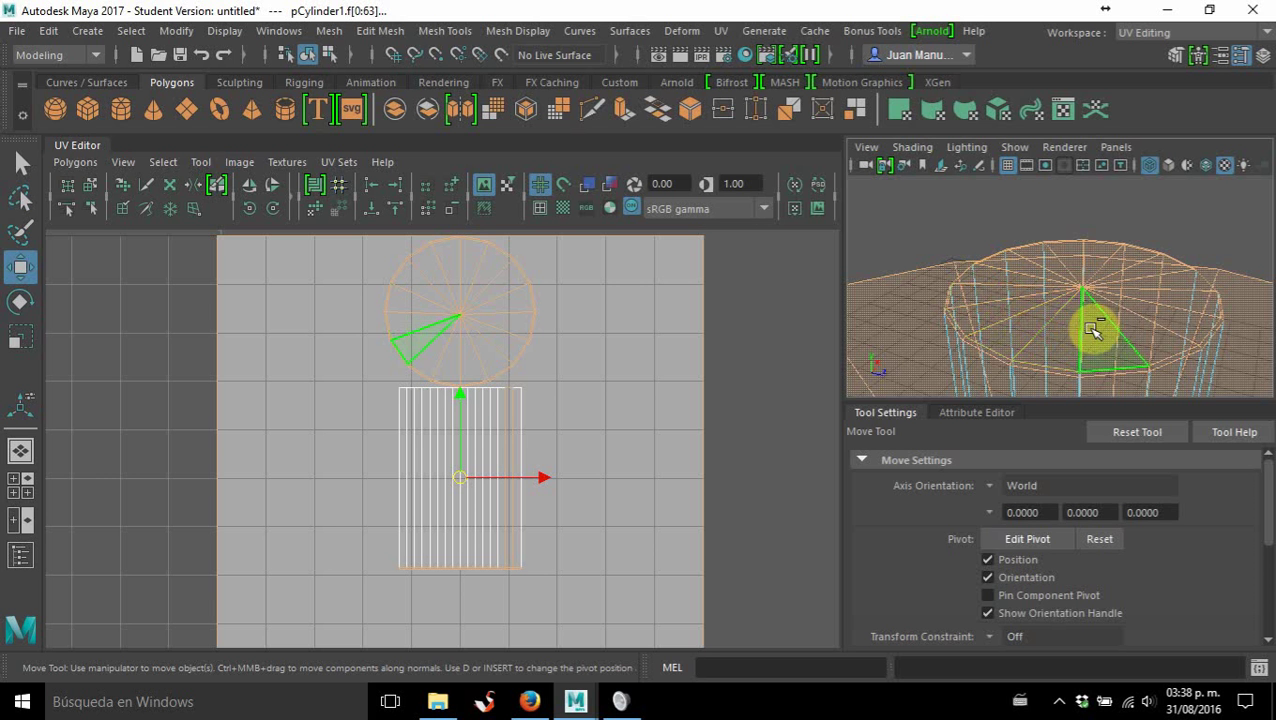
Remove the stray side-wall faces of the can from the selection, keeping the cap, bevel and ground faces selected.
{"action": "left_click", "coordinate": [1159, 253]}
{"action": "left_click", "coordinate": [1131, 256]}
{"action": "left_click_drag", "start_coordinate": [1131, 256], "coordinate": [931, 262], "text": "alt"}
{"action": "left_click", "coordinate": [883, 242]}
{"action": "left_click", "coordinate": [931, 233]}
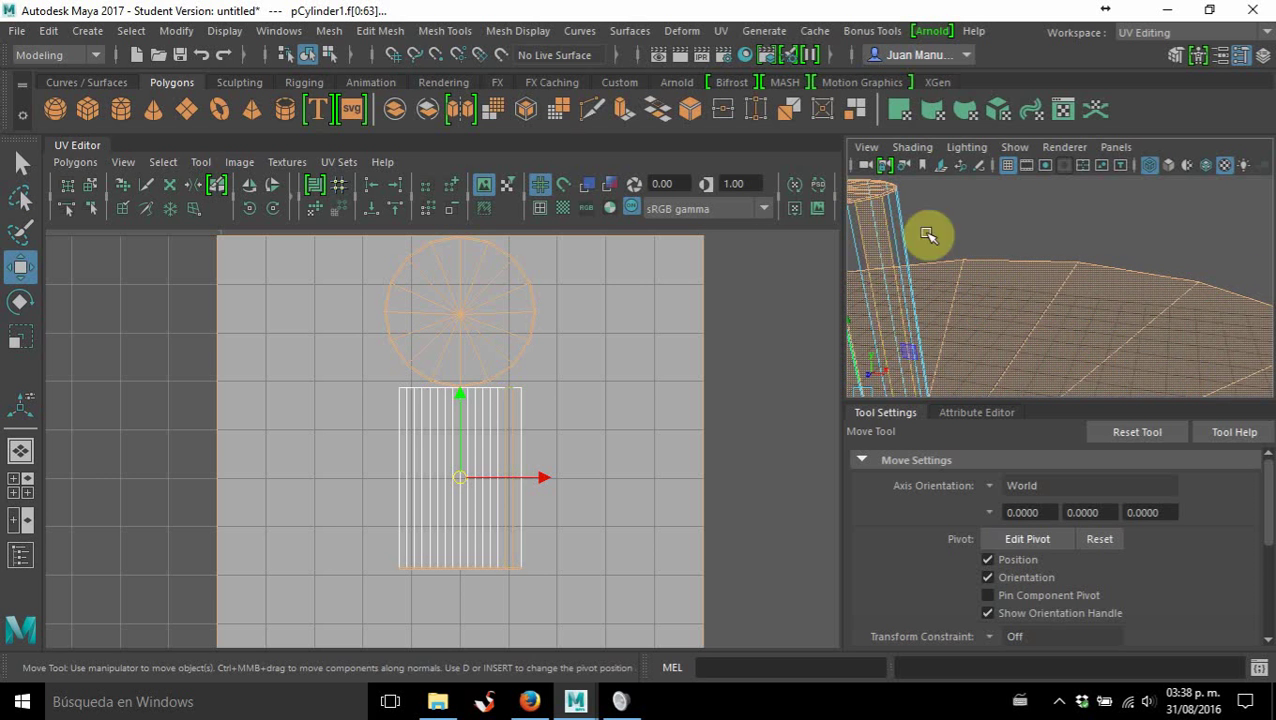
{"action": "left_click", "coordinate": [872, 238]}
{"action": "left_click", "coordinate": [878, 237]}
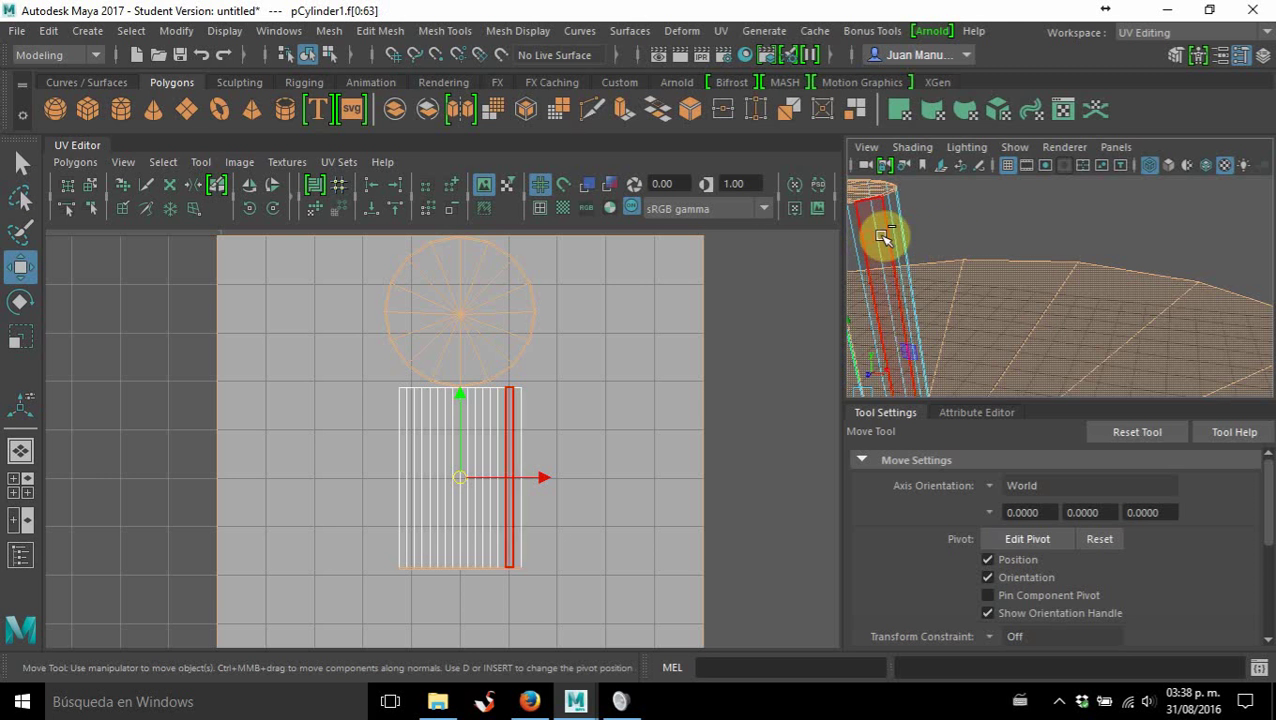
{"action": "left_click_drag", "start_coordinate": [906, 248], "coordinate": [959, 308], "text": "alt"}
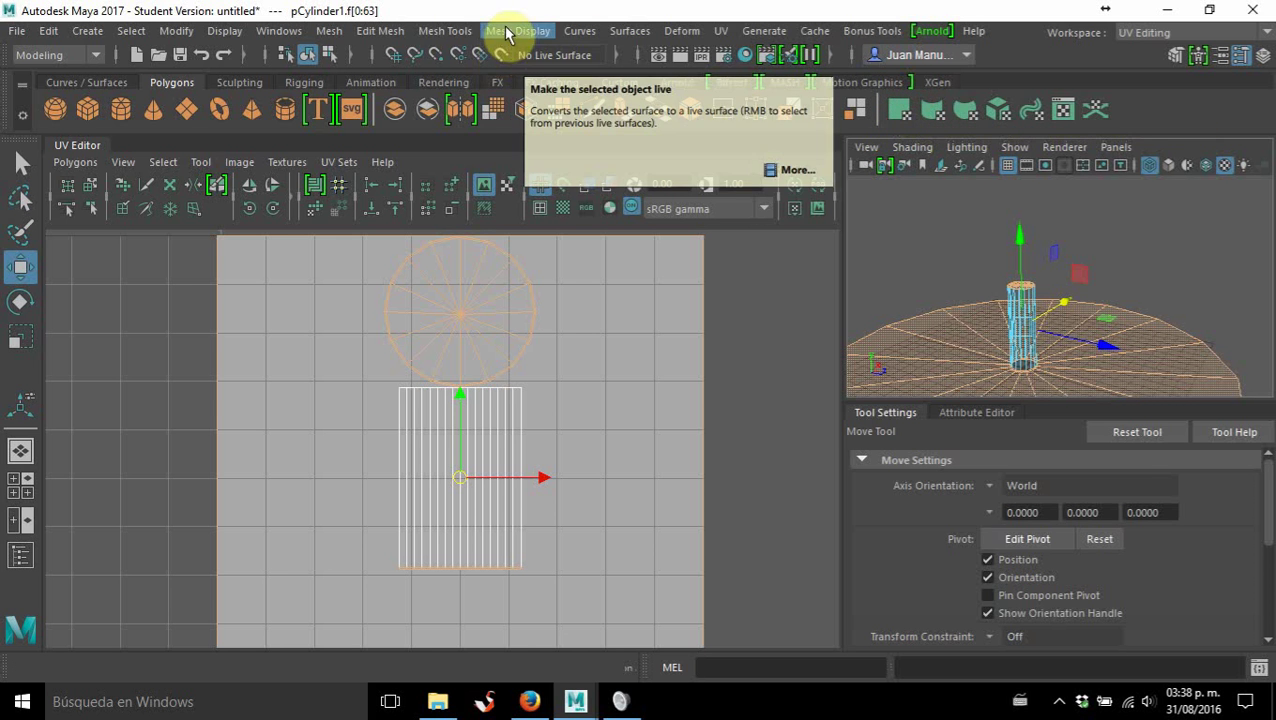
Apply a planar UV projection from the Y axis, fitted to the bounding box, to the selected cap, bevel and ground faces.
{"action": "left_click", "coordinate": [720, 36]}
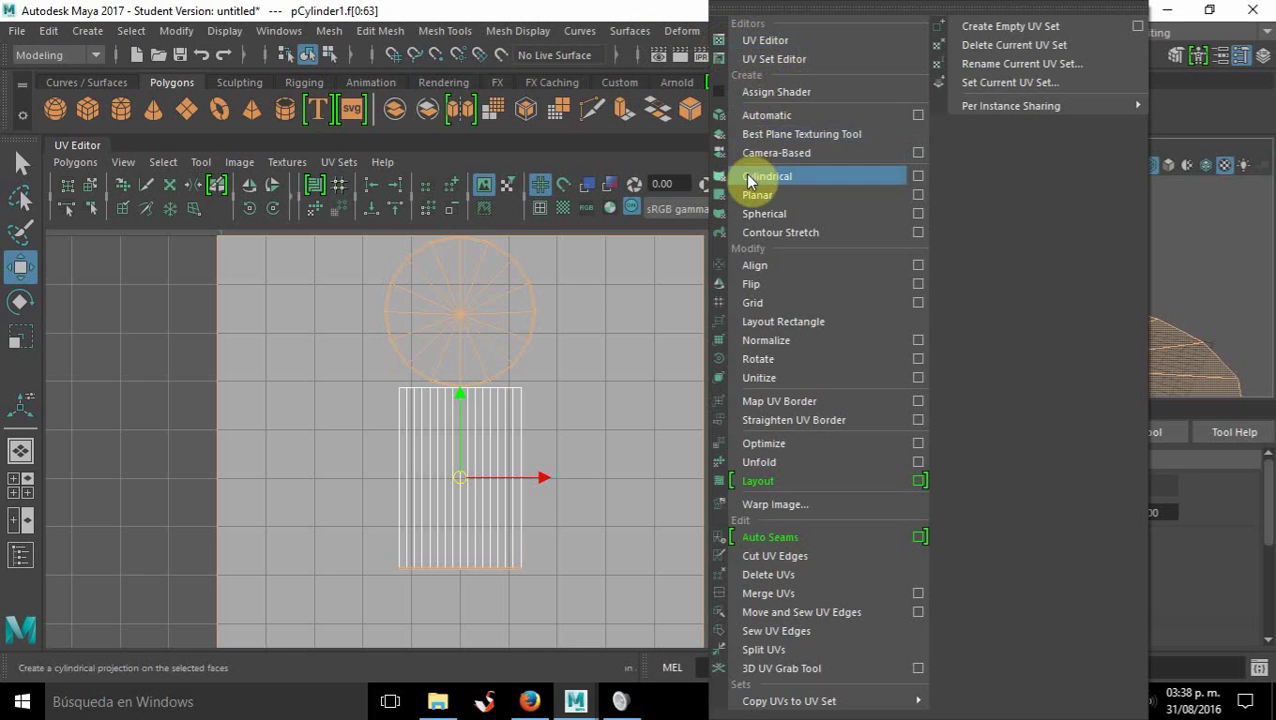
{"action": "left_click", "coordinate": [1175, 122]}
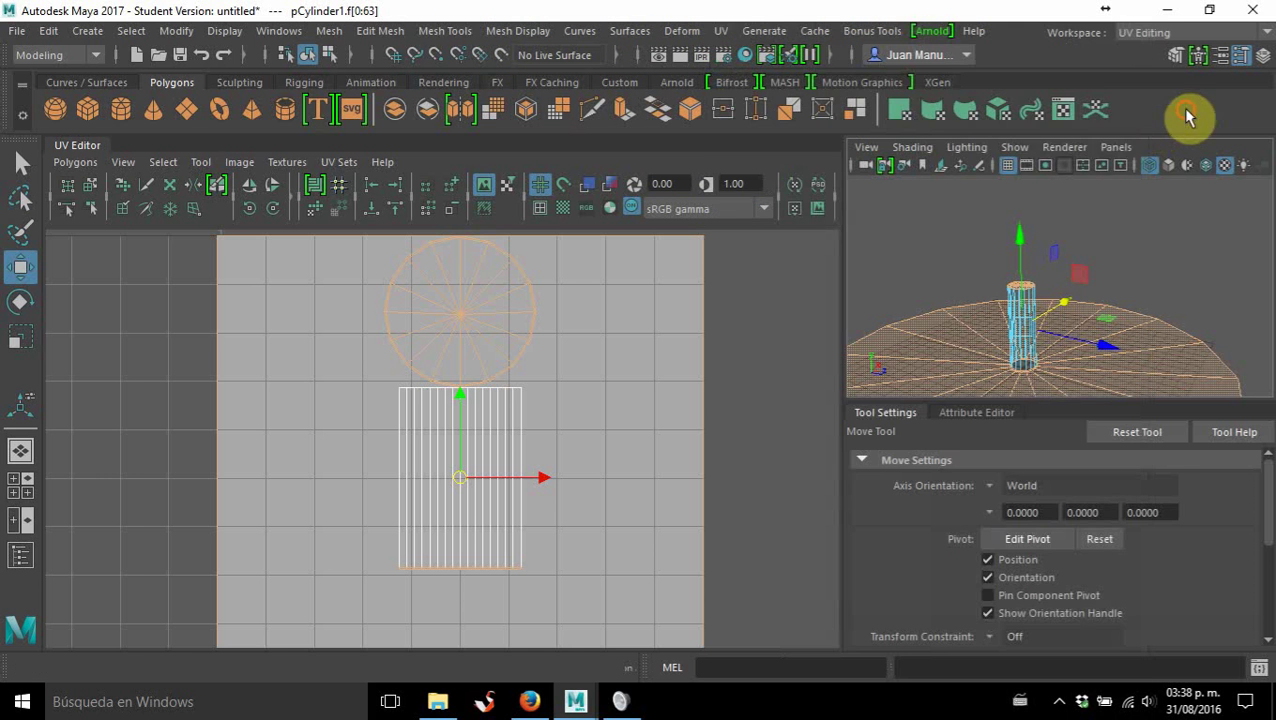
{"action": "left_click", "coordinate": [716, 31]}
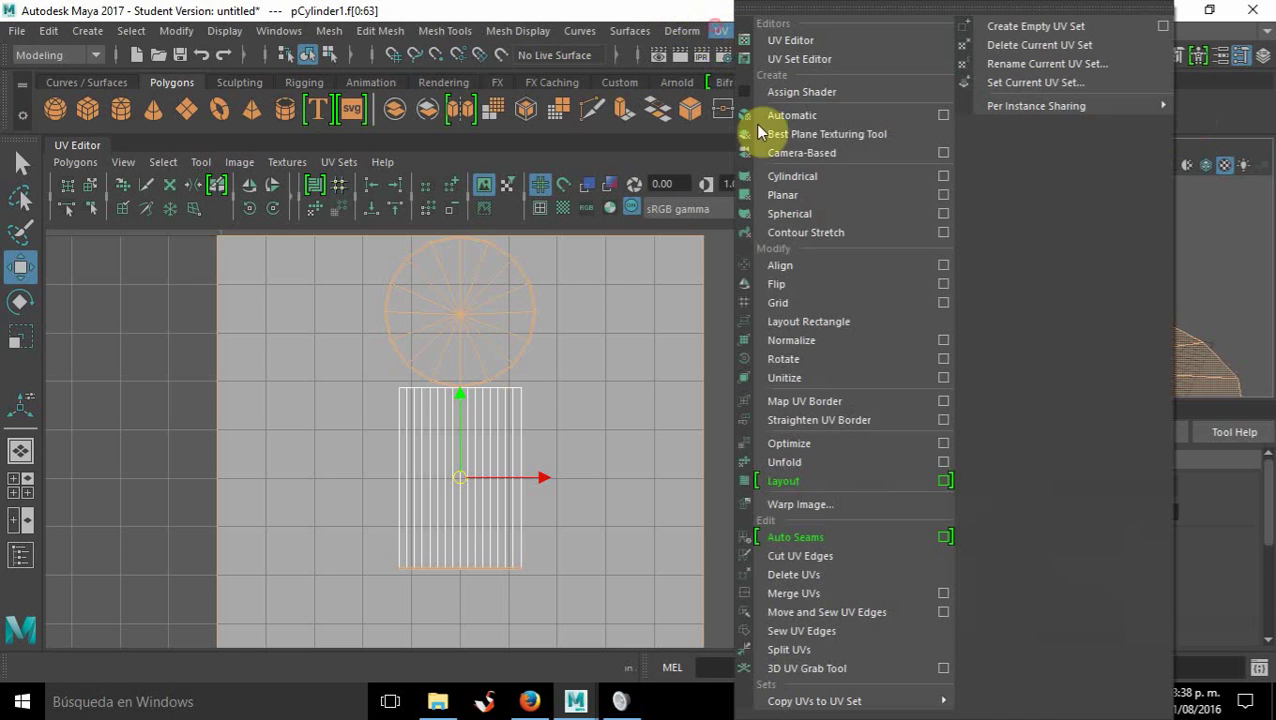
{"action": "left_click", "coordinate": [945, 198]}
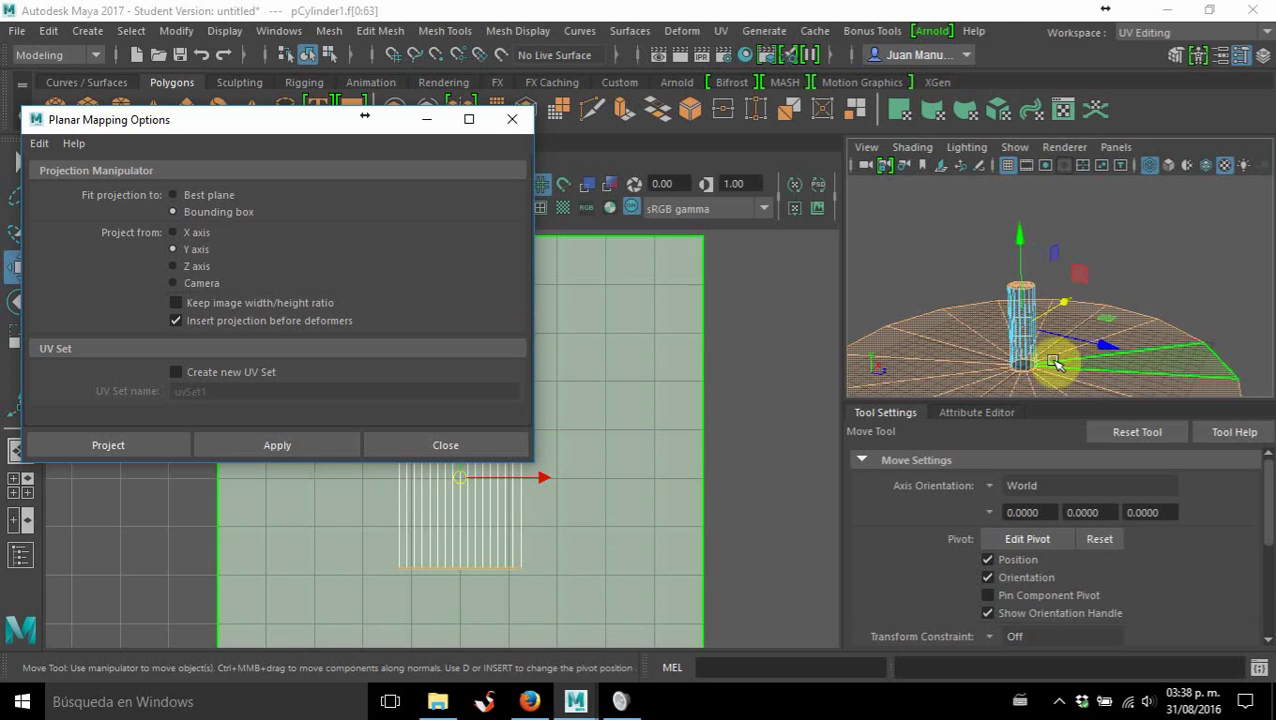
{"action": "left_click", "coordinate": [245, 447]}
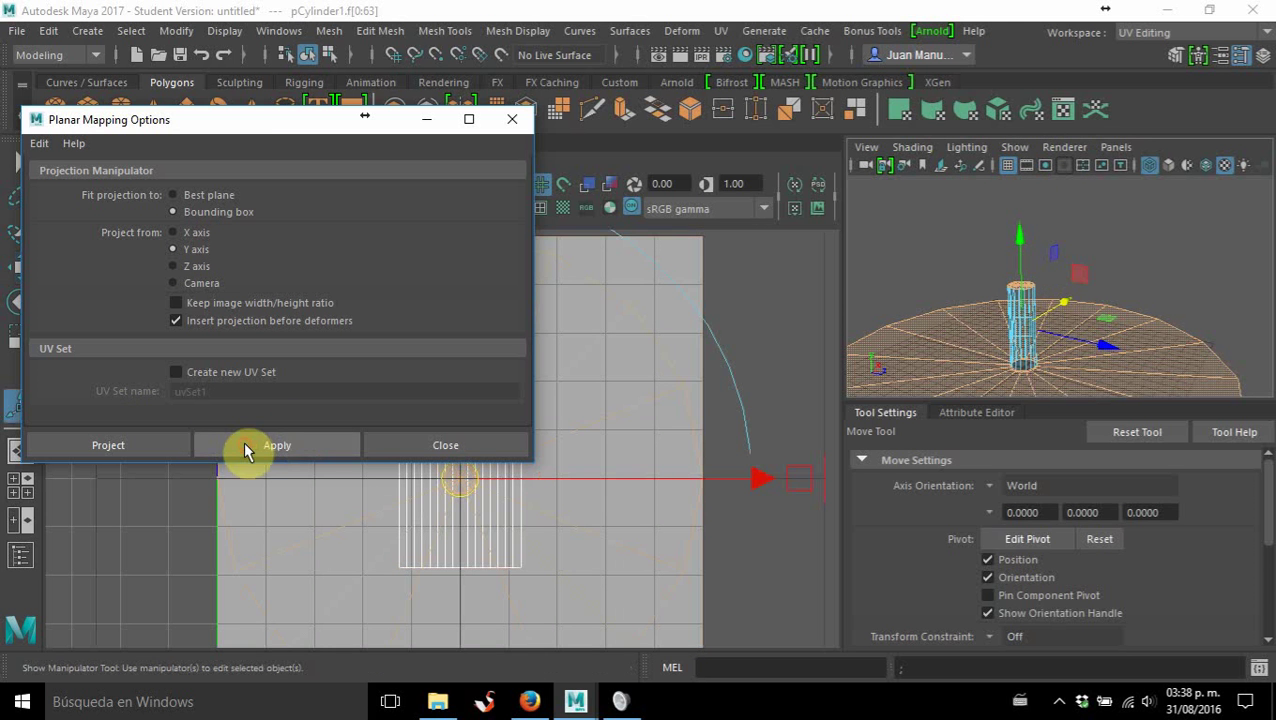
{"action": "left_click", "coordinate": [509, 122]}
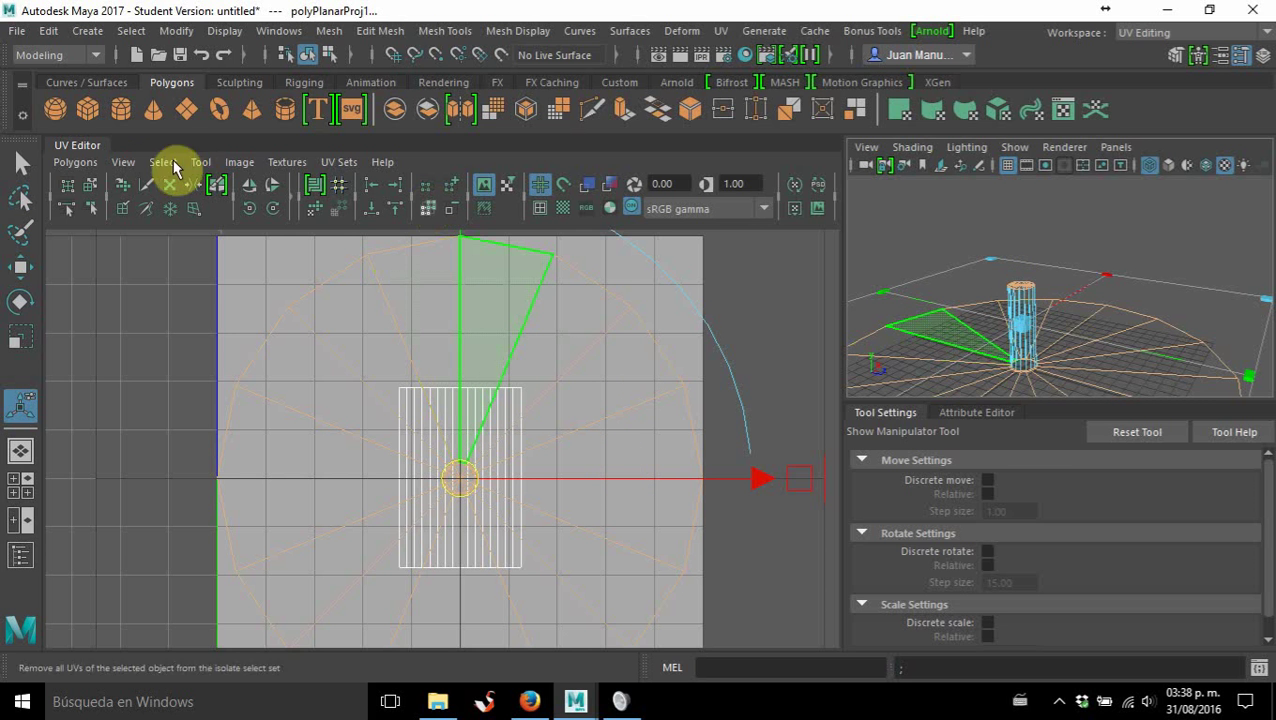
Select the loop of side-wall faces around the can and apply a cylindrical UV projection to them.
{"action": "left_click", "coordinate": [21, 163]}
{"action": "scroll", "coordinate": [1049, 322], "scroll_direction": "up", "scroll_amount": 10}
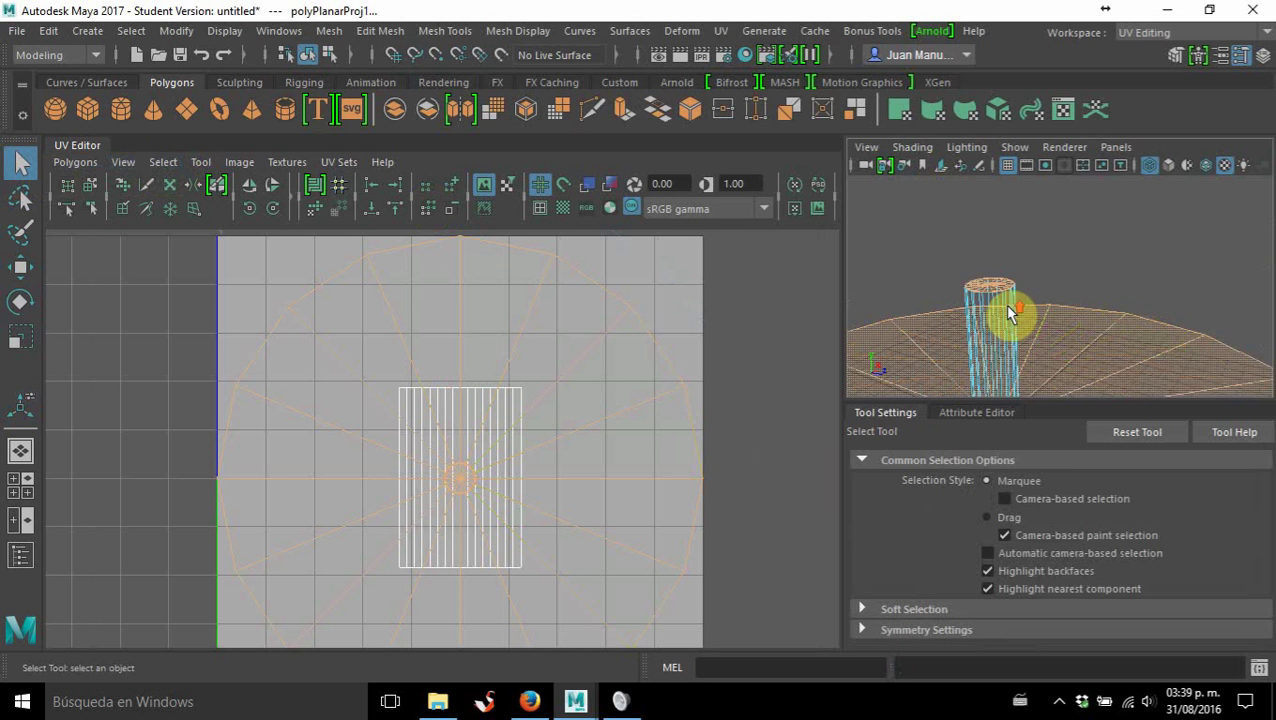
{"action": "left_click", "coordinate": [961, 318]}
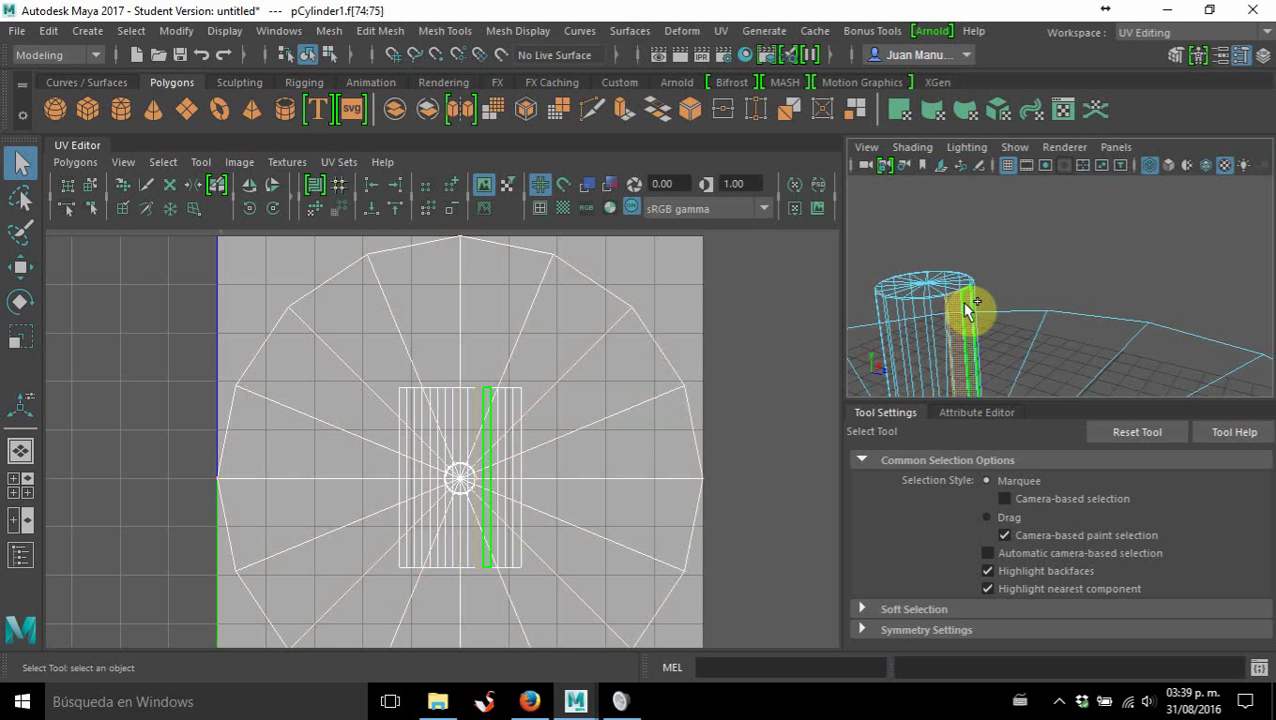
{"action": "left_click", "coordinate": [930, 118]}
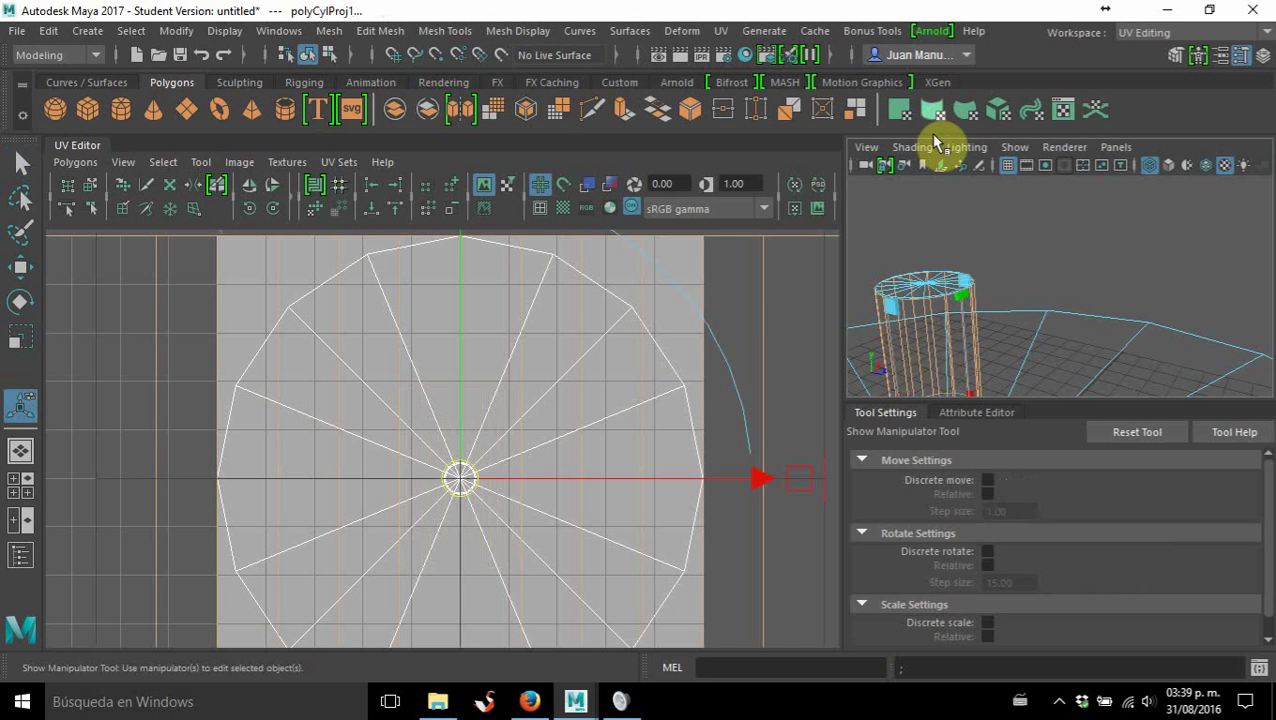
Select all faces of the cylinder and automatically lay out their UV shells inside the 0 to 1 space.
{"action": "scroll", "coordinate": [627, 399], "scroll_direction": "down", "scroll_amount": 5}
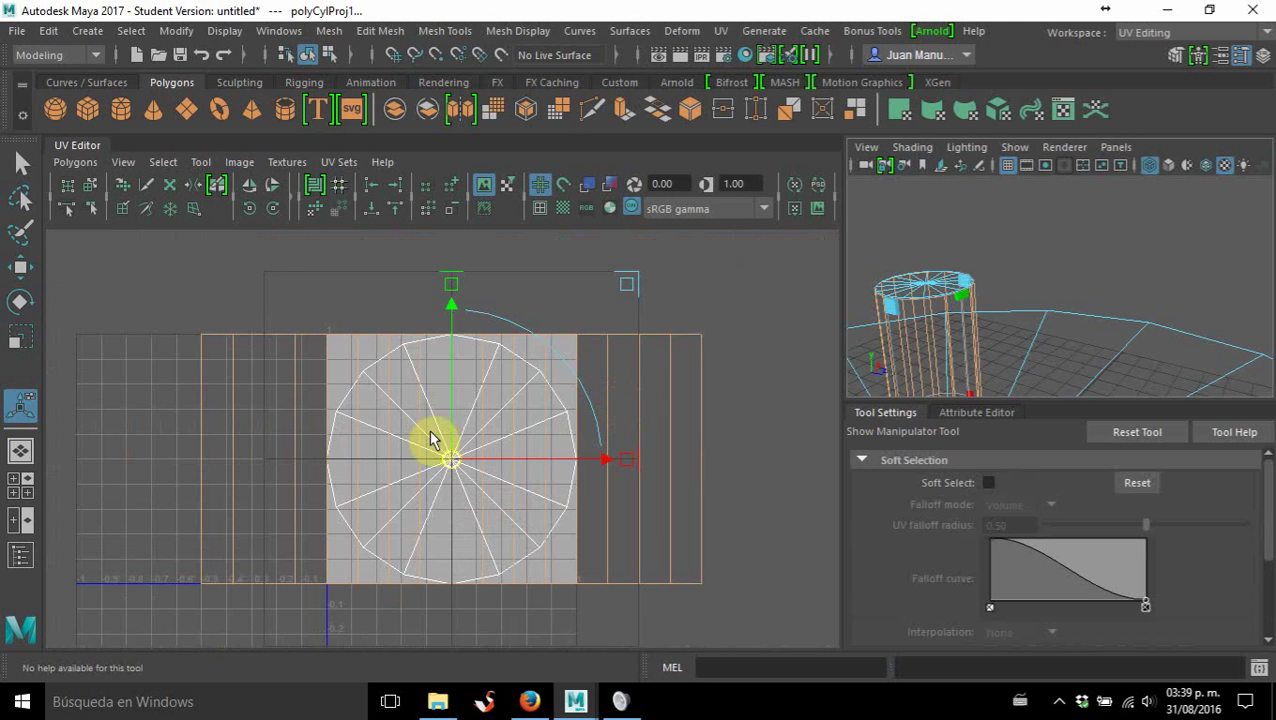
{"action": "scroll", "coordinate": [432, 440], "scroll_direction": "up", "scroll_amount": 2}
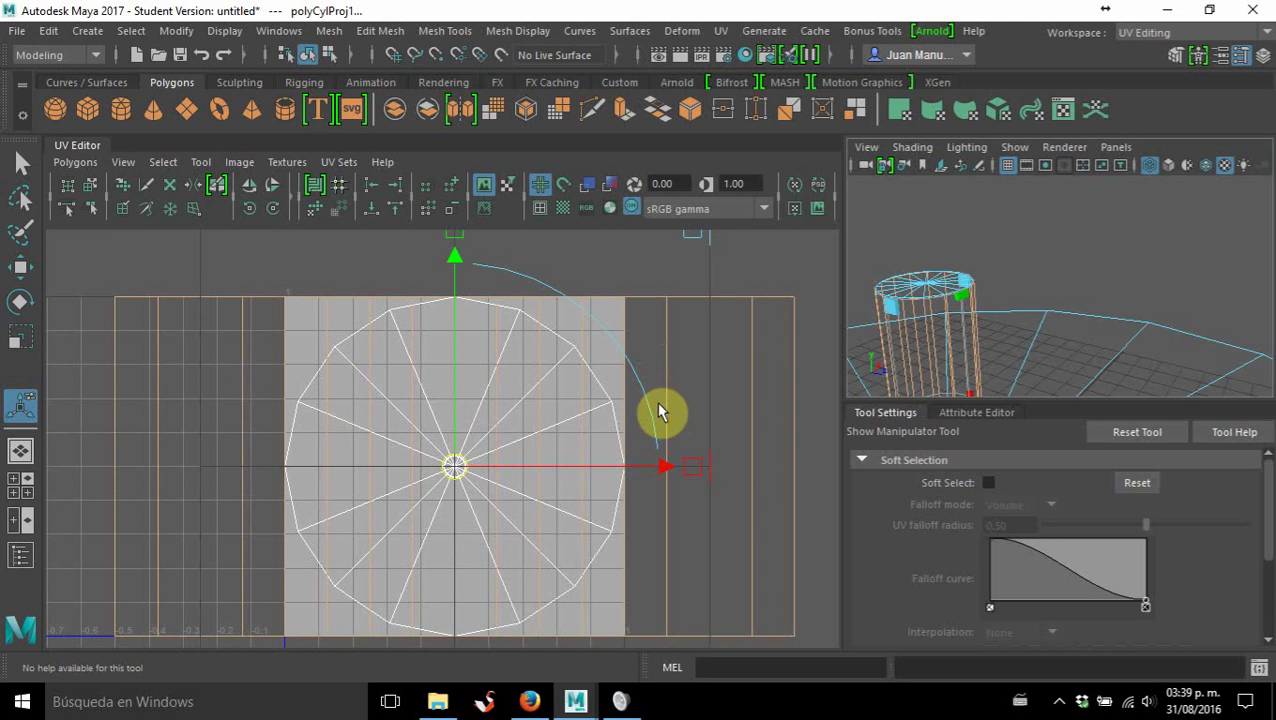
{"action": "middle_click_drag", "start_coordinate": [470, 456], "coordinate": [507, 456], "text": "alt"}
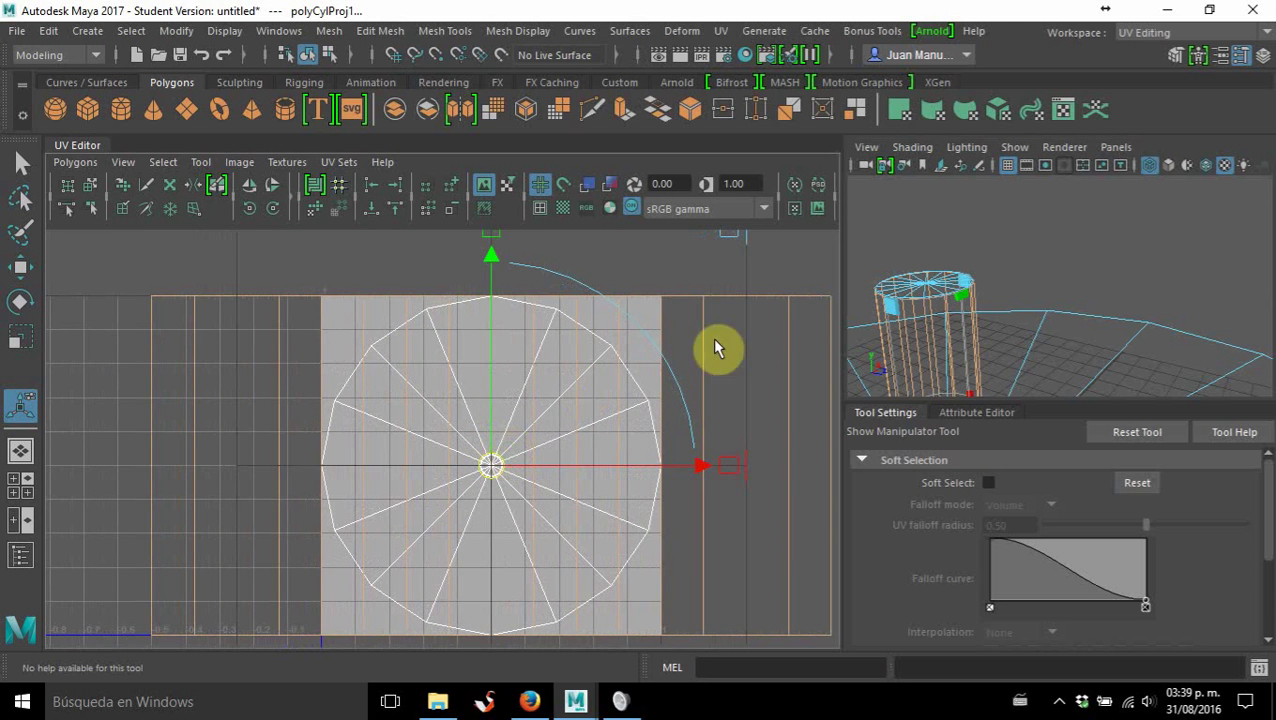
{"action": "scroll", "coordinate": [570, 328], "scroll_direction": "down", "scroll_amount": 1}
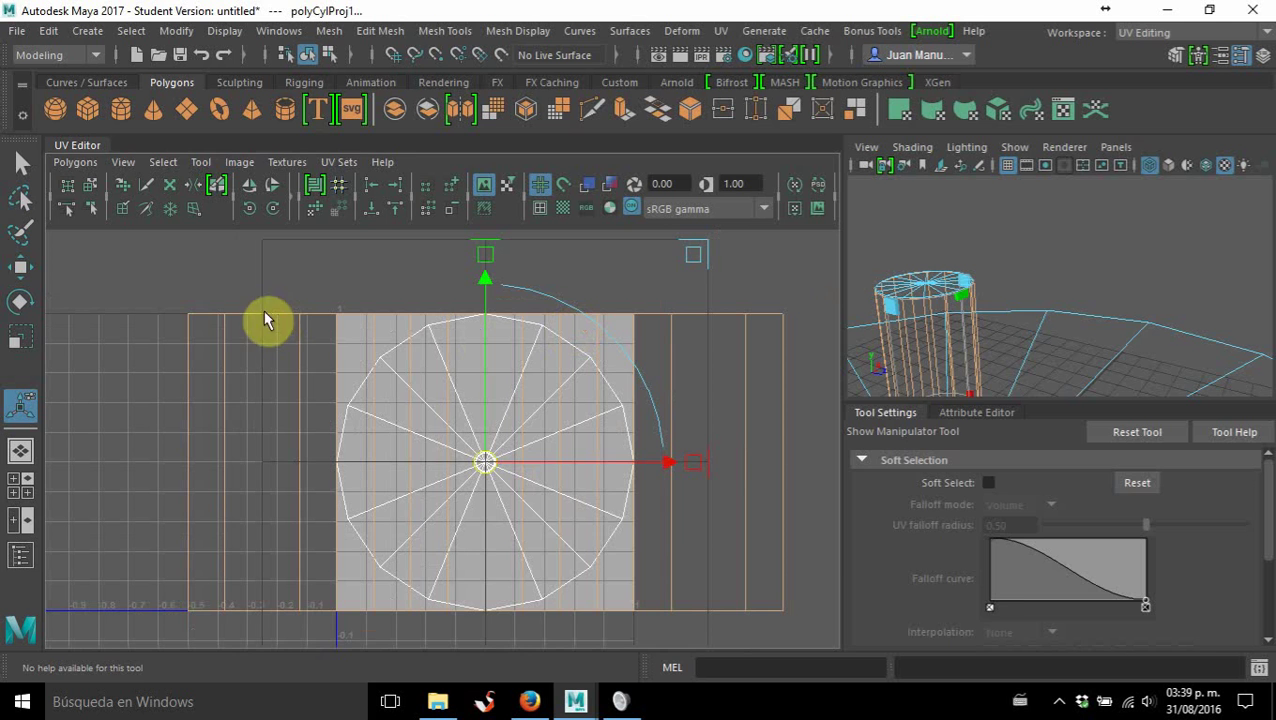
{"action": "left_click", "coordinate": [1040, 214]}
{"action": "left_click", "coordinate": [937, 320]}
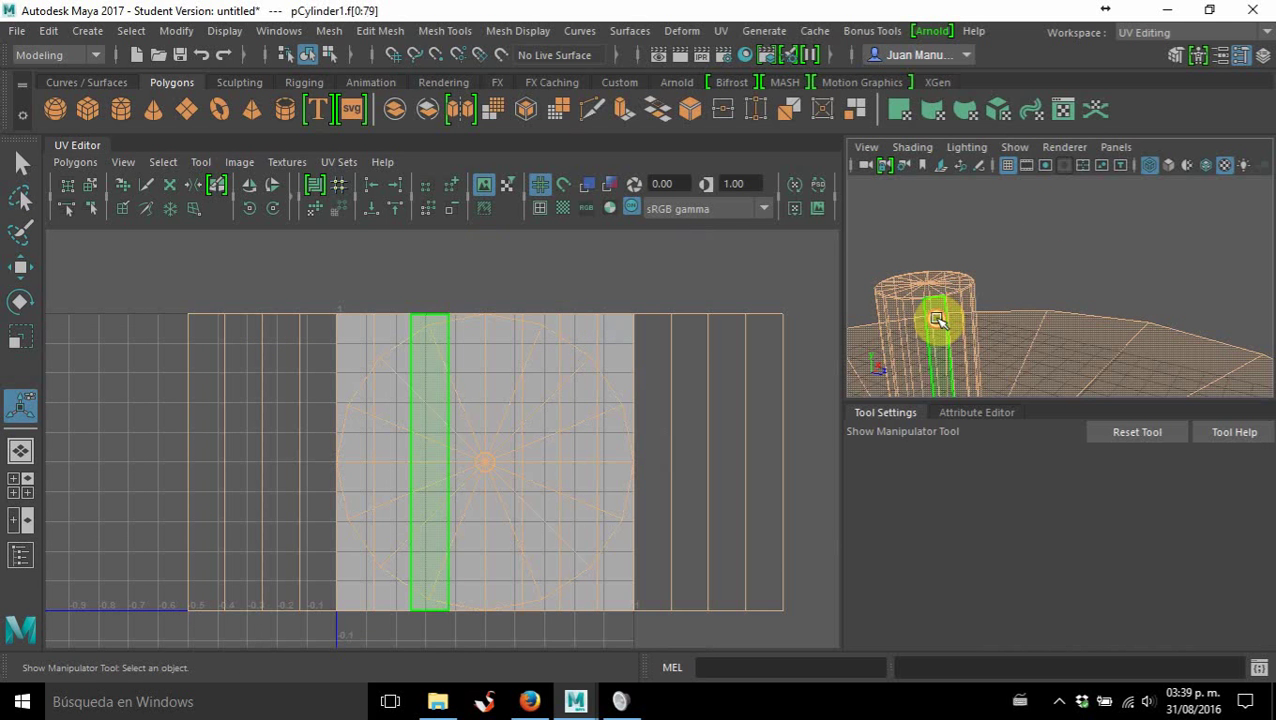
{"action": "left_click", "coordinate": [413, 251]}
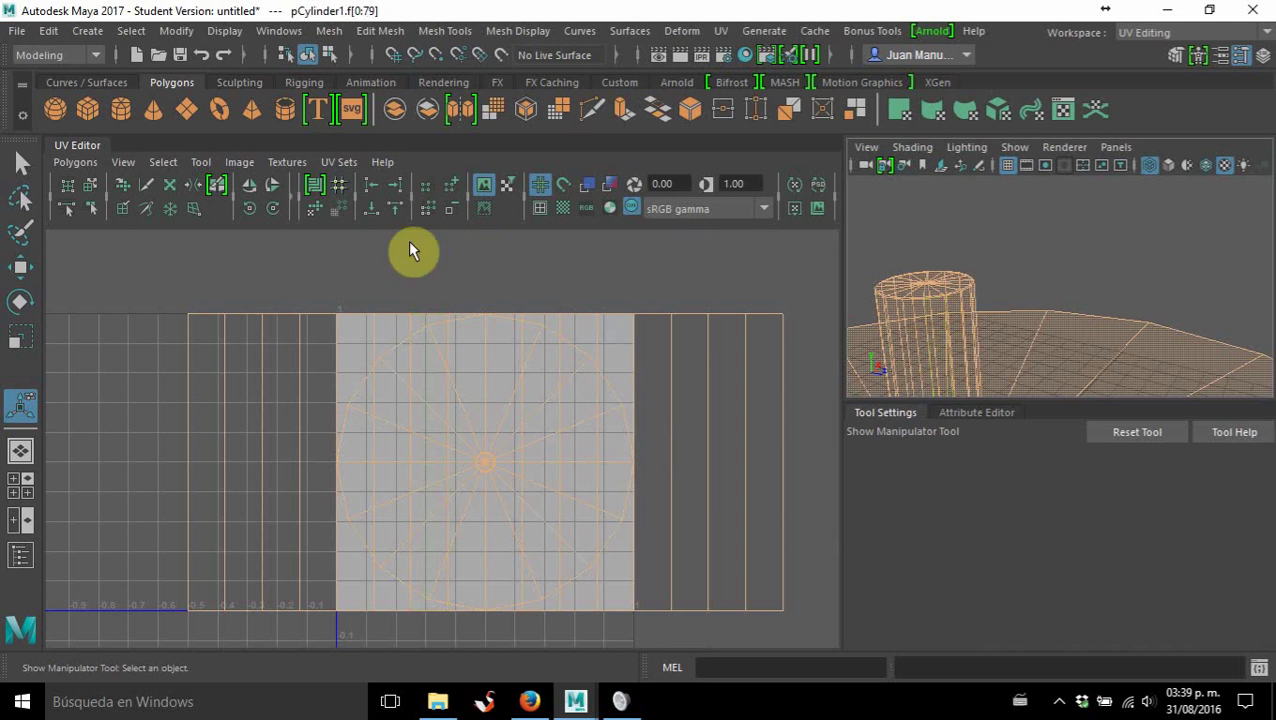
{"action": "left_click", "coordinate": [318, 186]}
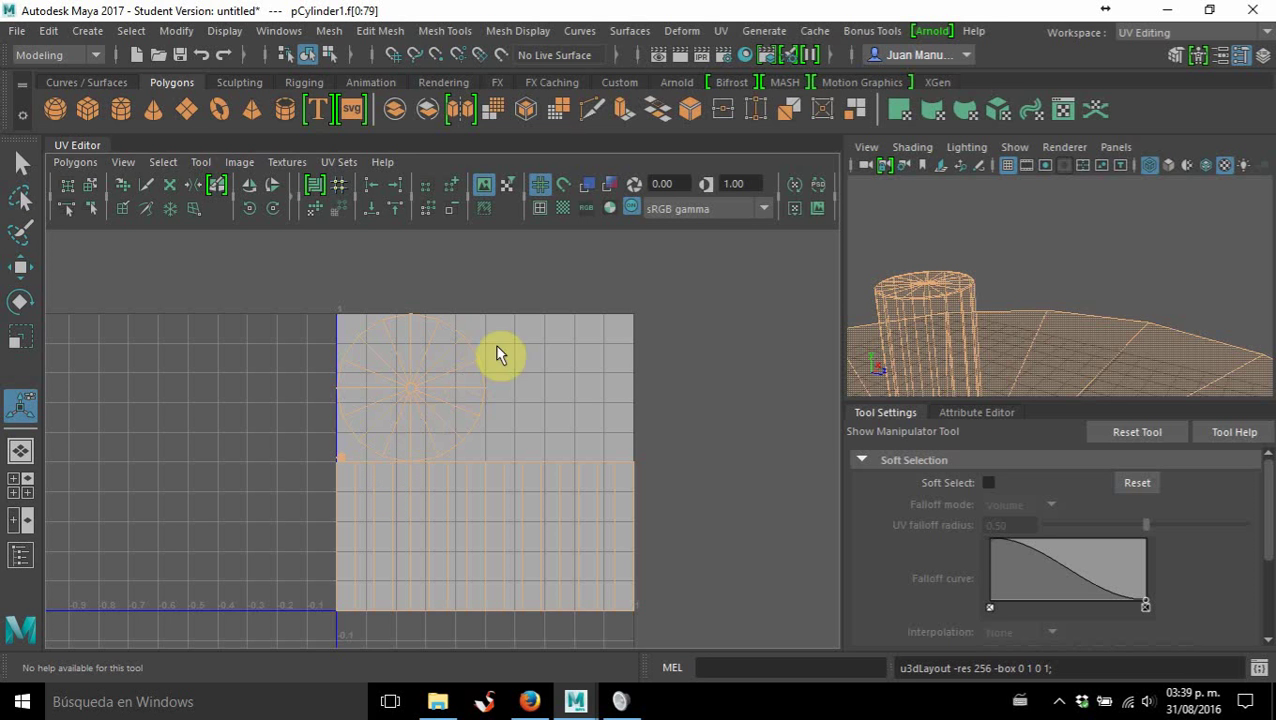
{"action": "middle_click_drag", "start_coordinate": [527, 430], "coordinate": [536, 397], "text": "alt"}
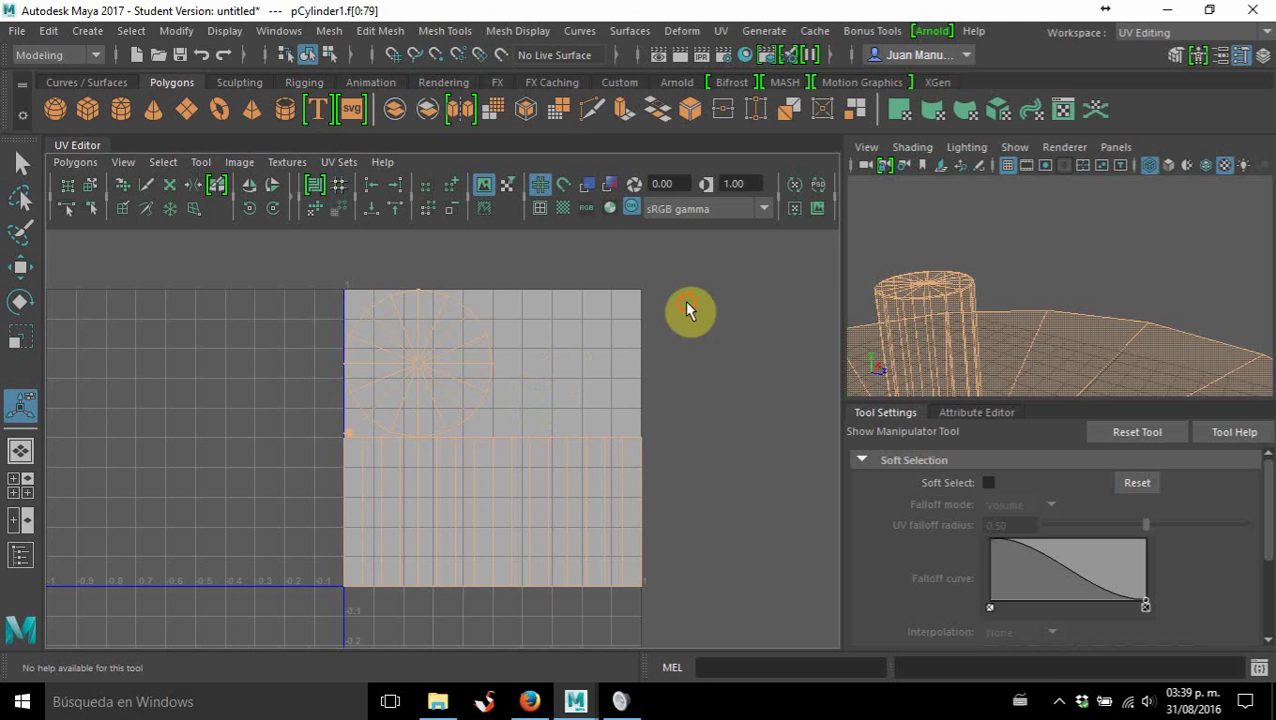
Save the scene as the Maya Binary file retopologizaciónLataComex in the scenes folder, accepting the student version notice.
{"action": "left_click", "coordinate": [15, 33]}
{"action": "left_click", "coordinate": [80, 115]}
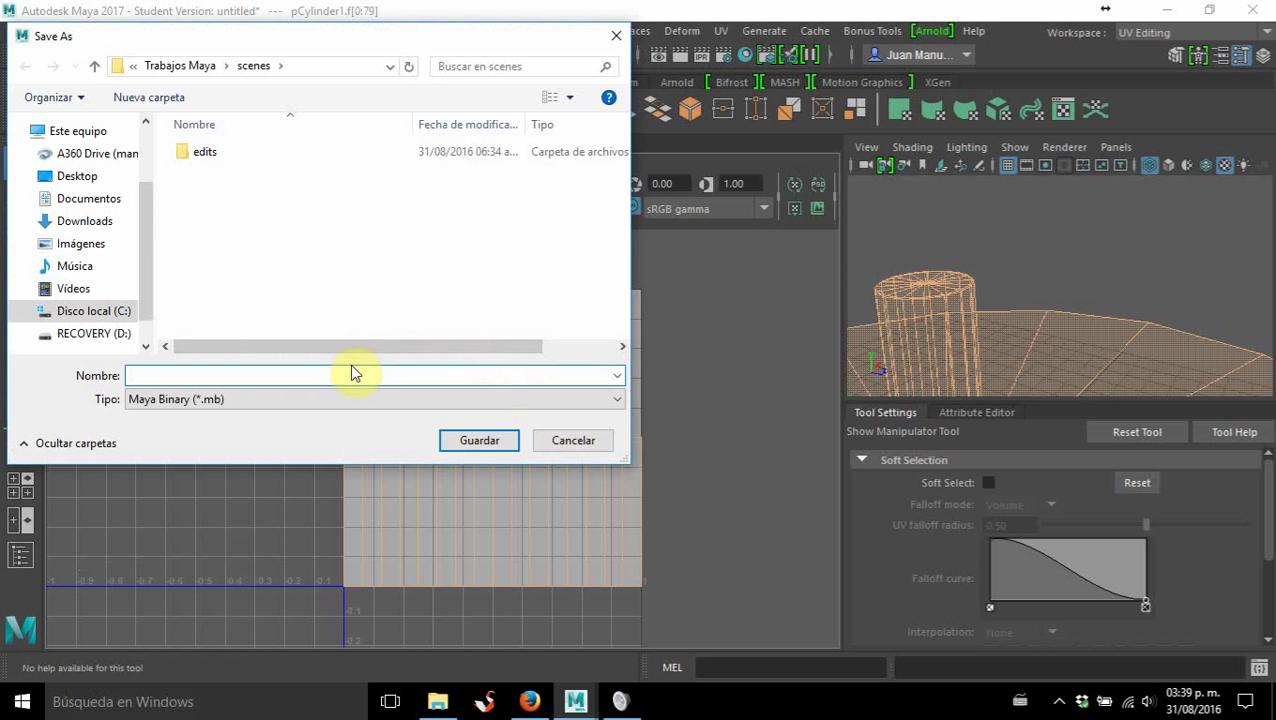
{"action": "left_click", "coordinate": [354, 373]}
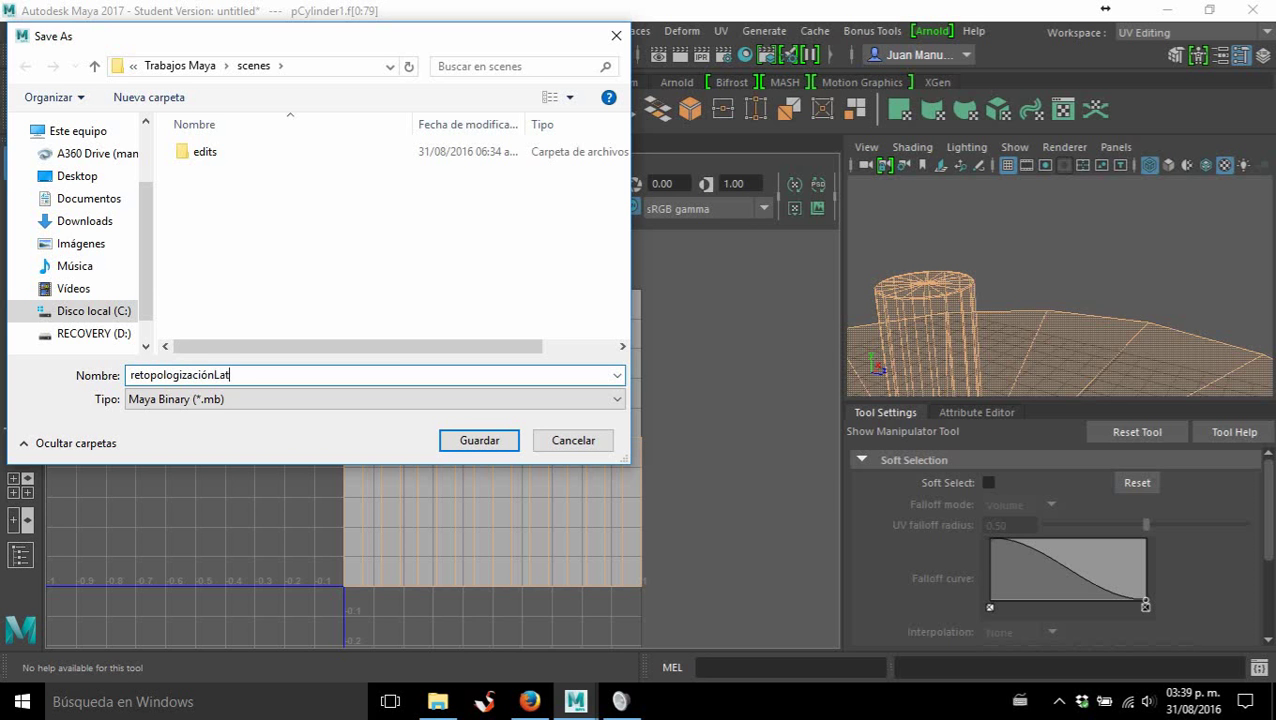
{"action": "key", "text": "Return"}
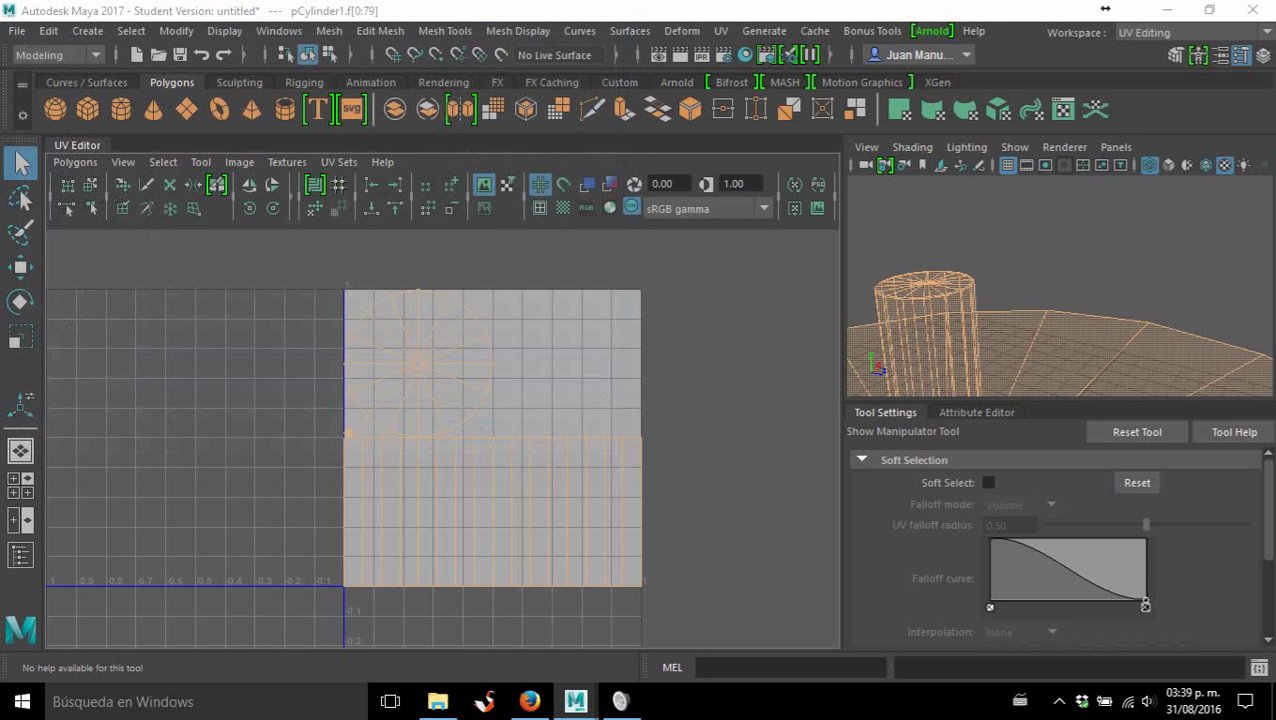
{"action": "left_click", "coordinate": [622, 368]}
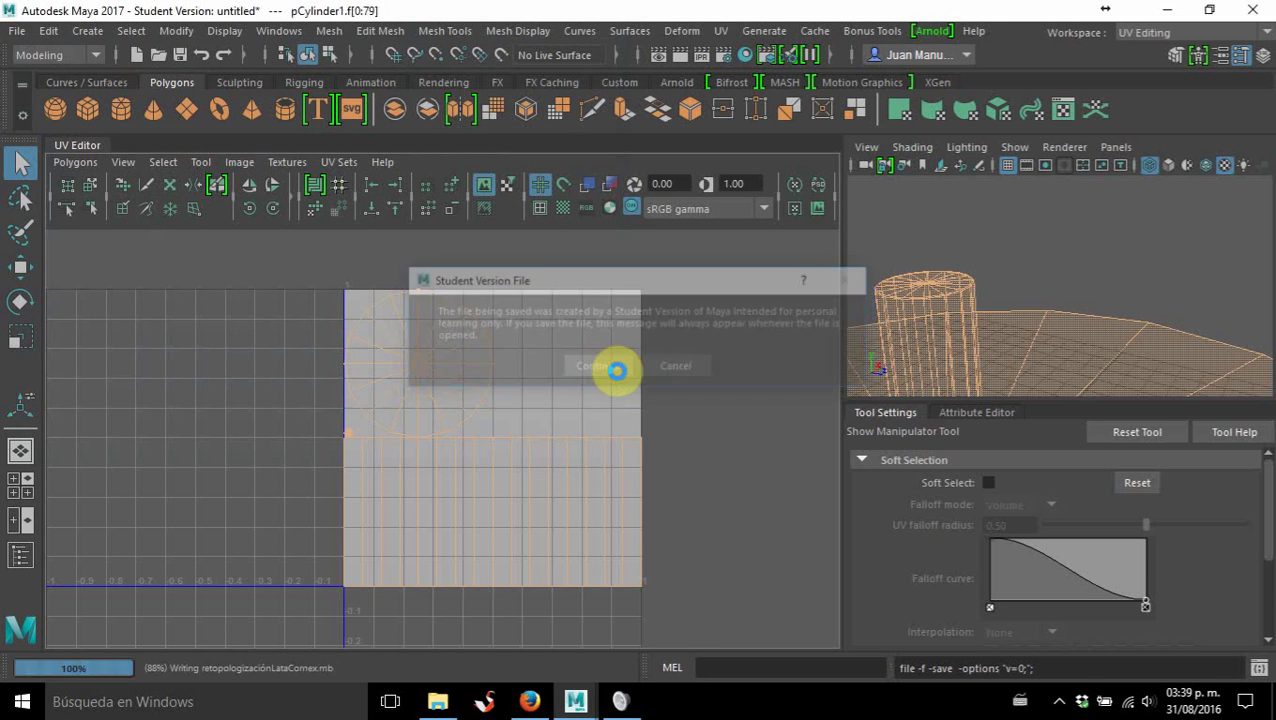
Return the cylinder to object mode and clear the selection.
{"action": "left_click", "coordinate": [21, 163]}
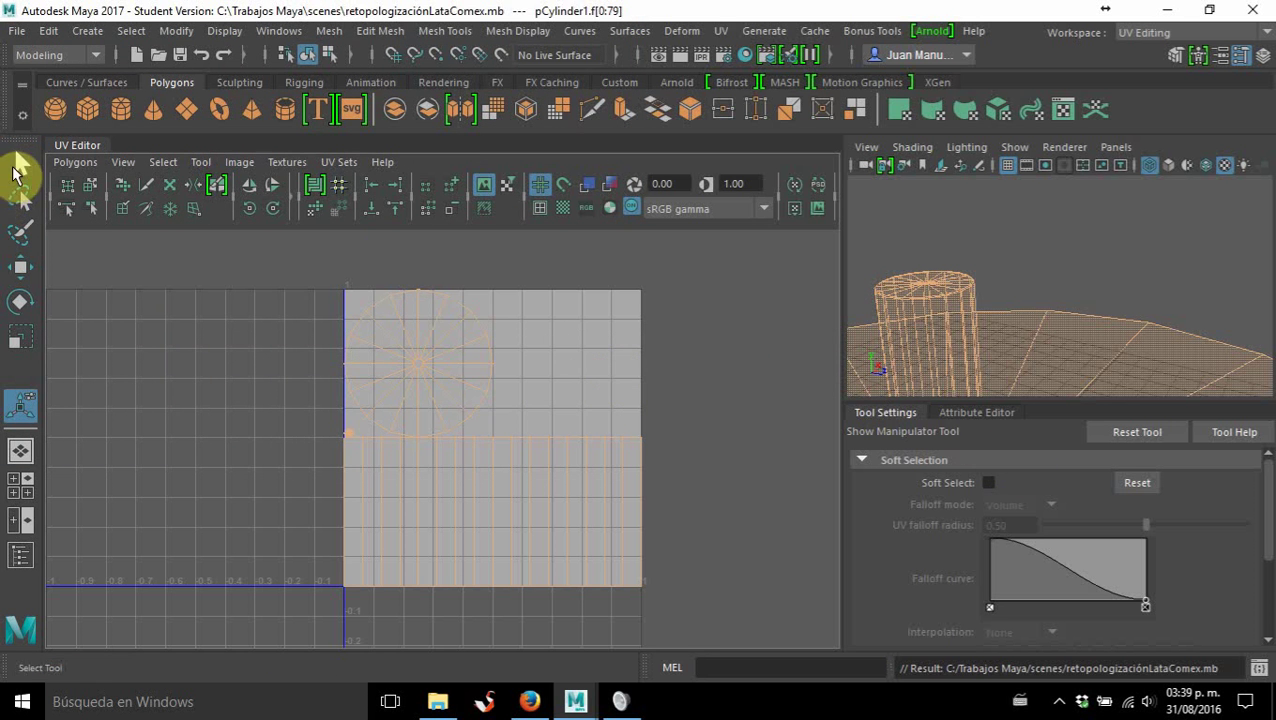
{"action": "right_click", "coordinate": [1010, 247]}
{"action": "right_click_drag", "start_coordinate": [1010, 247], "coordinate": [1083, 141]}
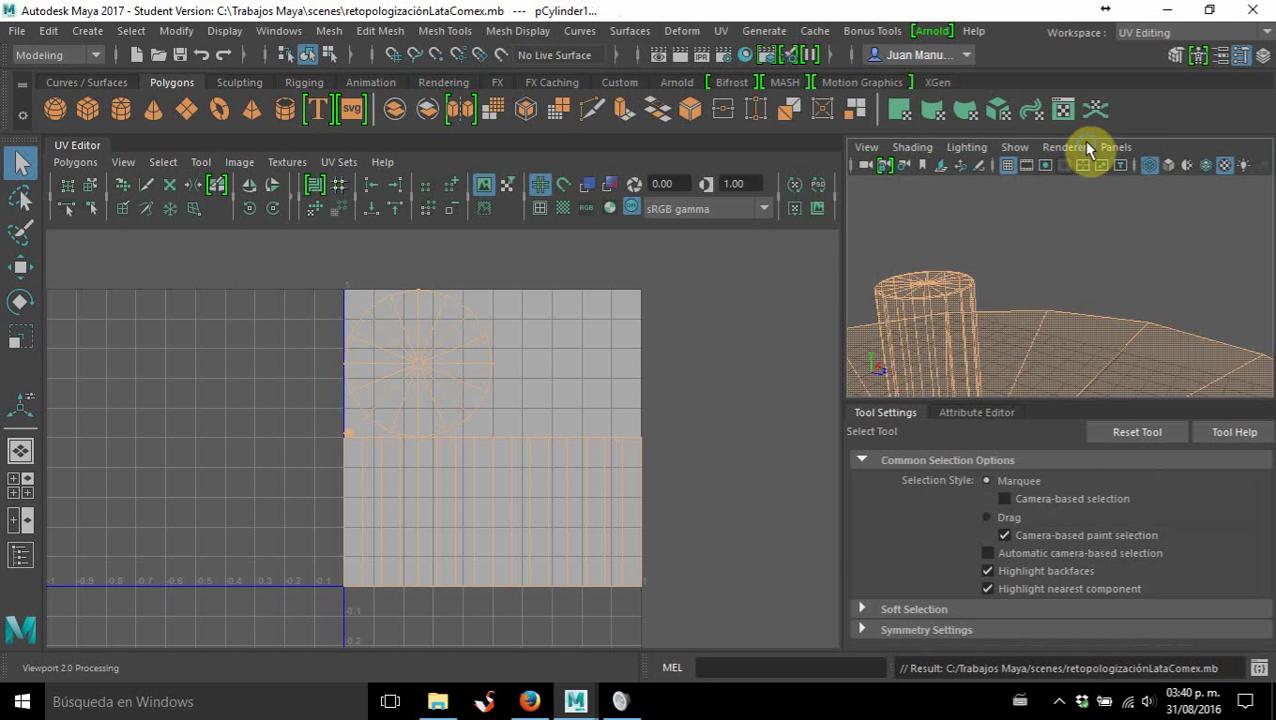
{"action": "left_click", "coordinate": [957, 254]}
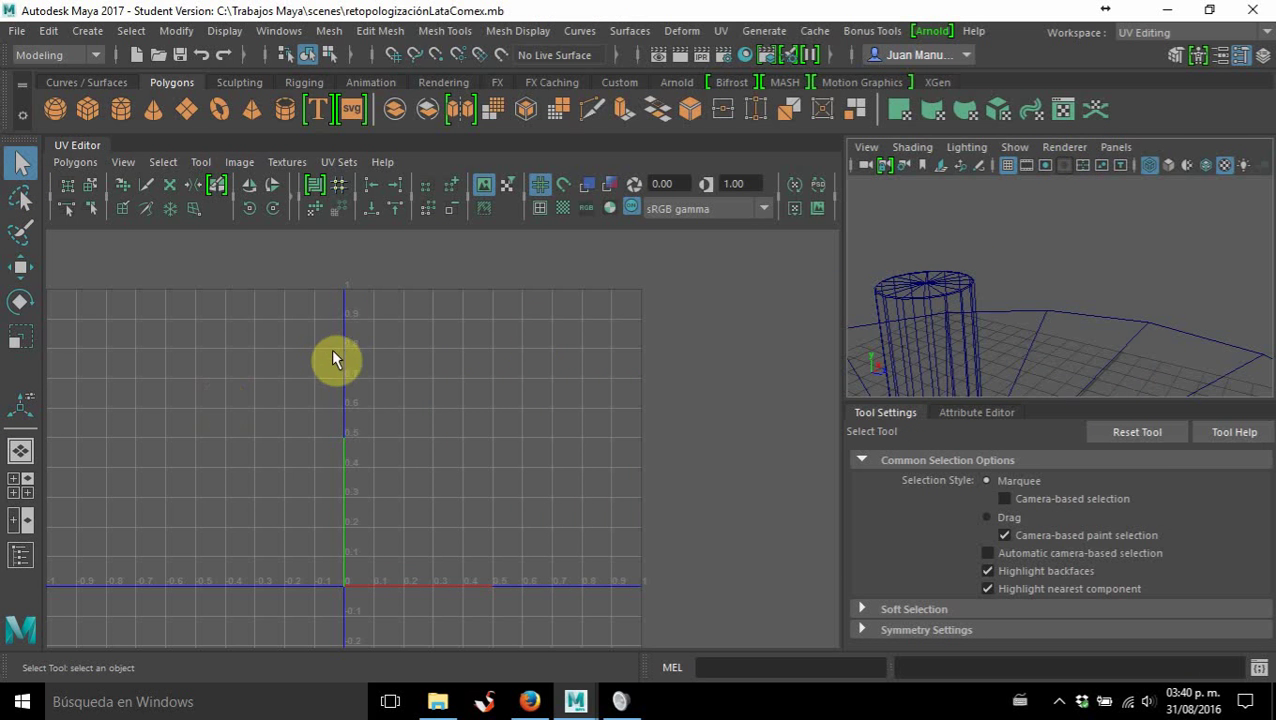
Switch to the Modeling - Standard workspace and turn on the visibility of the hidden scan object Mesh.
{"action": "left_click", "coordinate": [1245, 32]}
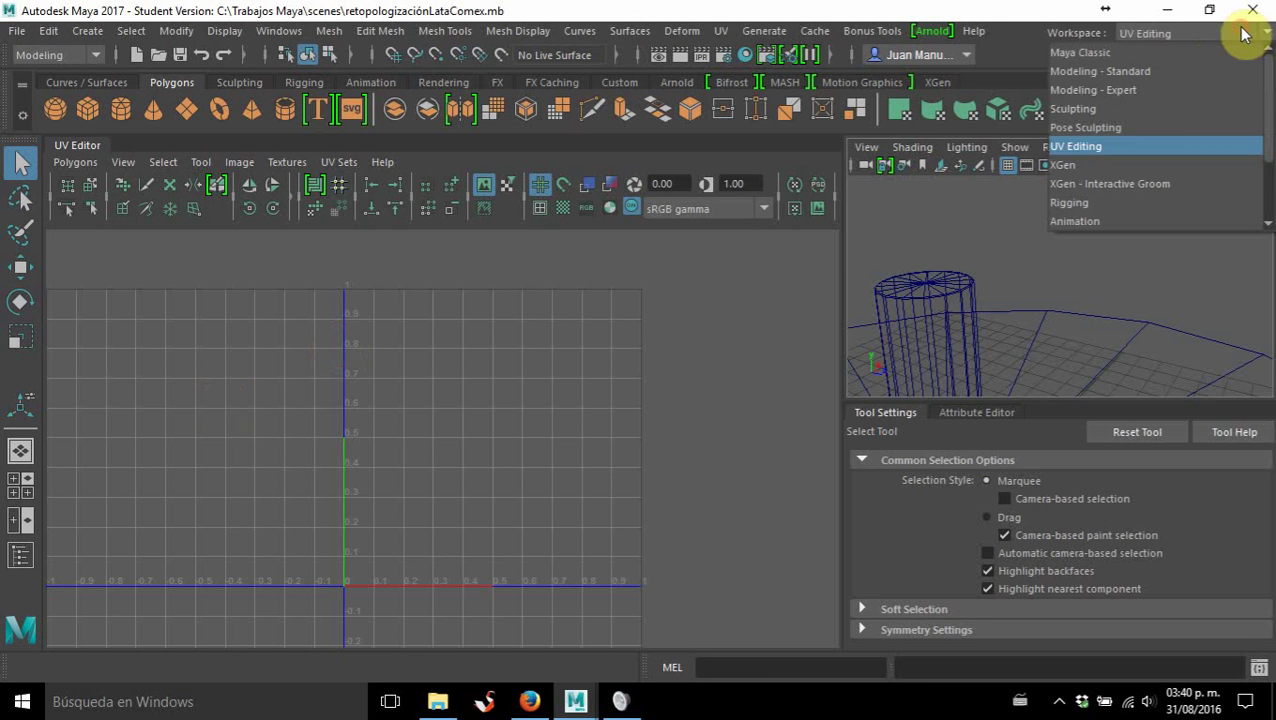
{"action": "left_click", "coordinate": [1091, 72]}
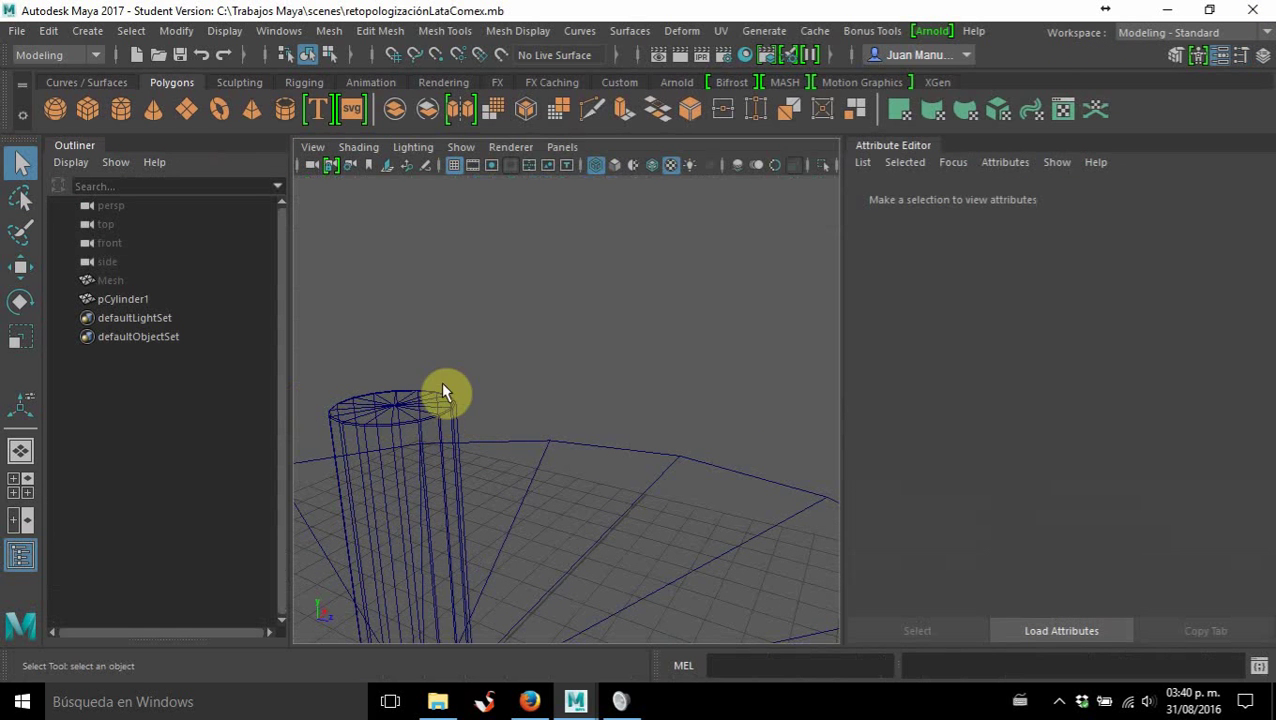
{"action": "left_click", "coordinate": [118, 280]}
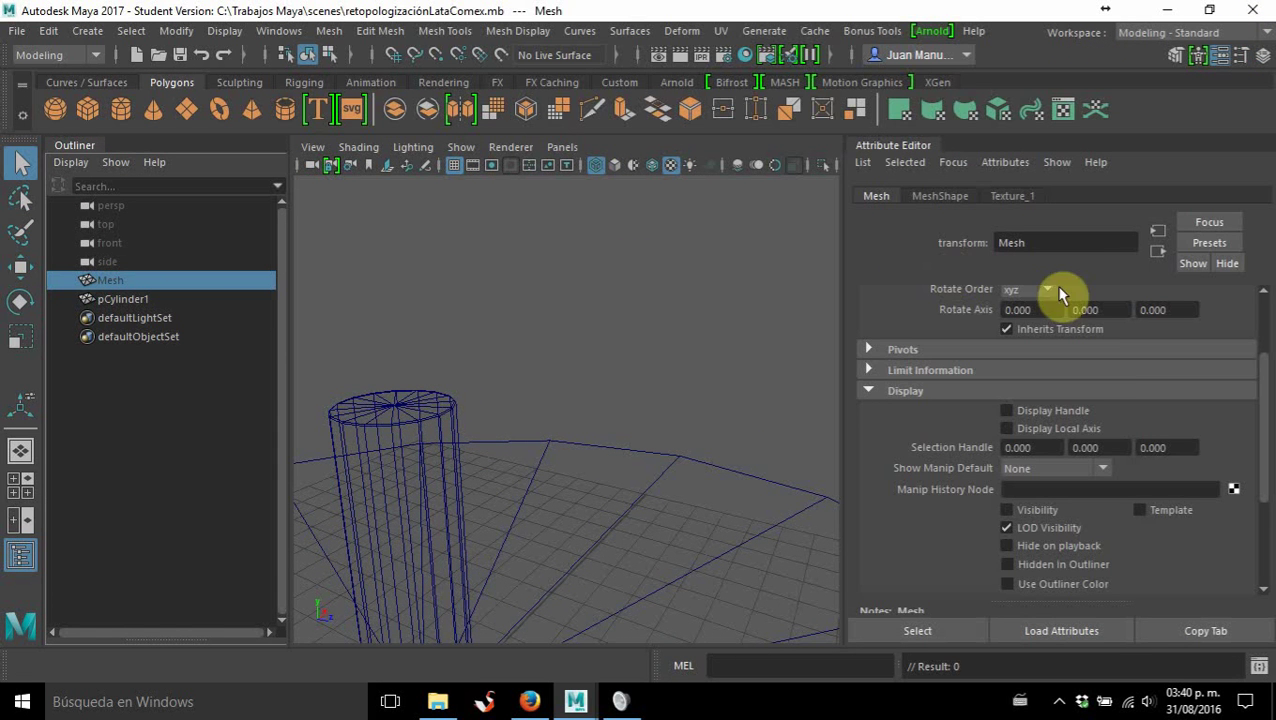
{"action": "left_click", "coordinate": [1006, 511]}
{"action": "left_click", "coordinate": [495, 306]}
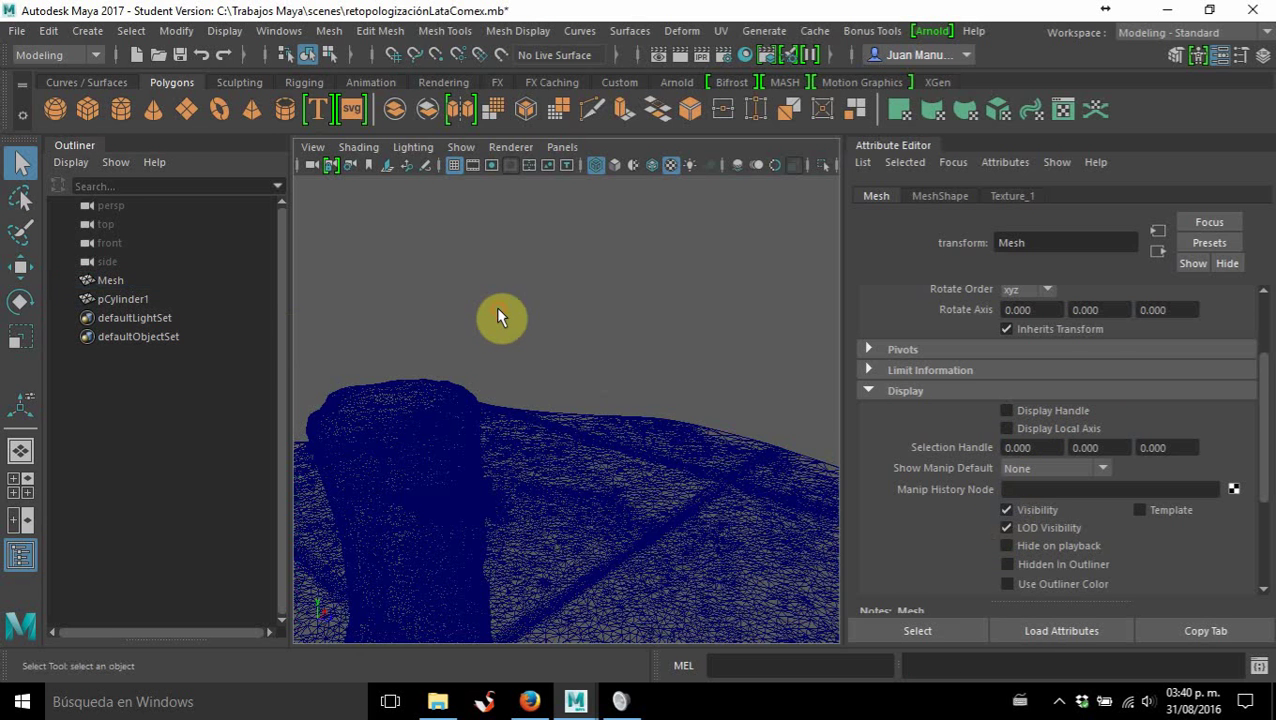
Highlight pCylinder1 and the scanned Mesh in turn to compare how they overlap, then clear the selection.
{"action": "middle_click_drag", "start_coordinate": [453, 345], "coordinate": [561, 287], "text": "alt"}
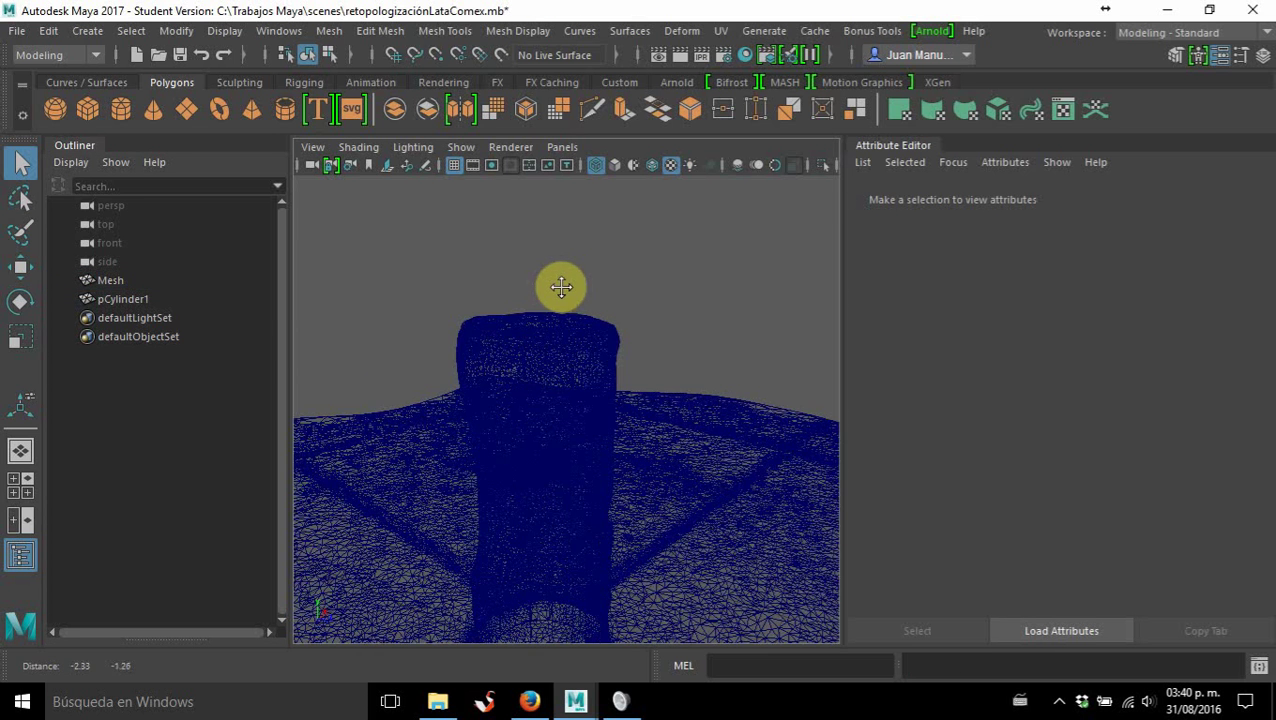
{"action": "left_click", "coordinate": [106, 280]}
{"action": "left_click", "coordinate": [109, 297]}
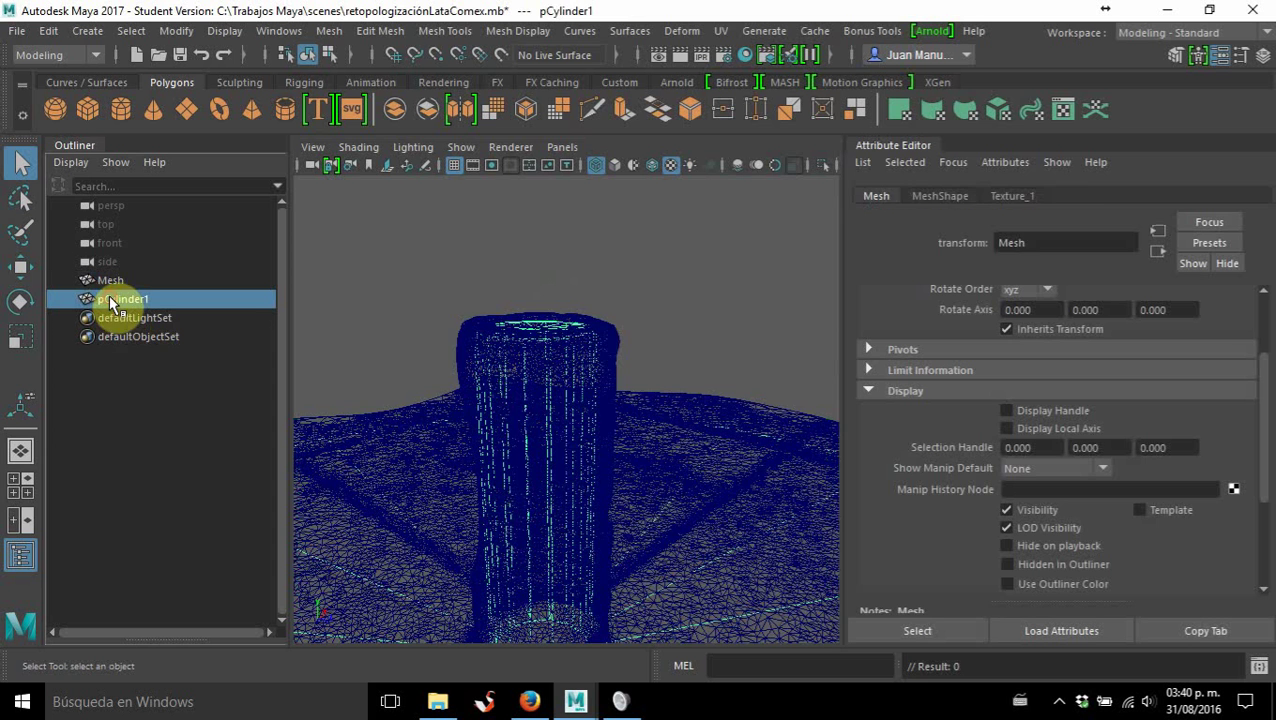
{"action": "left_click", "coordinate": [104, 280]}
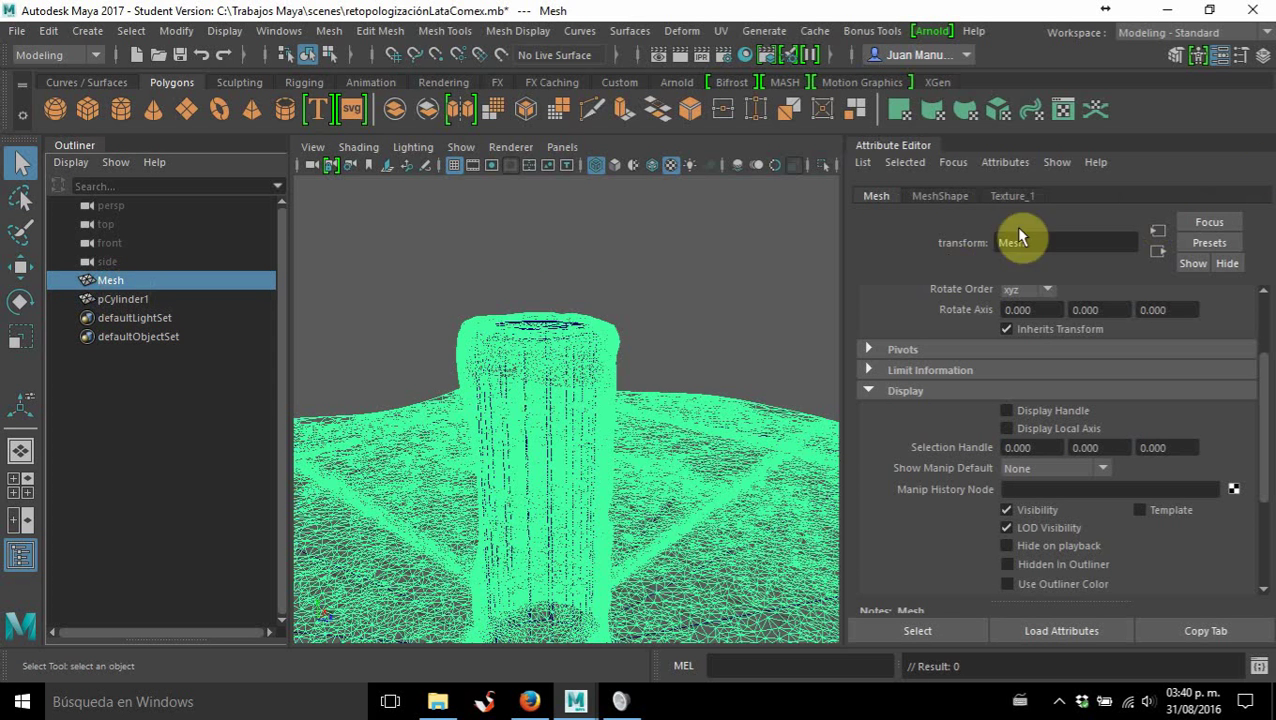
{"action": "left_click", "coordinate": [603, 288]}
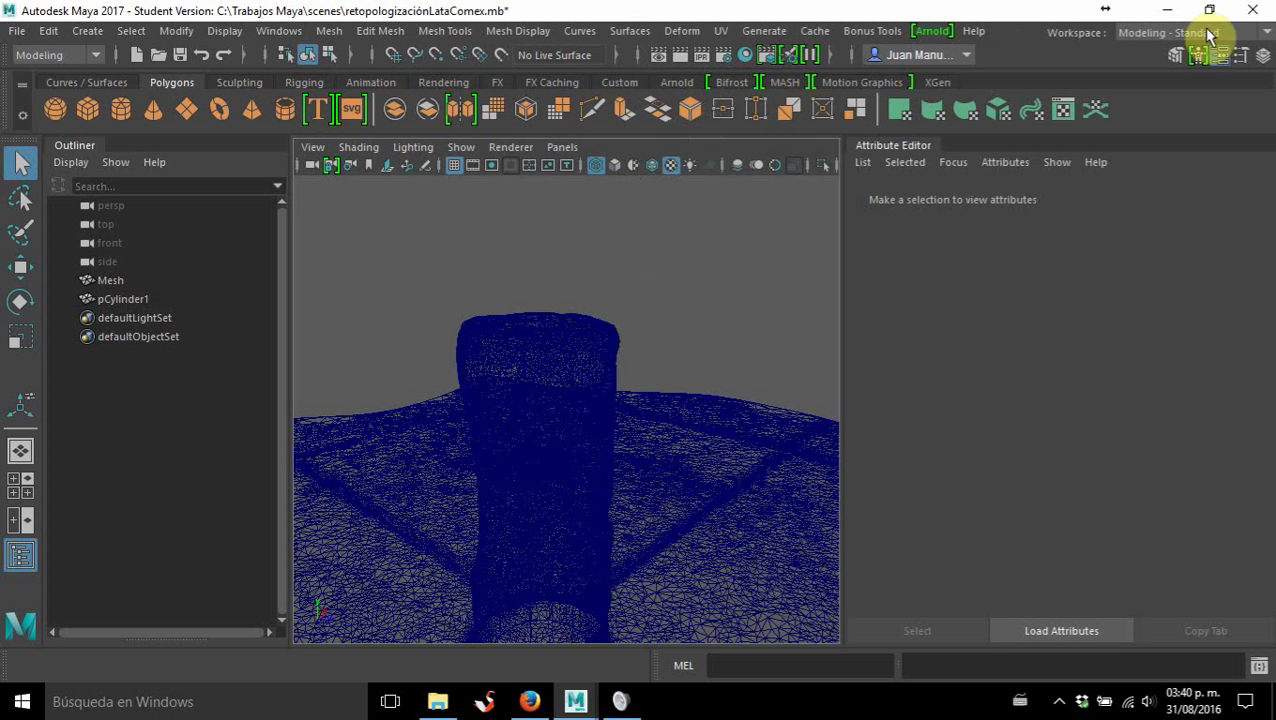
Switch to the Rendering - Standard workspace.
{"action": "left_click", "coordinate": [1255, 33]}
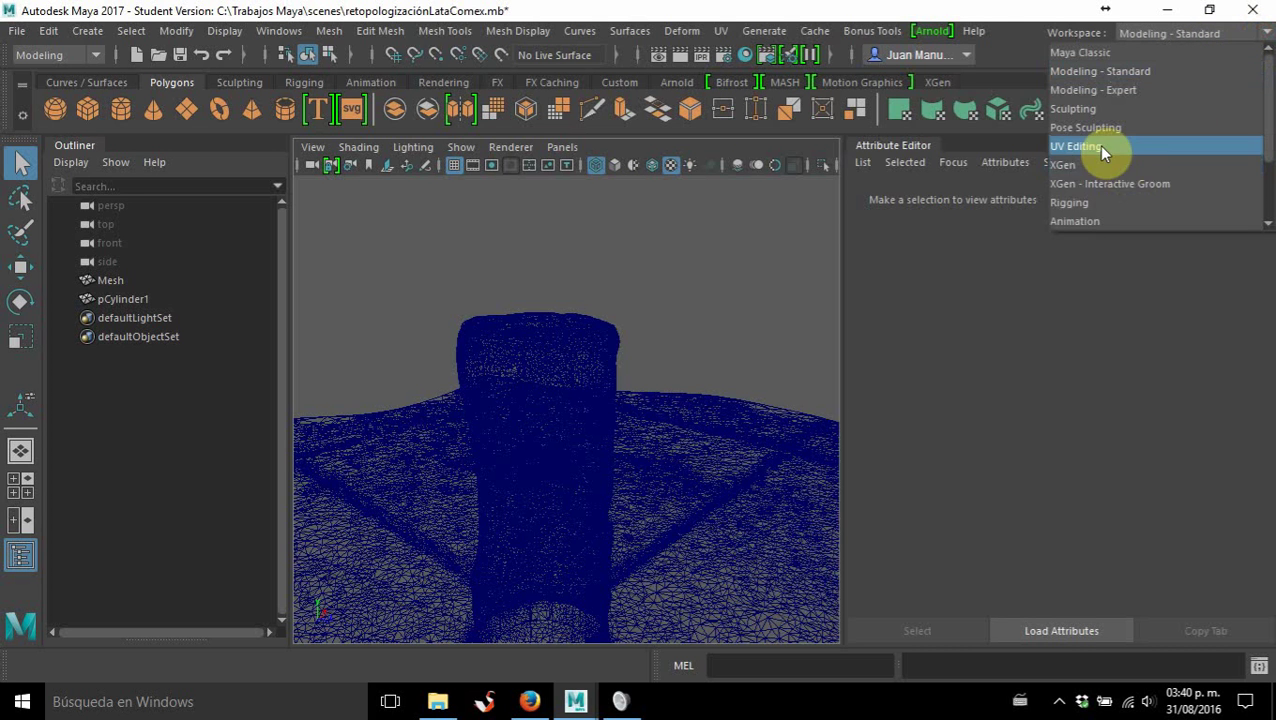
{"action": "scroll", "coordinate": [1115, 156], "scroll_direction": "down", "scroll_amount": 1}
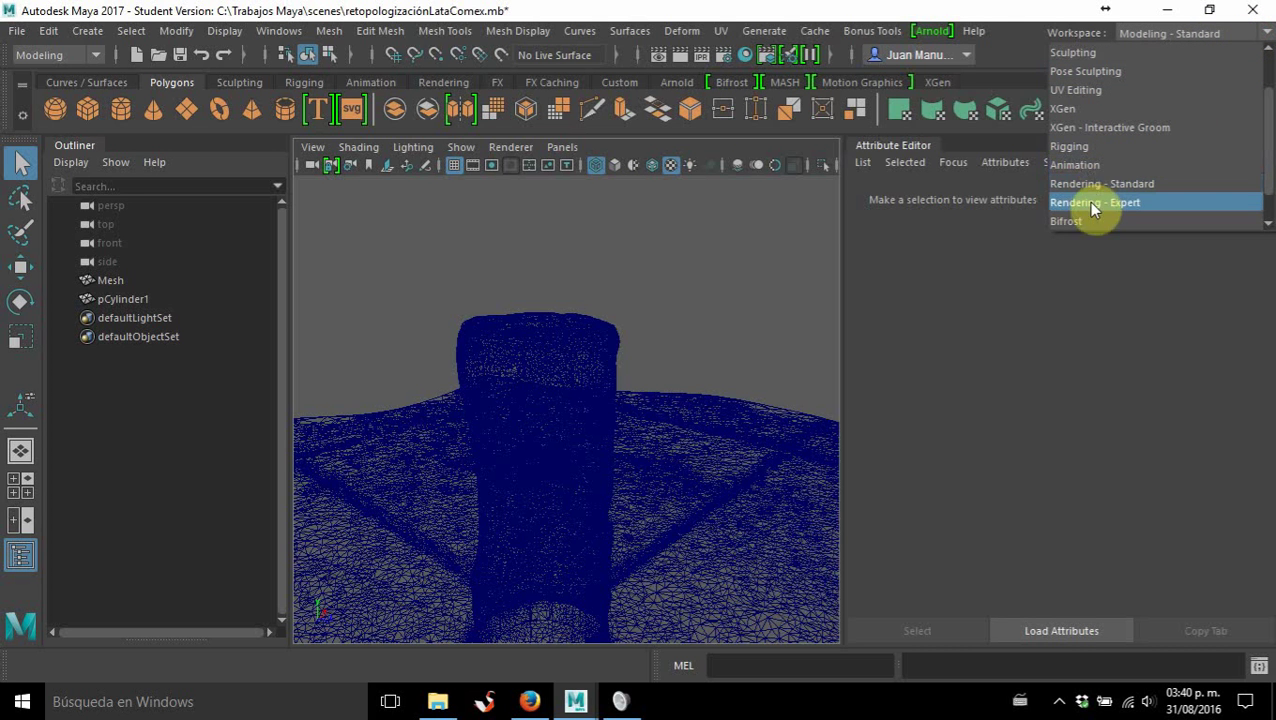
{"action": "left_click", "coordinate": [1093, 188]}
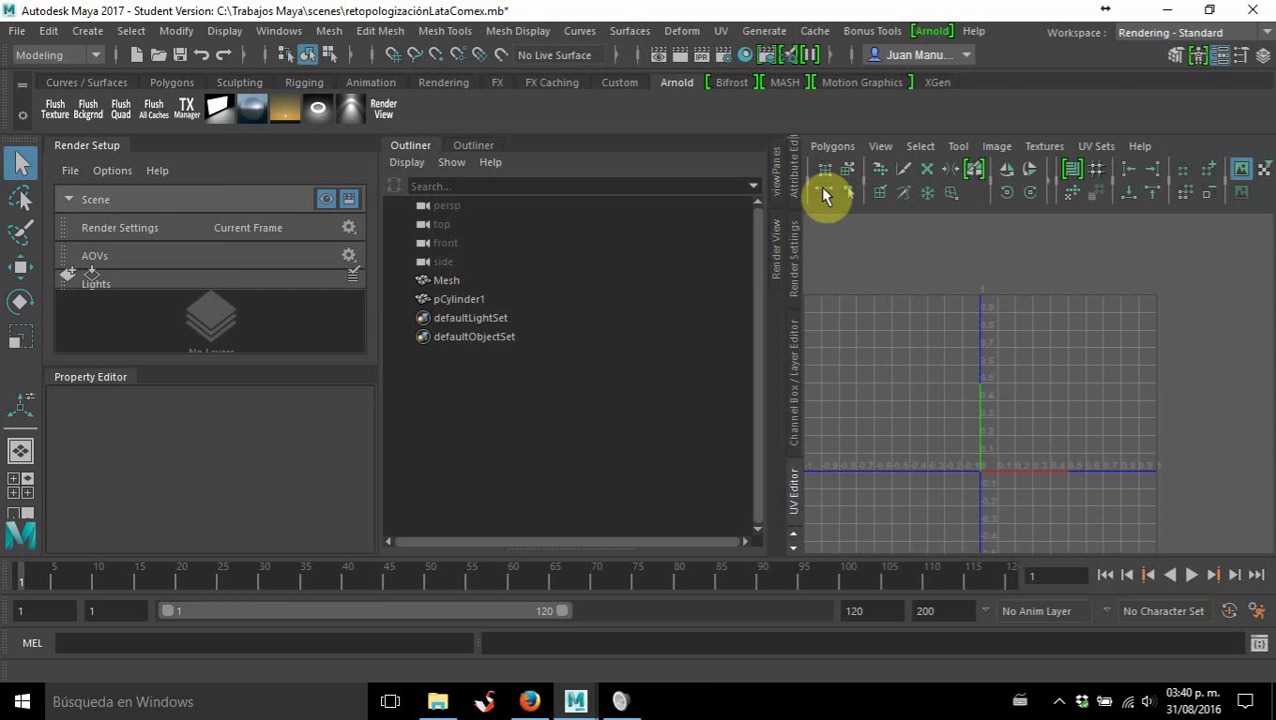
Switch to the Rendering menu set and open Transfer Maps for baking.
{"action": "key", "text": "F6"}
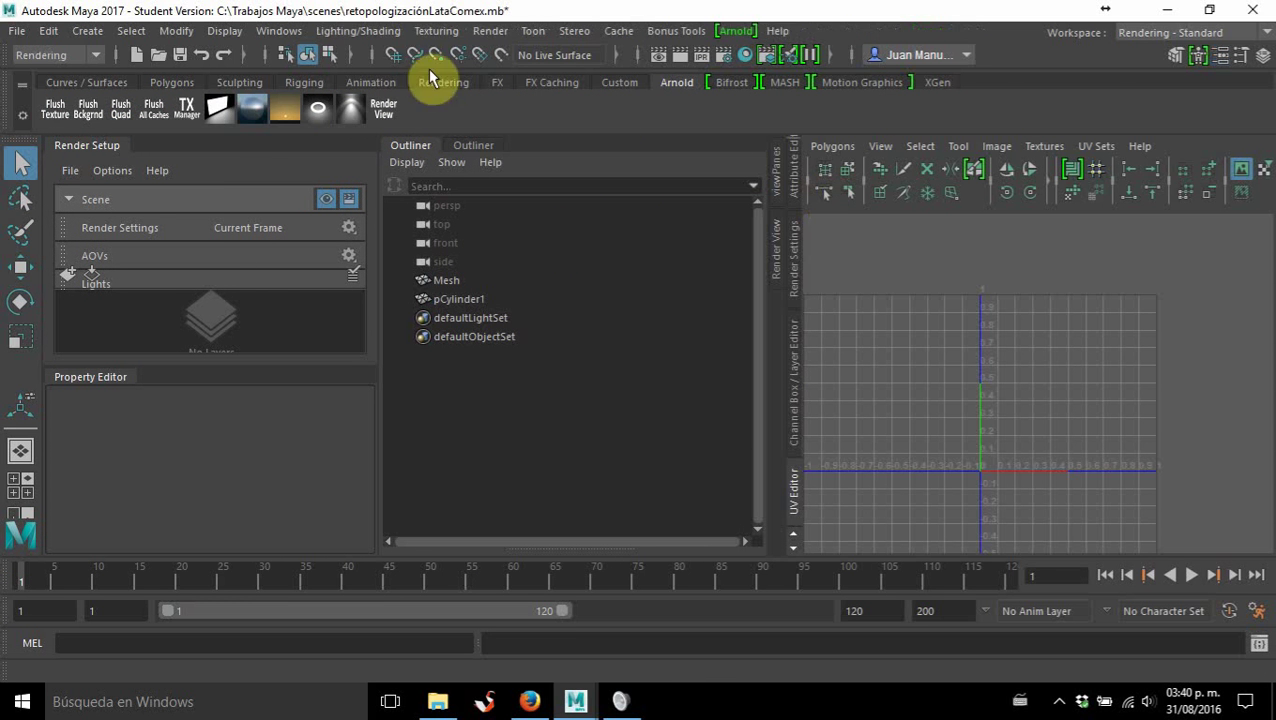
{"action": "left_click", "coordinate": [343, 44]}
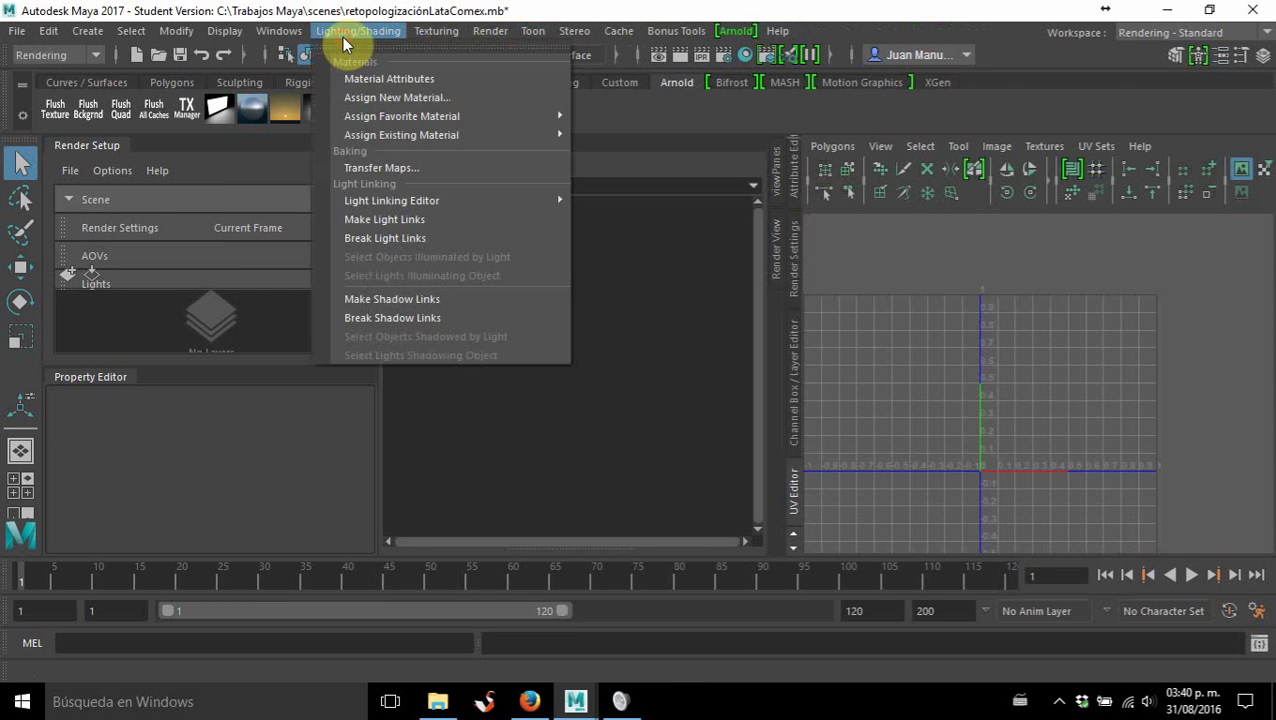
{"action": "left_click", "coordinate": [395, 167]}
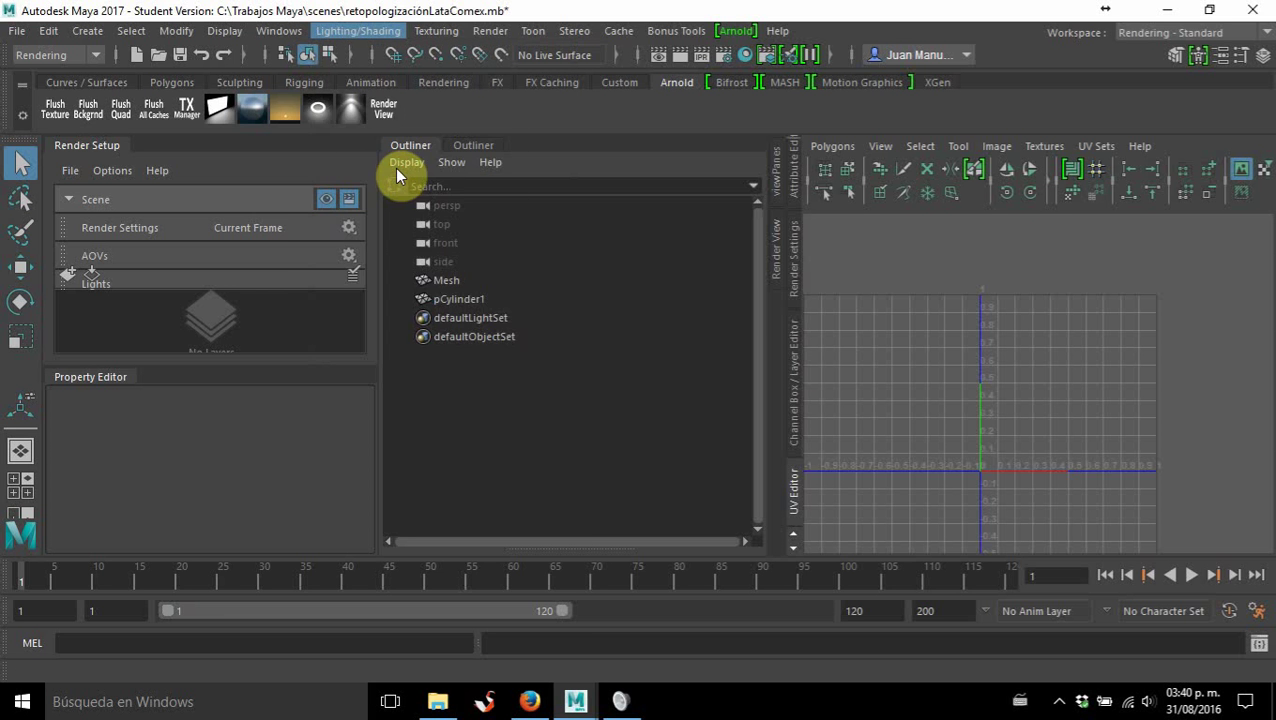
Switch to the Modeling - Standard workspace and move the Transfer Maps window clear of the Outliner.
{"action": "left_click", "coordinate": [1250, 33]}
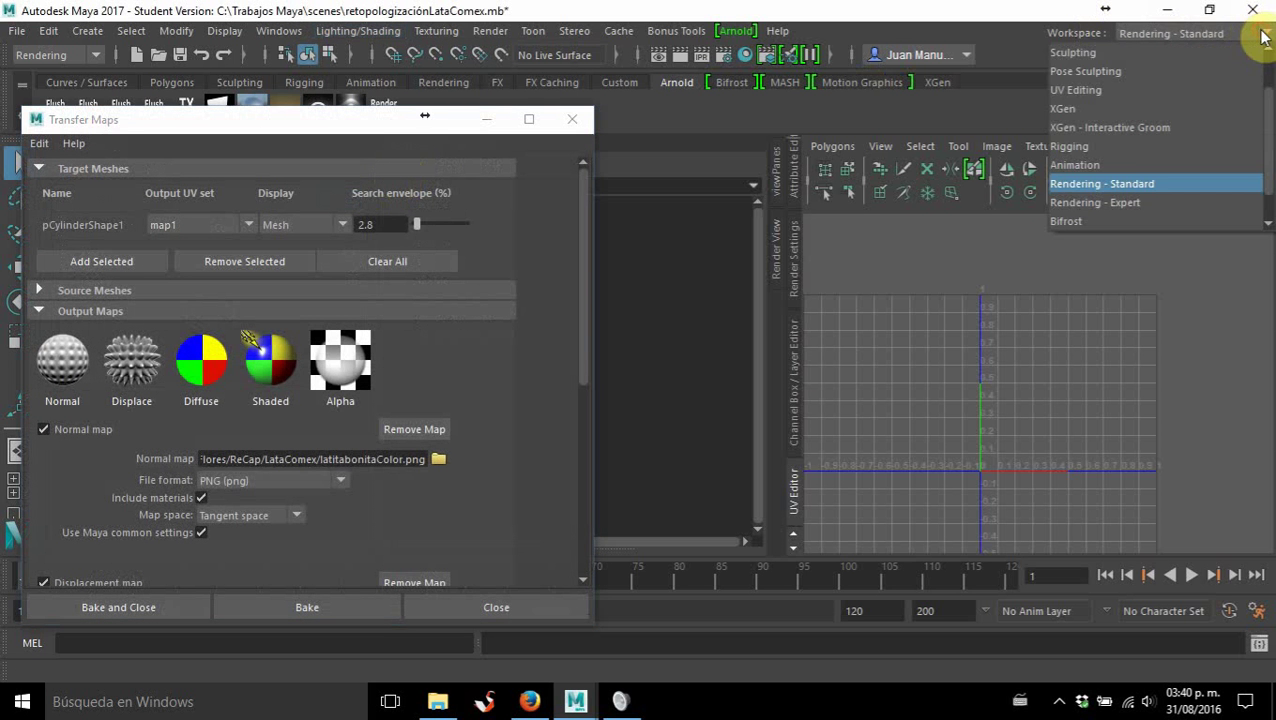
{"action": "scroll", "coordinate": [1140, 90], "scroll_direction": "up", "scroll_amount": 2}
{"action": "left_click", "coordinate": [1116, 74]}
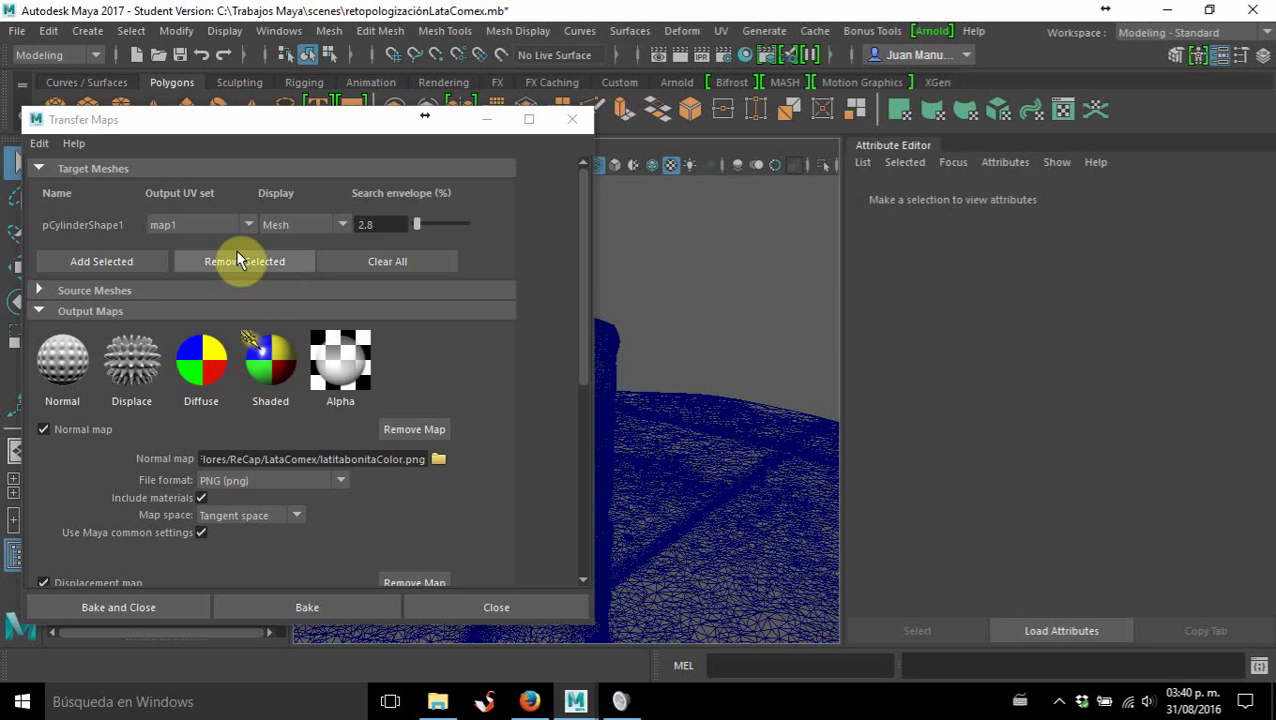
{"action": "left_click", "coordinate": [279, 131]}
{"action": "left_click_drag", "start_coordinate": [283, 129], "coordinate": [625, 94]}
Disable the normal, displacement and diffuse color output maps in Transfer Maps.
{"action": "left_click", "coordinate": [385, 393]}
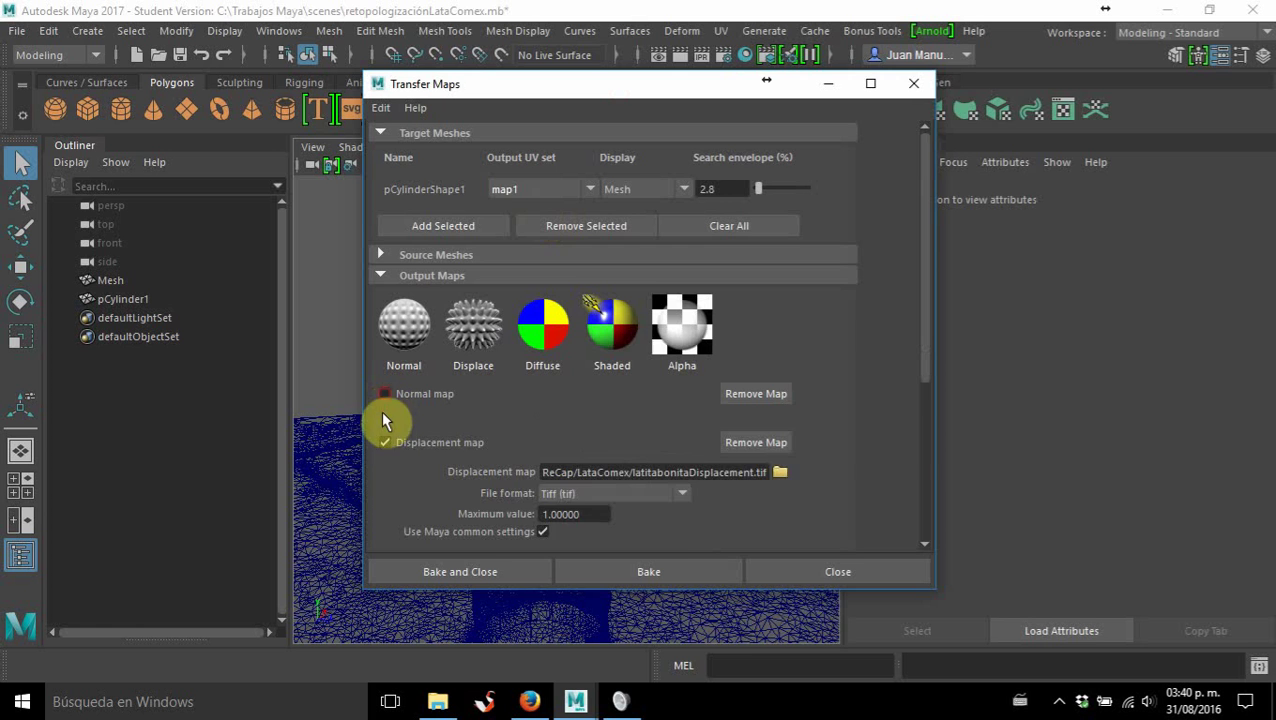
{"action": "left_click", "coordinate": [385, 442]}
{"action": "left_click", "coordinate": [385, 491]}
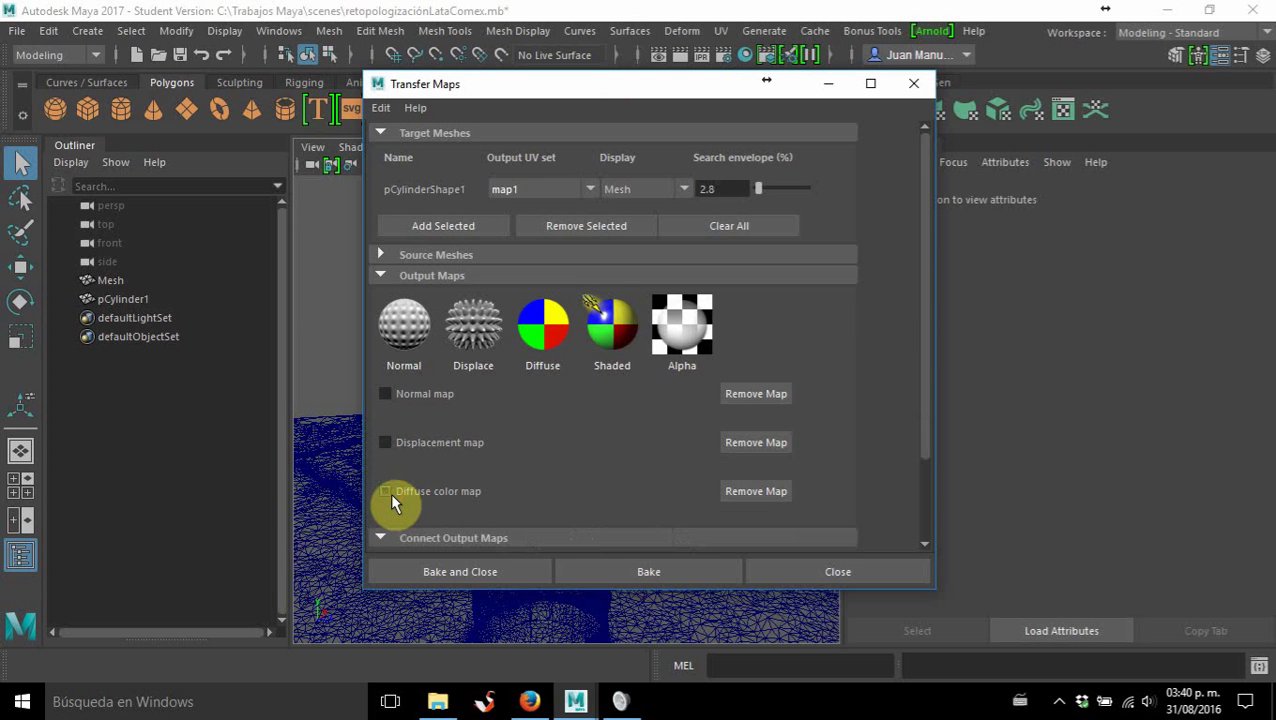
{"action": "scroll", "coordinate": [387, 490], "scroll_direction": "down", "scroll_amount": 1}
{"action": "scroll", "coordinate": [387, 490], "scroll_direction": "up", "scroll_amount": 1}
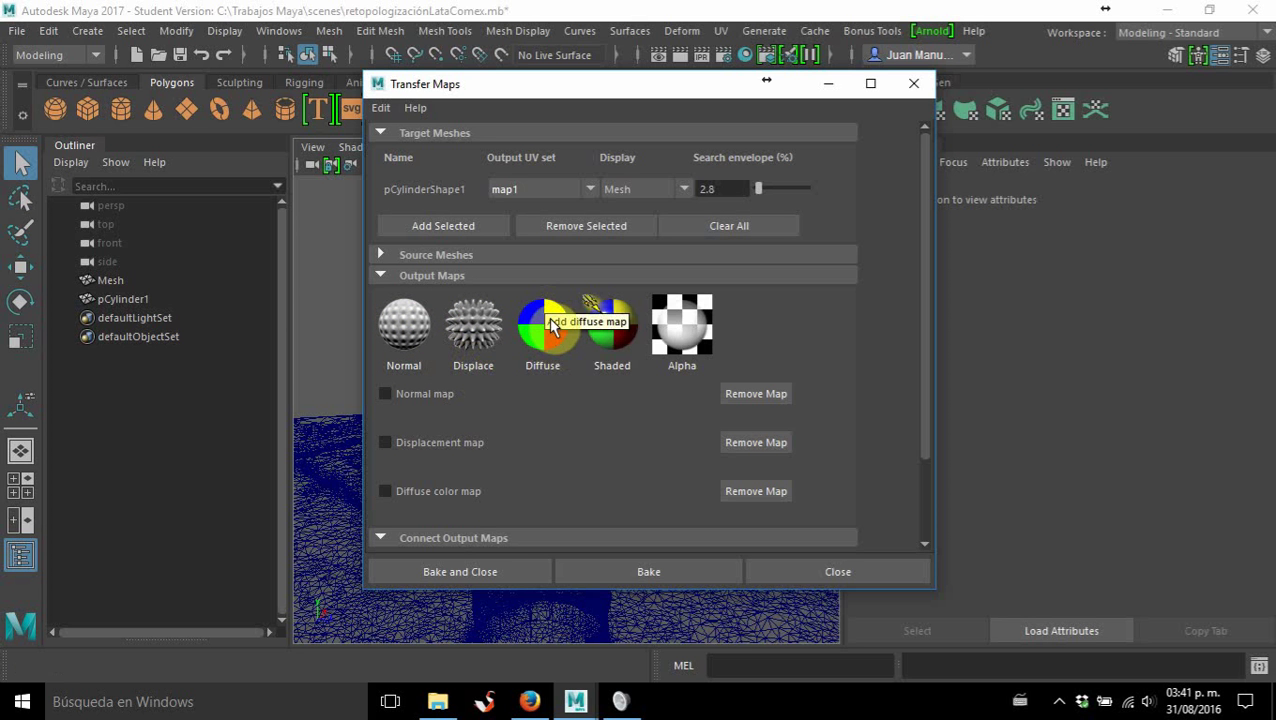
Enable the normal, displacement and diffuse color output maps in Transfer Maps.
{"action": "left_click", "coordinate": [385, 395]}
{"action": "scroll", "coordinate": [394, 460], "scroll_direction": "down", "scroll_amount": 1}
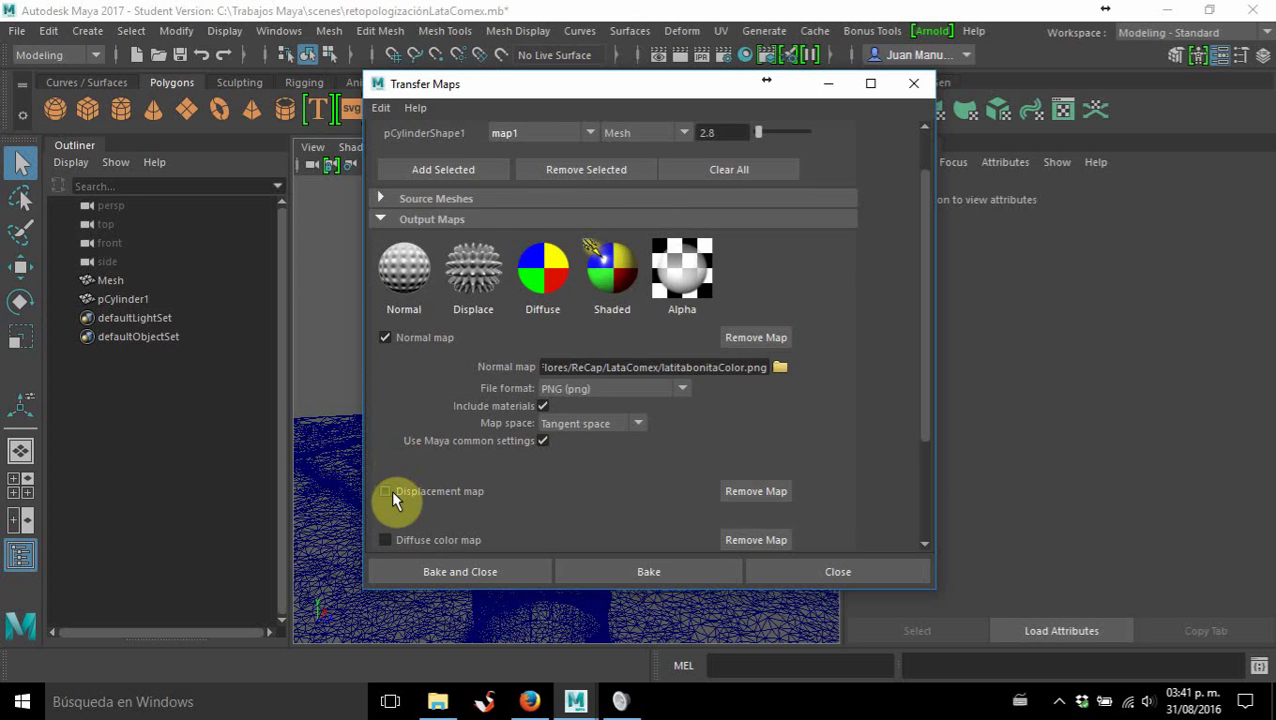
{"action": "left_click", "coordinate": [386, 491]}
{"action": "scroll", "coordinate": [397, 440], "scroll_direction": "down", "scroll_amount": 2}
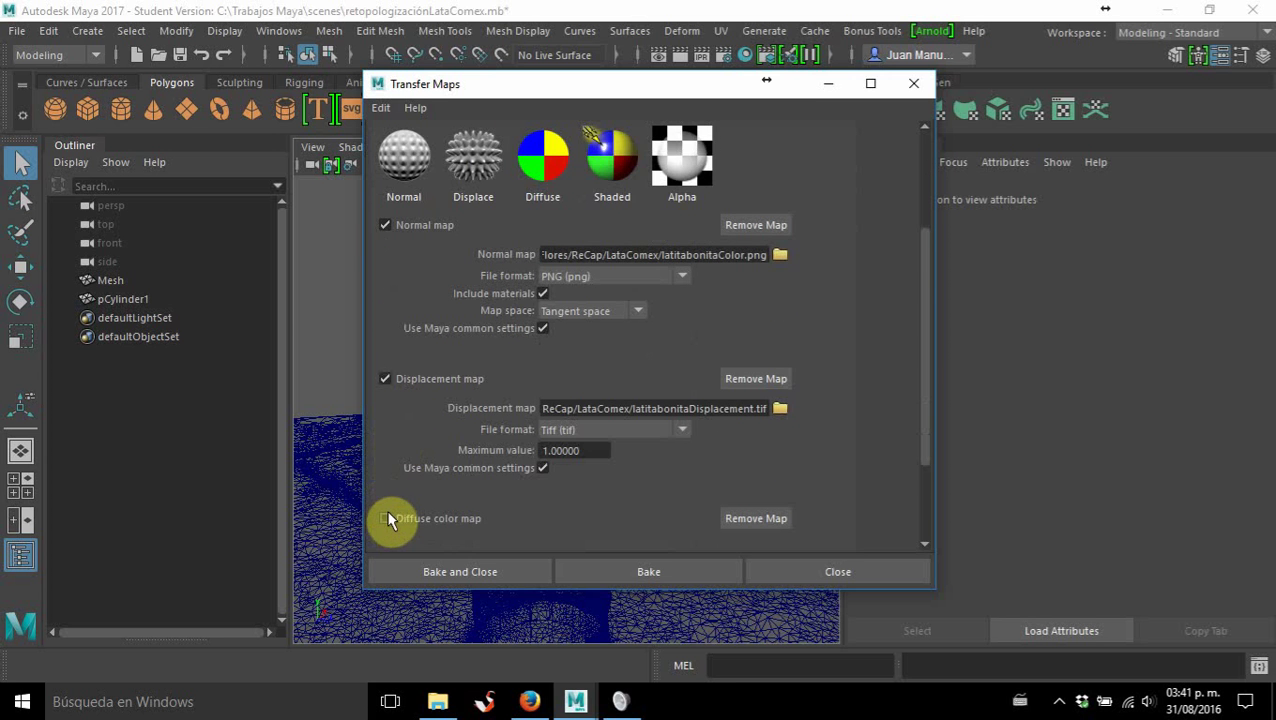
{"action": "left_click", "coordinate": [386, 518]}
Browse for the normal map's output location and go to the images folder inside Trabajos Maya on drive C.
{"action": "scroll", "coordinate": [442, 442], "scroll_direction": "up", "scroll_amount": 2}
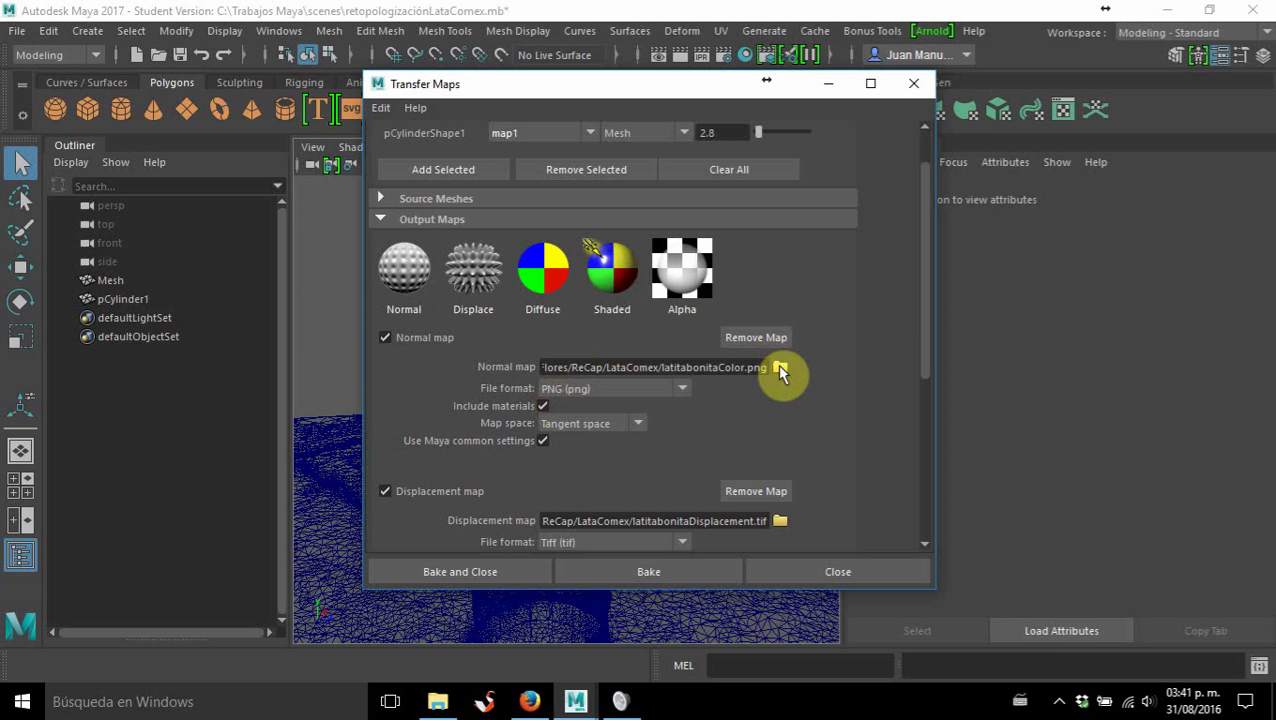
{"action": "left_click", "coordinate": [779, 368]}
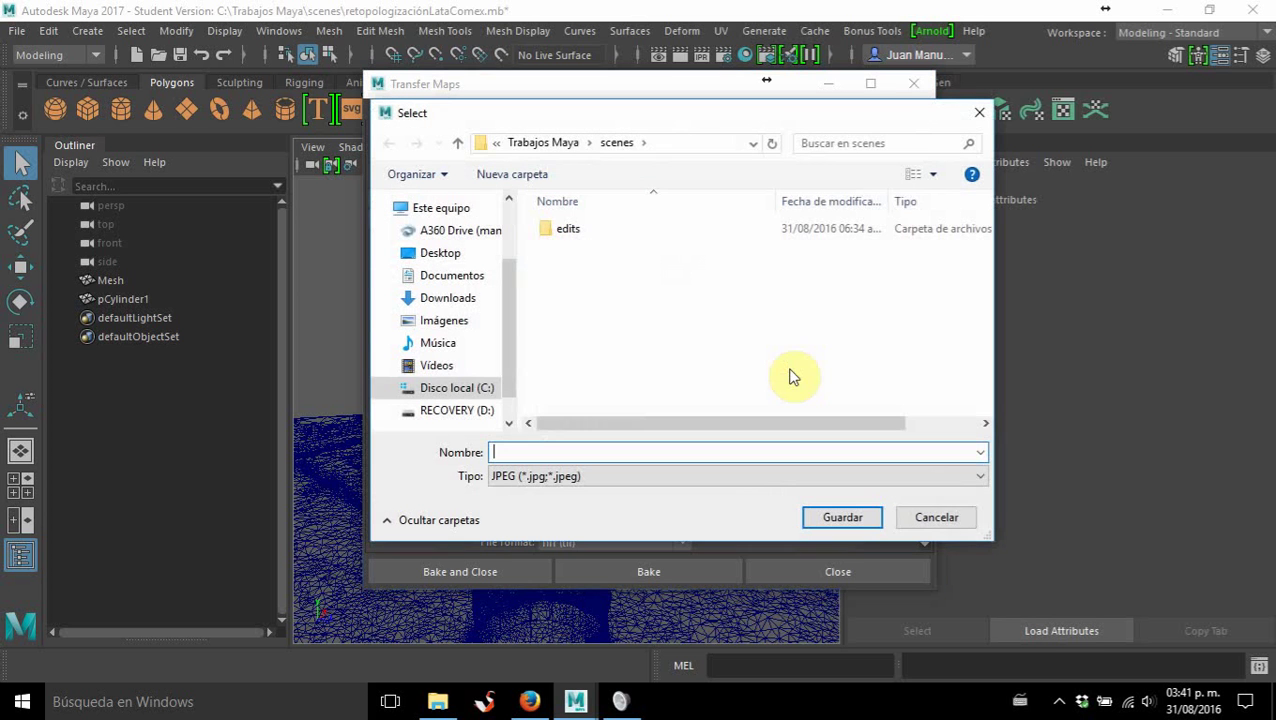
{"action": "left_click", "coordinate": [468, 390]}
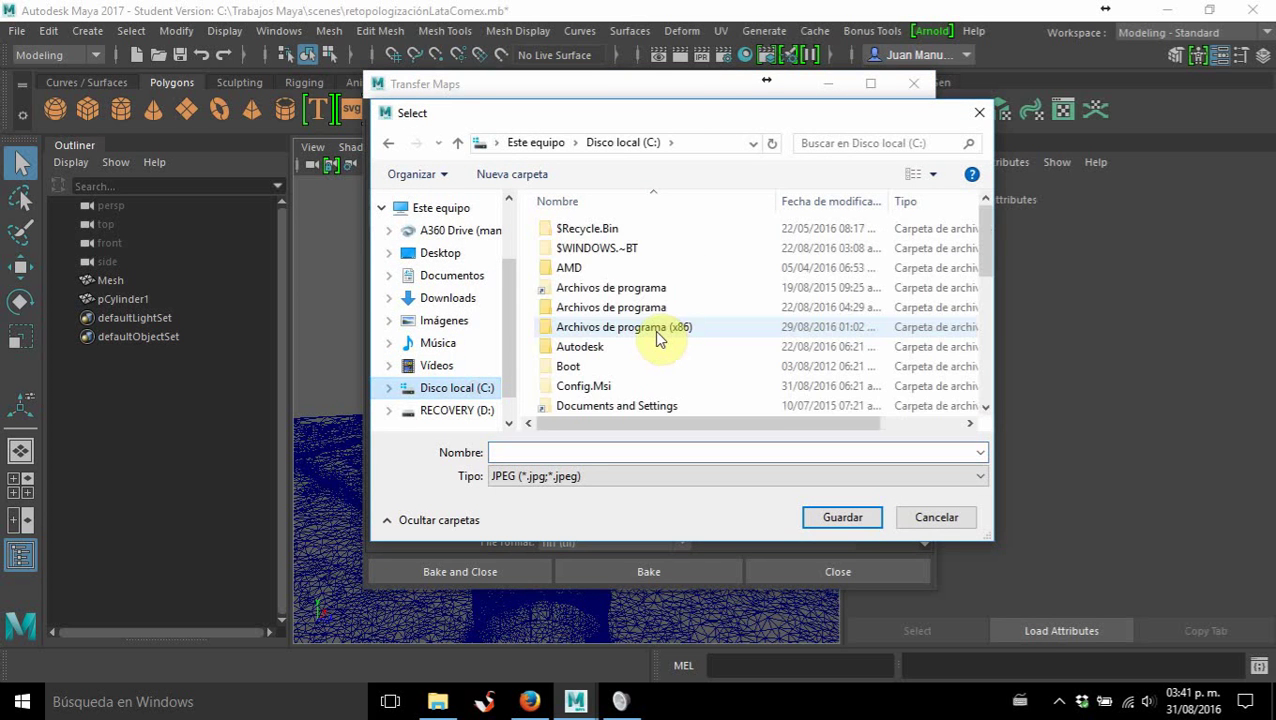
{"action": "scroll", "coordinate": [654, 332], "scroll_direction": "down", "scroll_amount": 3}
{"action": "scroll", "coordinate": [656, 338], "scroll_direction": "down", "scroll_amount": 2}
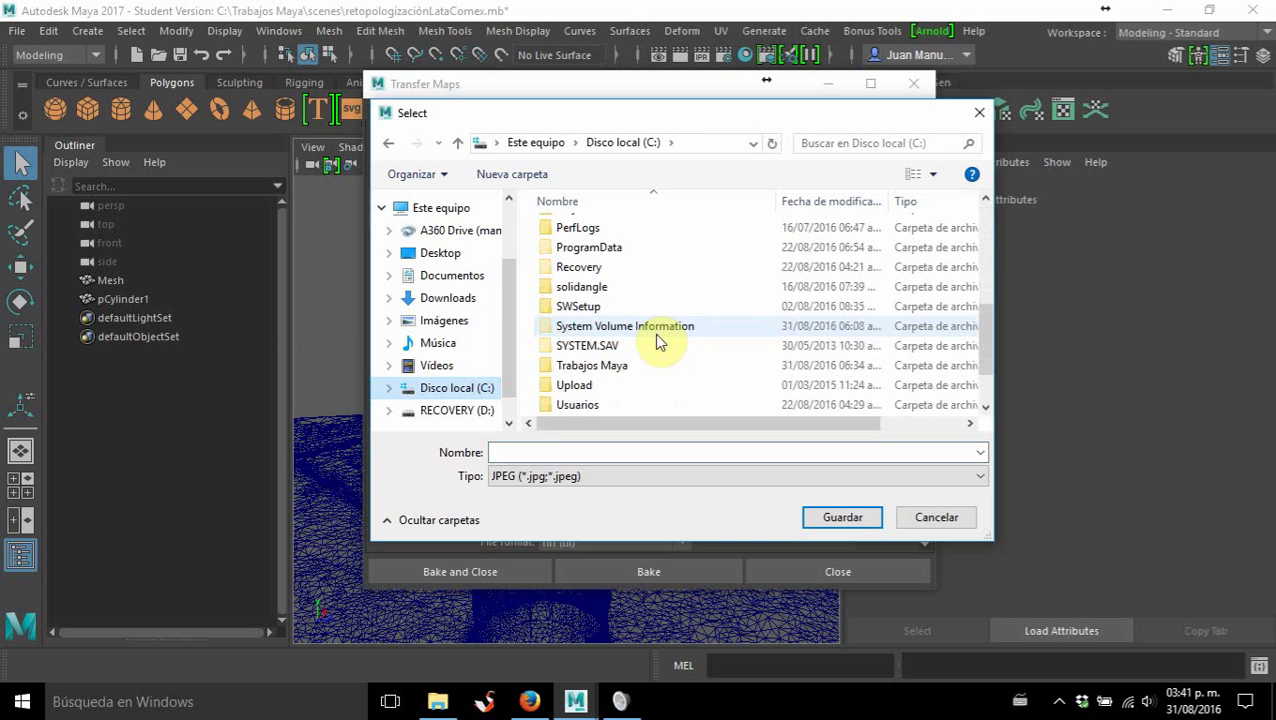
{"action": "left_click", "coordinate": [582, 367]}
{"action": "double_click", "coordinate": [582, 367]}
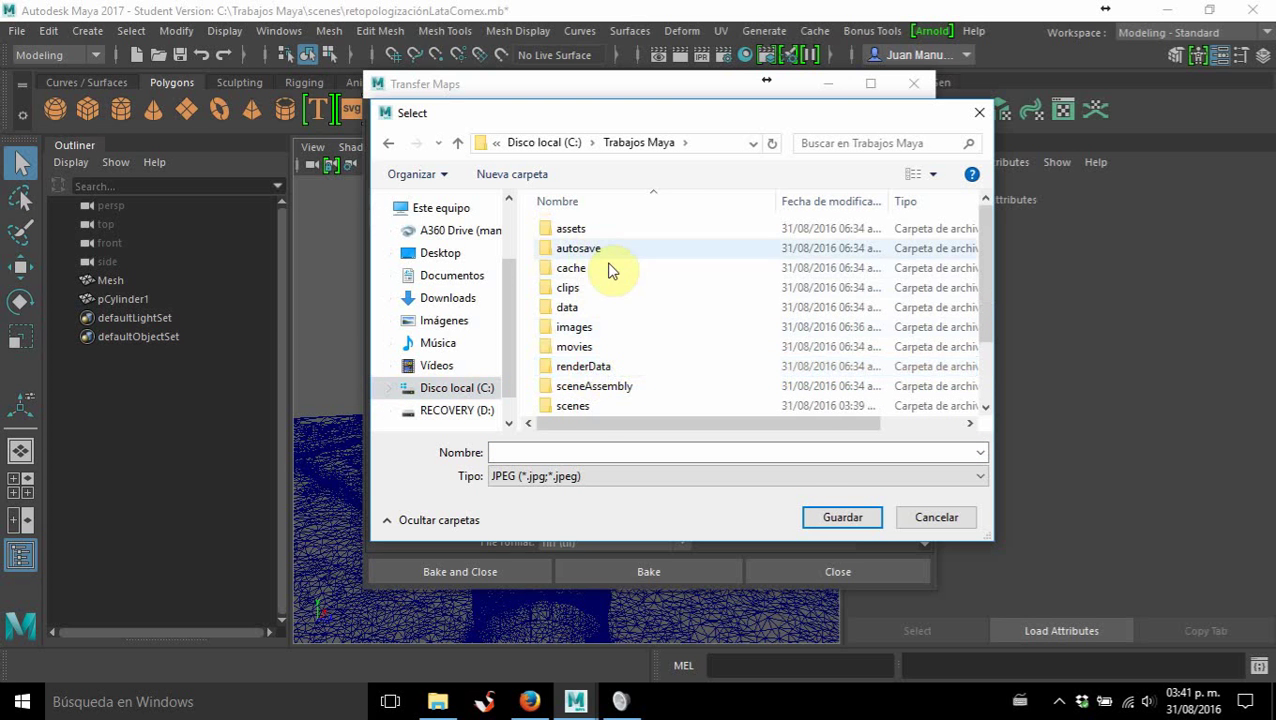
{"action": "double_click", "coordinate": [598, 327]}
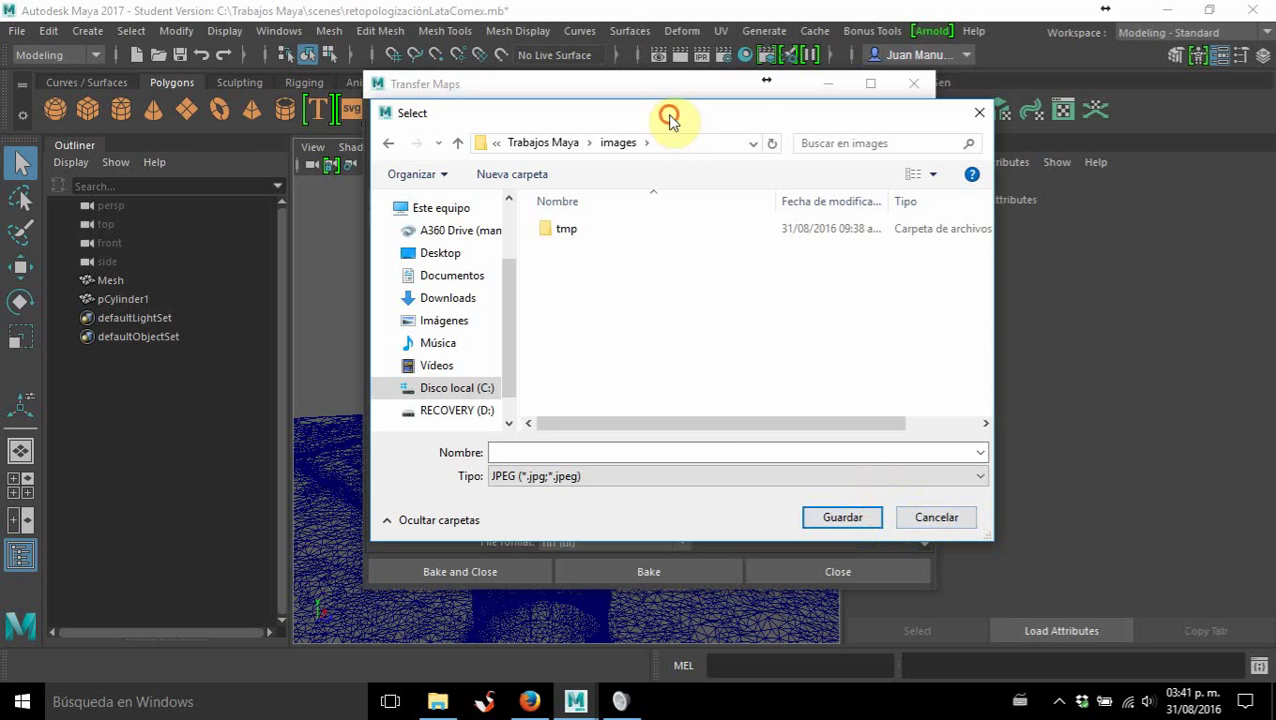
{"action": "left_click_drag", "start_coordinate": [672, 120], "coordinate": [652, 153]}
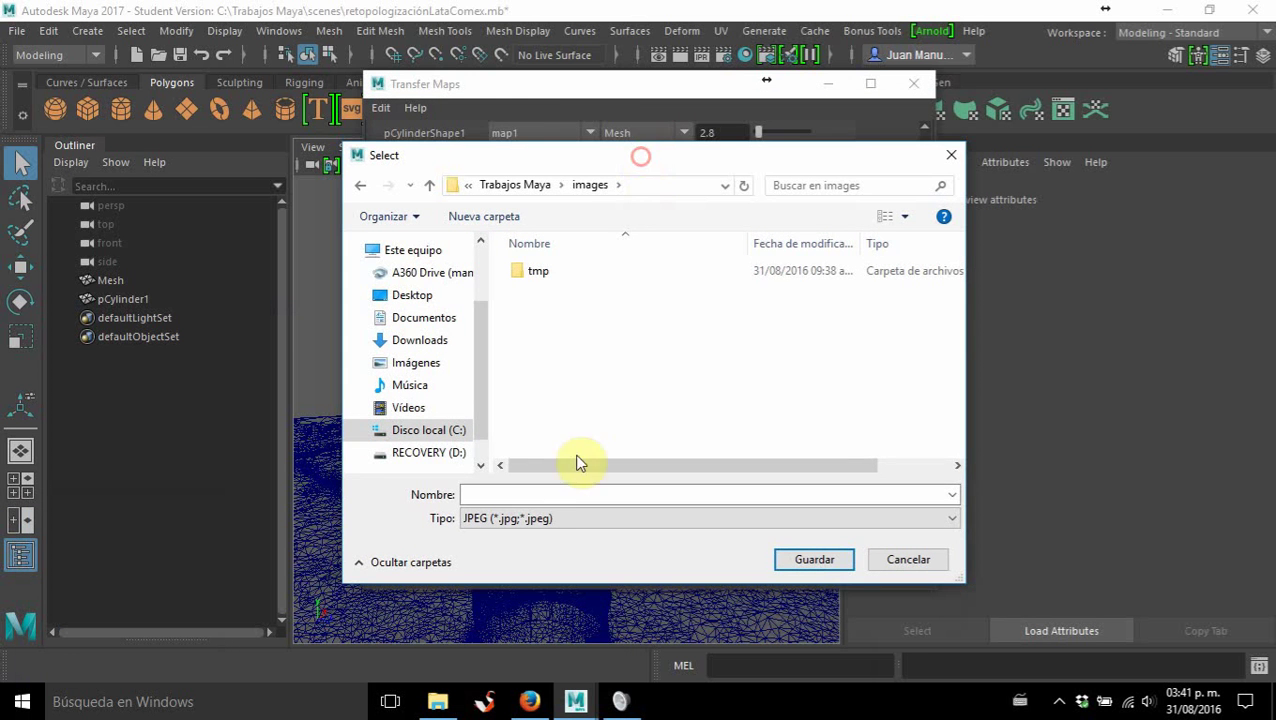
Name the normal map's output file LataComexDiffuse and set its file format to Targa (tga).
{"action": "left_click", "coordinate": [553, 499]}
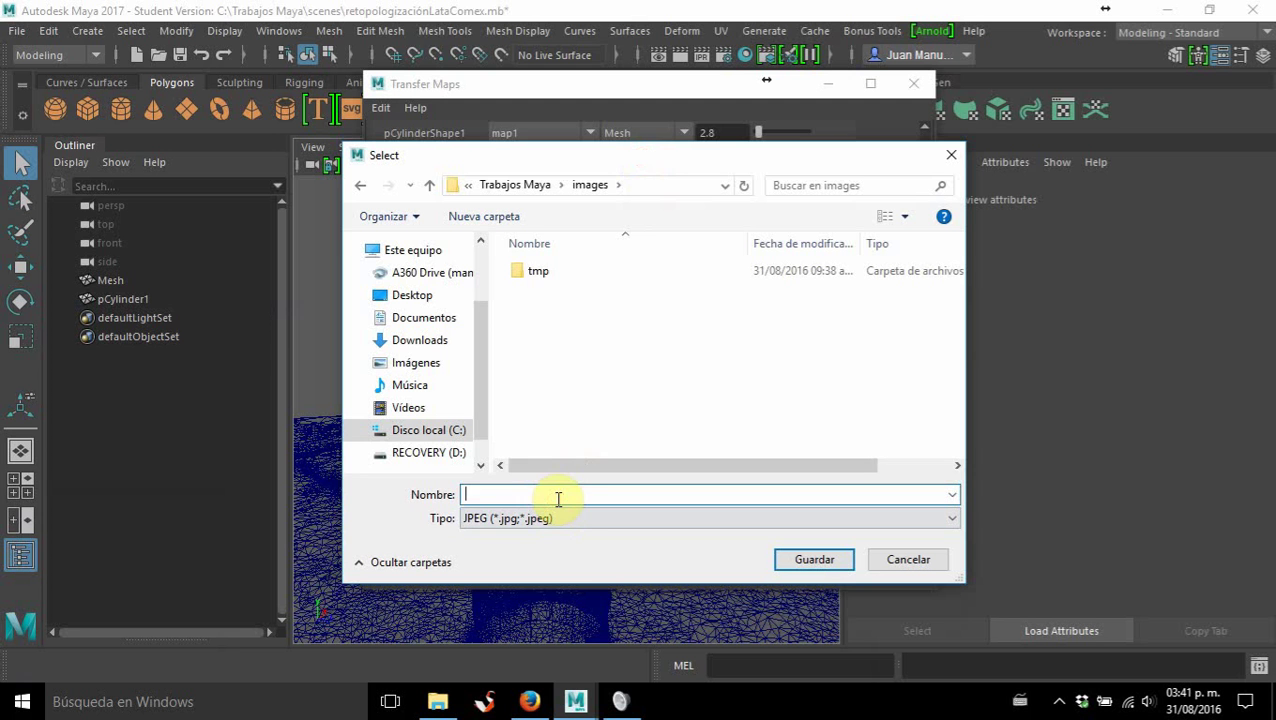
{"action": "type", "text": "LataComexDiffuse"}
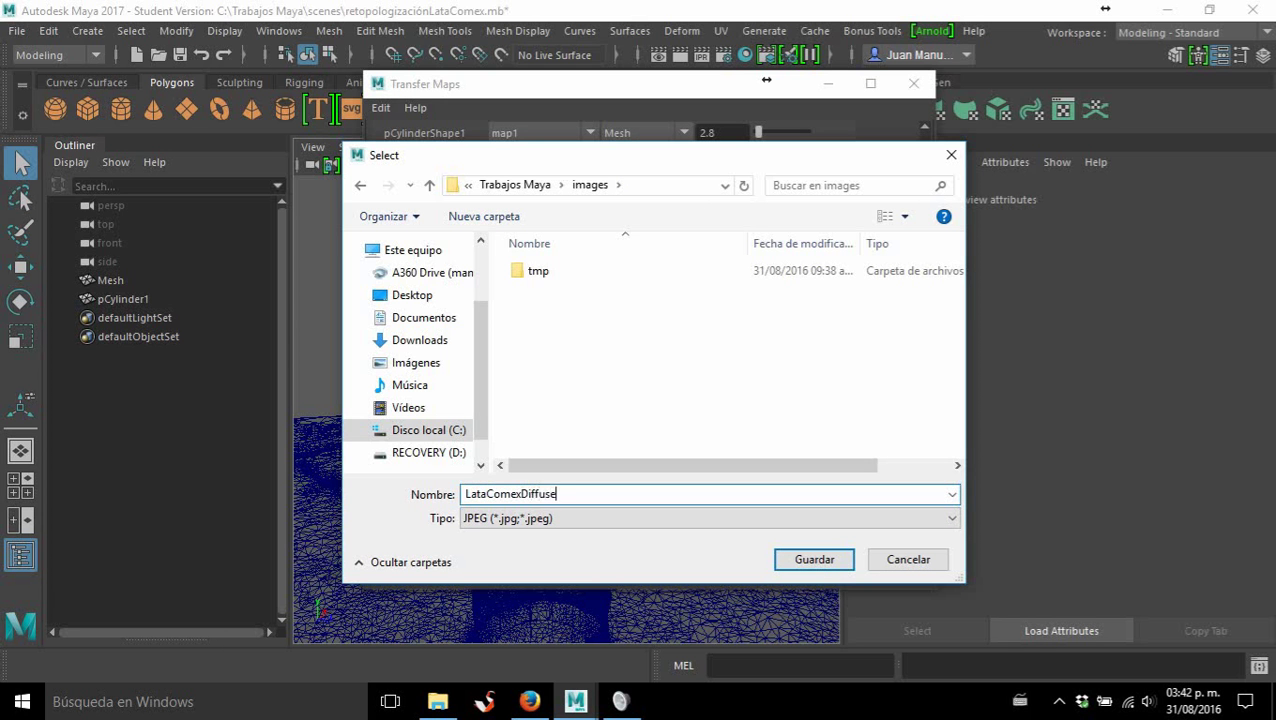
{"action": "key", "text": "Return"}
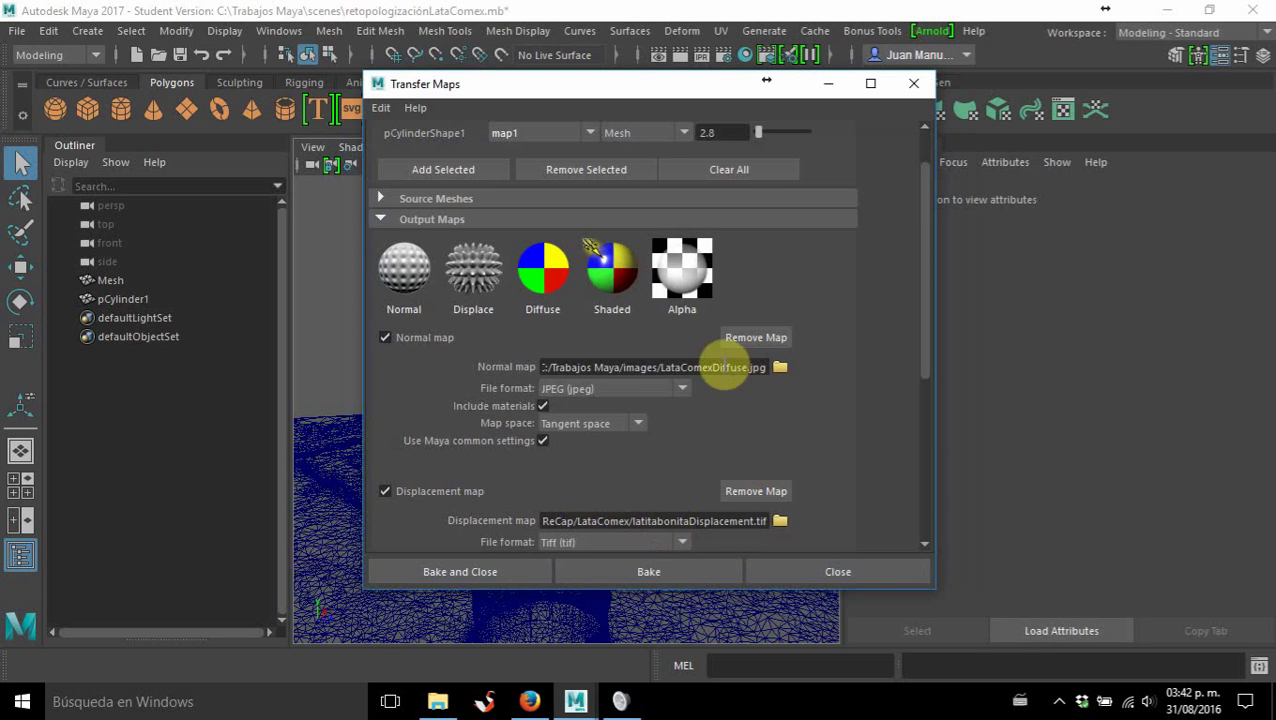
{"action": "left_click", "coordinate": [681, 390]}
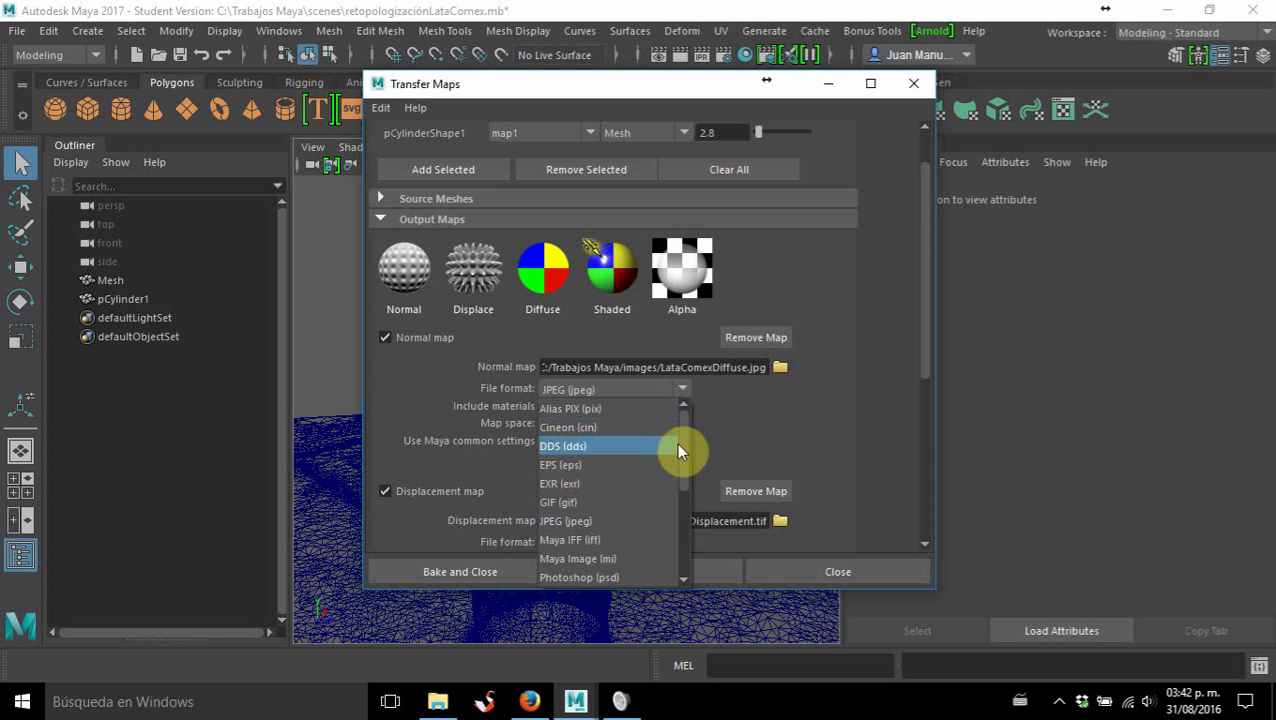
{"action": "left_click_drag", "start_coordinate": [683, 446], "coordinate": [684, 523]}
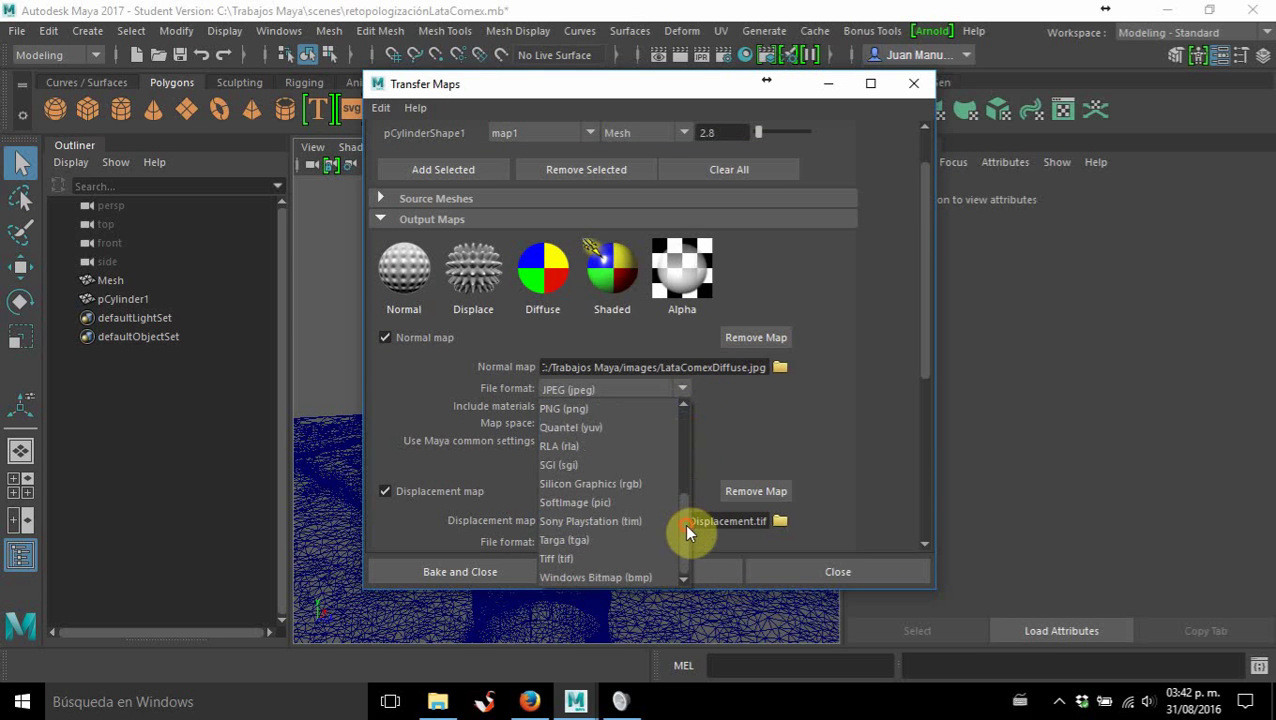
{"action": "left_click", "coordinate": [619, 538]}
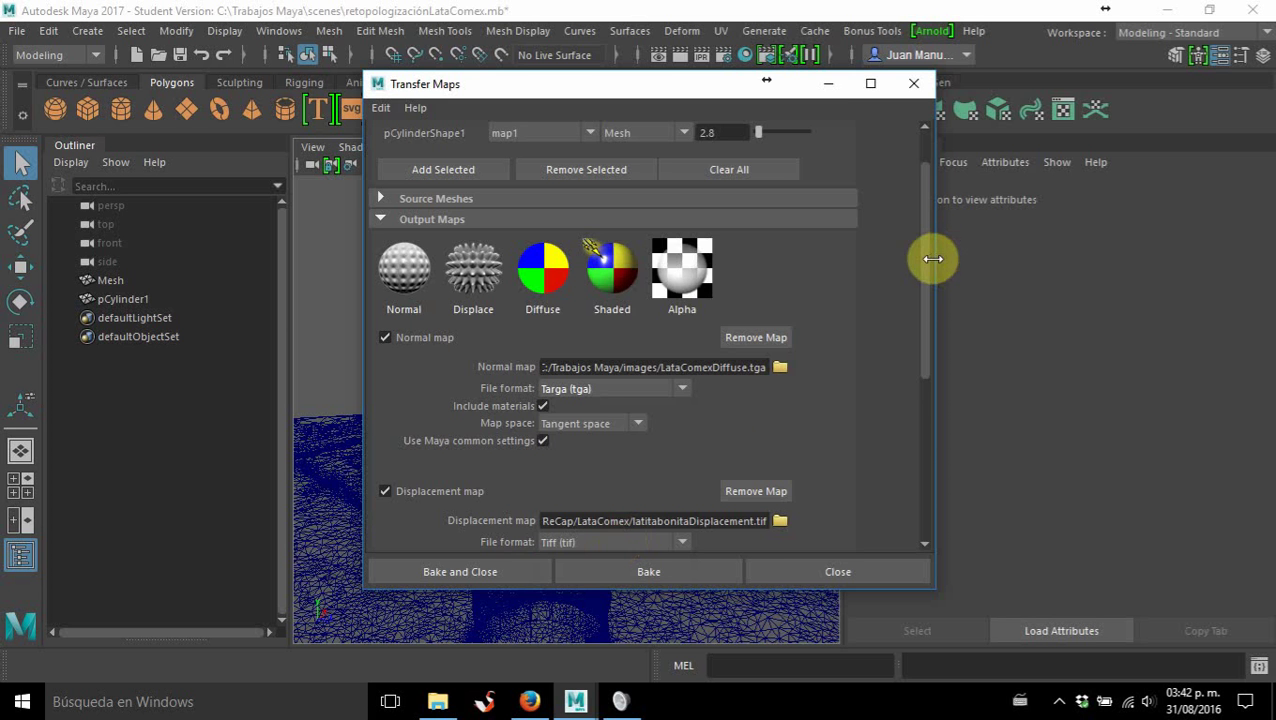
Set the displacement map's output file to LataComexDisplacement in the images folder, using the Tiff16 (*.tif) type.
{"action": "left_click_drag", "start_coordinate": [924, 265], "coordinate": [929, 330]}
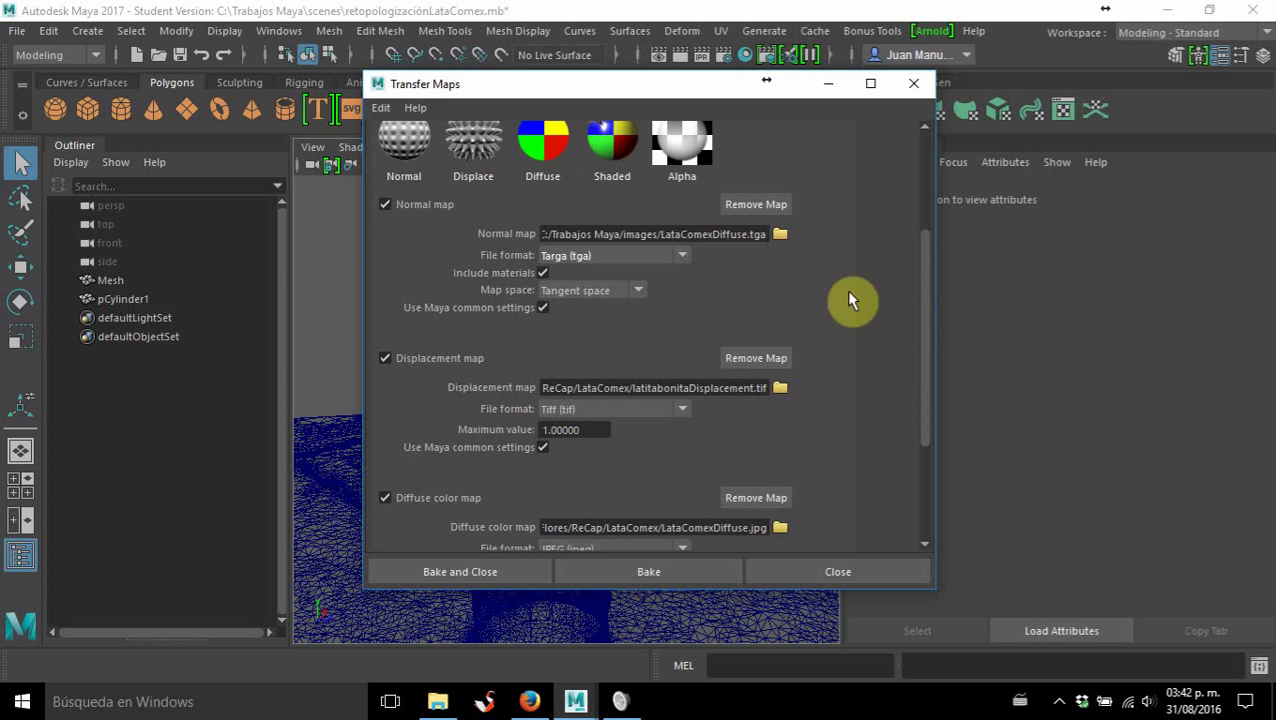
{"action": "left_click", "coordinate": [779, 386]}
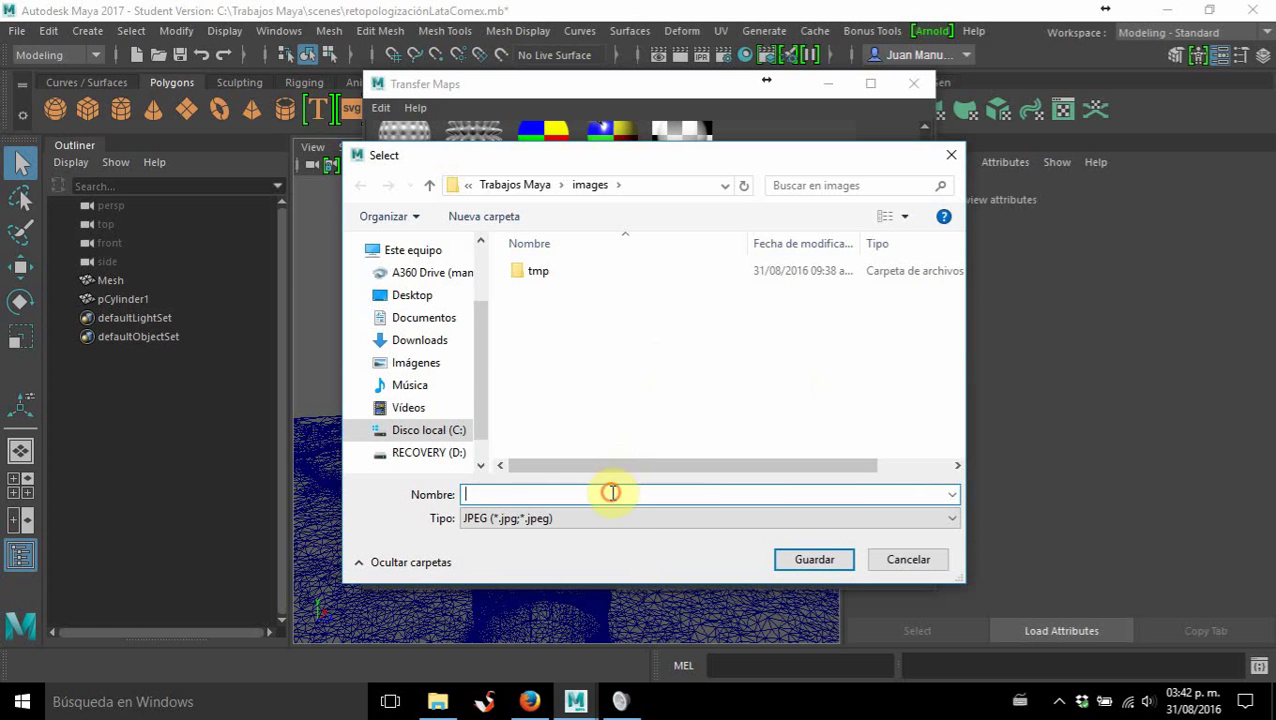
{"action": "left_click", "coordinate": [621, 513]}
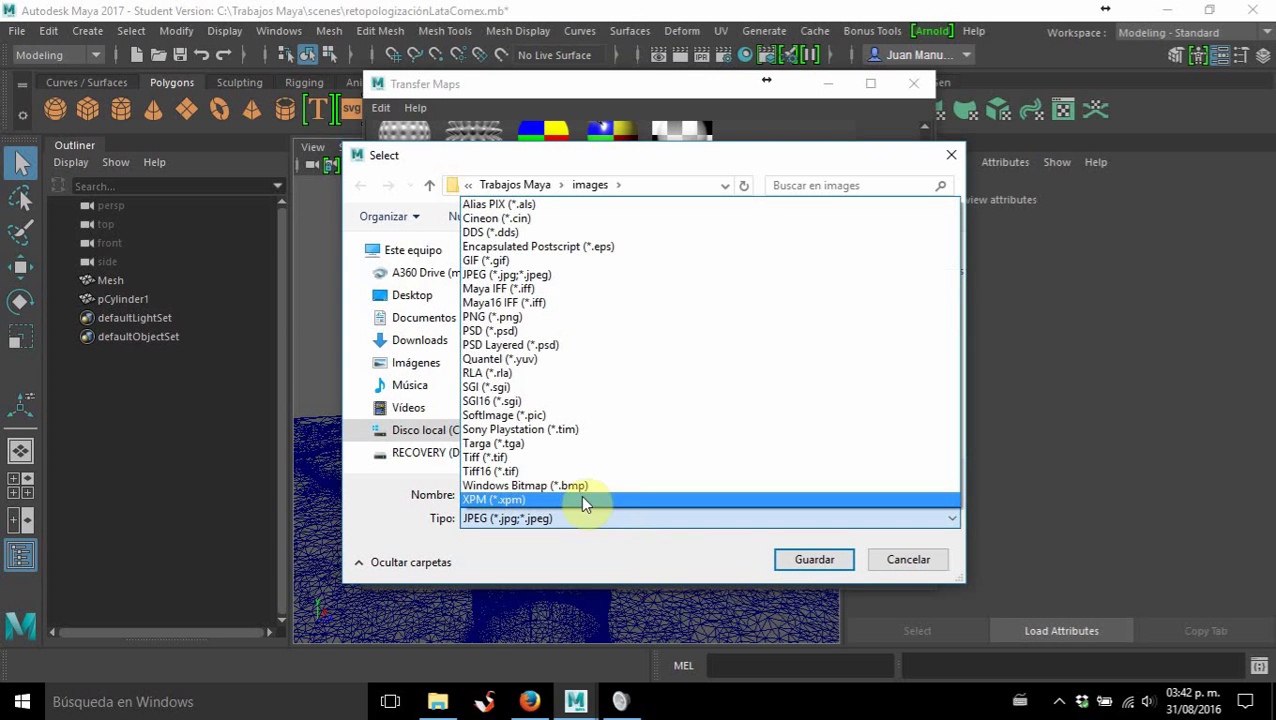
{"action": "left_click", "coordinate": [523, 471]}
{"action": "left_click", "coordinate": [533, 493]}
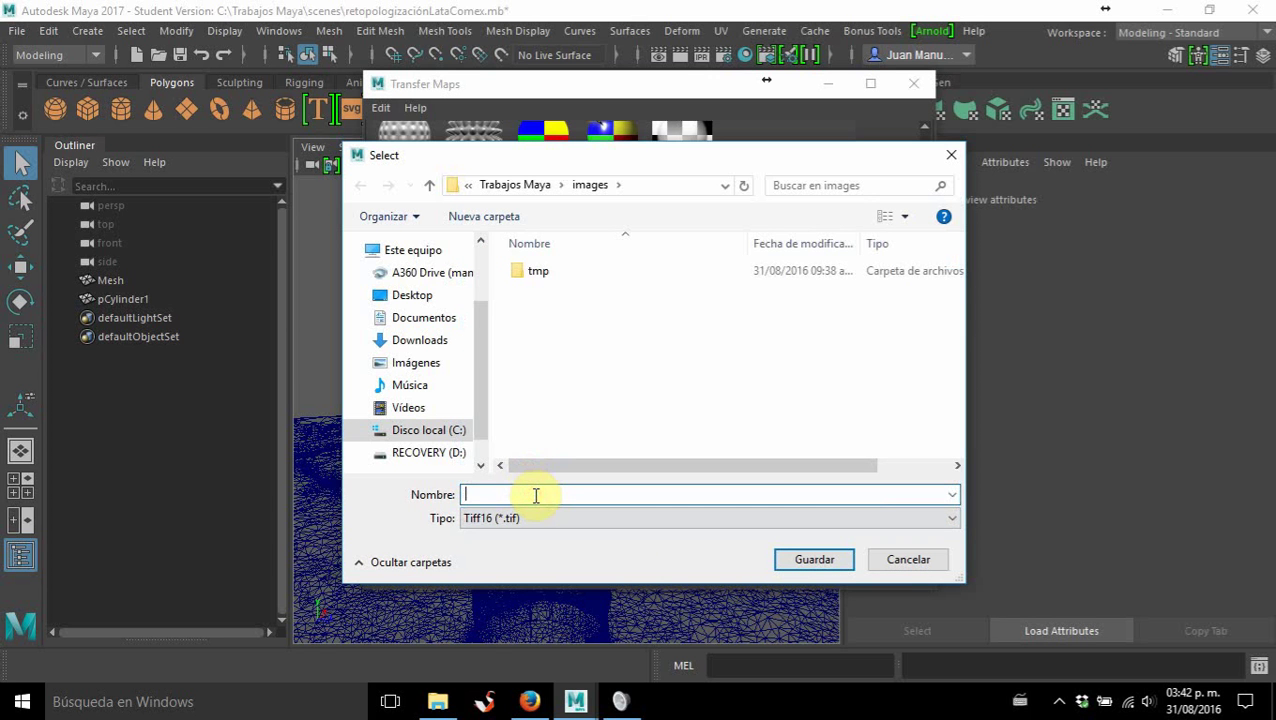
{"action": "type", "text": "LataComex"}
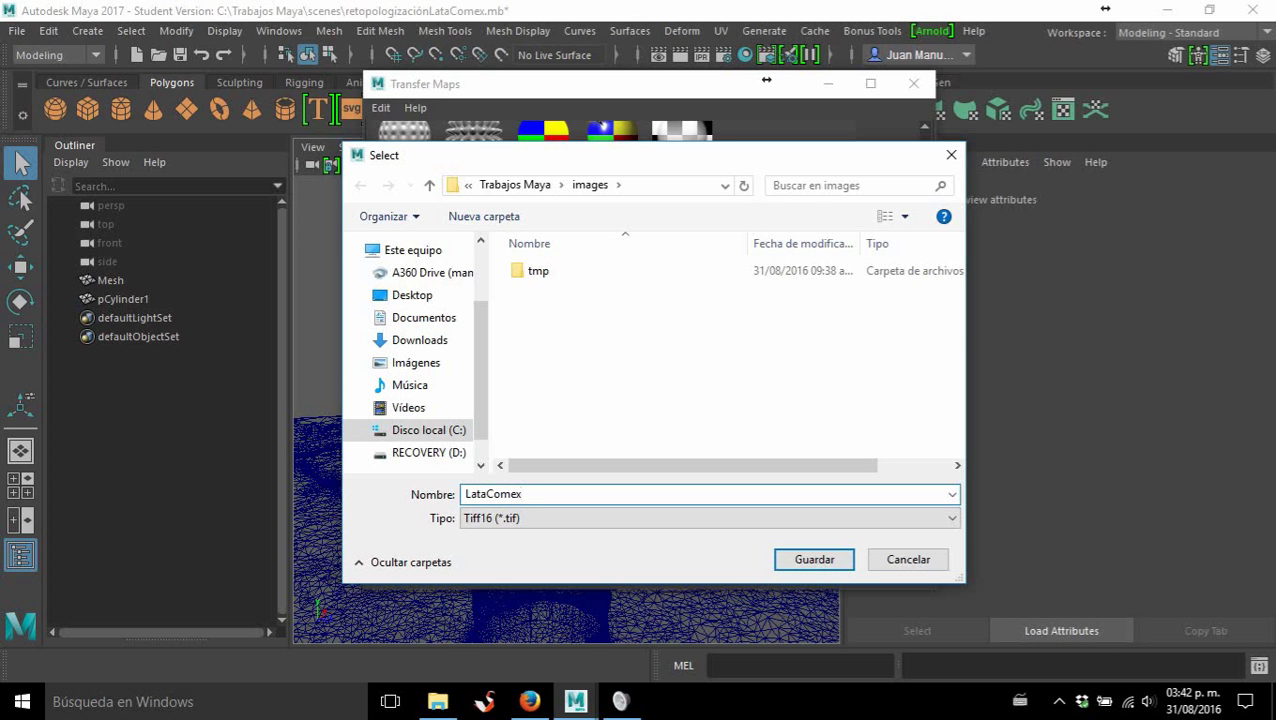
{"action": "type", "text": "Displacement"}
{"action": "key", "text": "Return"}
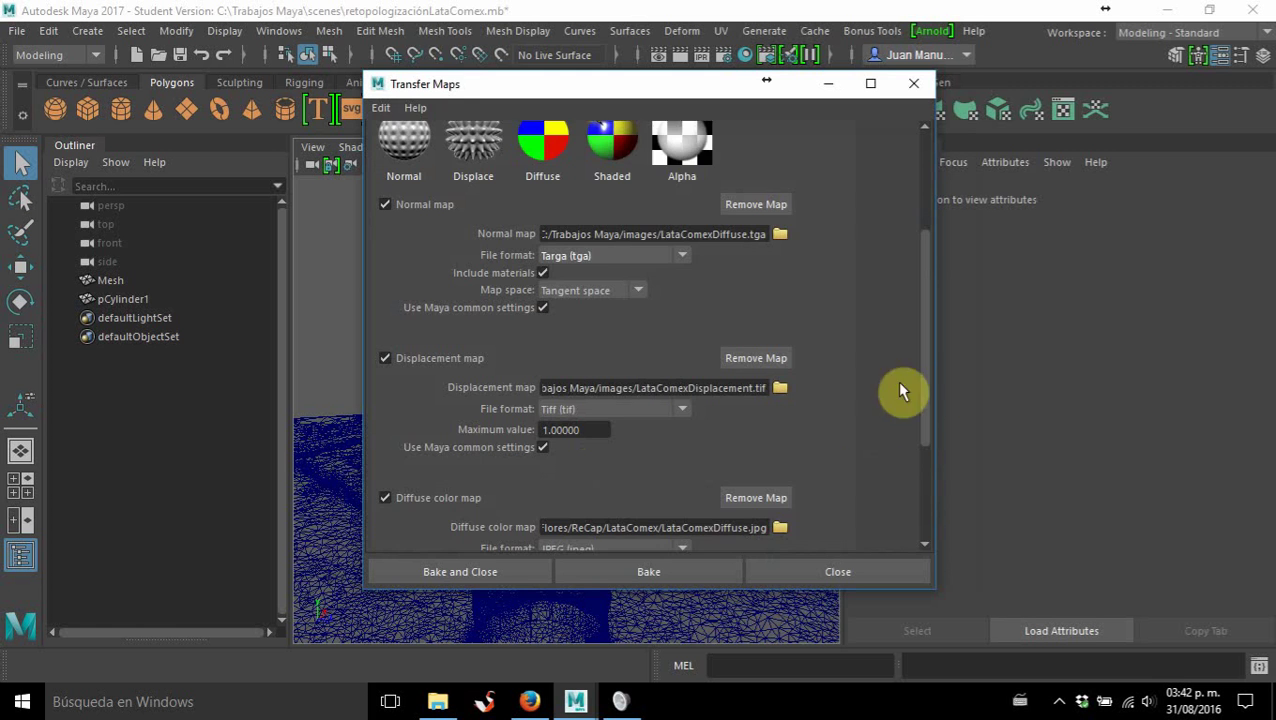
Set the diffuse color map's output file to LataComexDiffuse in the images folder, as JPEG.
{"action": "left_click_drag", "start_coordinate": [926, 393], "coordinate": [931, 455]}
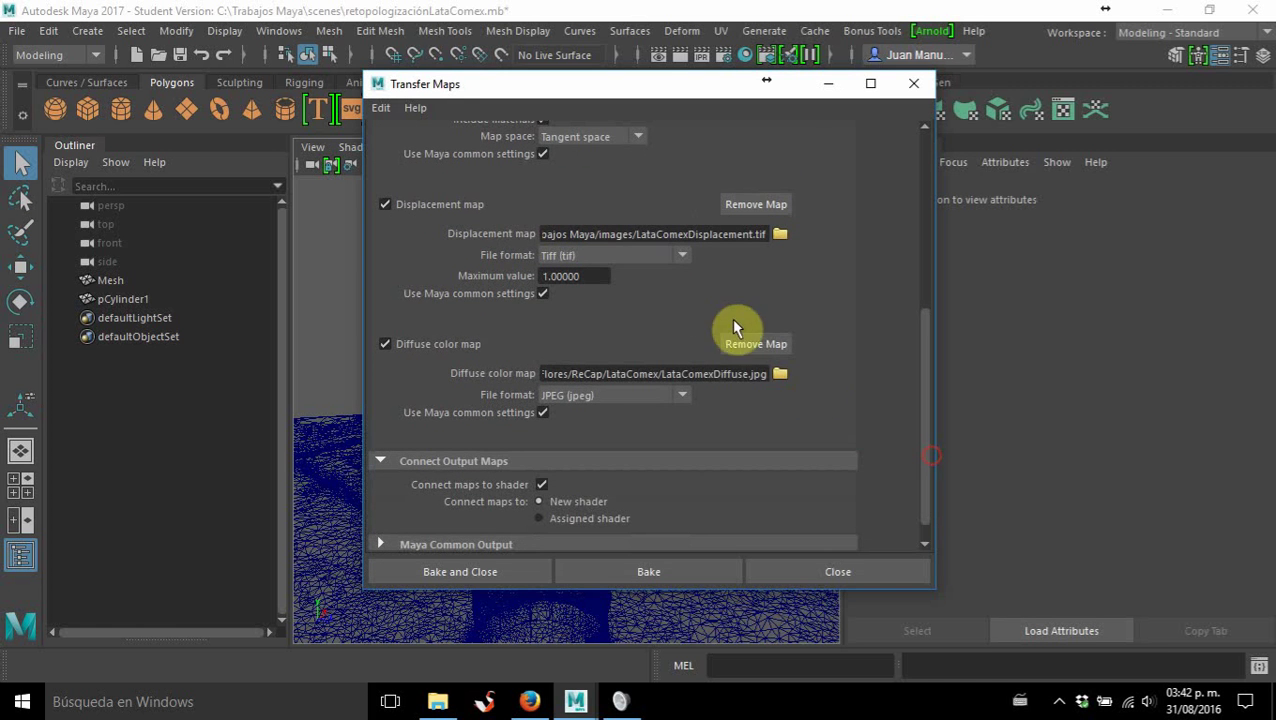
{"action": "left_click", "coordinate": [780, 374]}
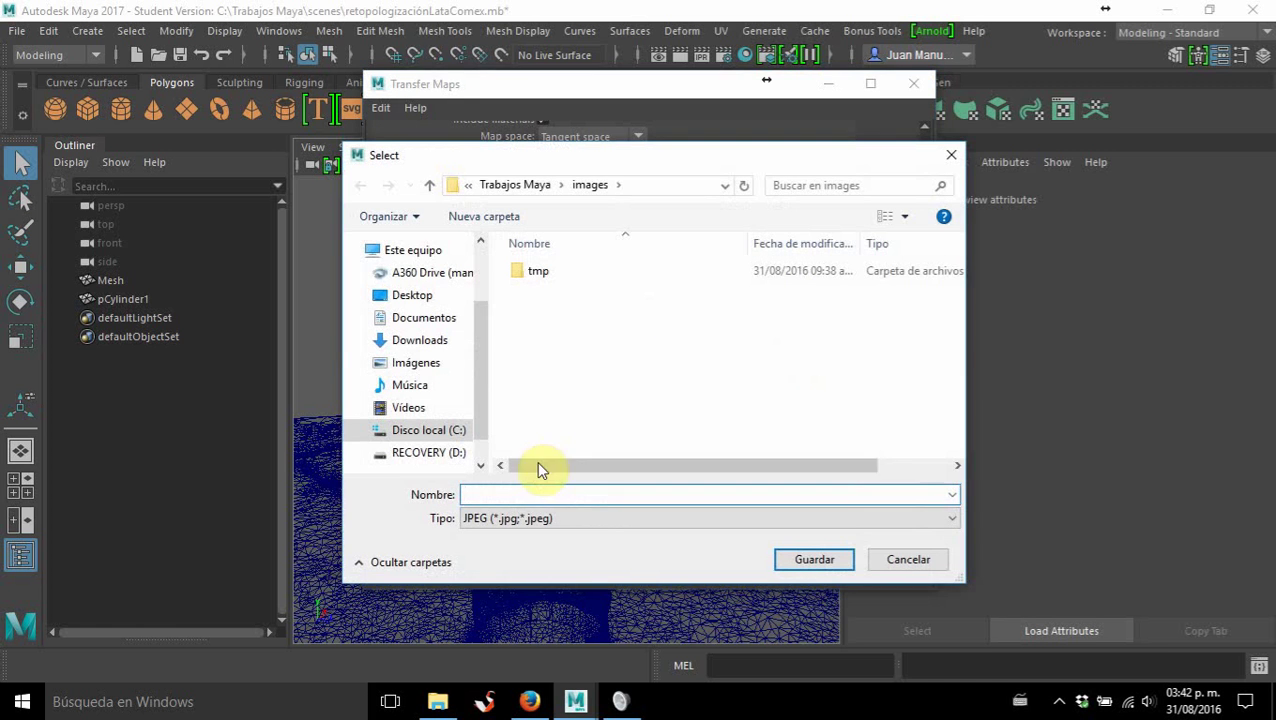
{"action": "type", "text": "LataComexDi"}
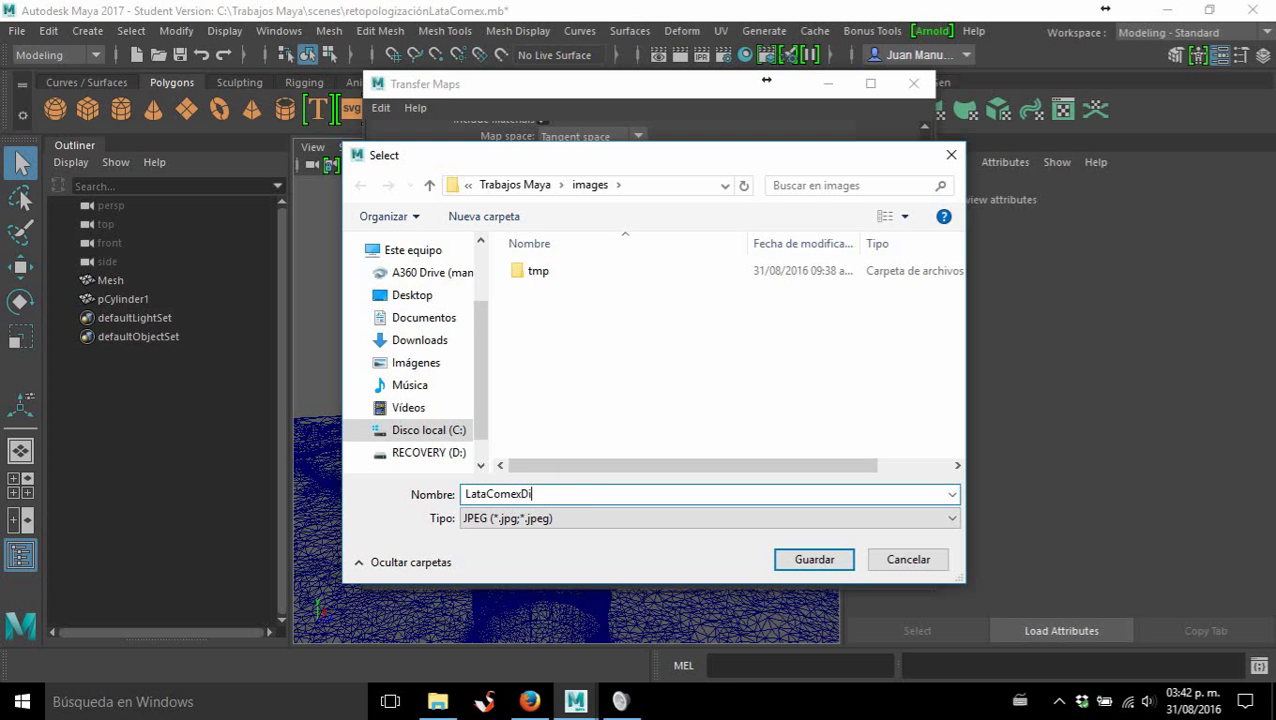
{"action": "type", "text": "ffuse"}
{"action": "key", "text": "Return"}
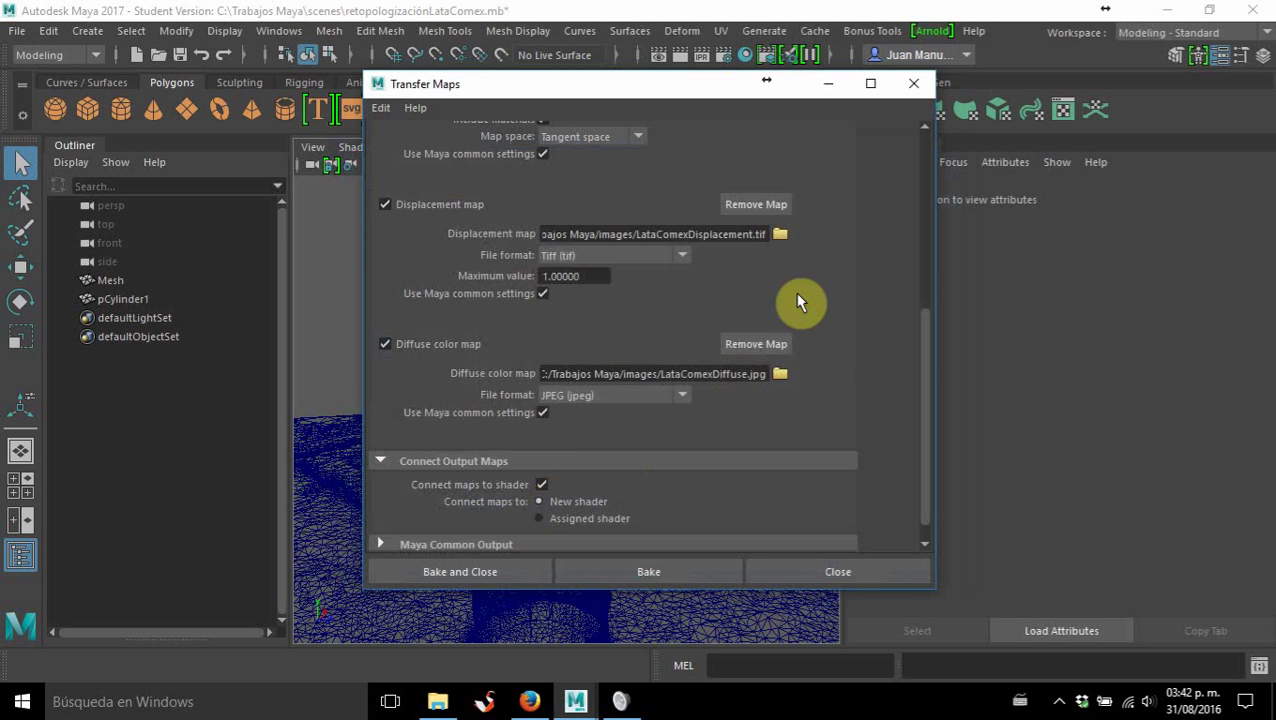
Rename the normal map's output file to LataComexNormal.tga and keep its map space as Tangent space.
{"action": "scroll", "coordinate": [795, 292], "scroll_direction": "up", "scroll_amount": 3}
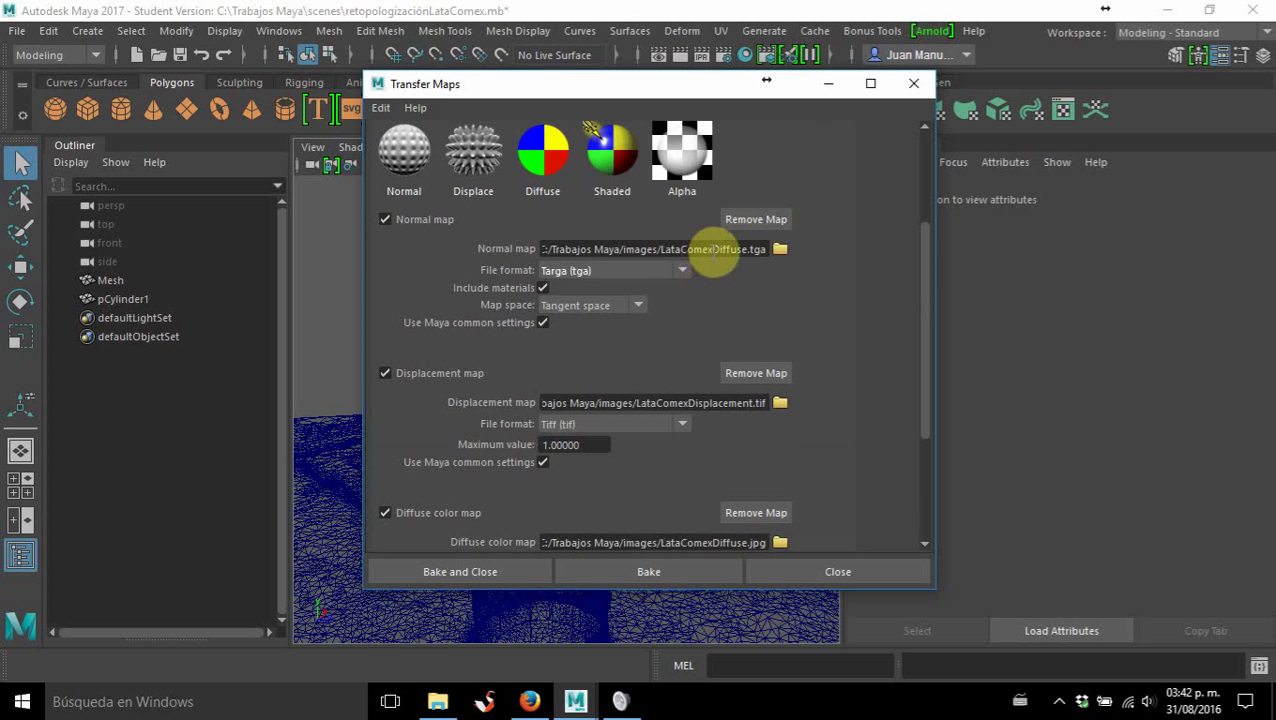
{"action": "mouse_move", "coordinate": [706, 249]}
{"action": "left_mouse_down"}
{"action": "mouse_move", "coordinate": [740, 252]}
{"action": "mouse_move", "coordinate": [719, 251]}
{"action": "left_mouse_up"}
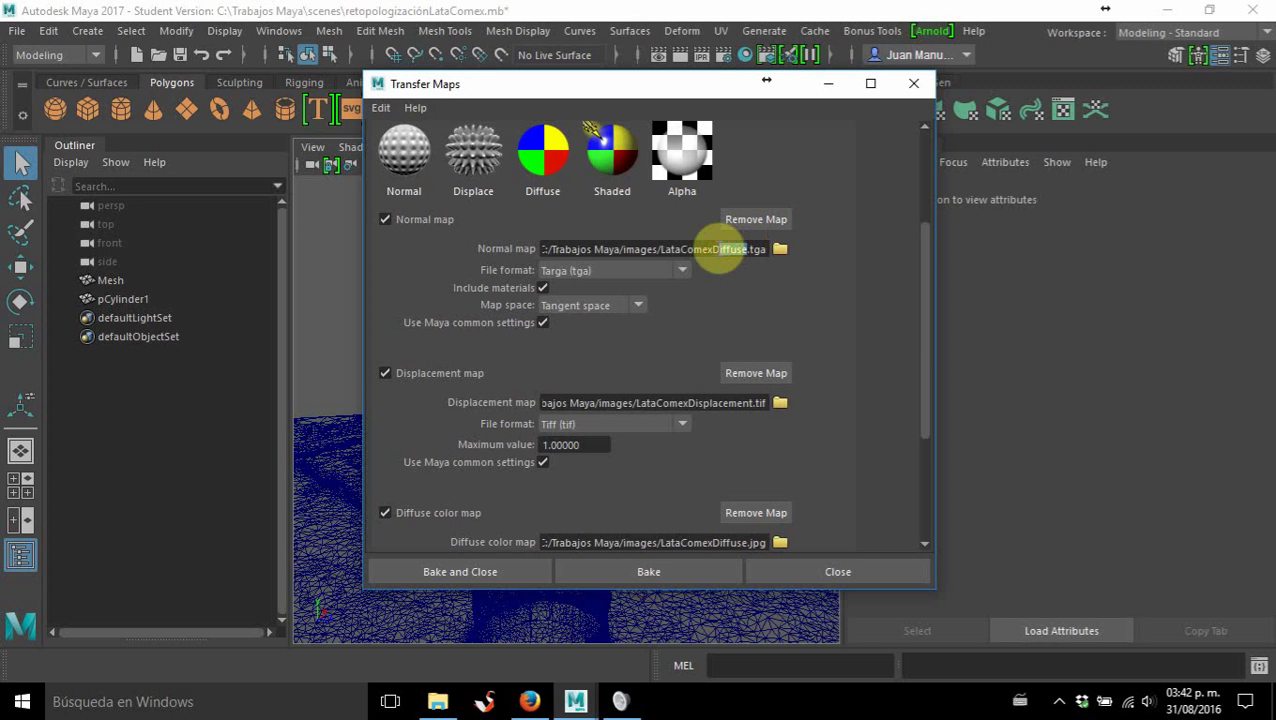
{"action": "type", "text": "Normal"}
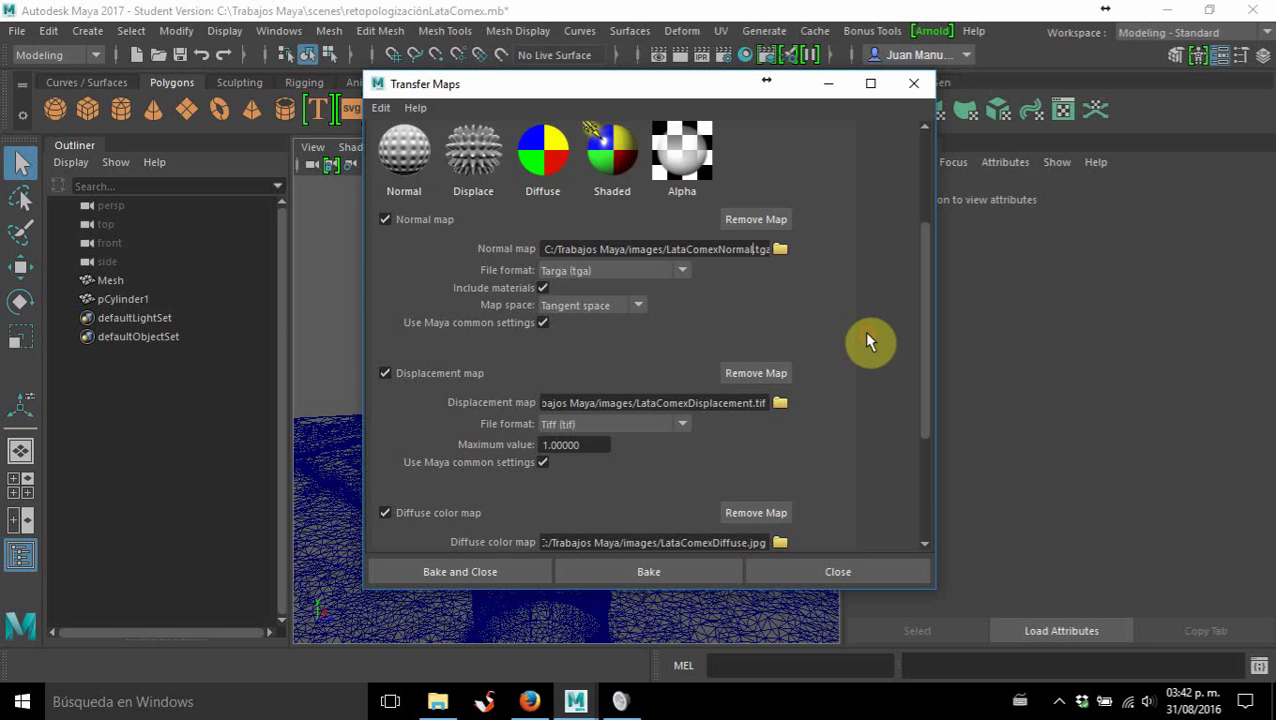
{"action": "left_click", "coordinate": [636, 310]}
{"action": "left_click", "coordinate": [615, 338]}
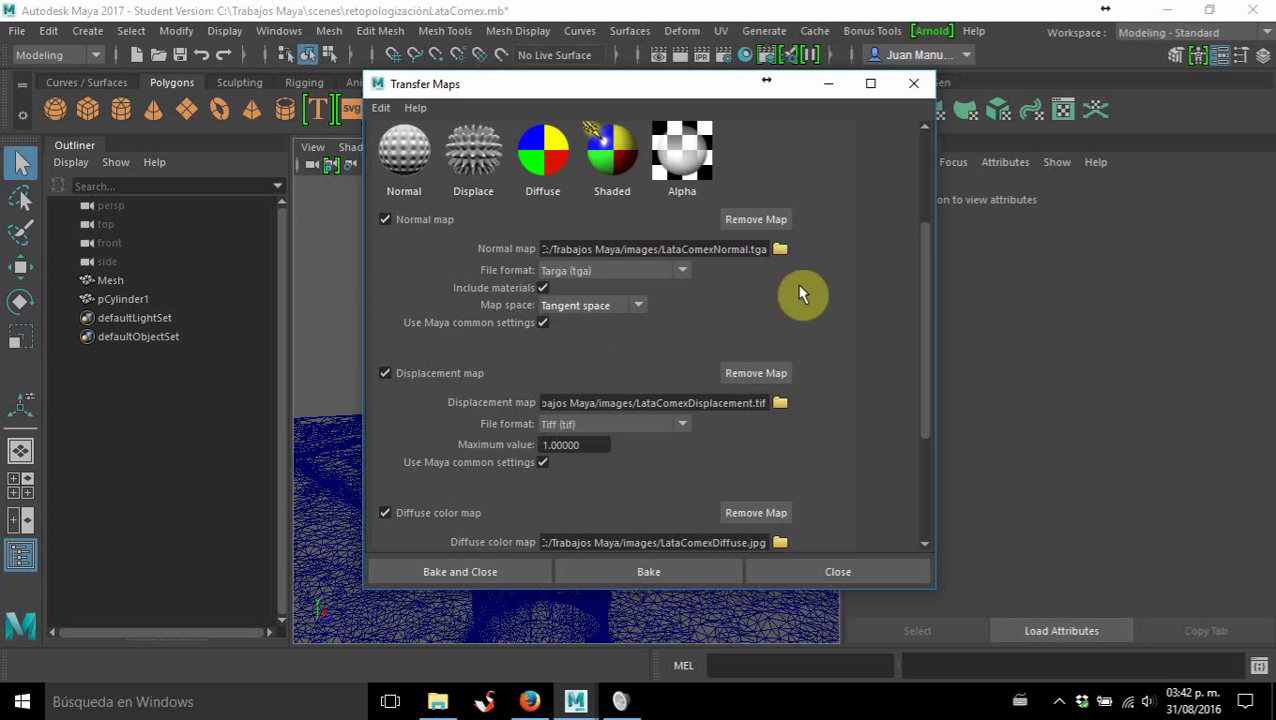
Expand the Maya common output settings, try Medium (4x4) sampling quality and return it to Low (2x2).
{"action": "scroll", "coordinate": [917, 336], "scroll_direction": "down", "scroll_amount": 5}
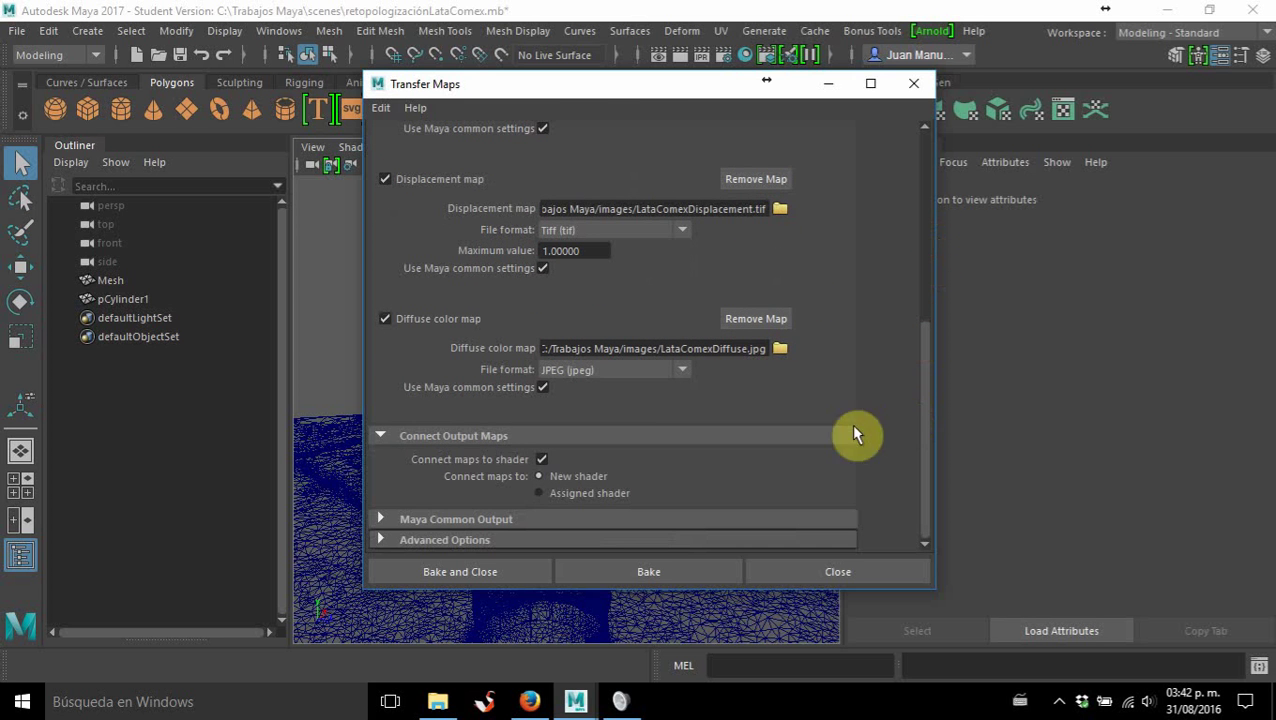
{"action": "left_click", "coordinate": [381, 520]}
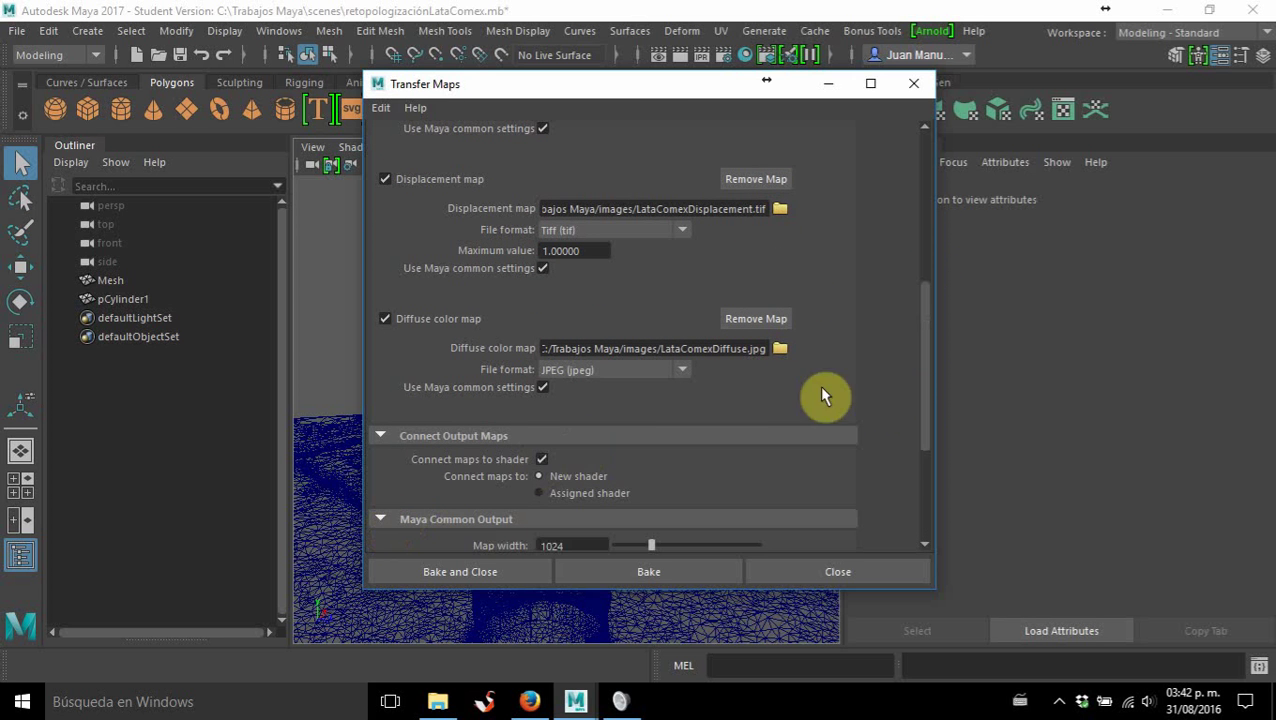
{"action": "left_click_drag", "start_coordinate": [920, 350], "coordinate": [905, 408]}
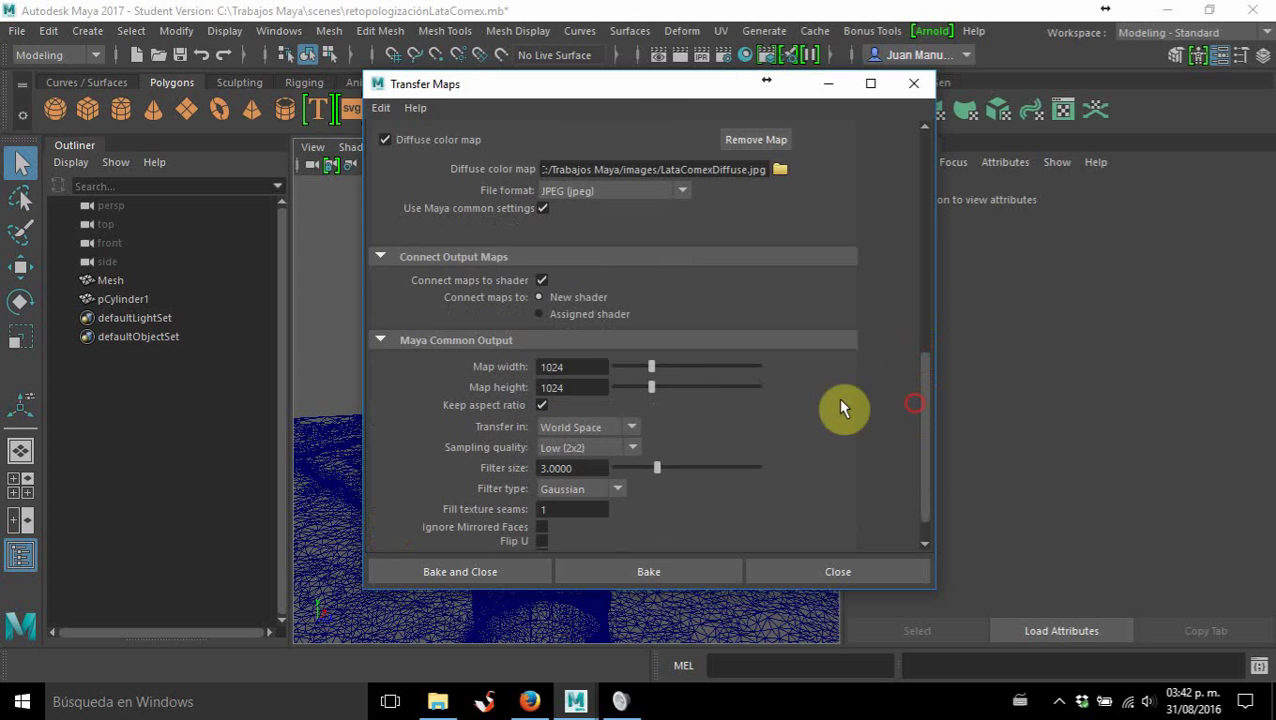
{"action": "double_click", "coordinate": [577, 365]}
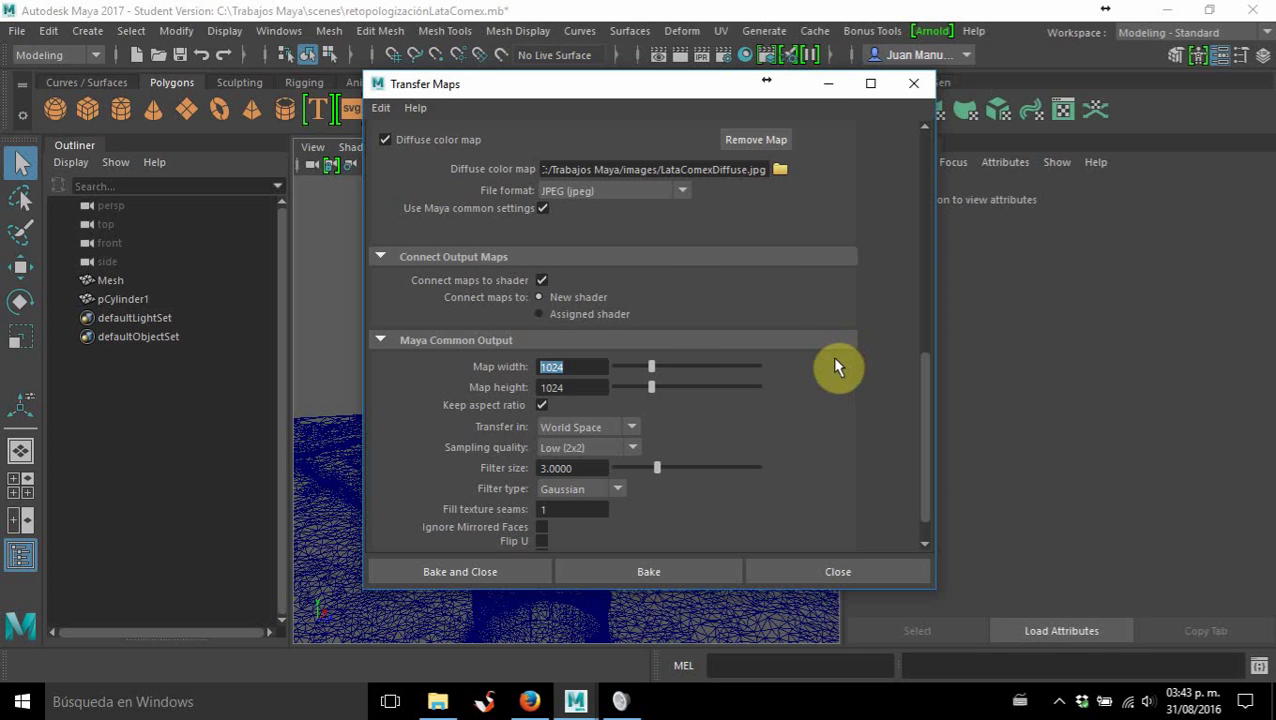
{"action": "left_click", "coordinate": [628, 447]}
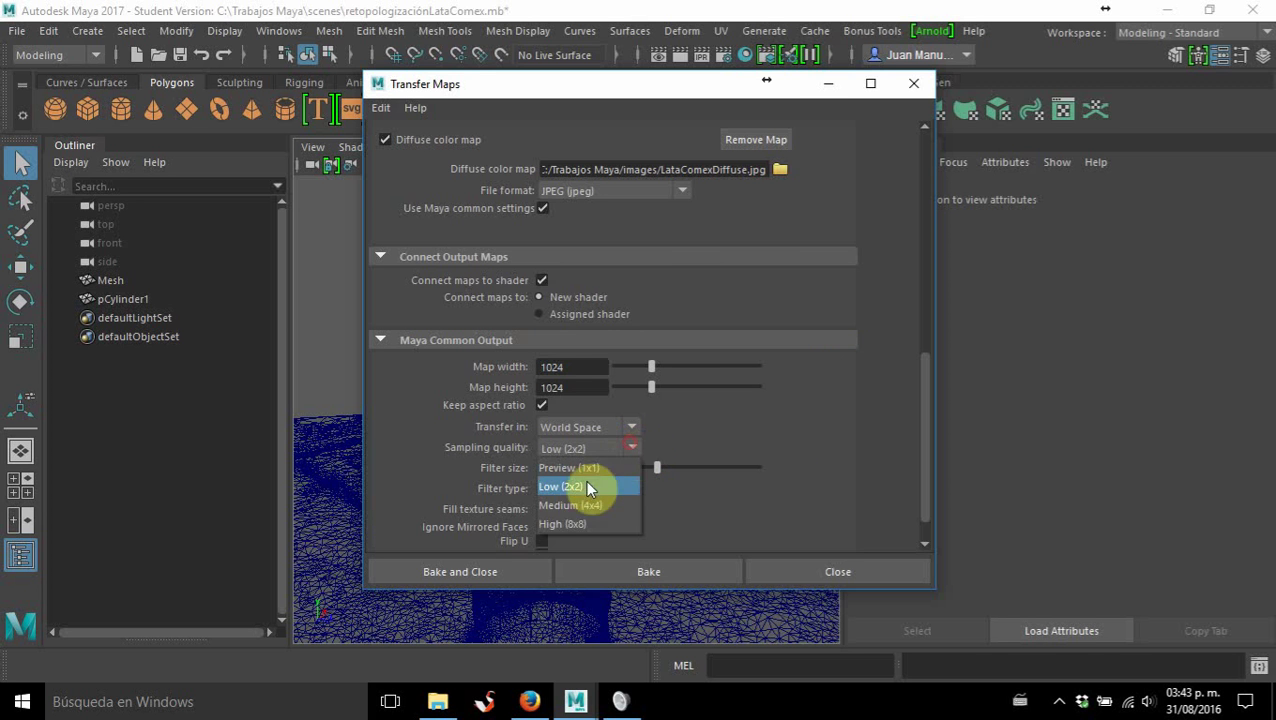
{"action": "left_click", "coordinate": [575, 508]}
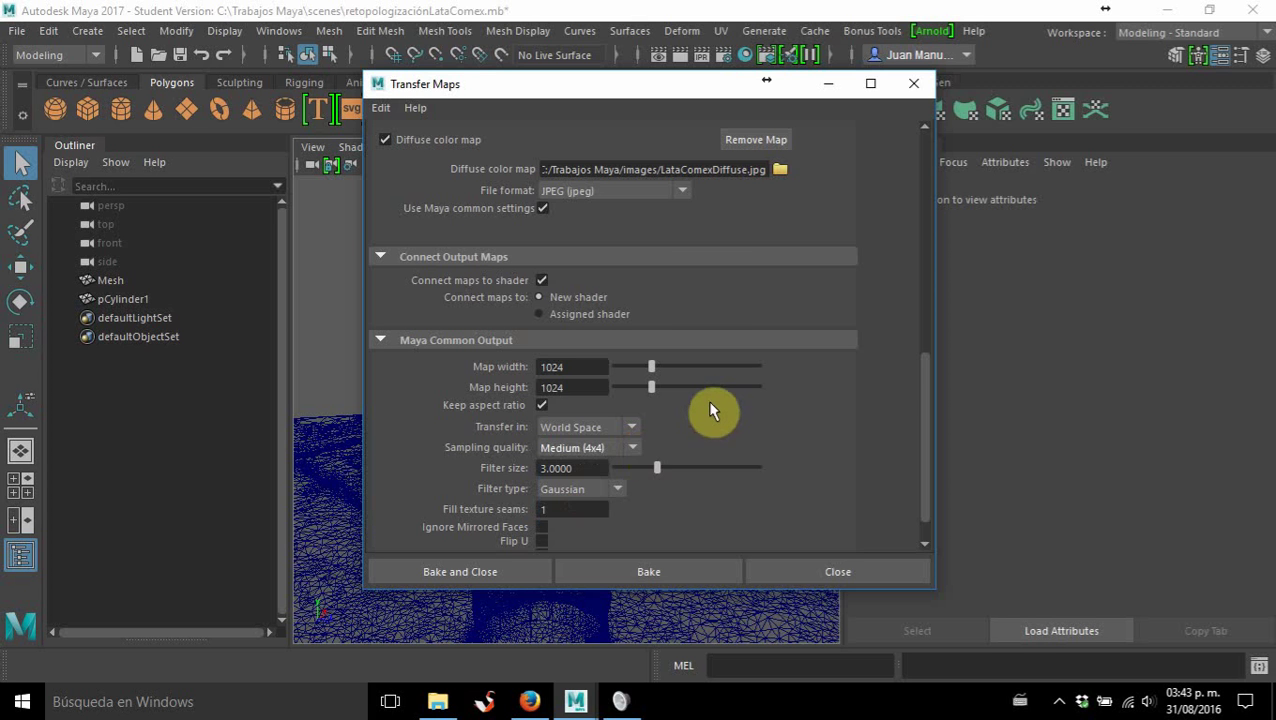
{"action": "left_click", "coordinate": [623, 448]}
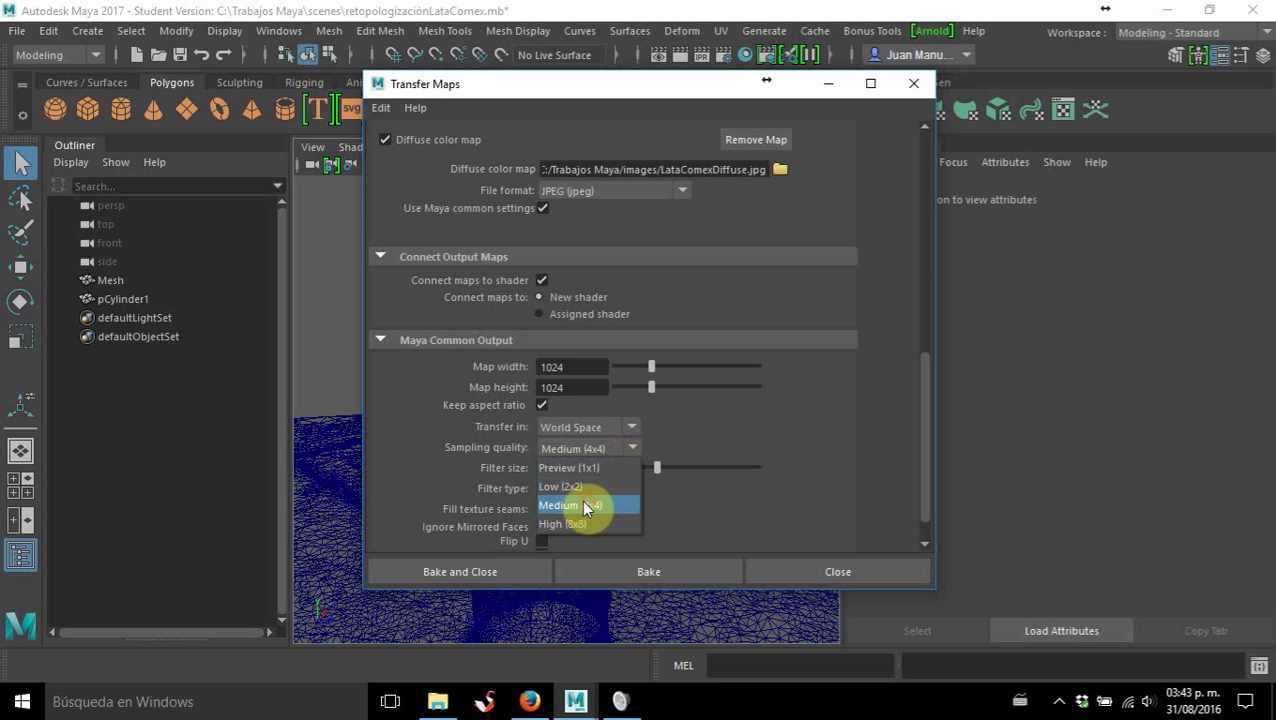
{"action": "left_click", "coordinate": [578, 486]}
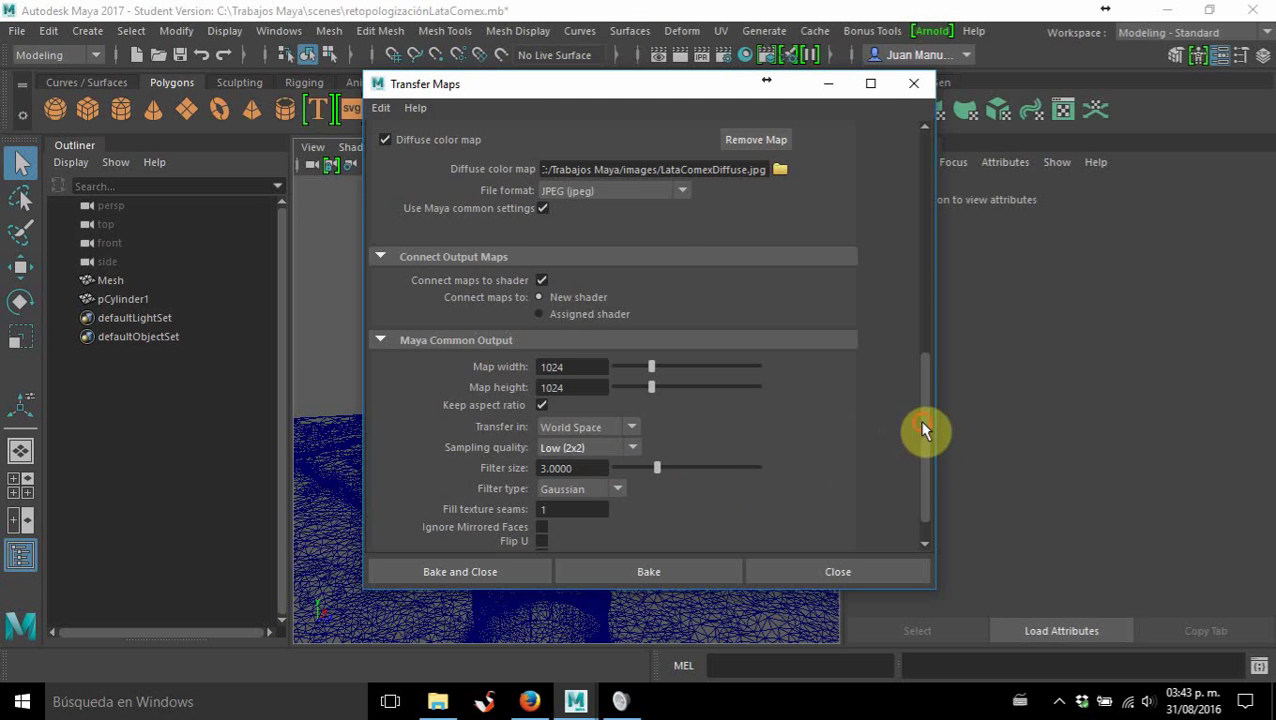
Expand the advanced options and review the search method, search depth and matching settings.
{"action": "scroll", "coordinate": [920, 432], "scroll_direction": "down", "scroll_amount": 2}
{"action": "left_click", "coordinate": [378, 540]}
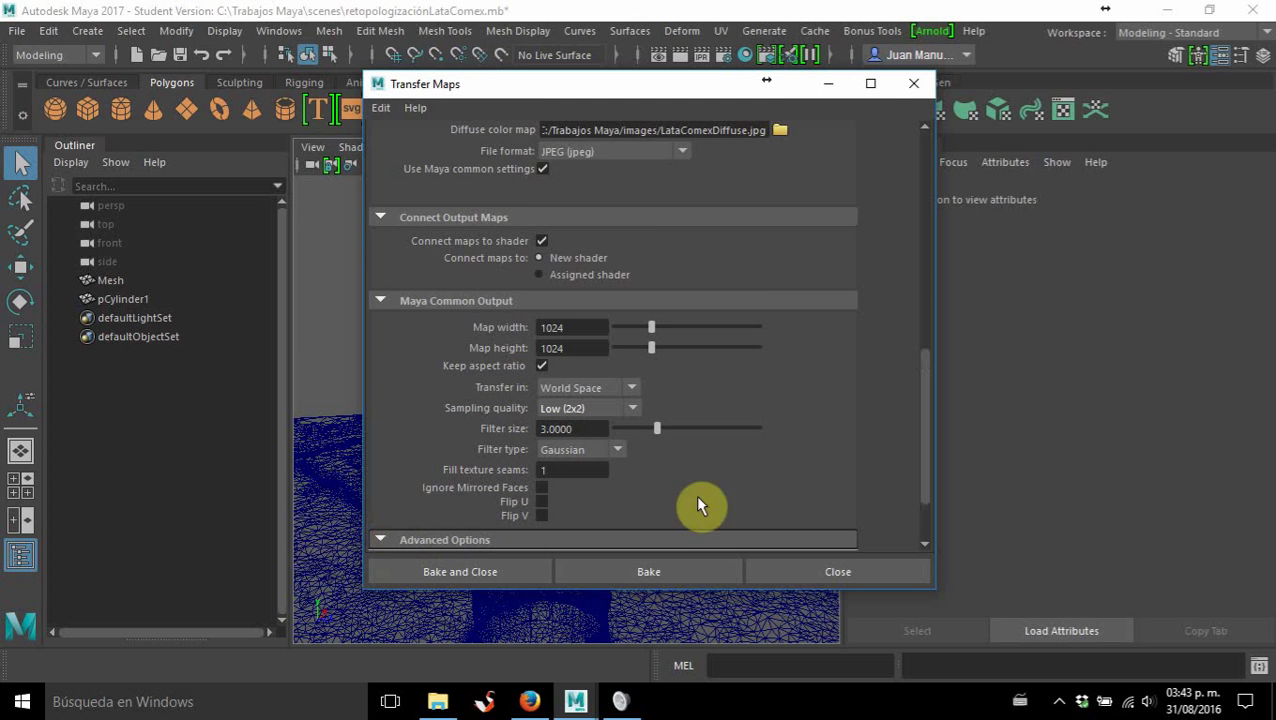
{"action": "left_click_drag", "start_coordinate": [922, 399], "coordinate": [916, 466]}
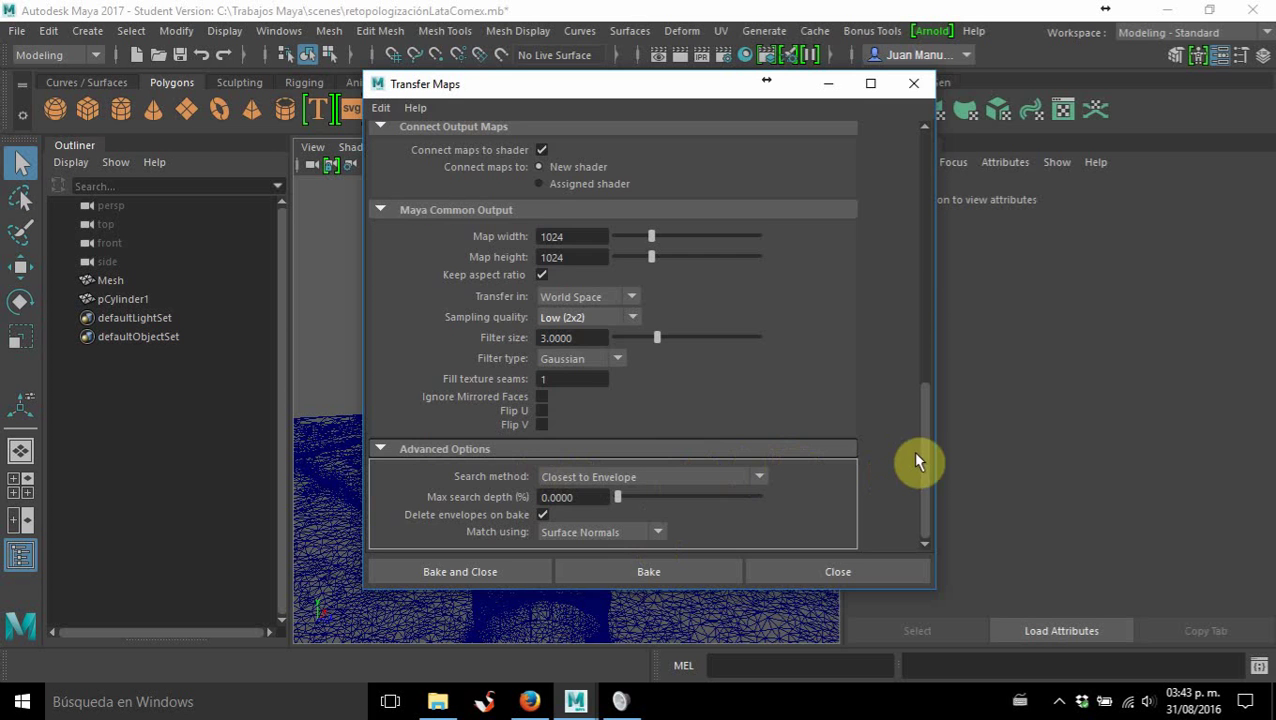
Turn on textured shading in the viewport and set the target mesh pCylinderShape1 to display its Envelope.
{"action": "left_click_drag", "start_coordinate": [925, 463], "coordinate": [931, 95]}
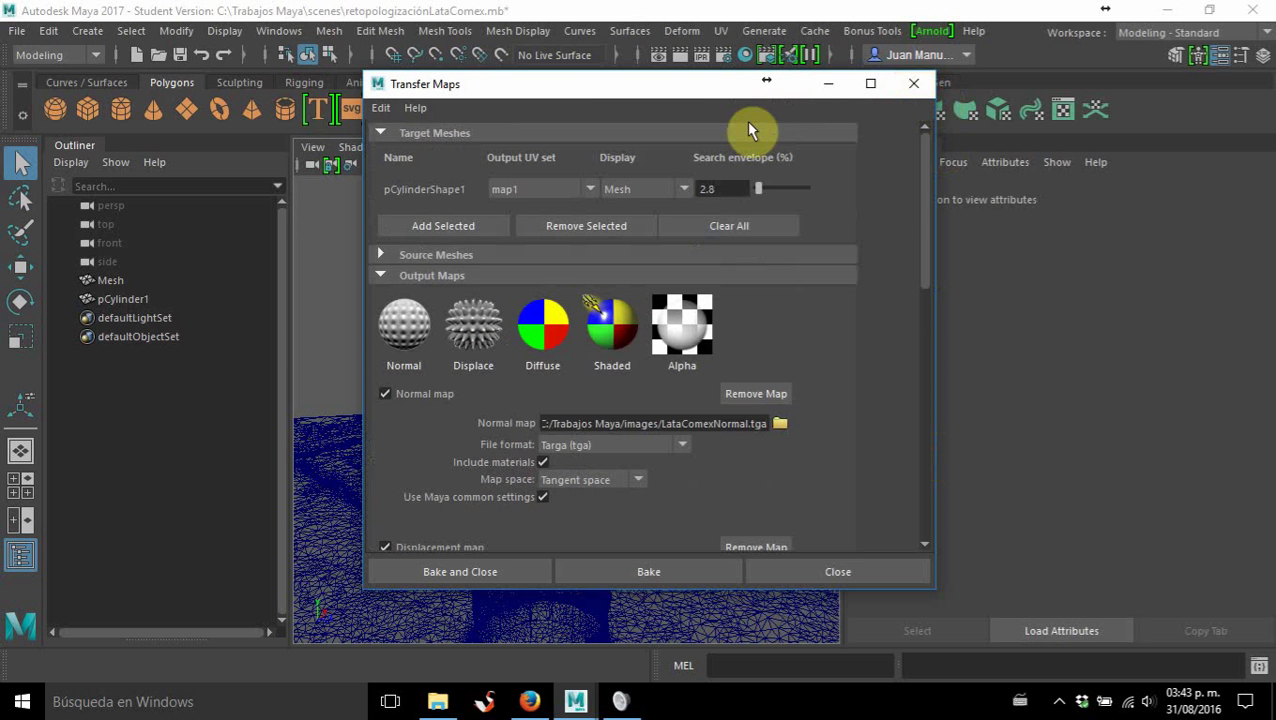
{"action": "left_click_drag", "start_coordinate": [715, 88], "coordinate": [336, 146]}
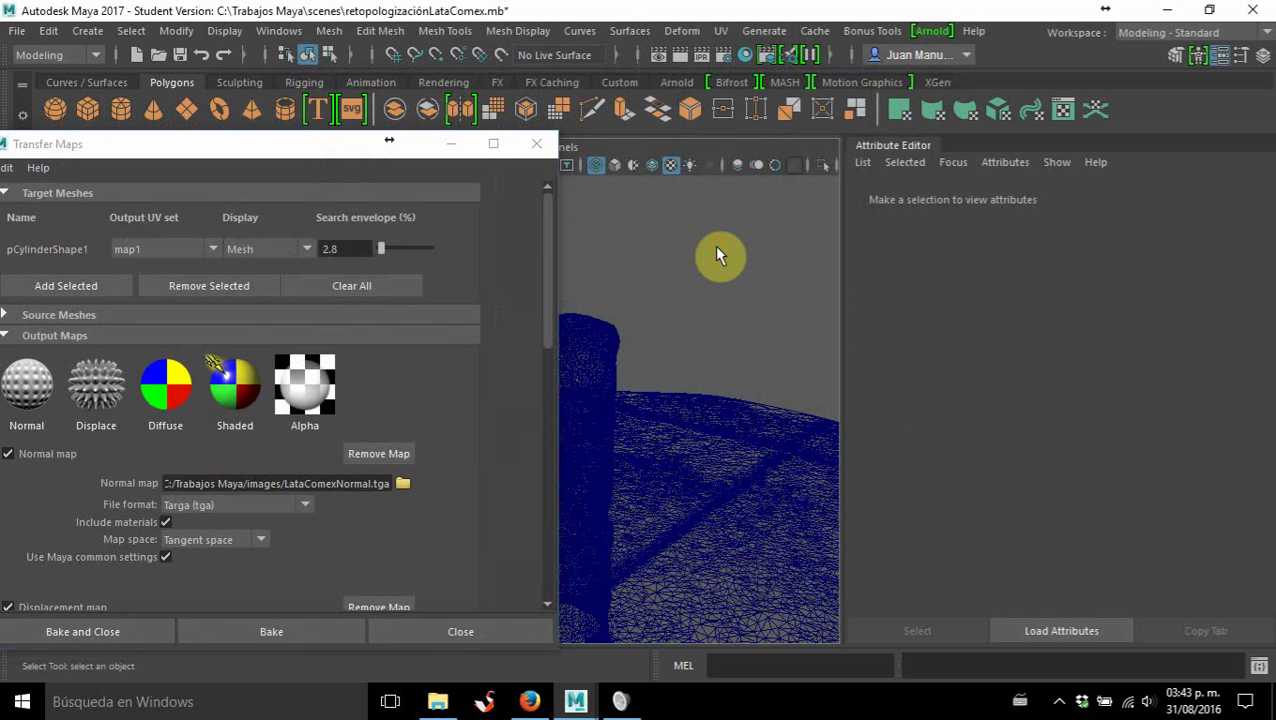
{"action": "key", "text": "6"}
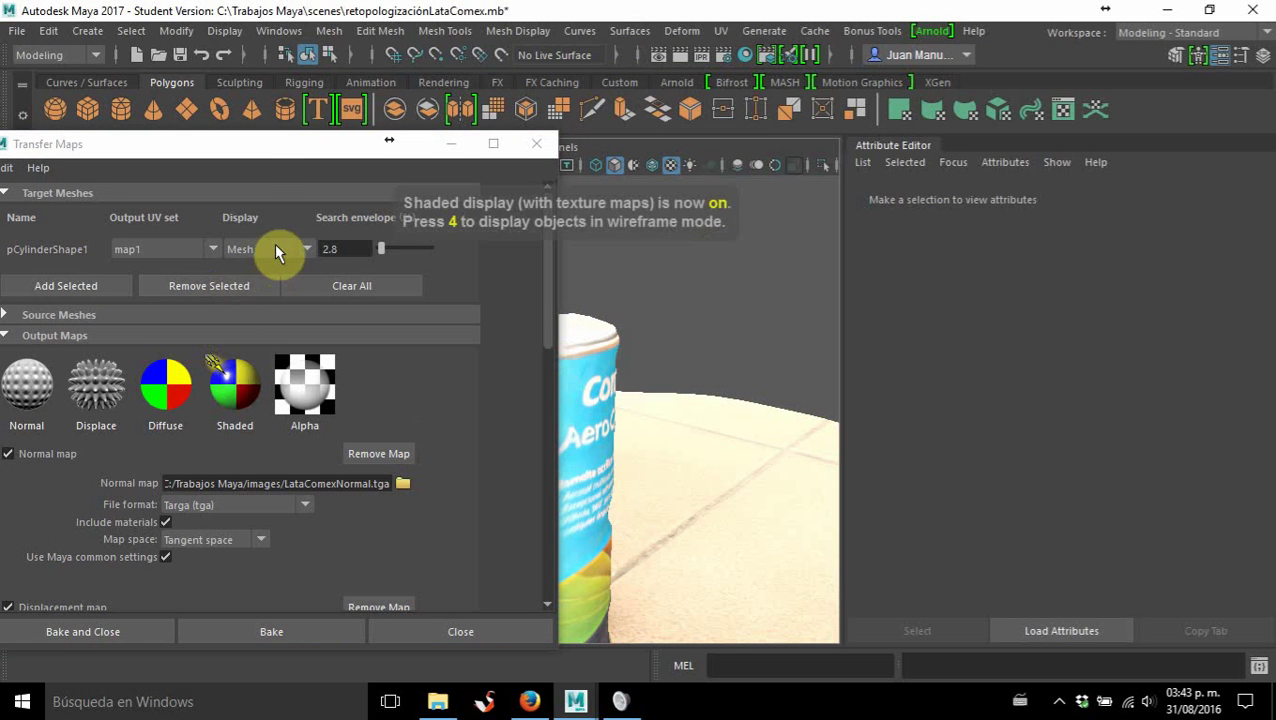
{"action": "left_click", "coordinate": [298, 250]}
{"action": "left_click", "coordinate": [263, 293]}
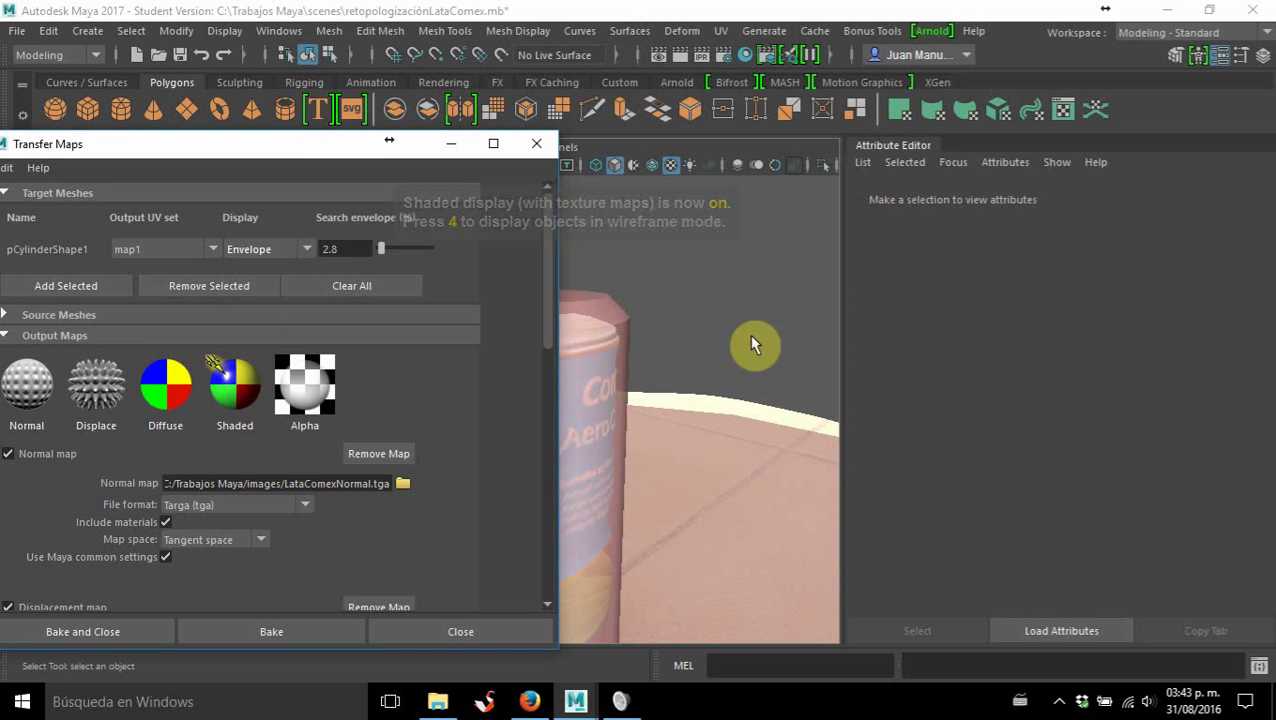
Minimize the Transfer Maps window and examine how well the envelope covers the can, the tabletop and the small objects on it.
{"action": "left_click_drag", "start_coordinate": [339, 148], "coordinate": [373, 327]}
{"action": "left_click", "coordinate": [476, 342]}
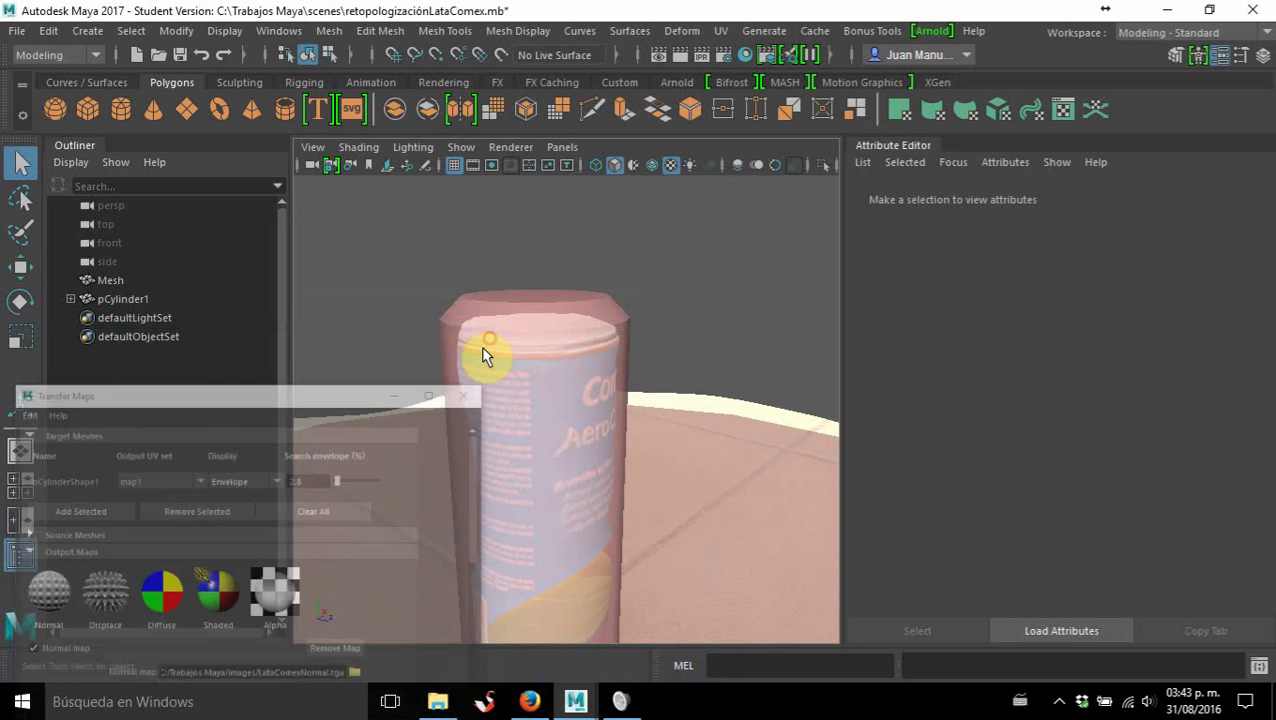
{"action": "left_click_drag", "start_coordinate": [644, 365], "coordinate": [507, 399], "text": "alt"}
{"action": "middle_click_drag", "start_coordinate": [507, 399], "coordinate": [646, 367], "text": "alt"}
{"action": "left_click_drag", "start_coordinate": [675, 421], "coordinate": [510, 500], "text": "alt"}
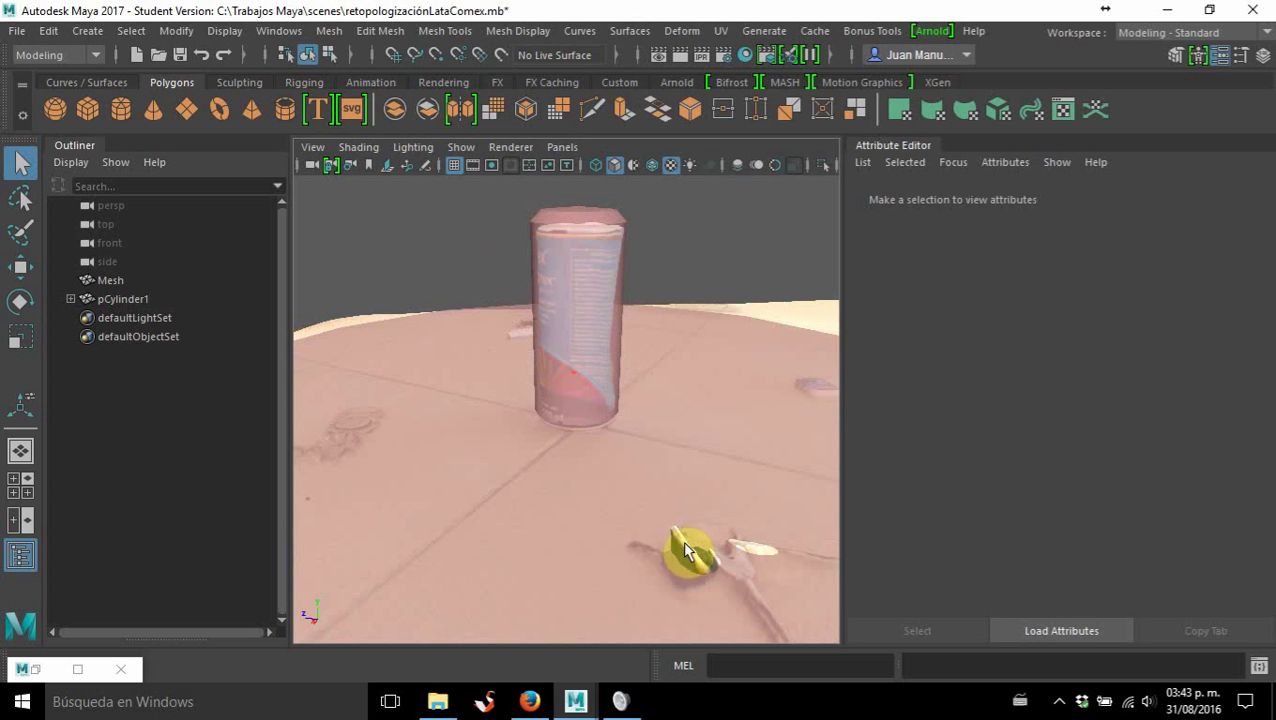
{"action": "left_click_drag", "start_coordinate": [649, 560], "coordinate": [723, 467], "text": "alt"}
{"action": "scroll", "coordinate": [561, 421], "scroll_direction": "up", "scroll_amount": 3}
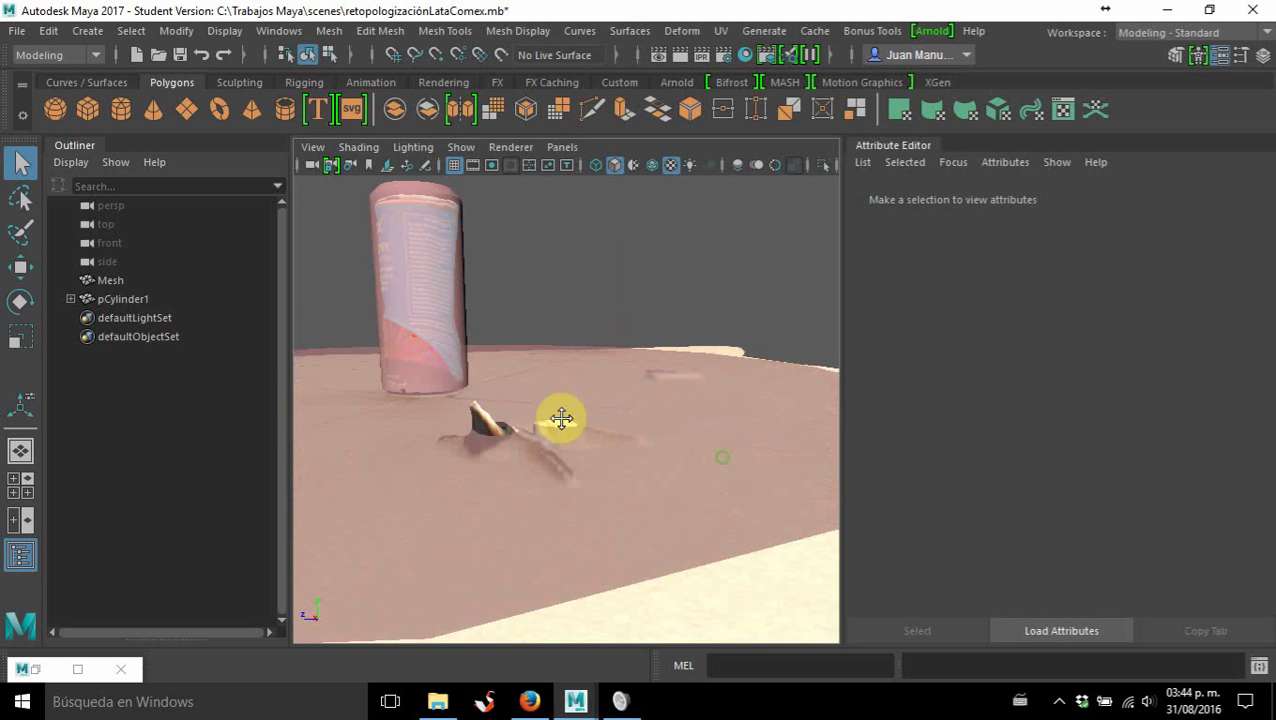
{"action": "scroll", "coordinate": [440, 408], "scroll_direction": "up", "scroll_amount": 2}
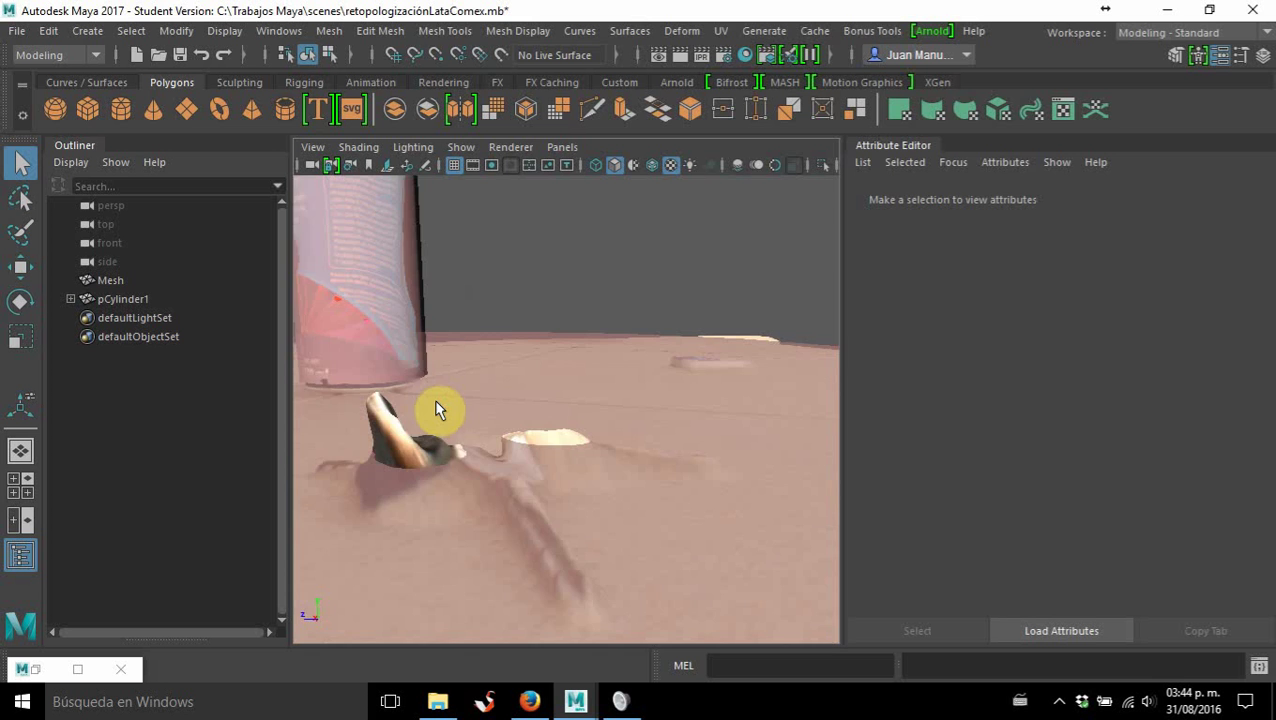
{"action": "scroll", "coordinate": [440, 408], "scroll_direction": "down", "scroll_amount": 3}
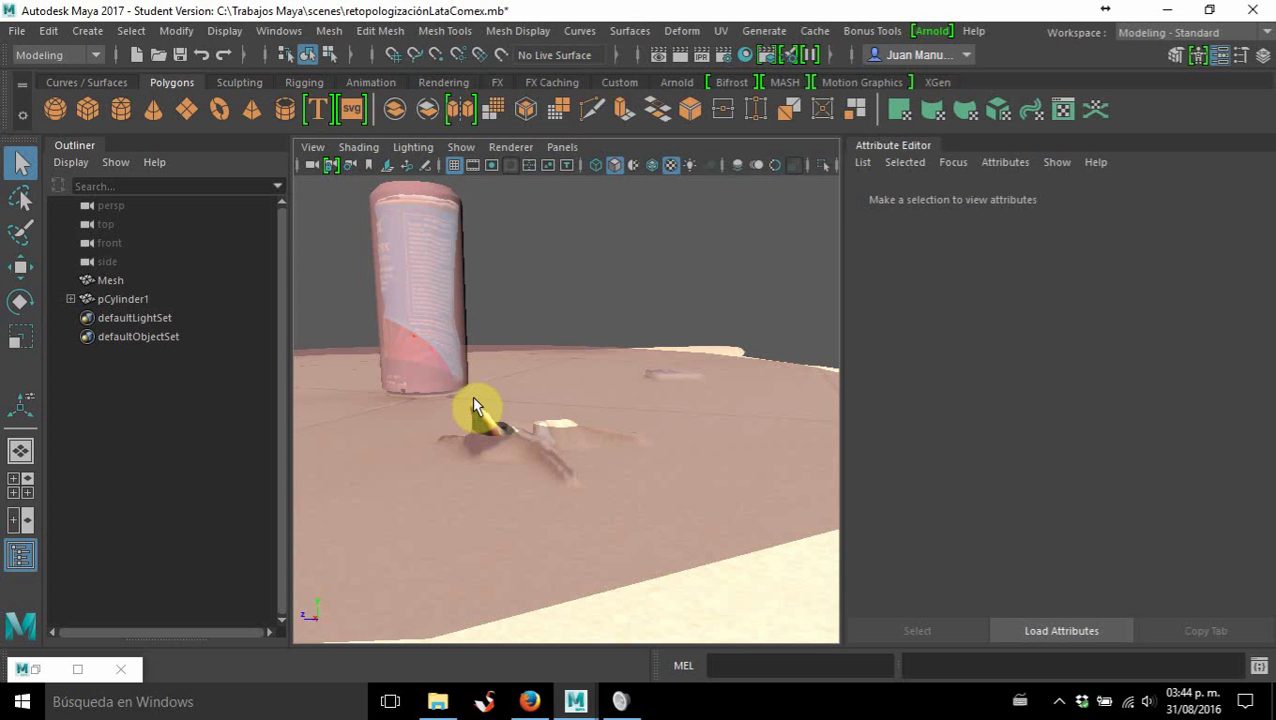
{"action": "left_click_drag", "start_coordinate": [472, 430], "coordinate": [495, 425], "text": "alt"}
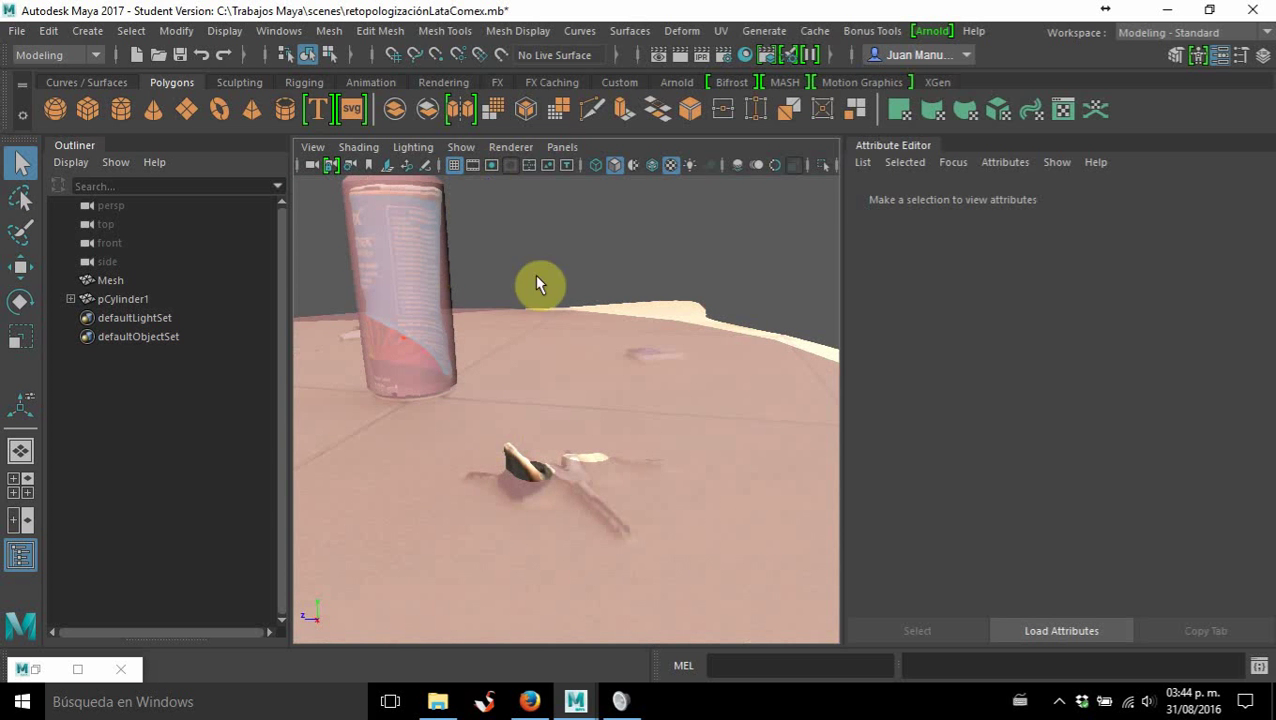
Restore the Transfer Maps window beside the model and enlarge the cylinder's search envelope to 11.5%.
{"action": "left_click", "coordinate": [57, 678]}
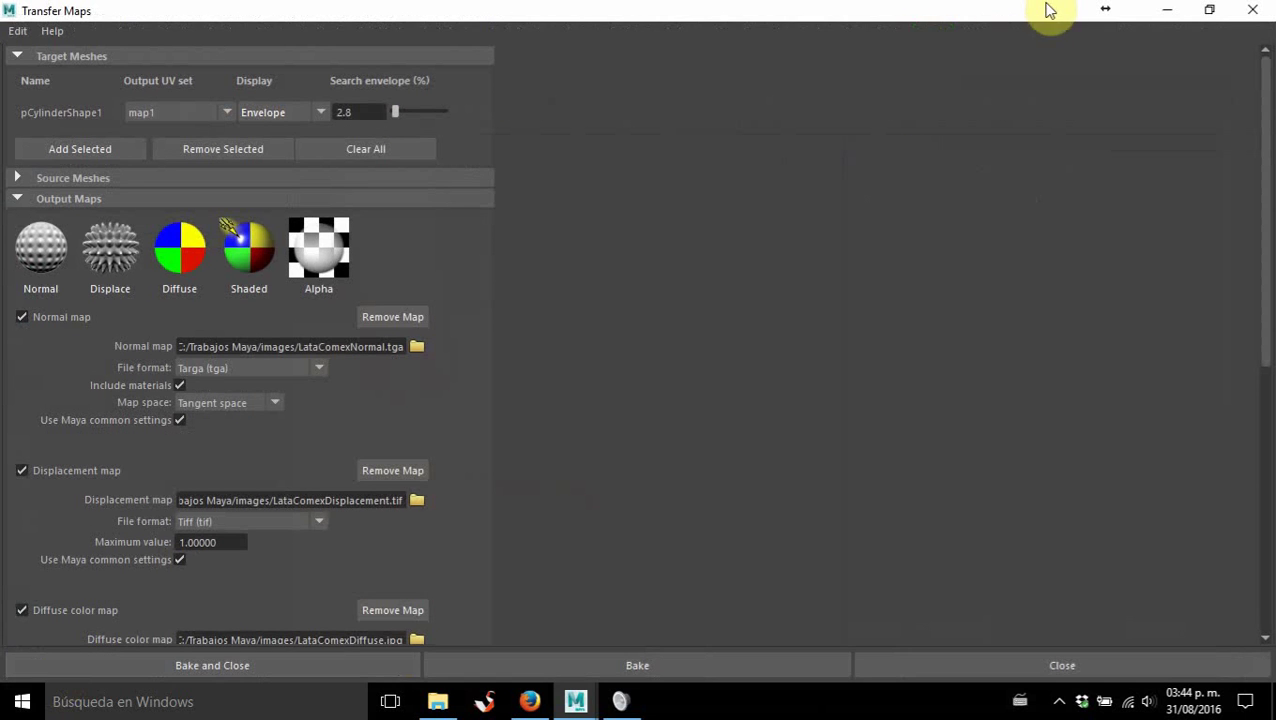
{"action": "left_click", "coordinate": [1213, 9]}
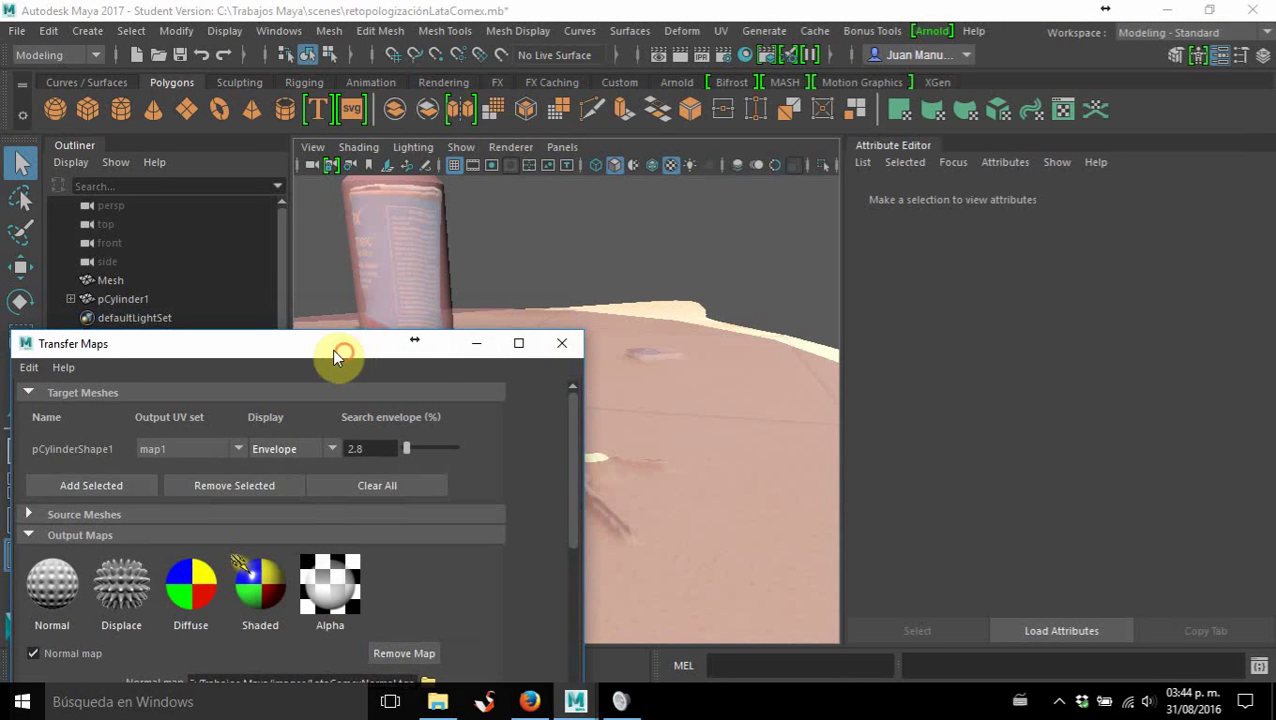
{"action": "left_click_drag", "start_coordinate": [333, 350], "coordinate": [148, 319]}
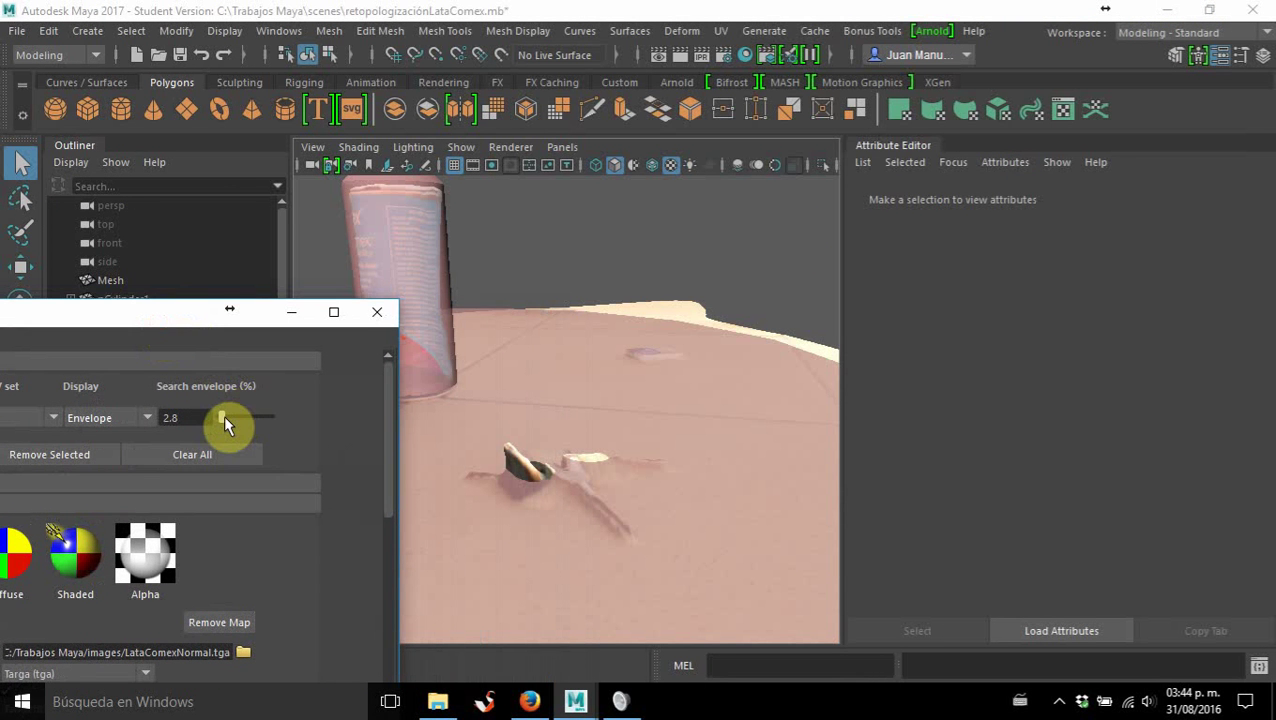
{"action": "left_click_drag", "start_coordinate": [224, 418], "coordinate": [107, 417]}
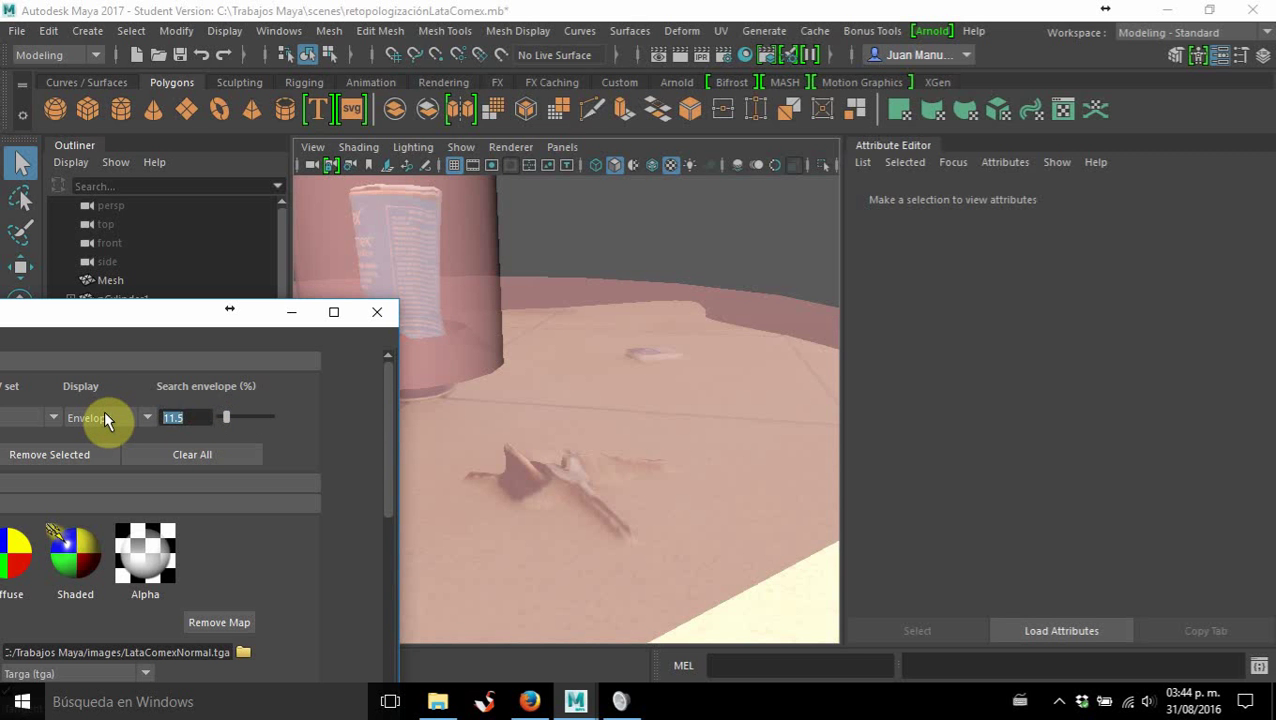
Try search envelope values of 8, 7, 5 and 5.5% on the target mesh.
{"action": "type", "text": "8"}
{"action": "key", "text": "Return"}
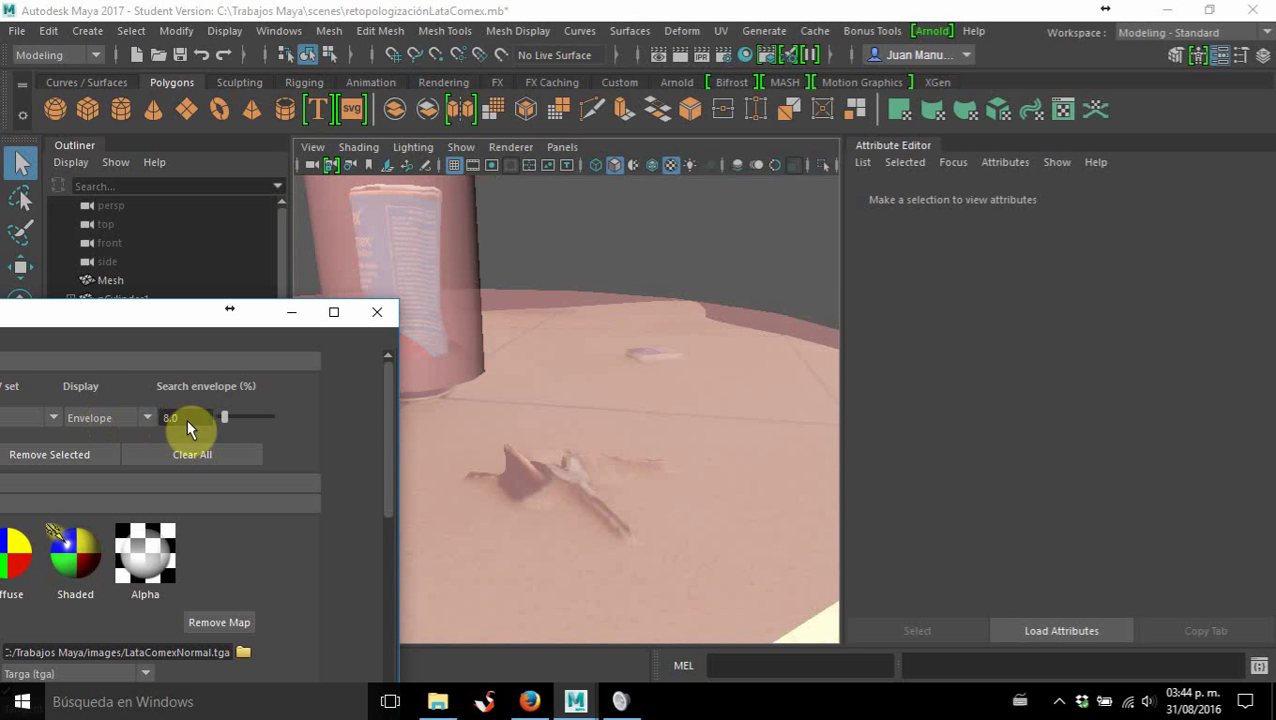
{"action": "left_click_drag", "start_coordinate": [188, 418], "coordinate": [145, 418]}
{"action": "type", "text": "7"}
{"action": "key", "text": "Return"}
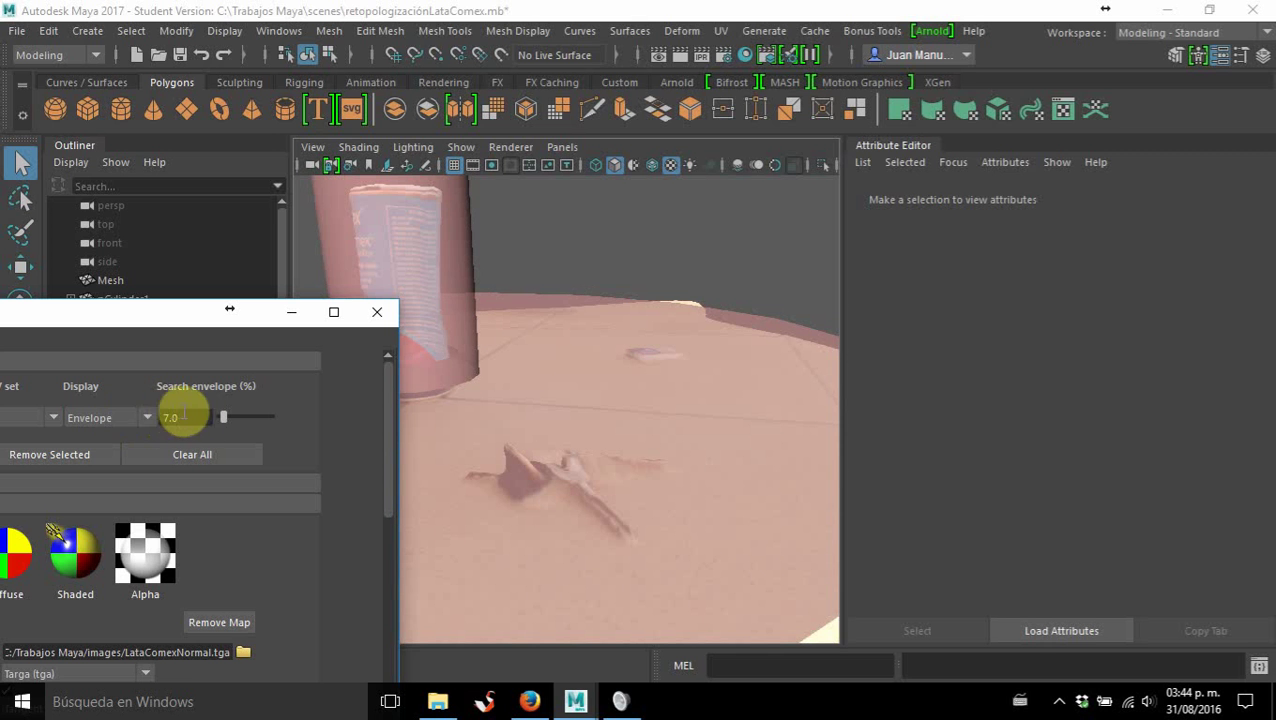
{"action": "left_click_drag", "start_coordinate": [185, 418], "coordinate": [130, 425]}
{"action": "type", "text": "5"}
{"action": "key", "text": "Return"}
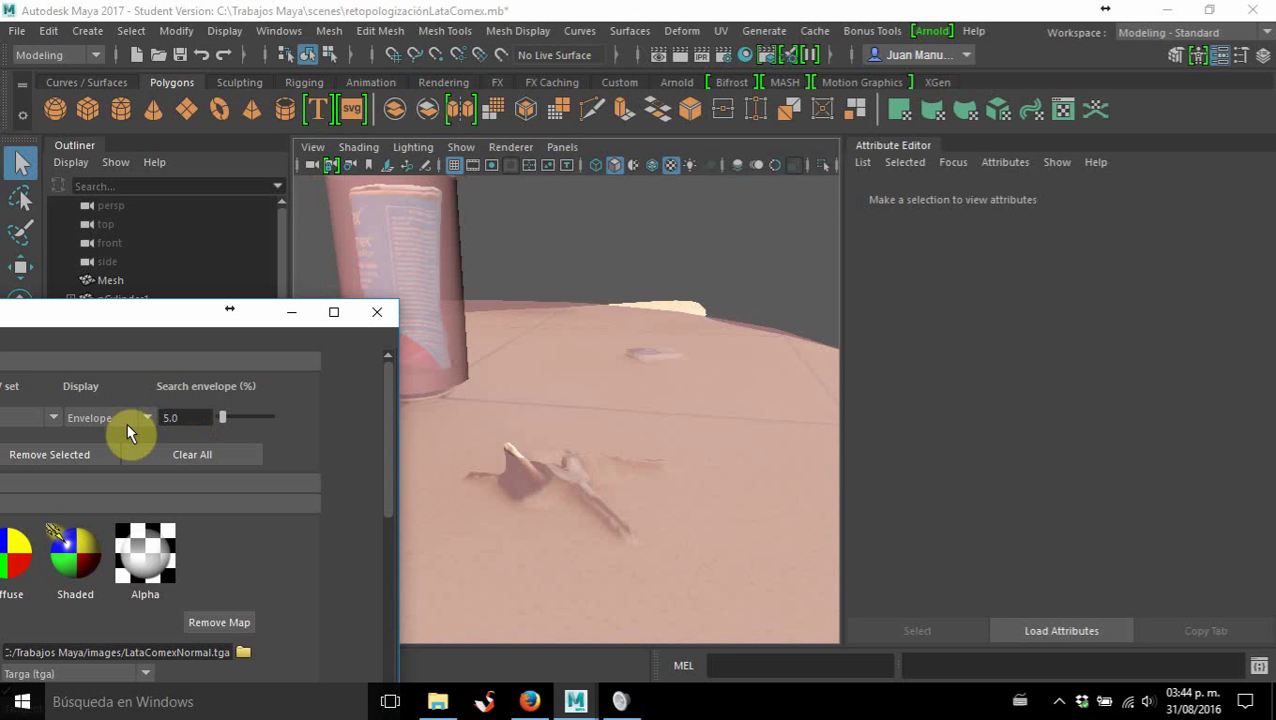
{"action": "left_click_drag", "start_coordinate": [192, 418], "coordinate": [115, 417]}
{"action": "type", "text": "5"}
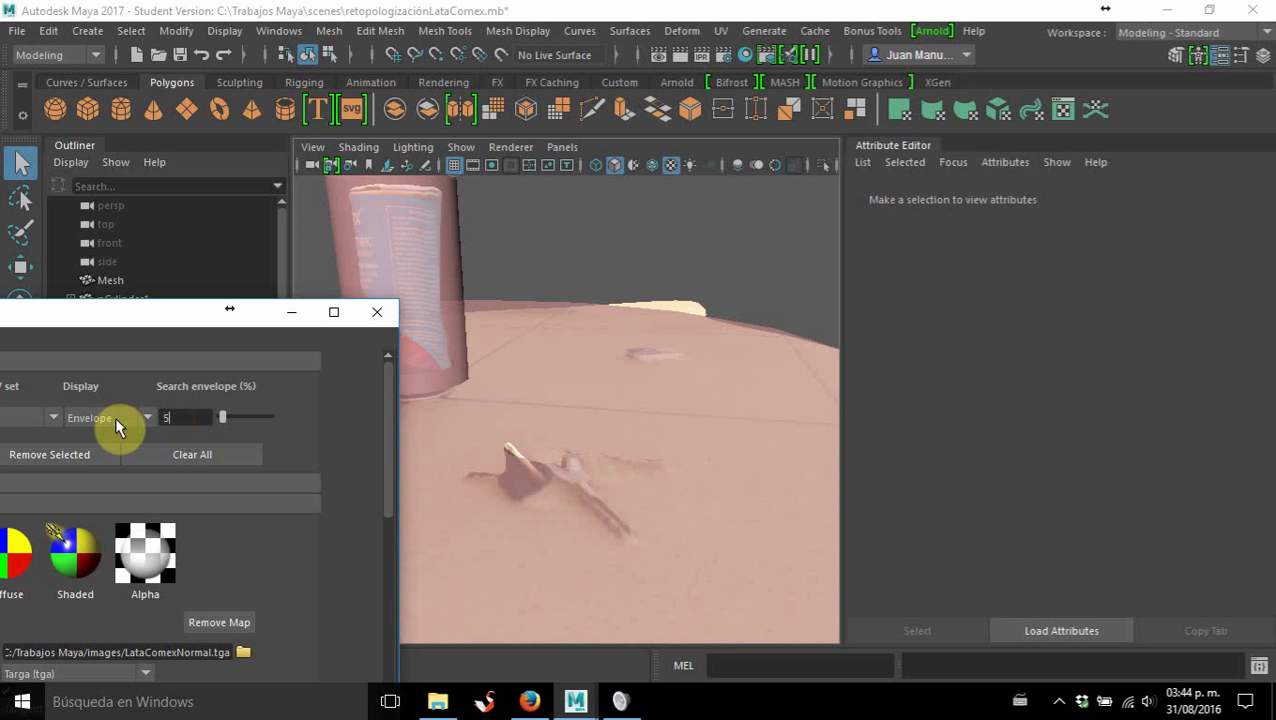
{"action": "type", "text": ".5"}
{"action": "key", "text": "Return"}
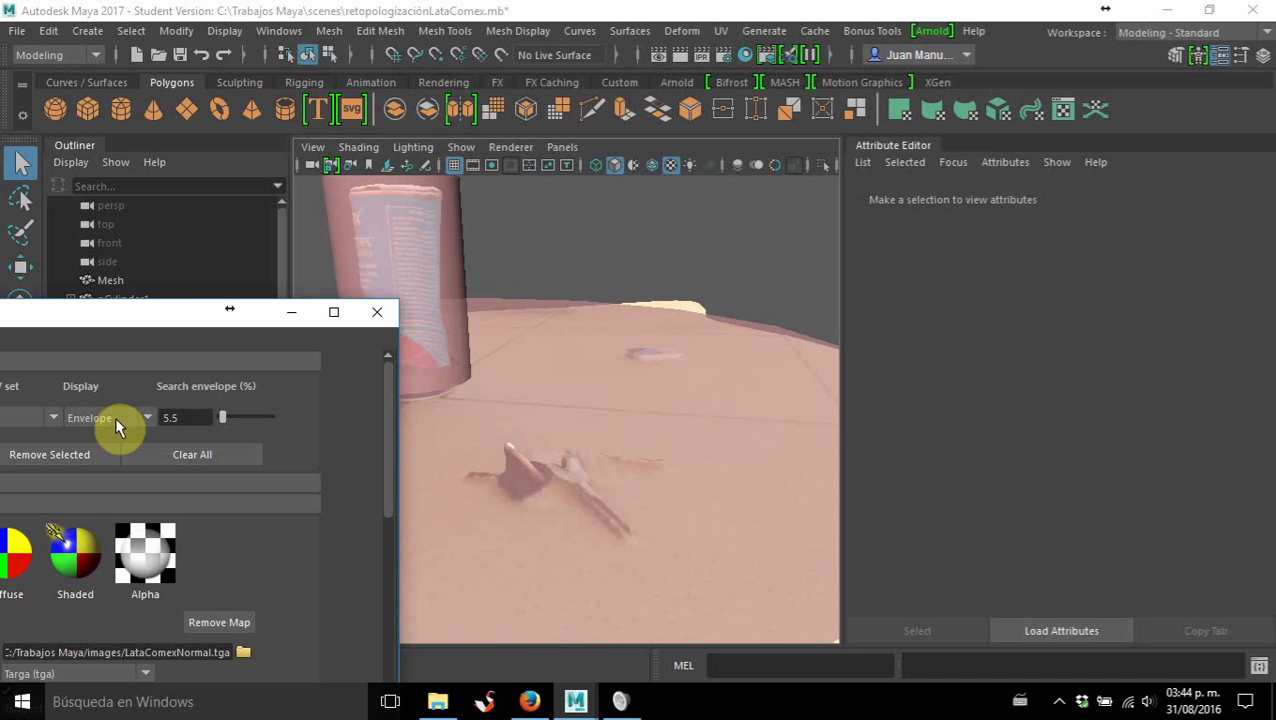
Set the target mesh's search envelope to 6% and check its coverage around the keys on the table.
{"action": "left_click", "coordinate": [198, 418]}
{"action": "type", "text": "6"}
{"action": "key", "text": "Return"}
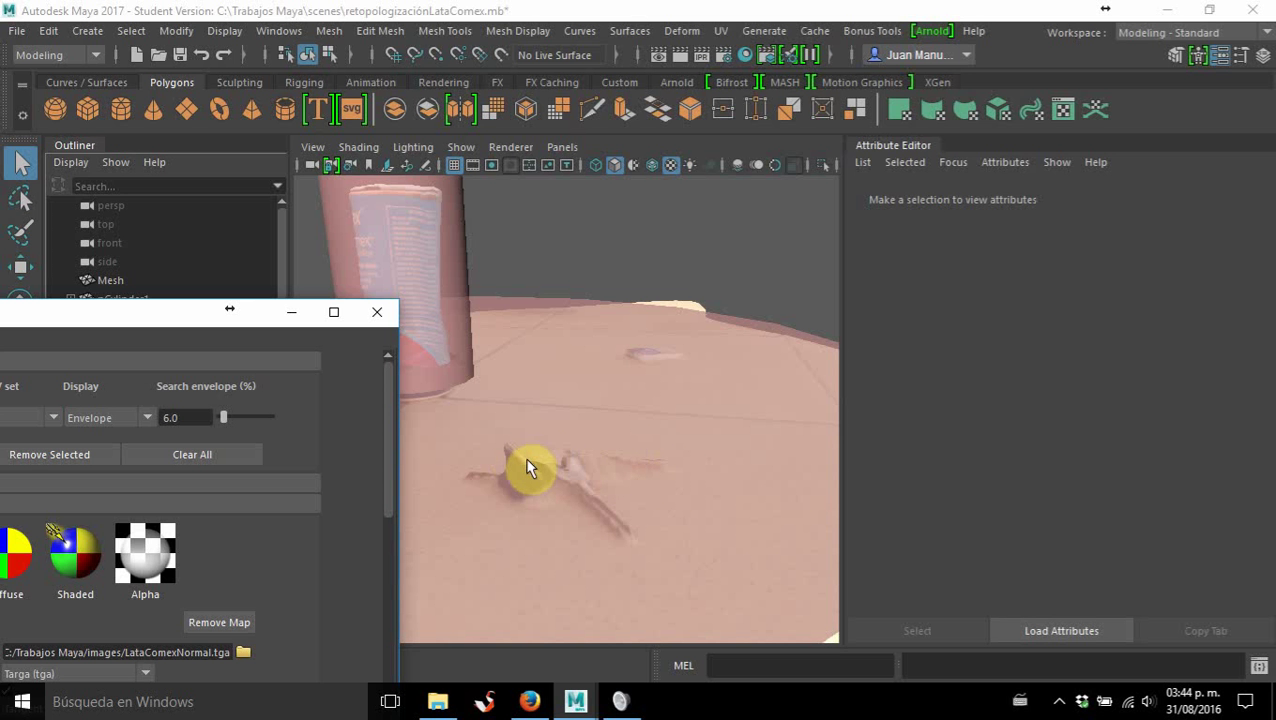
{"action": "mouse_move", "coordinate": [504, 490]}
{"action": "left_mouse_down", "text": "alt"}
{"action": "mouse_move", "coordinate": [635, 464]}
{"action": "mouse_move", "coordinate": [504, 493]}
{"action": "mouse_move", "coordinate": [490, 518]}
{"action": "mouse_move", "coordinate": [421, 513]}
{"action": "mouse_move", "coordinate": [504, 508]}
{"action": "left_mouse_up", "text": "alt"}
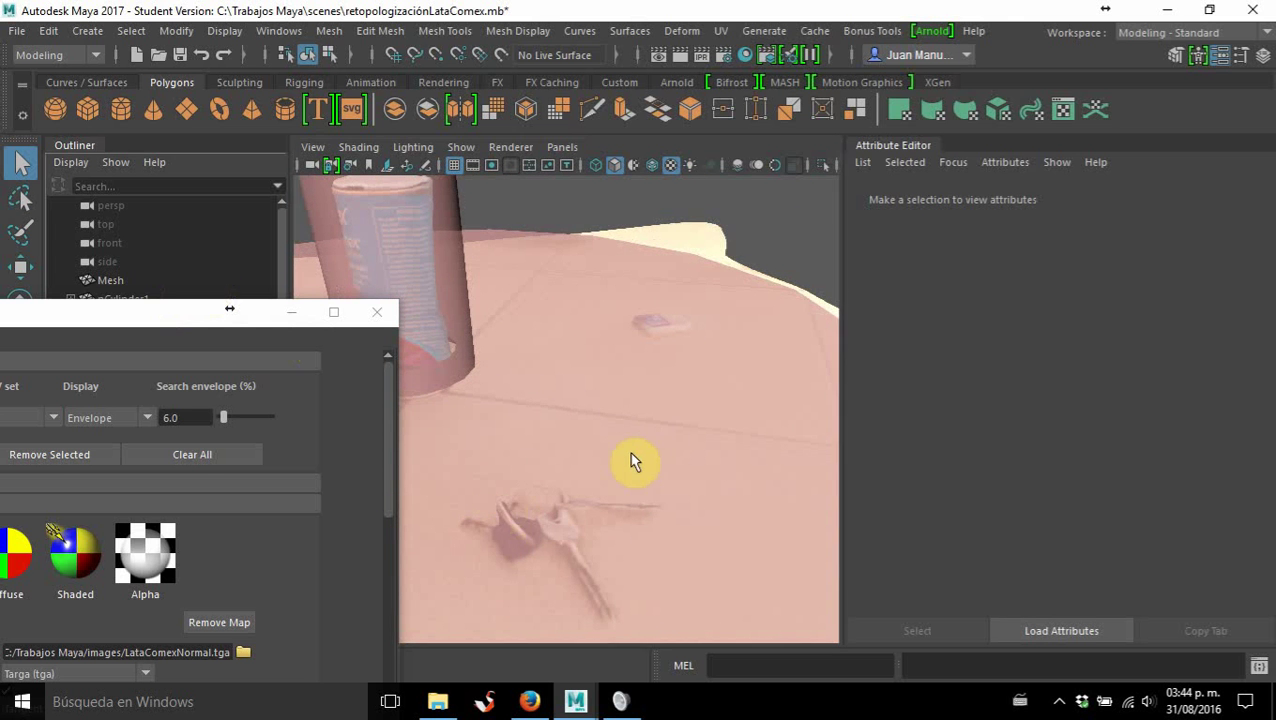
Bake the normal, displacement and diffuse maps onto the cylinder mesh and close Transfer Maps.
{"action": "left_click_drag", "start_coordinate": [632, 462], "coordinate": [686, 424], "text": "alt"}
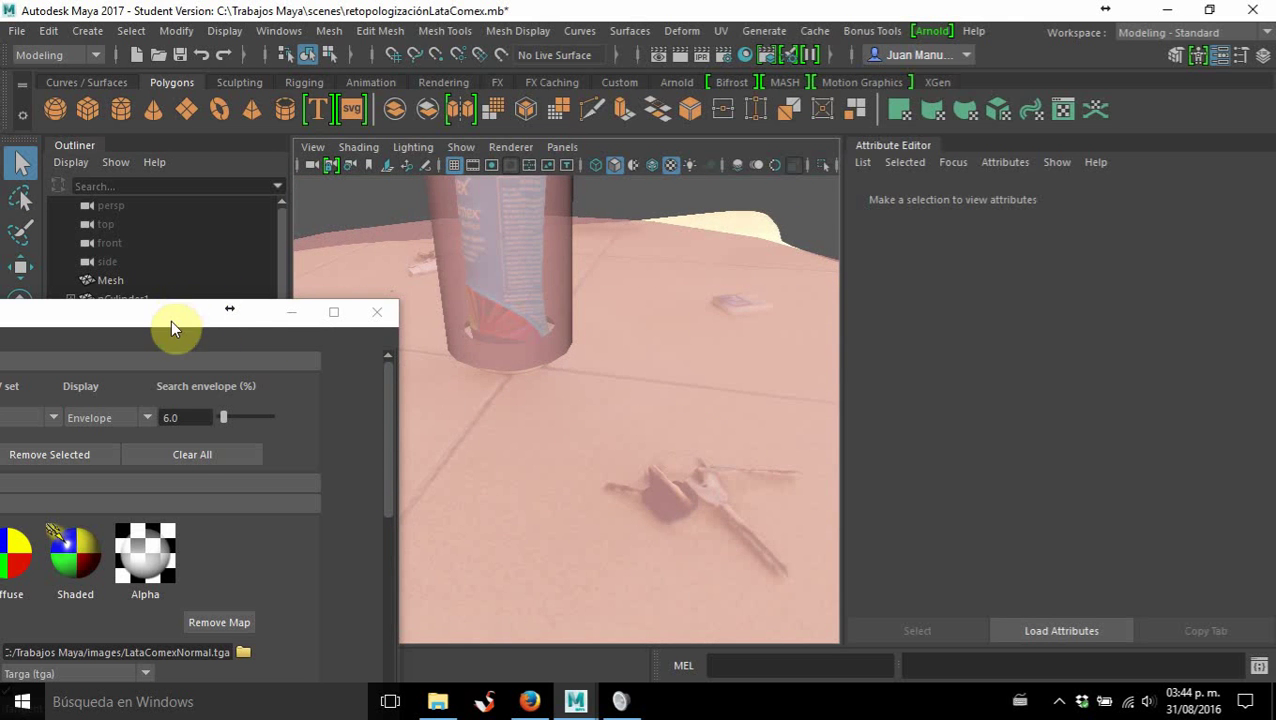
{"action": "left_click_drag", "start_coordinate": [172, 322], "coordinate": [460, 100]}
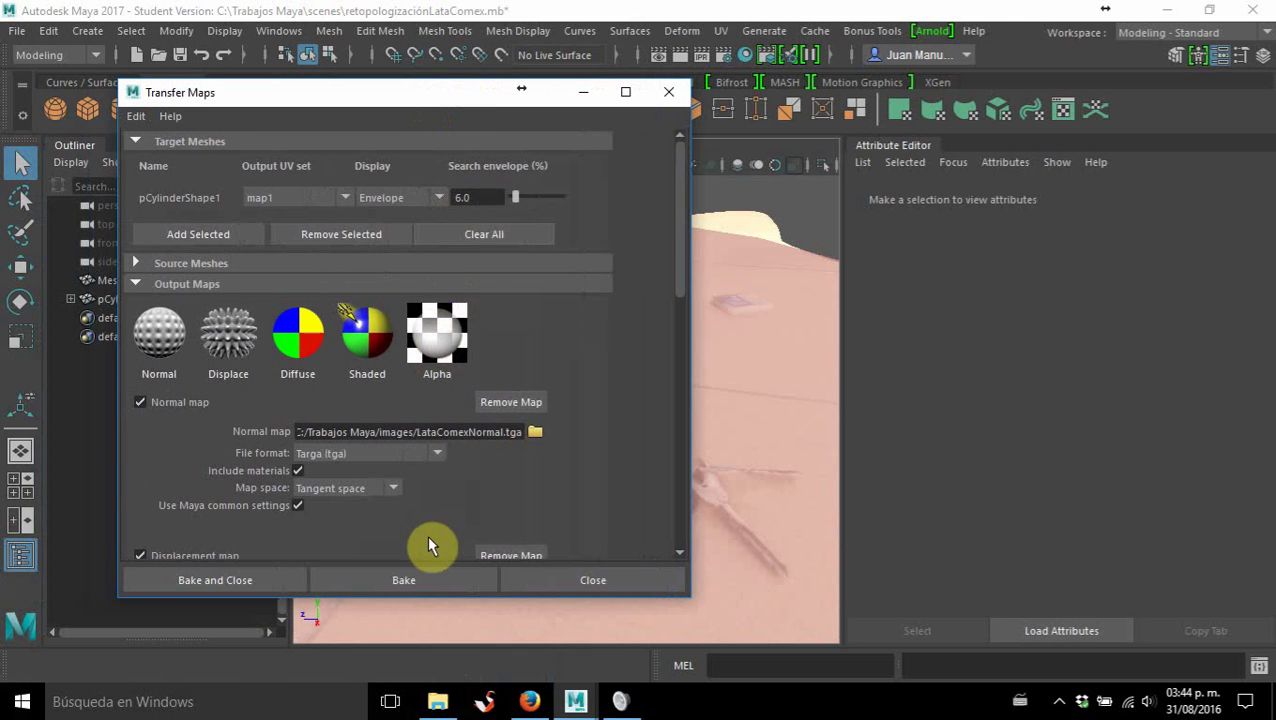
{"action": "left_click_drag", "start_coordinate": [680, 241], "coordinate": [677, 517]}
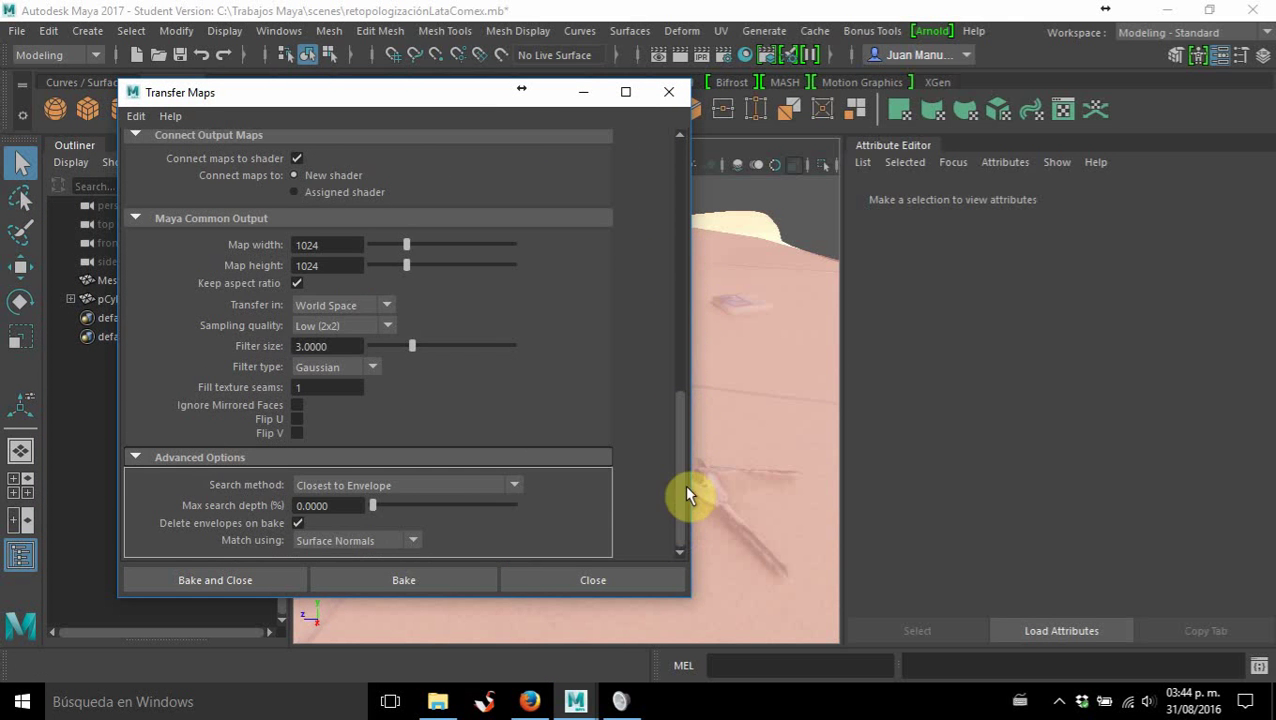
{"action": "left_click", "coordinate": [134, 457]}
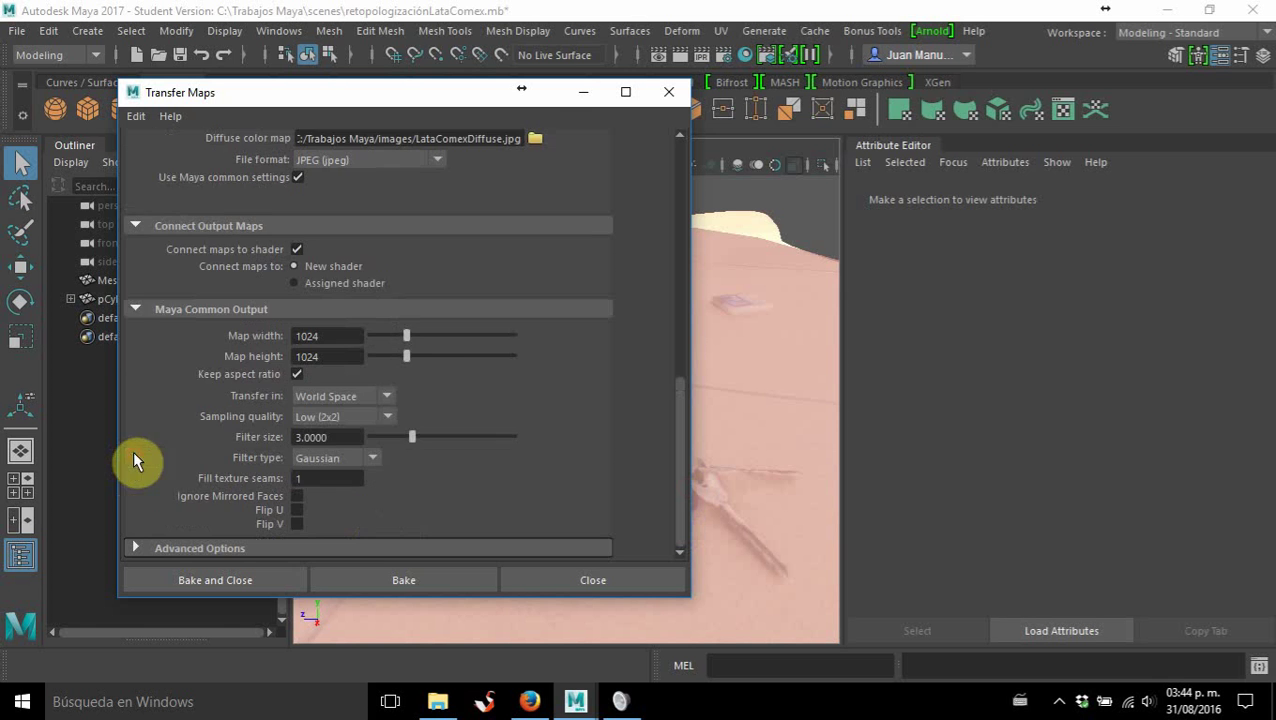
{"action": "left_click", "coordinate": [137, 310]}
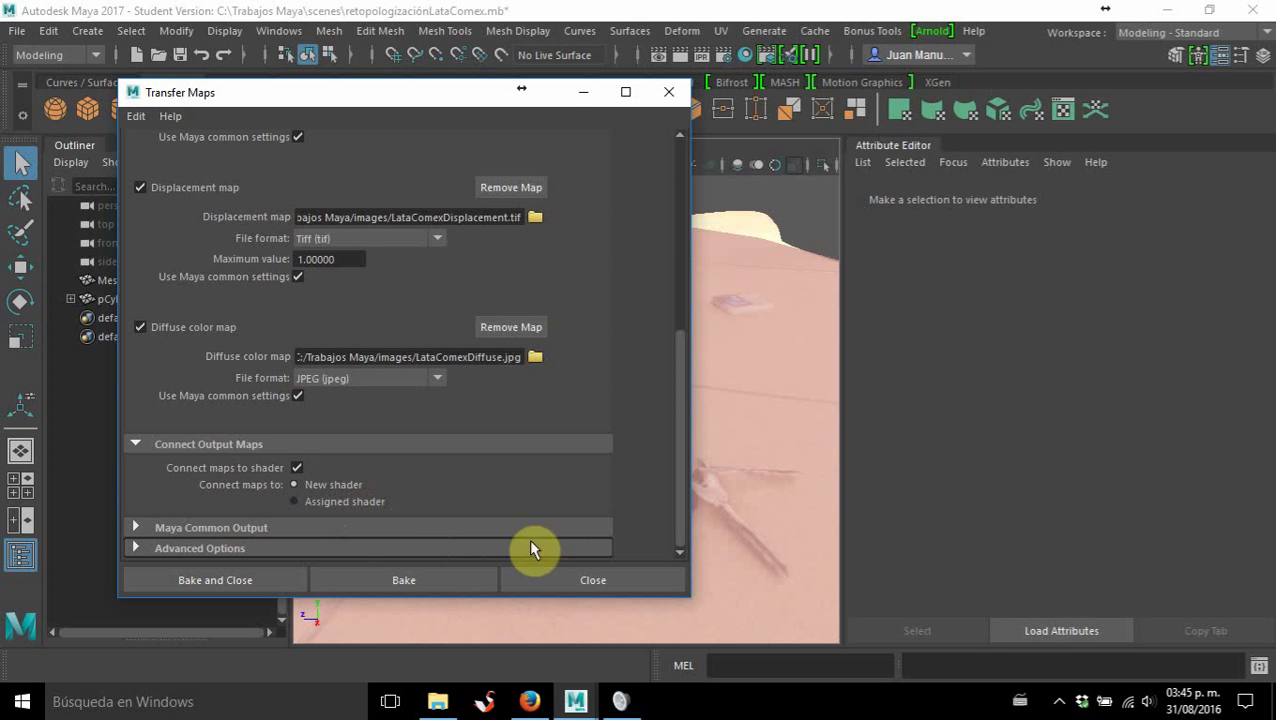
{"action": "left_click", "coordinate": [398, 580]}
{"action": "left_click", "coordinate": [601, 591]}
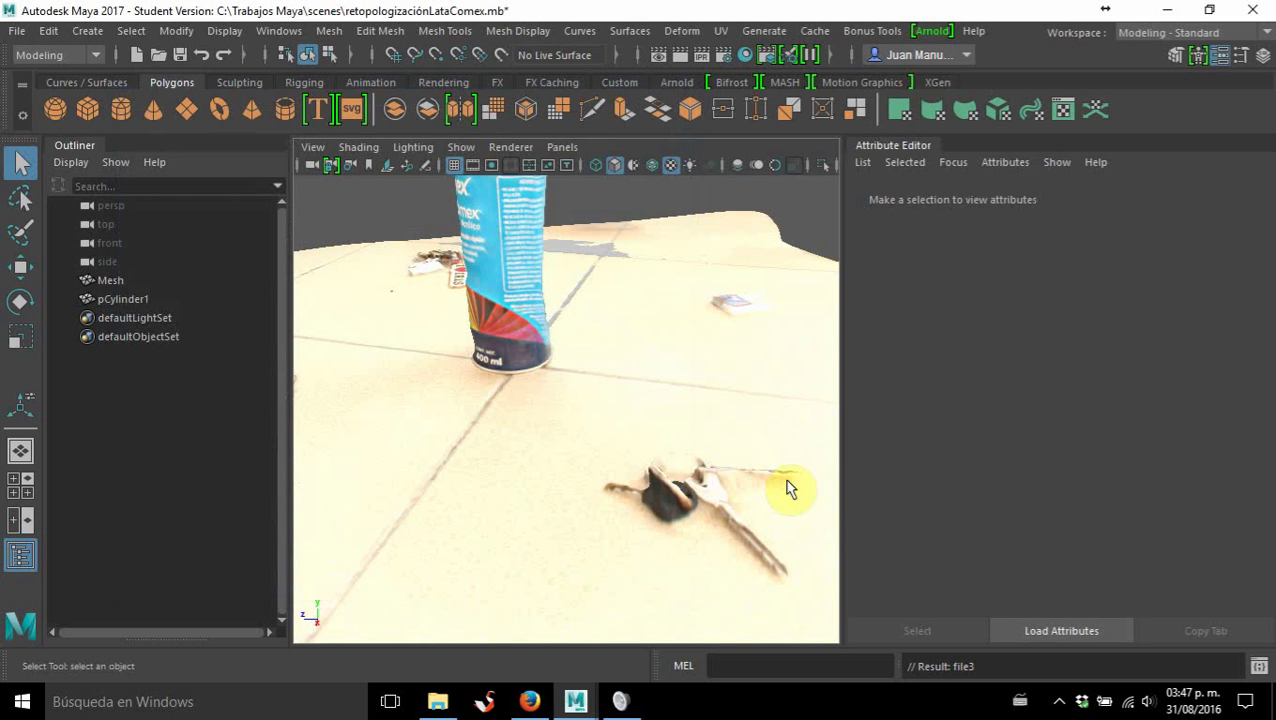
Turn off the visibility of the scanned Mesh object so that only the baked low-poly cylinder is displayed.
{"action": "left_click", "coordinate": [103, 282]}
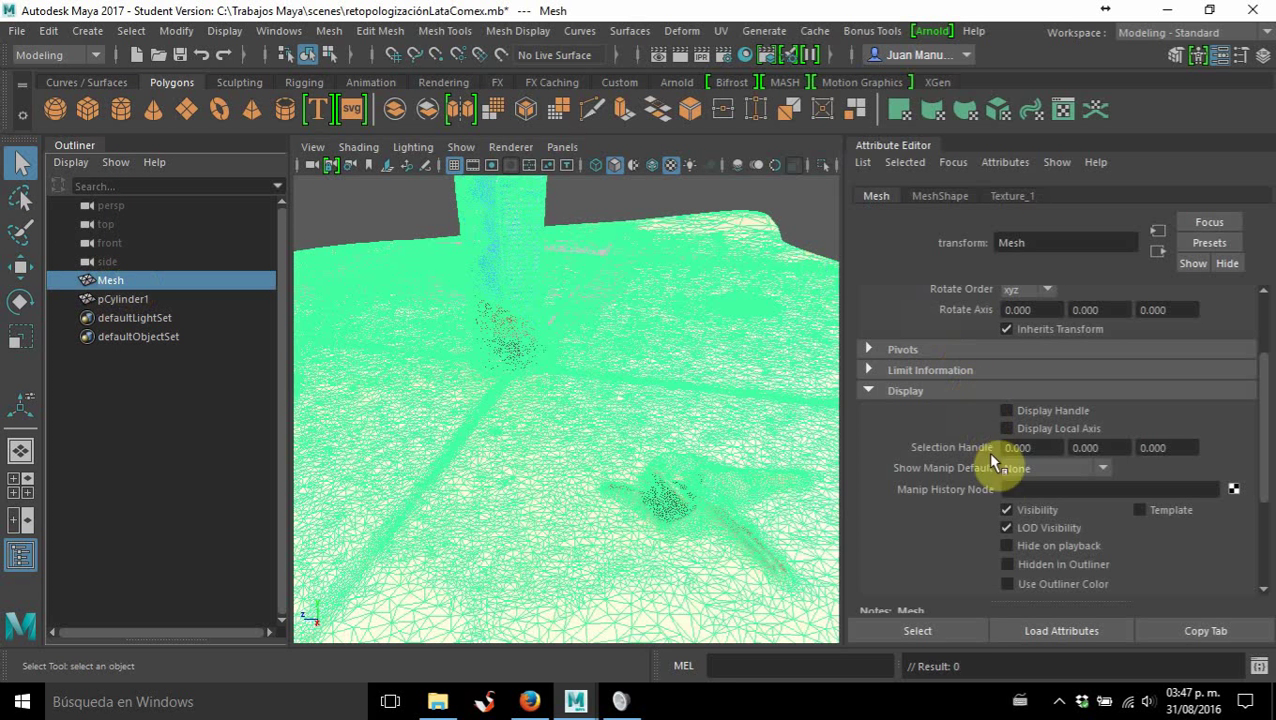
{"action": "left_click", "coordinate": [1006, 510]}
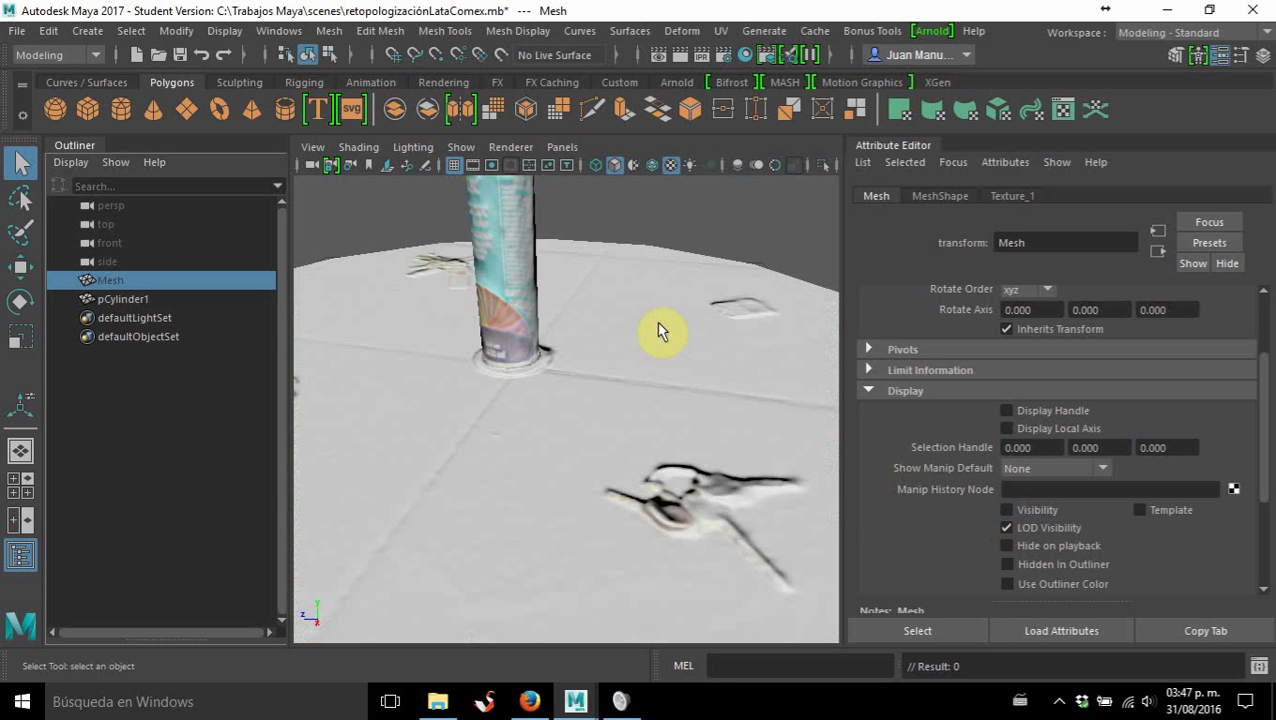
{"action": "left_click_drag", "start_coordinate": [649, 336], "coordinate": [565, 358], "text": "alt"}
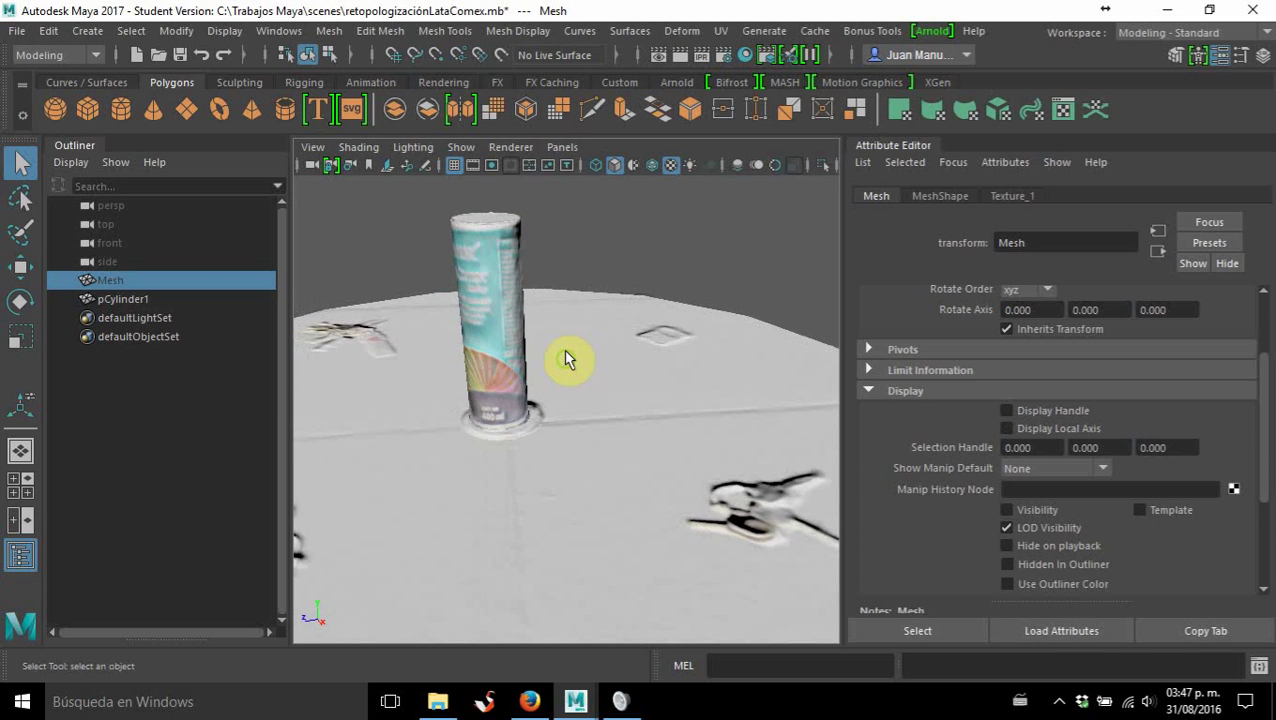
Compare the low-poly cylinder in wireframe and textured display, and examine the baked can up close with the cylinder selected.
{"action": "key", "text": "6"}
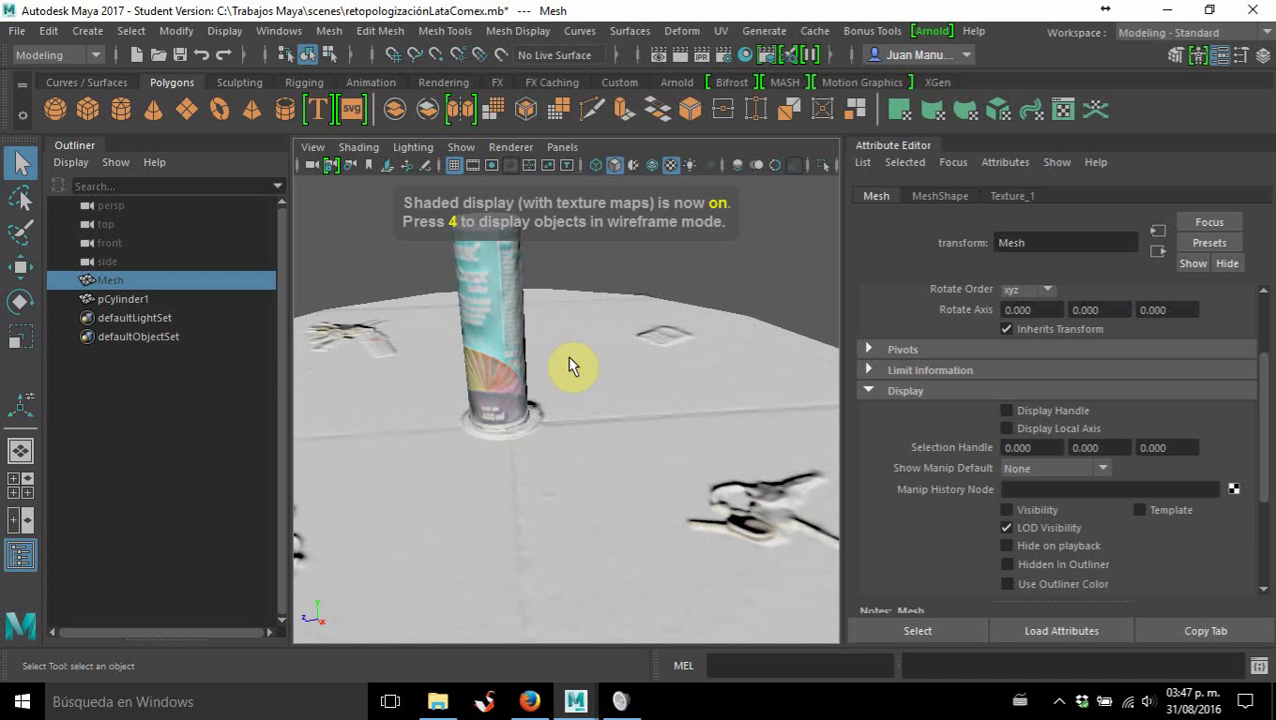
{"action": "key", "text": "4"}
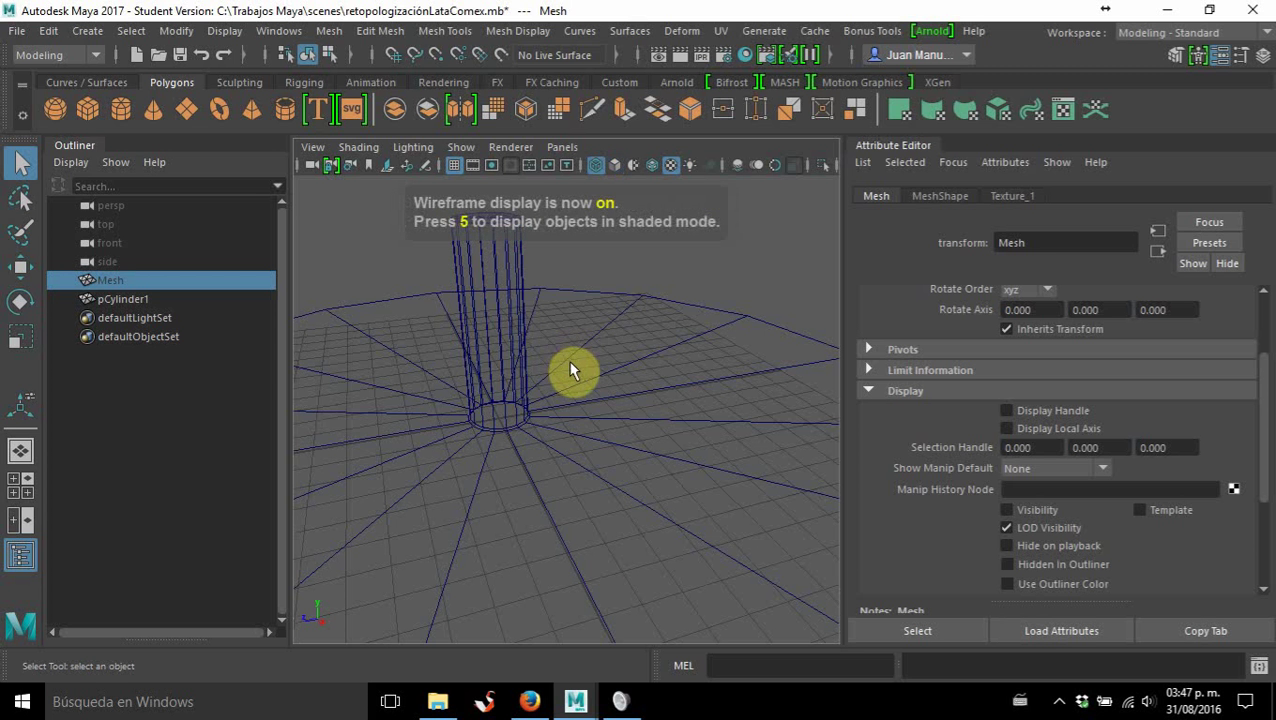
{"action": "key", "text": "5"}
{"action": "key", "text": "6"}
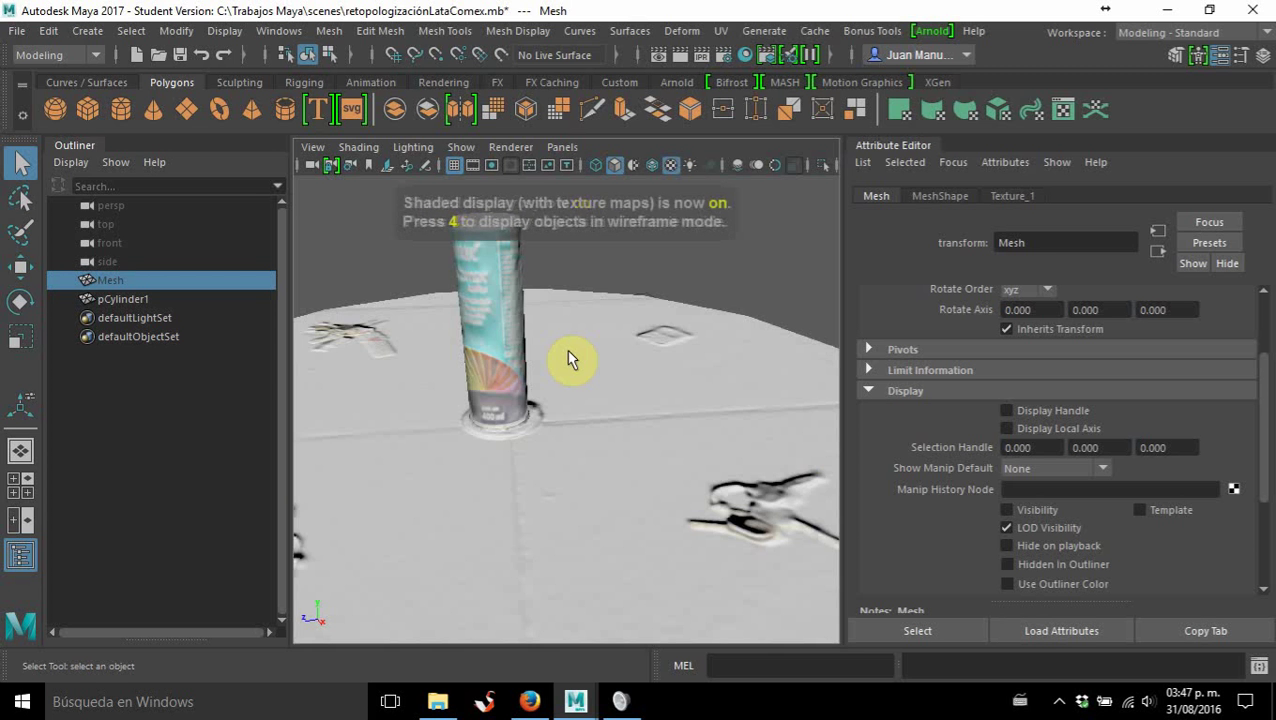
{"action": "left_click_drag", "start_coordinate": [607, 384], "coordinate": [592, 408], "text": "alt"}
{"action": "left_click", "coordinate": [495, 350]}
{"action": "left_click_drag", "start_coordinate": [608, 410], "coordinate": [621, 490], "text": "alt"}
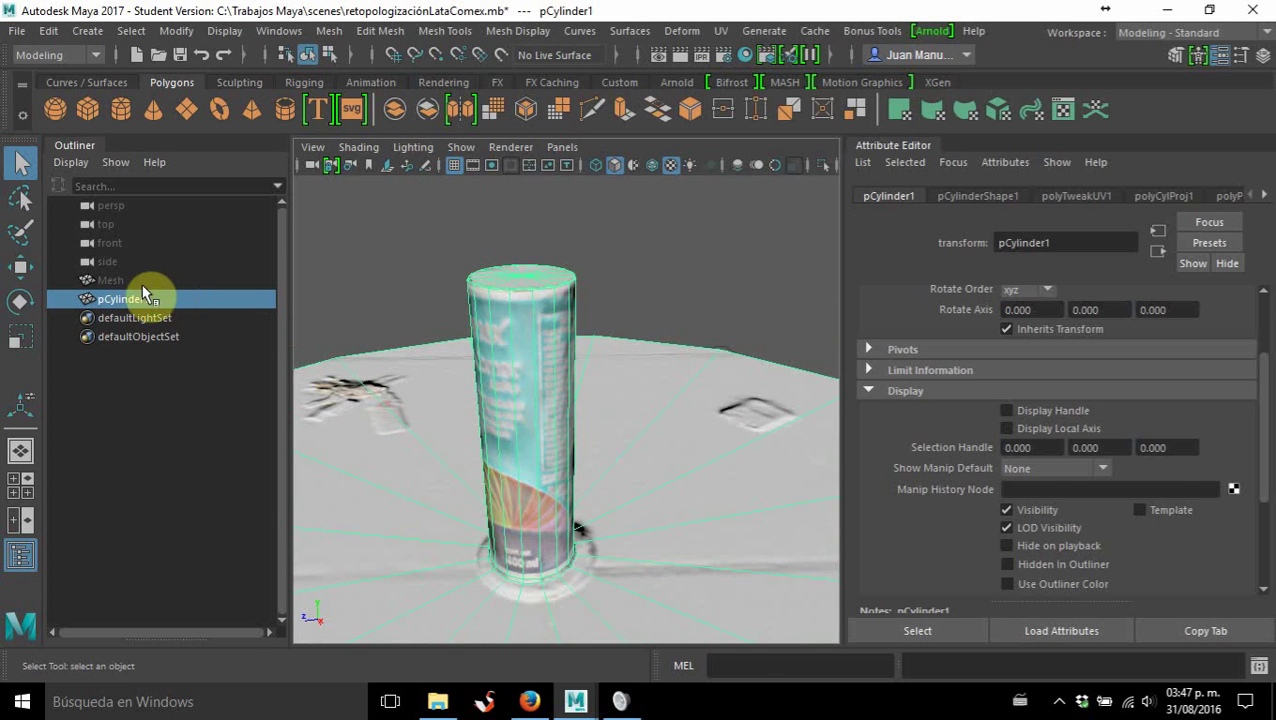
Show the scanned Mesh temporarily to compare its dense topology with the baked cylinder, and hide it again.
{"action": "left_click", "coordinate": [108, 281]}
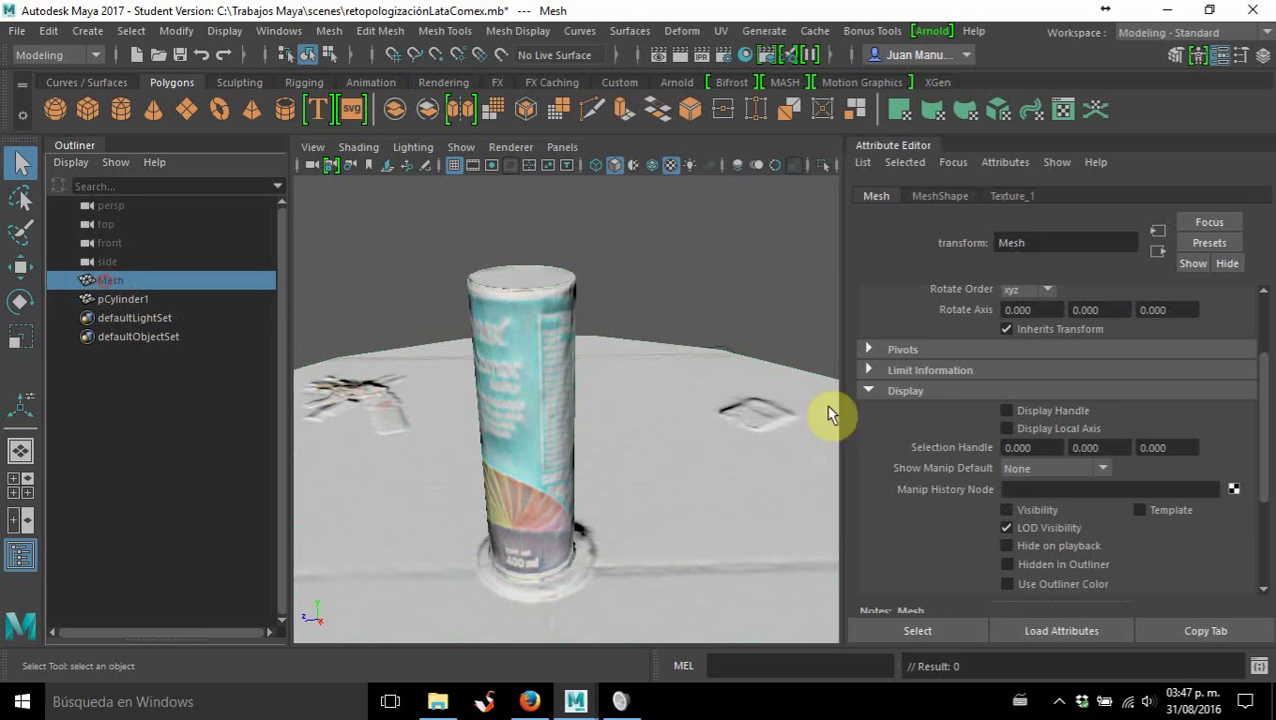
{"action": "left_click", "coordinate": [1006, 510]}
{"action": "middle_click_drag", "start_coordinate": [705, 468], "coordinate": [634, 375], "text": "alt"}
{"action": "right_click_drag", "start_coordinate": [634, 375], "coordinate": [817, 444], "text": "alt"}
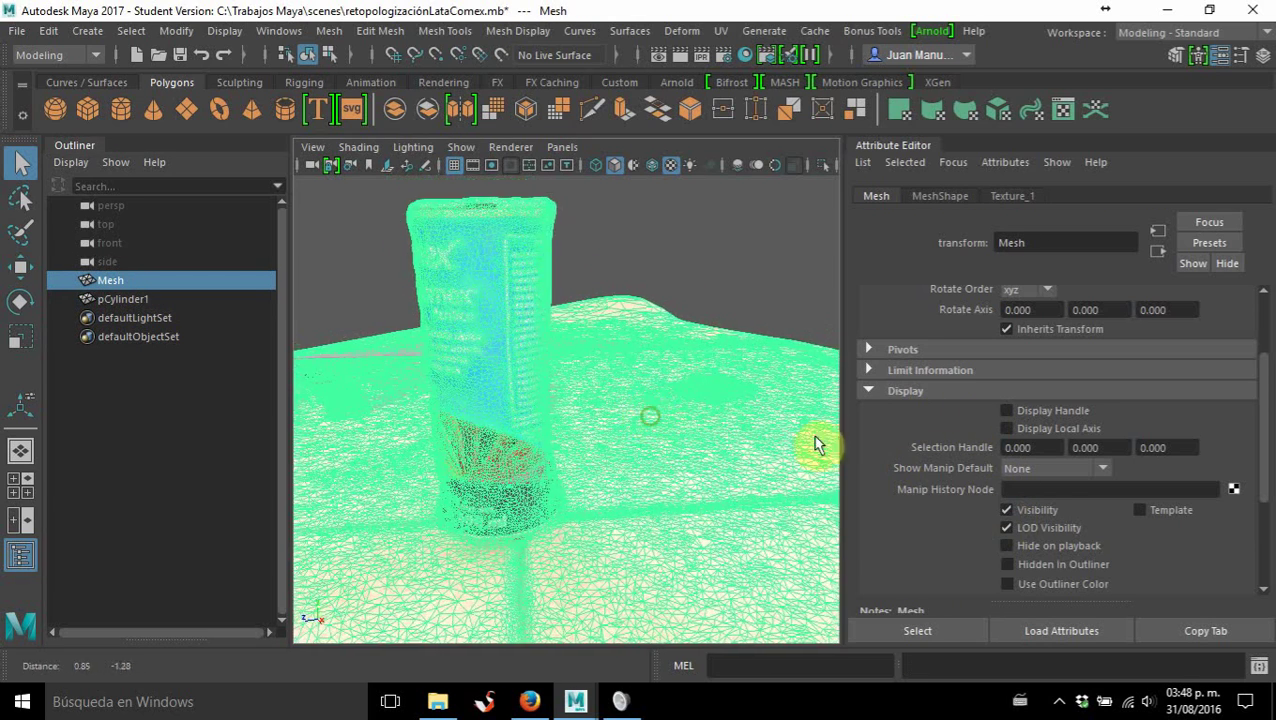
{"action": "left_click", "coordinate": [1005, 510]}
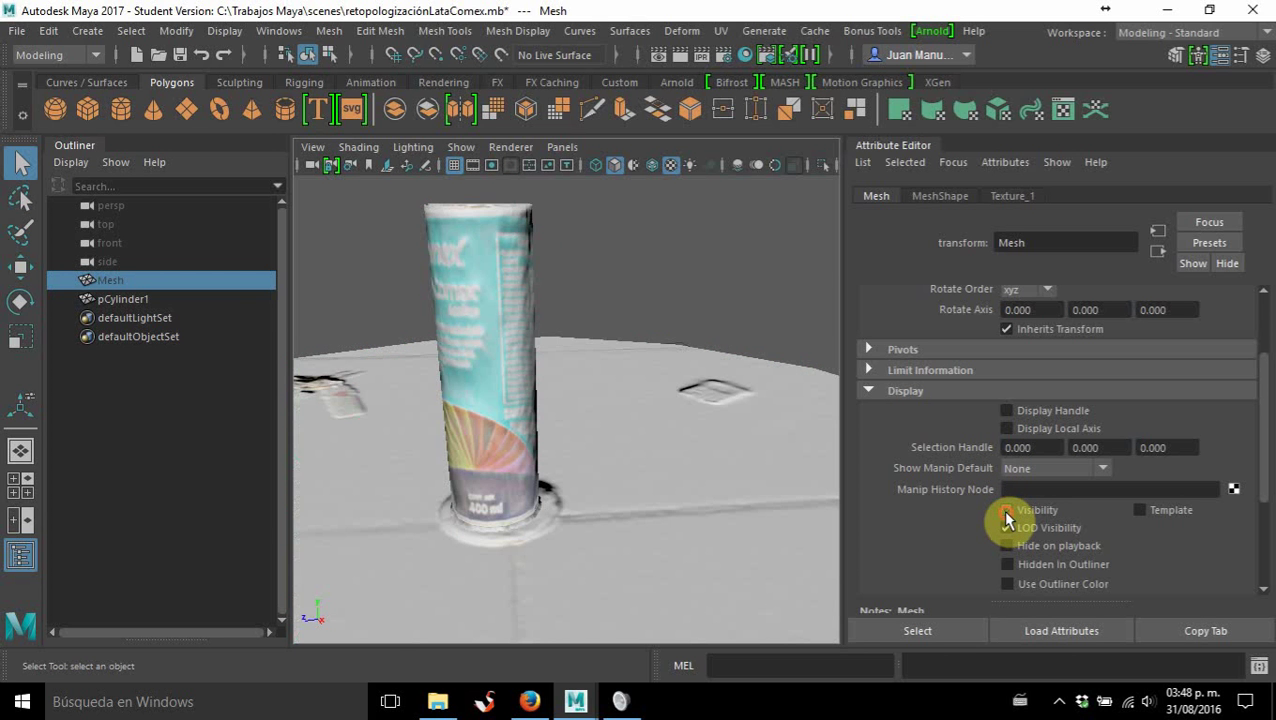